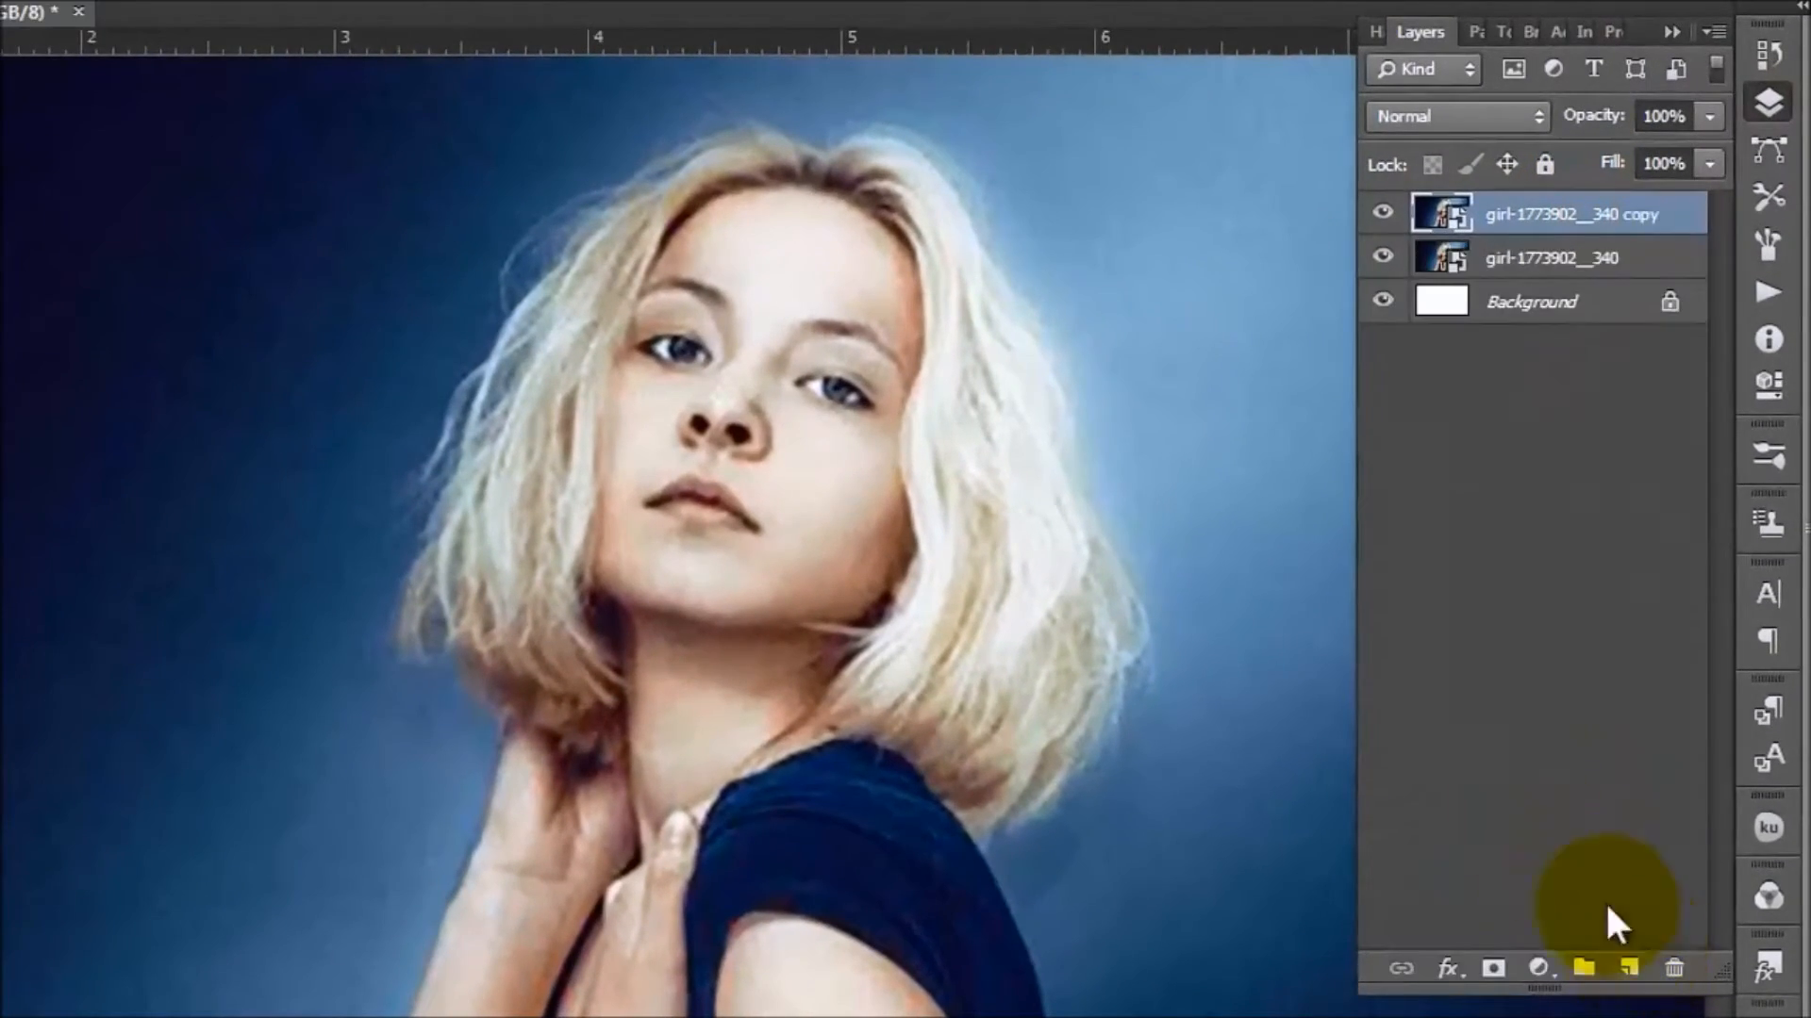
# Step: Rasterize the "girl-1773902__340 copy" layer
pyautogui.rightClick(1531, 216)
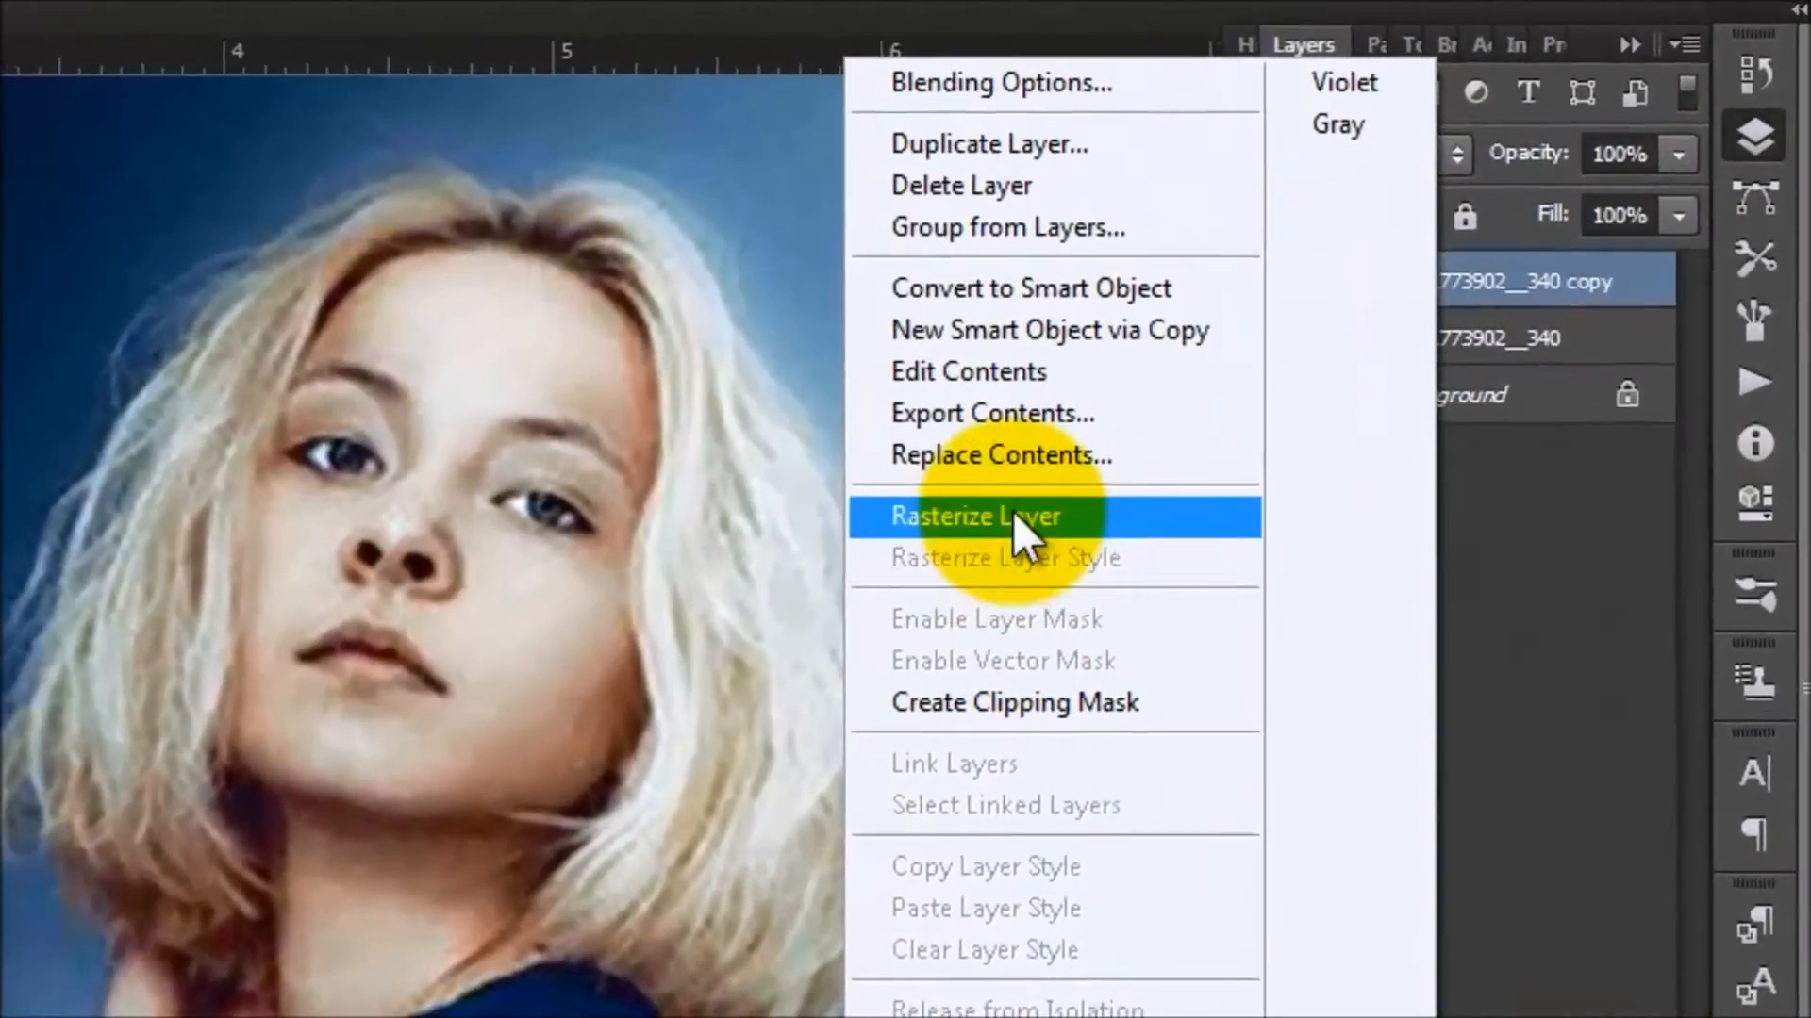
pyautogui.click(1198, 401)
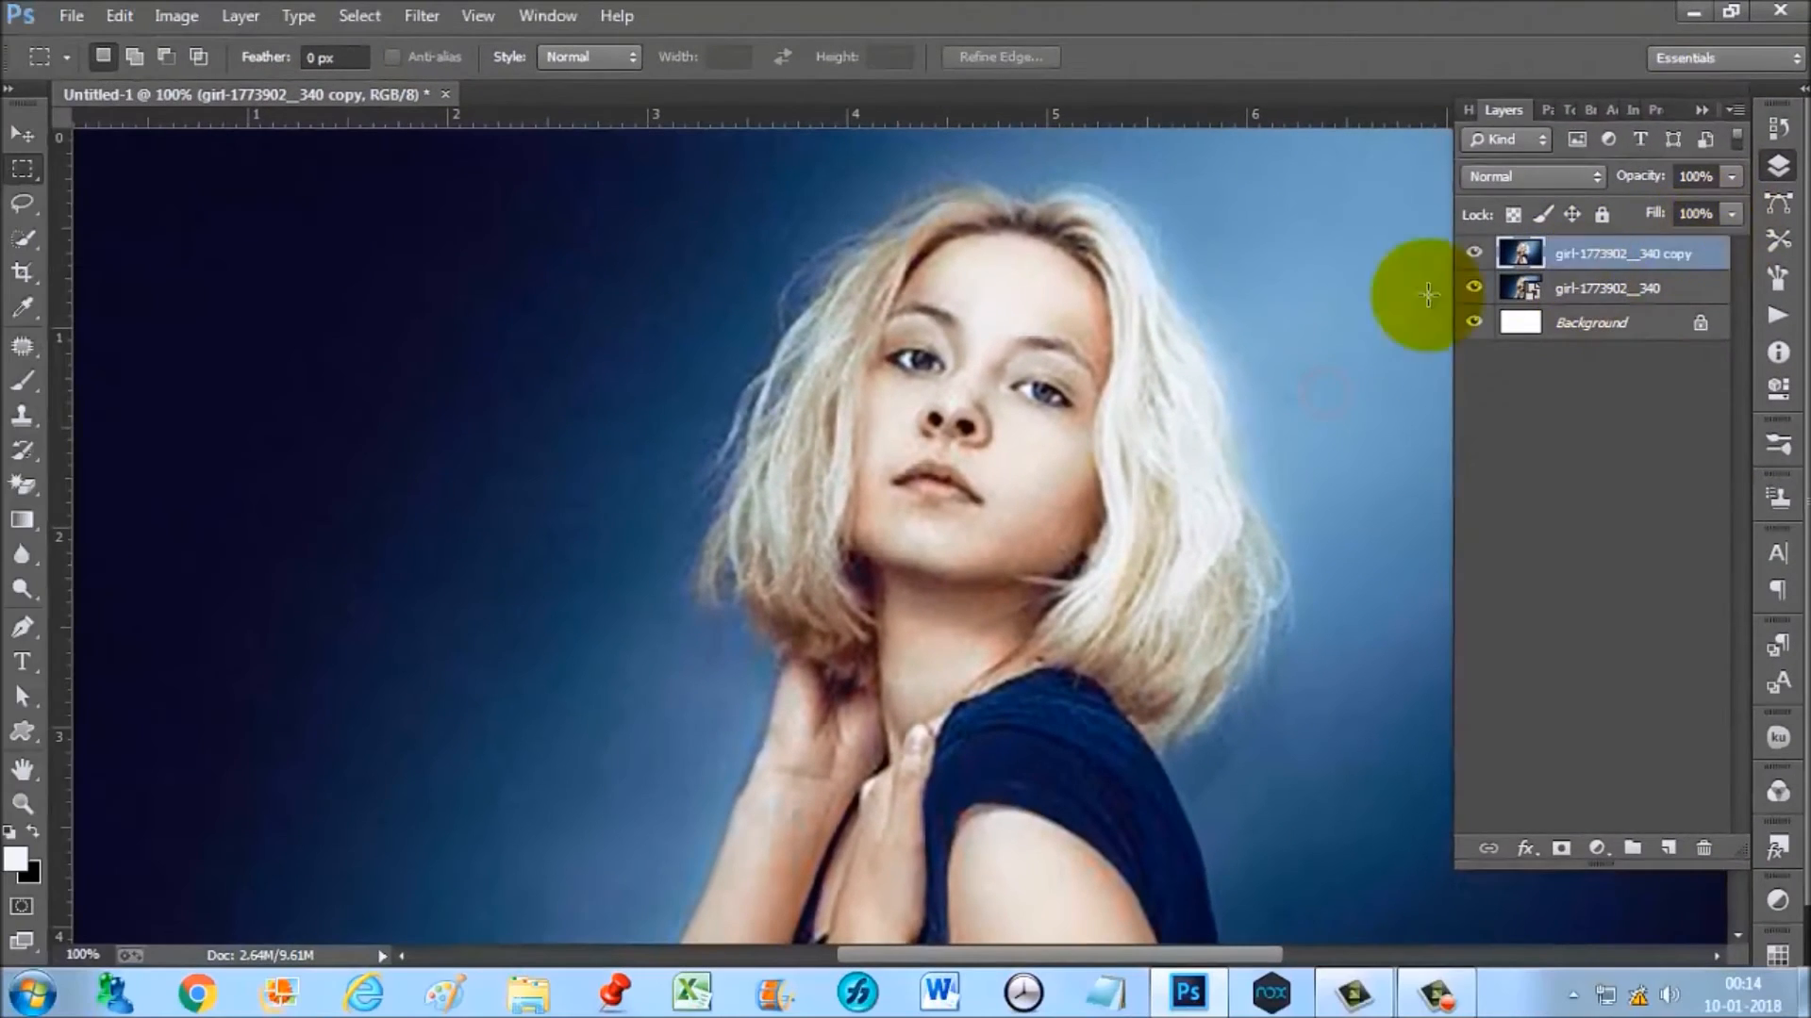
pyautogui.click(1701, 110)
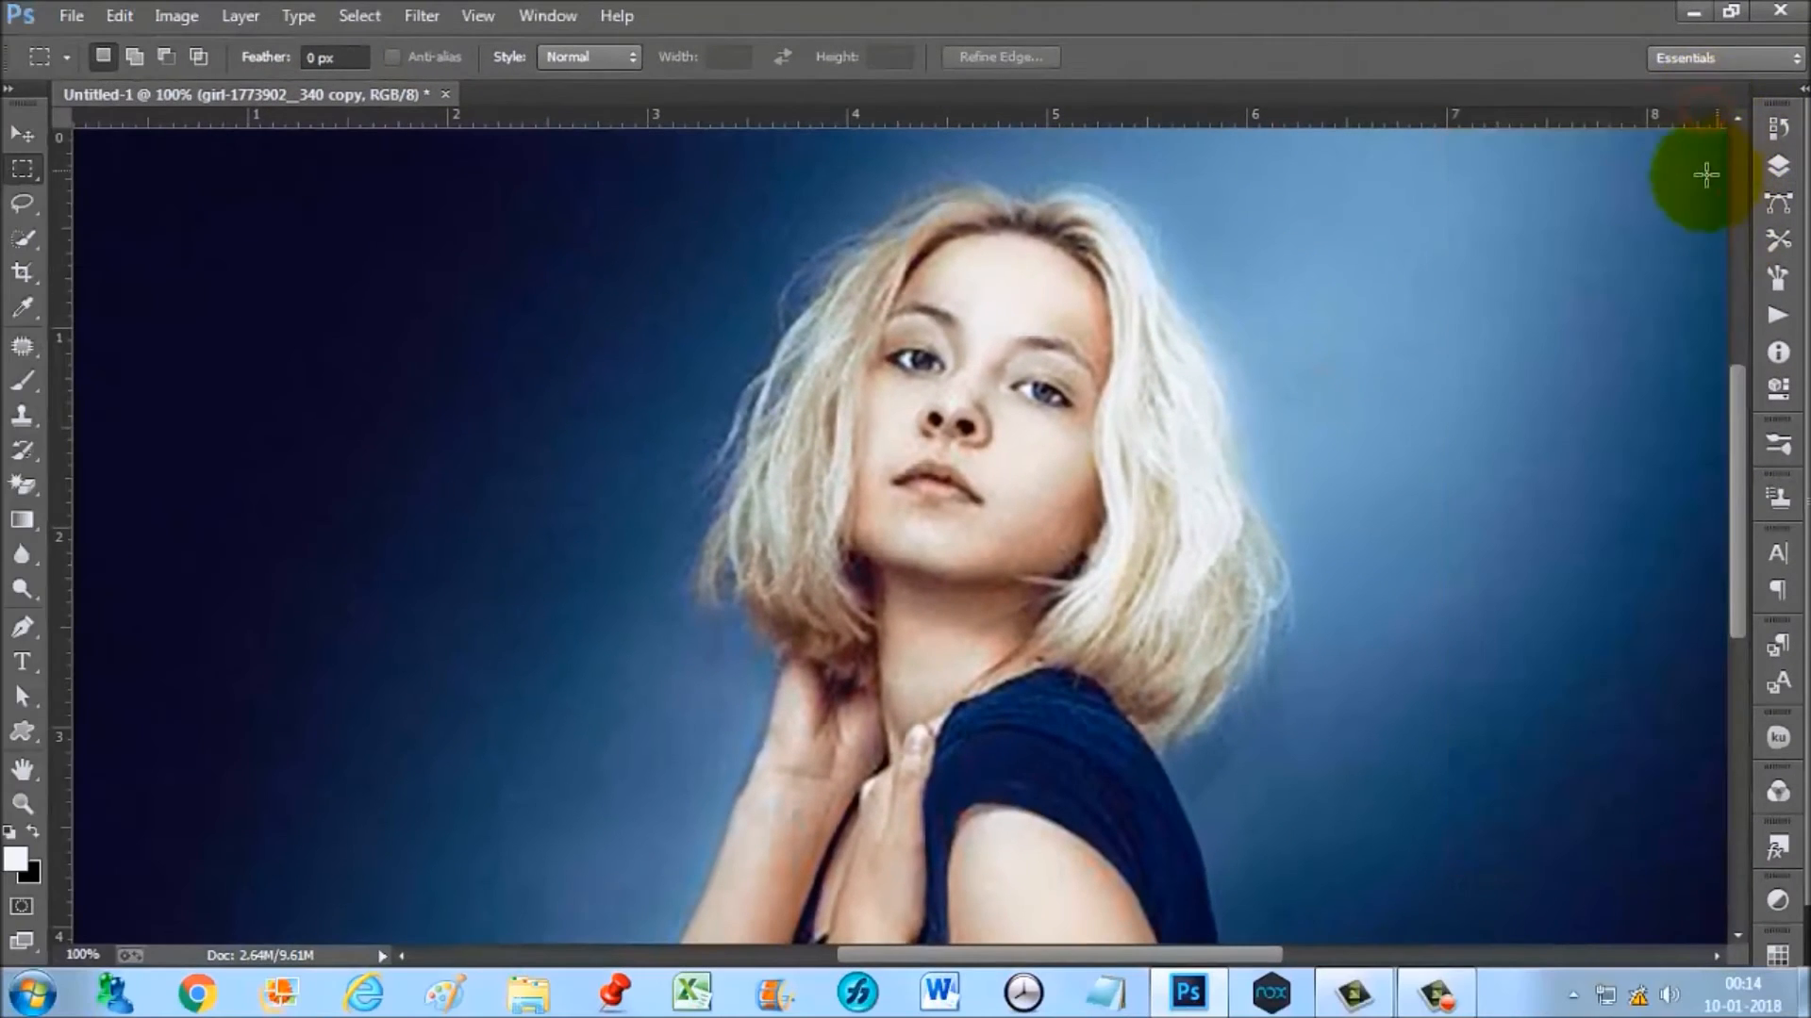
# Step: Open the Liquify filter on the rasterized portrait copy
pyautogui.keyDown('ctrl'); pyautogui.click(1086, 242); pyautogui.keyUp('ctrl')
pyautogui.keyDown('ctrl'); pyautogui.keyDown('alt'); pyautogui.click(1010, 440); pyautogui.keyUp('alt'); pyautogui.keyUp('ctrl')
pyautogui.keyDown('ctrl'); pyautogui.keyDown('alt'); pyautogui.click(1062, 526); pyautogui.keyUp('alt'); pyautogui.keyUp('ctrl')
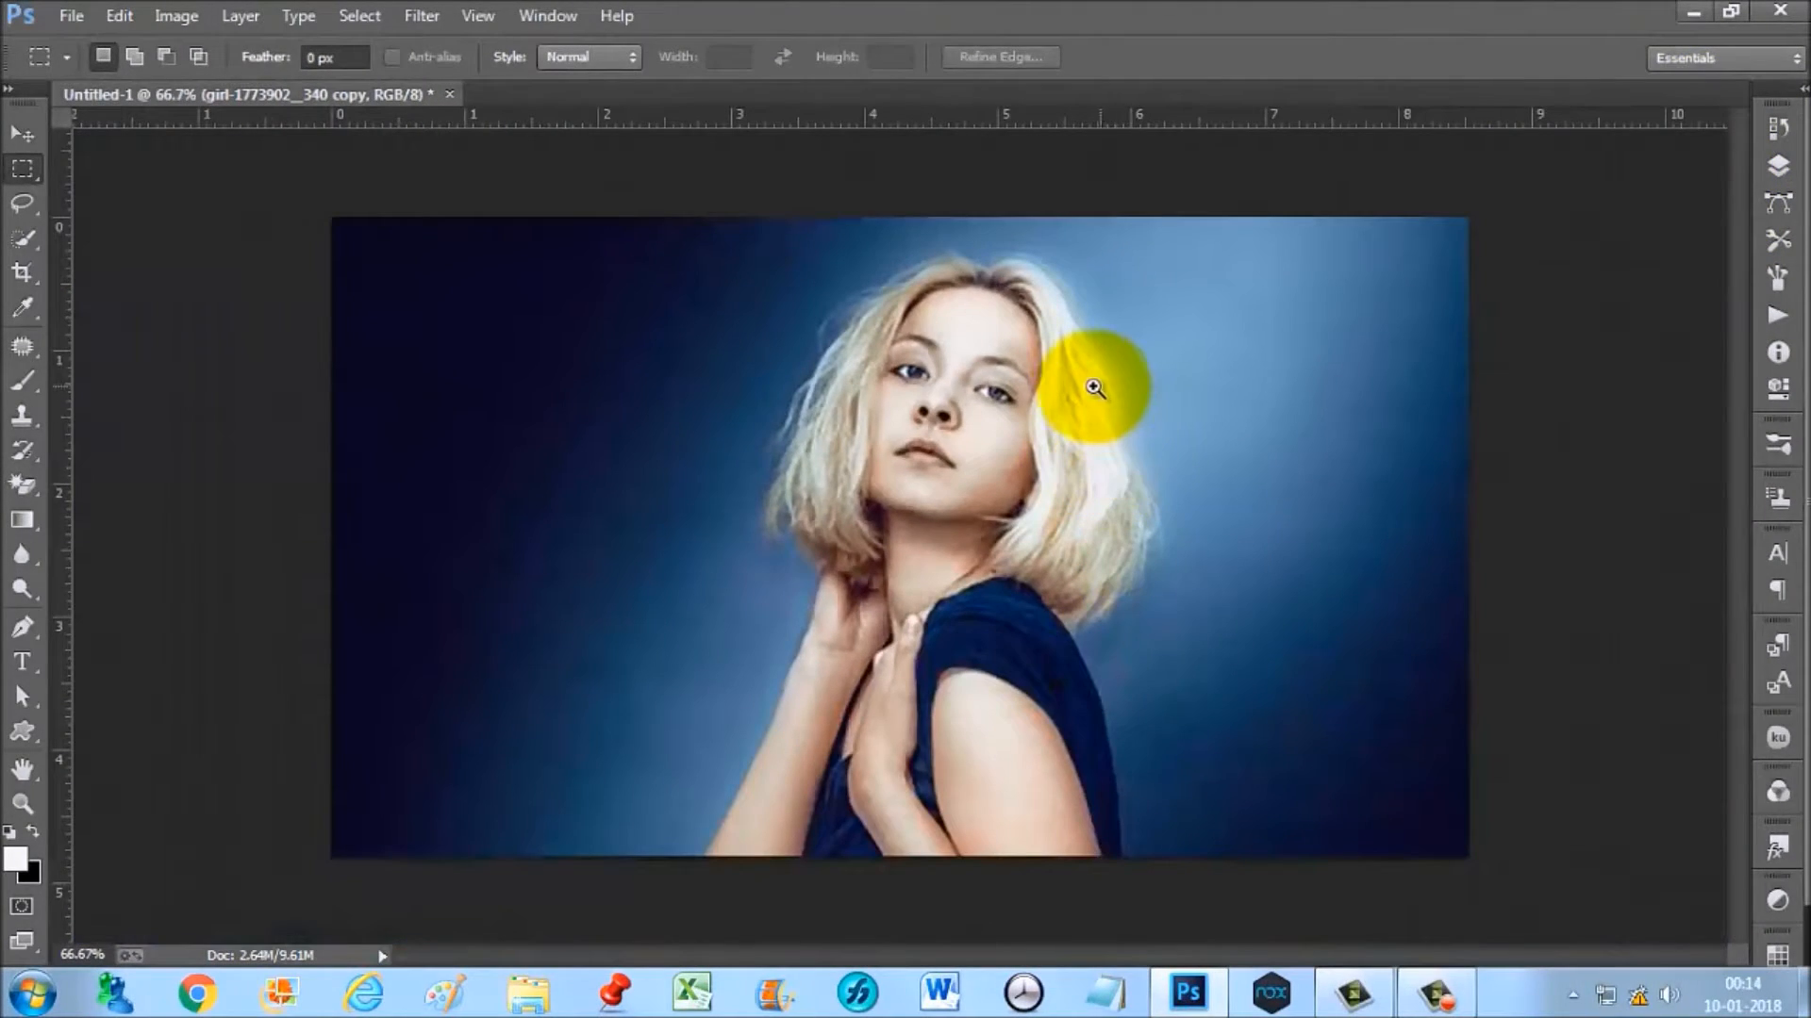
pyautogui.keyDown('ctrl'); pyautogui.click(1086, 381); pyautogui.keyUp('ctrl')
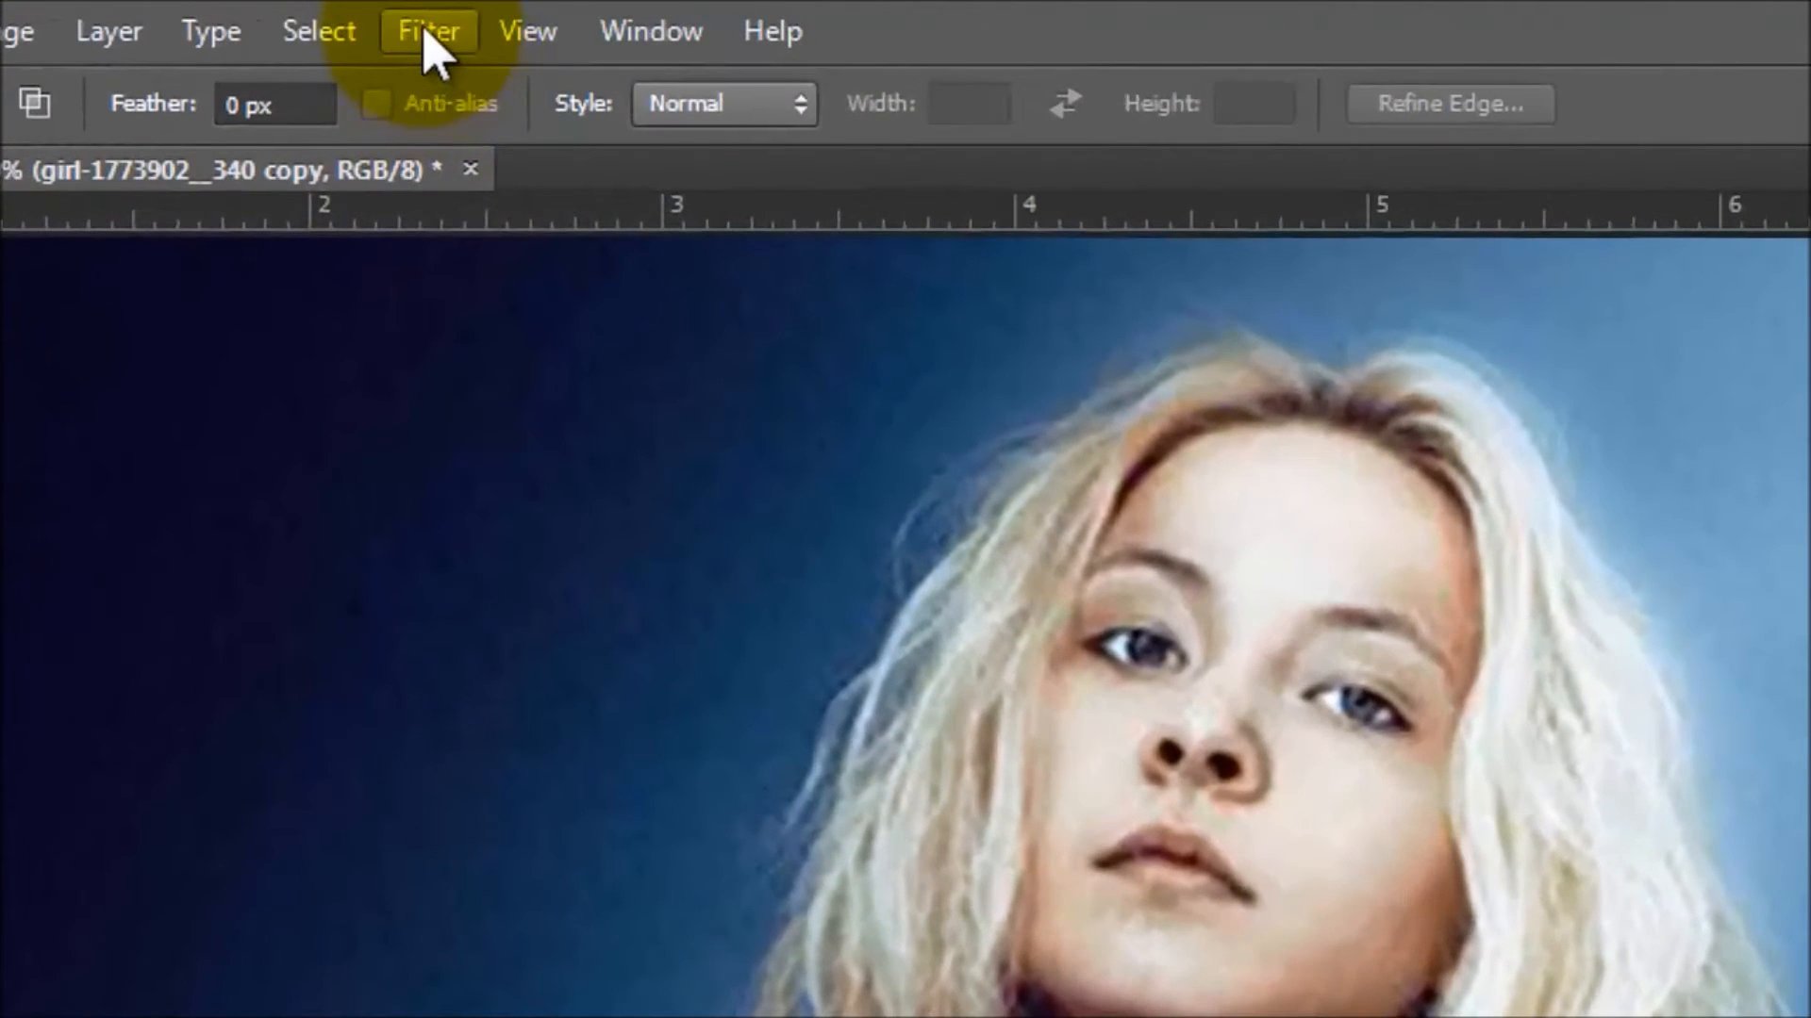
pyautogui.click(426, 38)
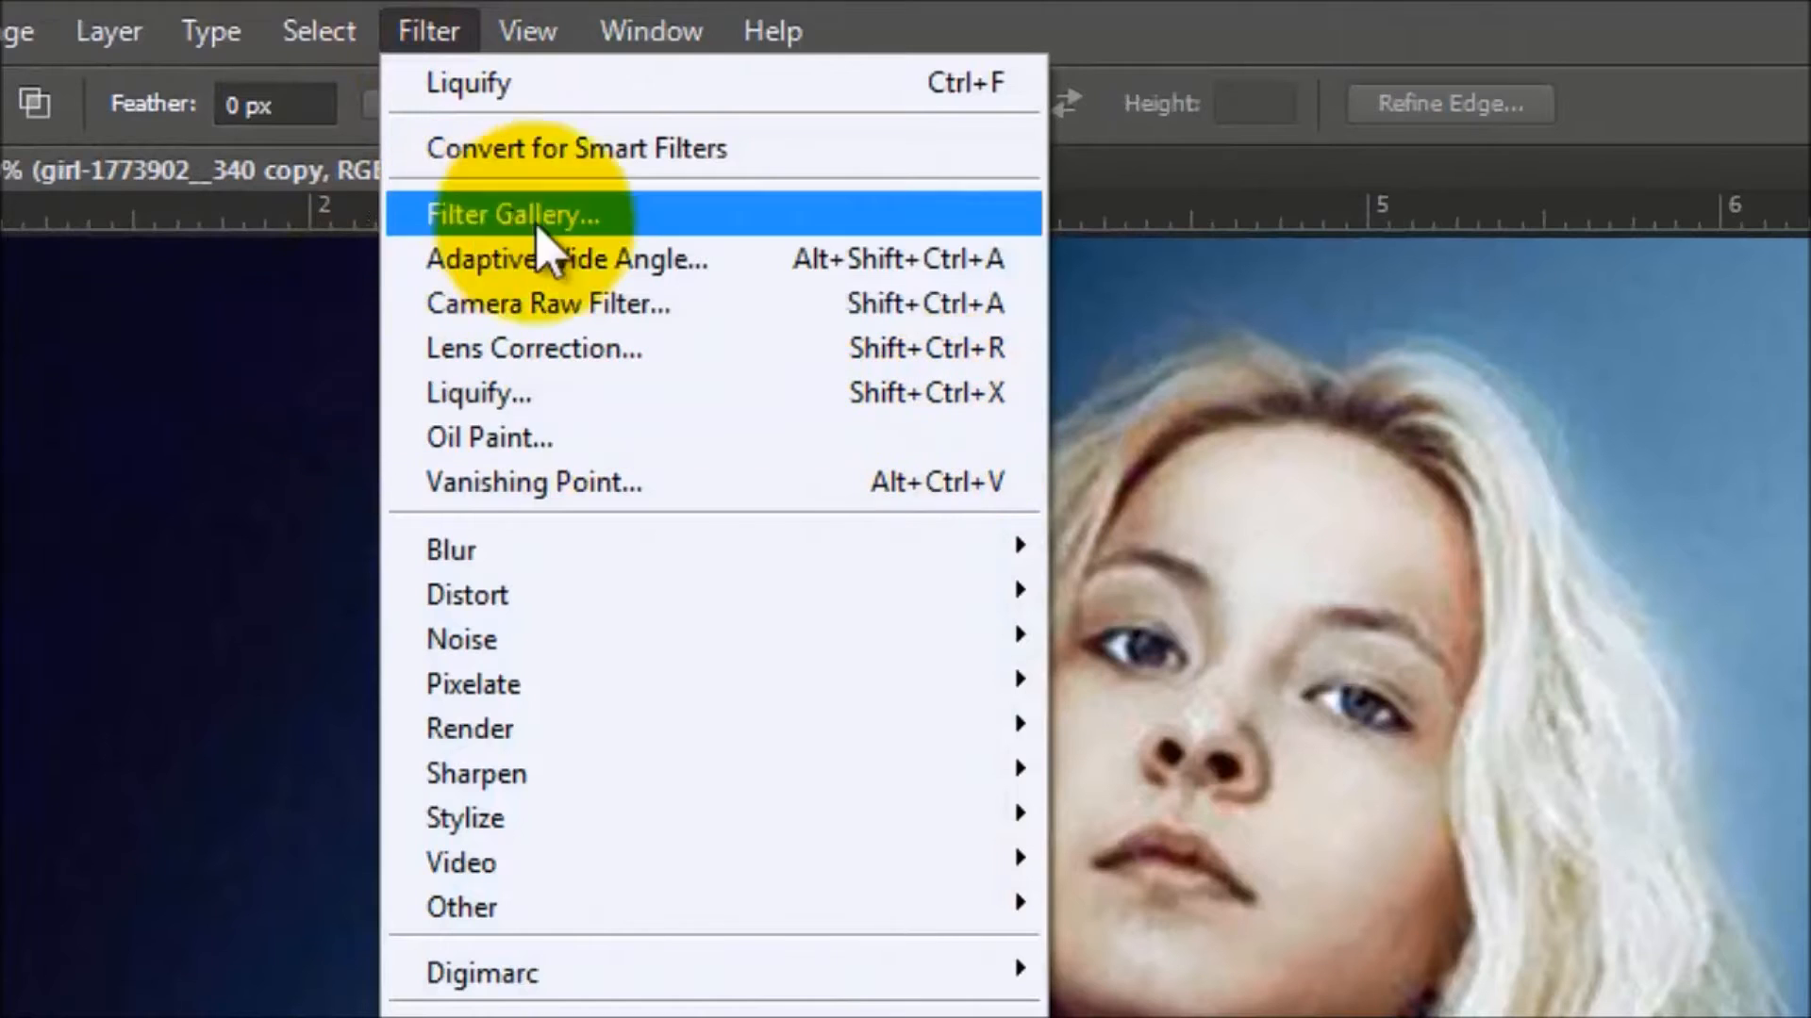
pyautogui.click(474, 396)
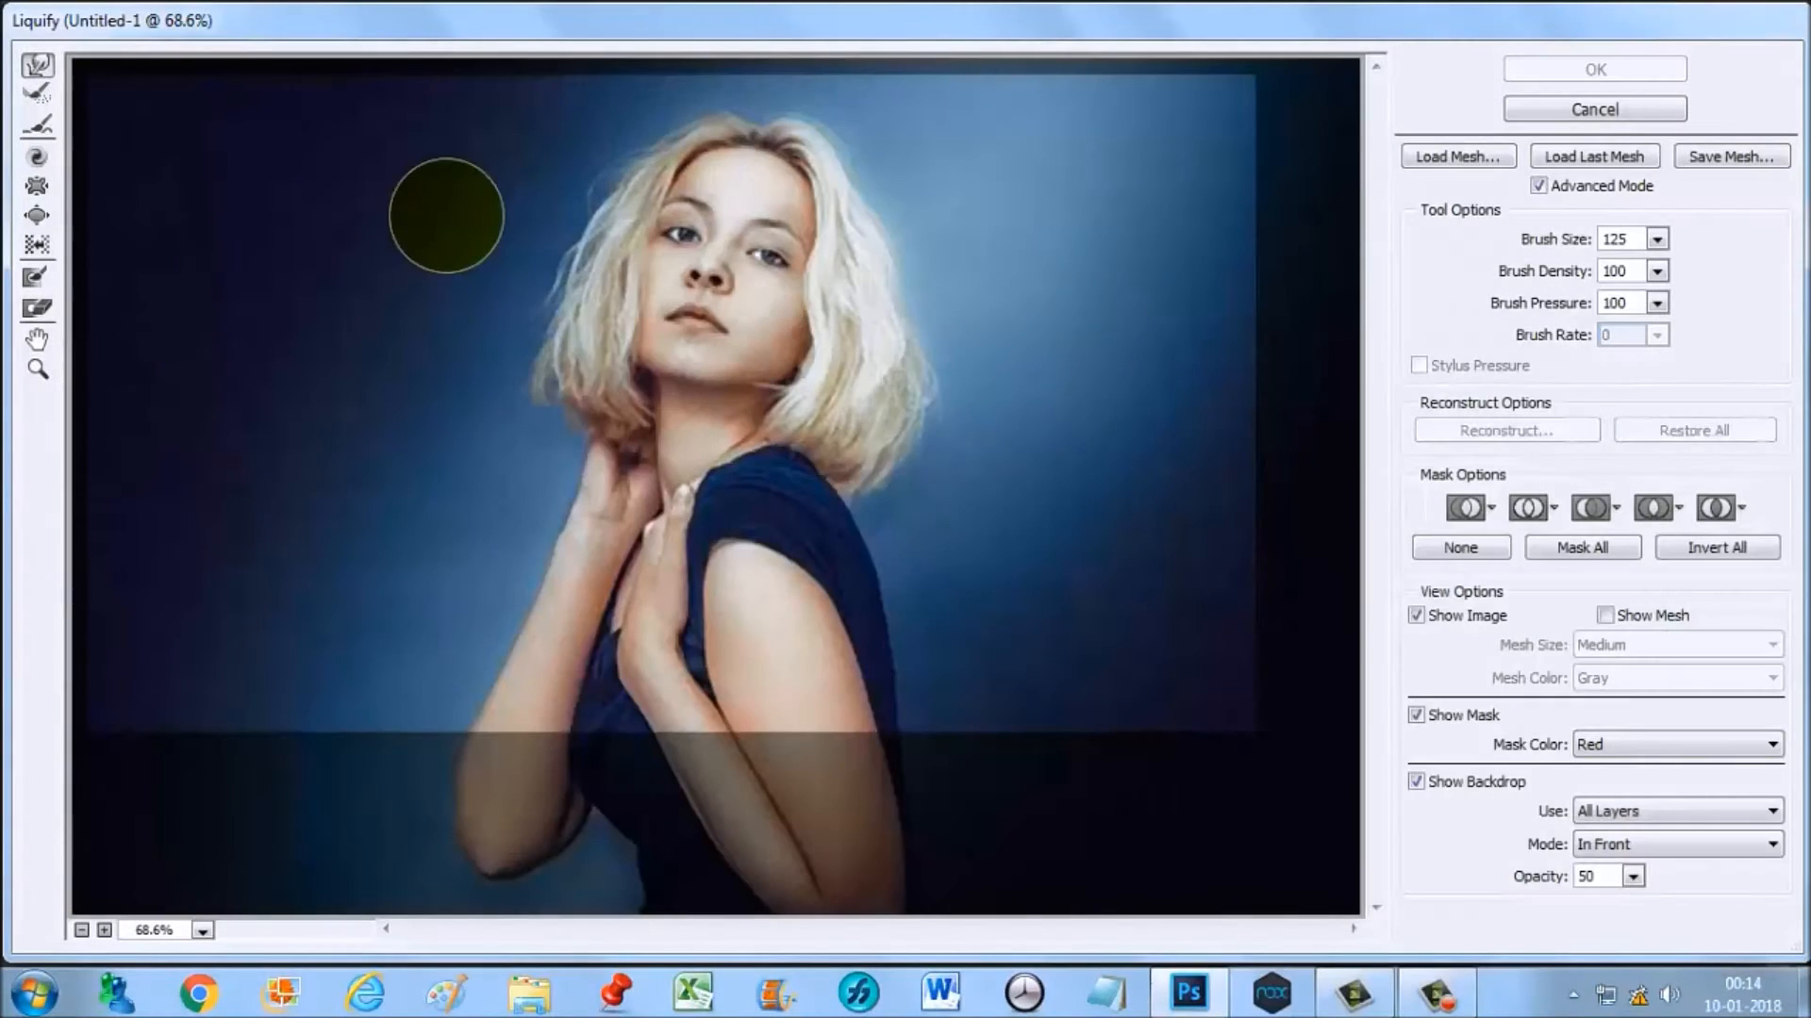
# Step: Paint a freeze mask over the woman's face, neck and hands with a brush size of 40
pyautogui.keyDown('ctrl'); pyautogui.click(726, 318); pyautogui.keyUp('ctrl')
pyautogui.moveTo(736, 330); pyautogui.dragTo(776, 388)
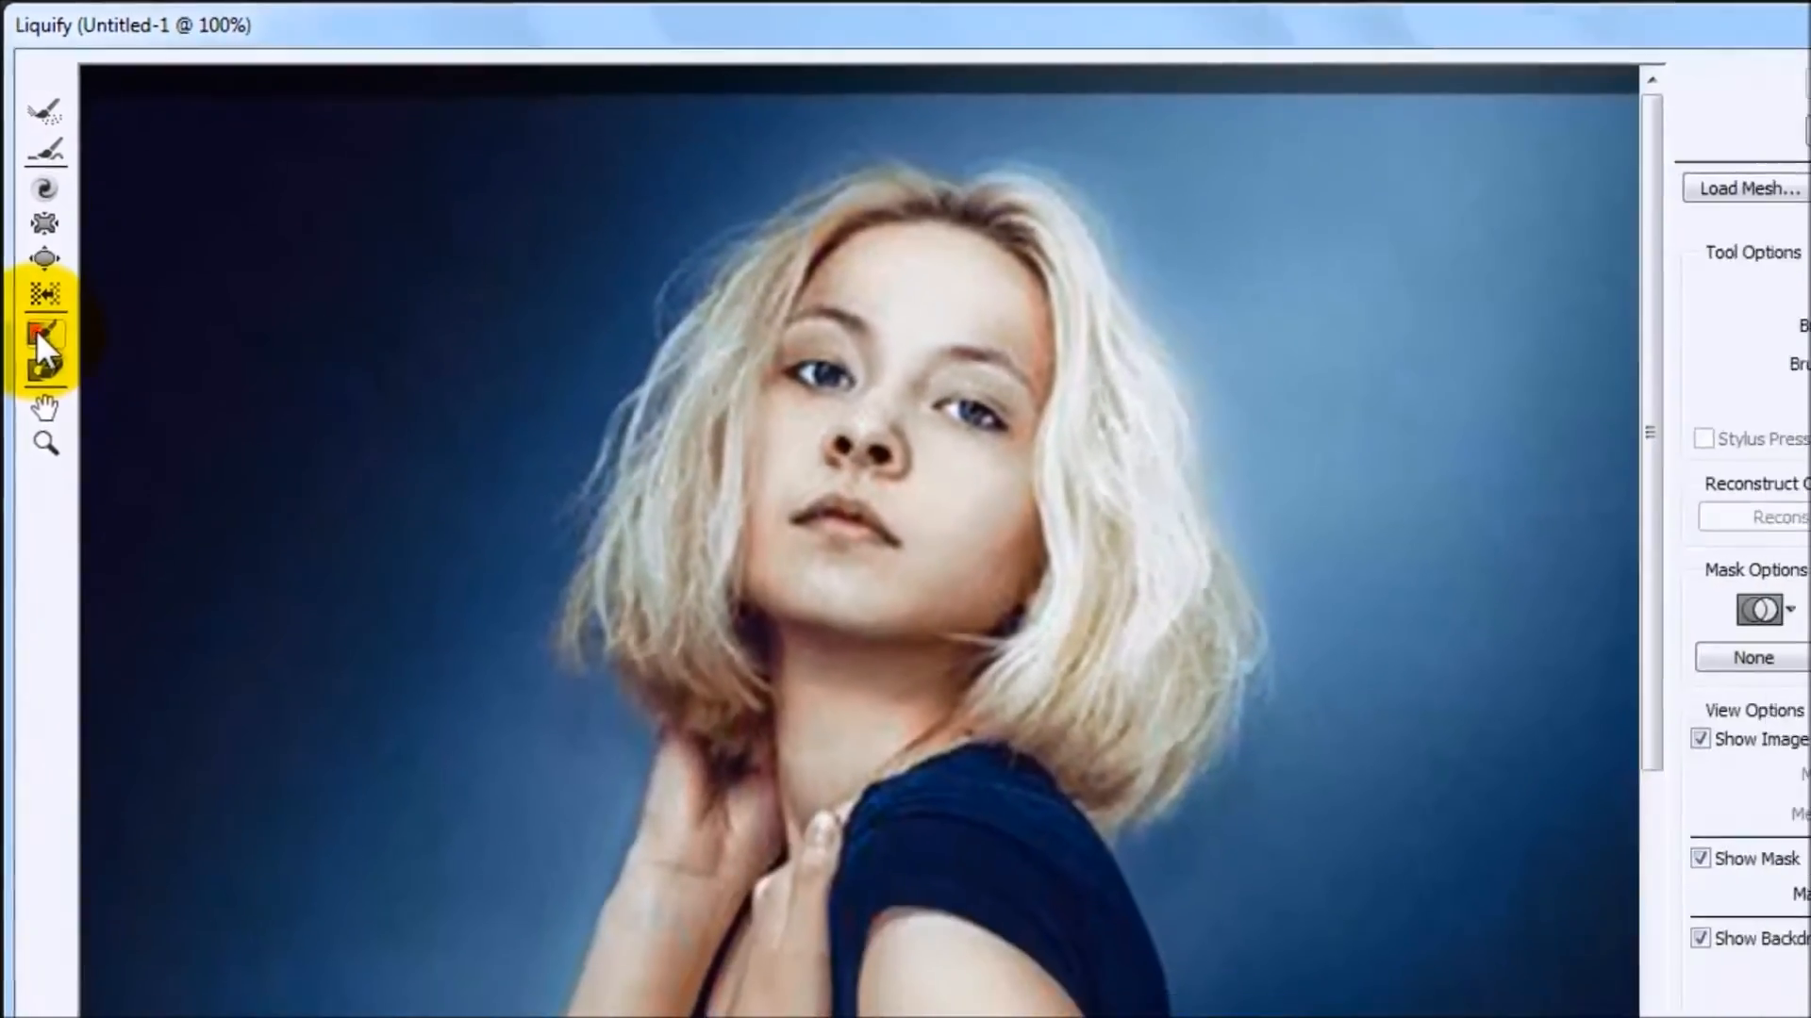
pyautogui.click(55, 452)
pyautogui.moveTo(1207, 351); pyautogui.dragTo(1191, 354)
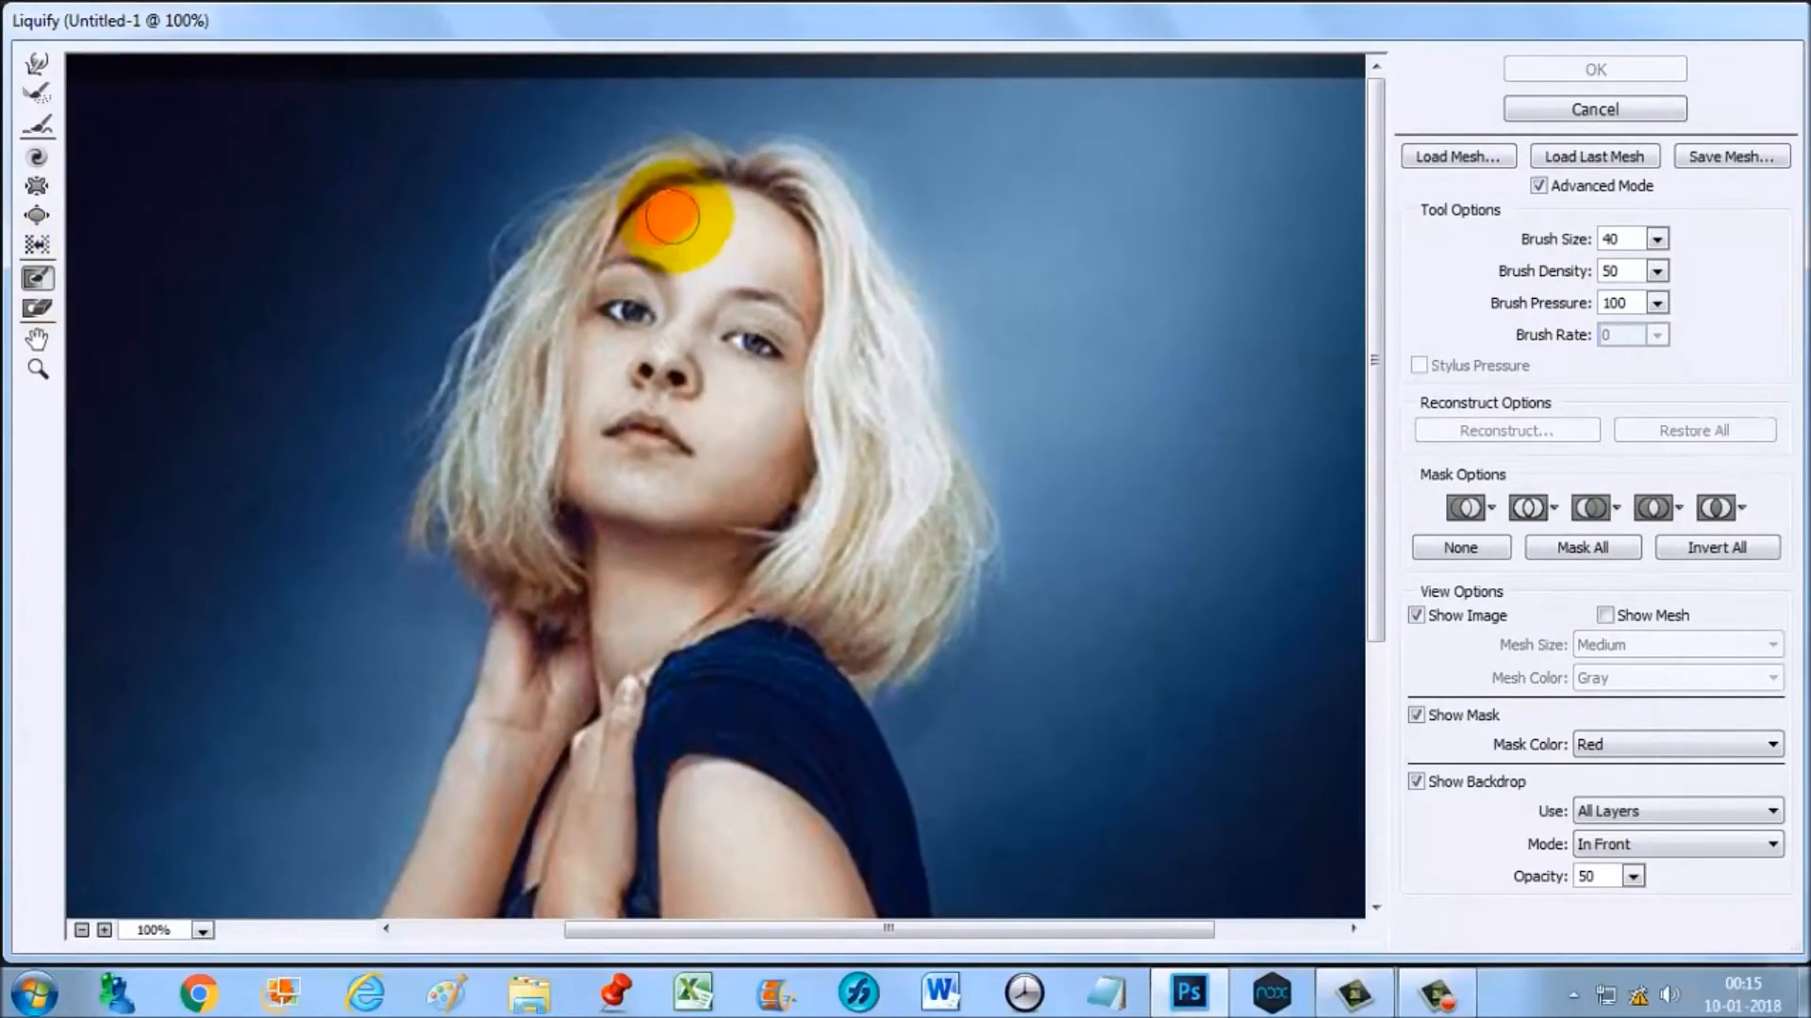
pyautogui.moveTo(671, 217)
pyautogui.mouseDown()
pyautogui.moveTo(743, 206)
pyautogui.moveTo(788, 251)
pyautogui.moveTo(778, 235)
pyautogui.moveTo(798, 280)
pyautogui.moveTo(784, 358)
pyautogui.moveTo(803, 307)
pyautogui.moveTo(787, 484)
pyautogui.moveTo(785, 407)
pyautogui.moveTo(783, 491)
pyautogui.moveTo(719, 585)
pyautogui.moveTo(733, 619)
pyautogui.moveTo(683, 630)
pyautogui.moveTo(621, 695)
pyautogui.moveTo(576, 477)
pyautogui.moveTo(587, 525)
pyautogui.moveTo(587, 316)
pyautogui.moveTo(595, 388)
pyautogui.moveTo(656, 376)
pyautogui.moveTo(616, 491)
pyautogui.moveTo(705, 296)
pyautogui.moveTo(695, 266)
pyautogui.moveTo(744, 256)
pyautogui.moveTo(762, 345)
pyautogui.moveTo(756, 303)
pyautogui.moveTo(687, 413)
pyautogui.moveTo(736, 269)
pyautogui.moveTo(708, 467)
pyautogui.moveTo(731, 382)
pyautogui.moveTo(723, 491)
pyautogui.moveTo(758, 399)
pyautogui.moveTo(686, 534)
pyautogui.moveTo(701, 430)
pyautogui.moveTo(649, 549)
pyautogui.moveTo(665, 466)
pyautogui.moveTo(707, 474)
pyautogui.moveTo(683, 577)
pyautogui.moveTo(717, 515)
pyautogui.moveTo(652, 616)
pyautogui.moveTo(640, 533)
pyautogui.moveTo(560, 883)
pyautogui.moveTo(588, 763)
pyautogui.moveTo(582, 852)
pyautogui.moveTo(526, 639)
pyautogui.moveTo(497, 798)
pyautogui.moveTo(488, 714)
pyautogui.moveTo(466, 796)
pyautogui.moveTo(511, 708)
pyautogui.moveTo(494, 744)
pyautogui.moveTo(538, 735)
pyautogui.moveTo(479, 758)
pyautogui.moveTo(489, 723)
pyautogui.moveTo(444, 776)
pyautogui.moveTo(453, 802)
pyautogui.moveTo(578, 733)
pyautogui.mouseUp()
pyautogui.moveTo(532, 846); pyautogui.dragTo(611, 742)
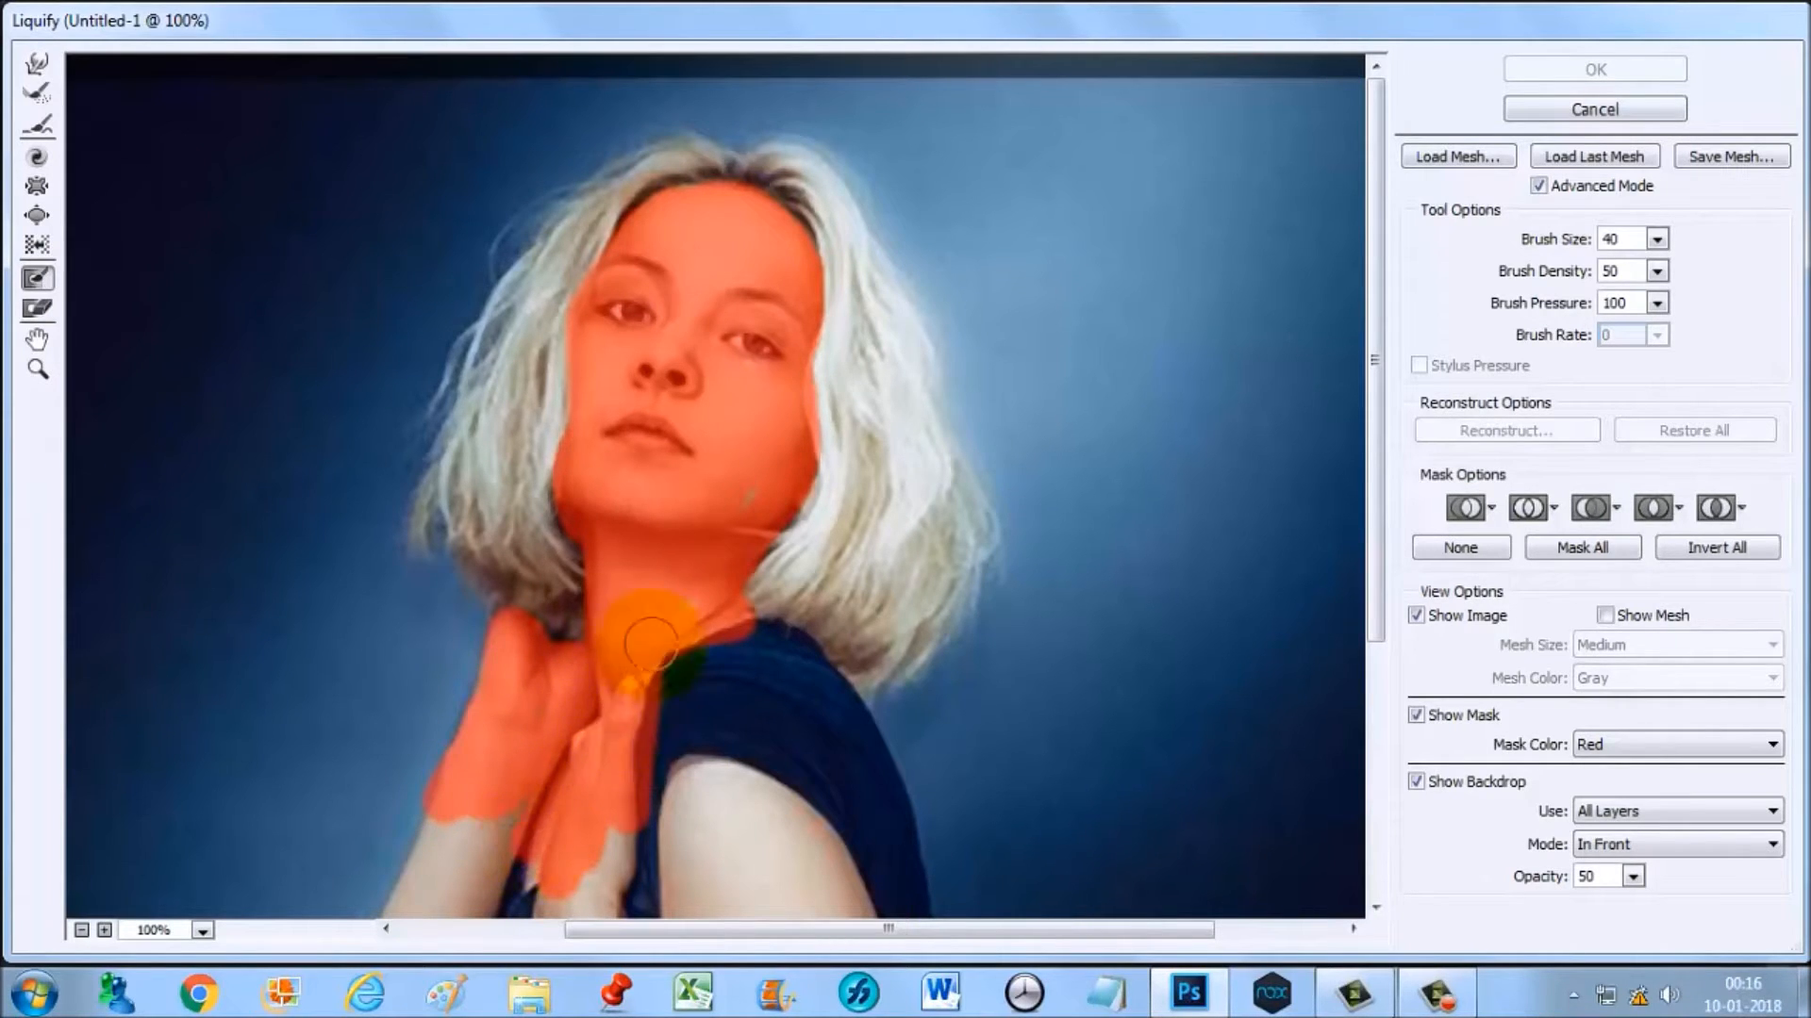
pyautogui.moveTo(650, 643); pyautogui.dragTo(603, 702)
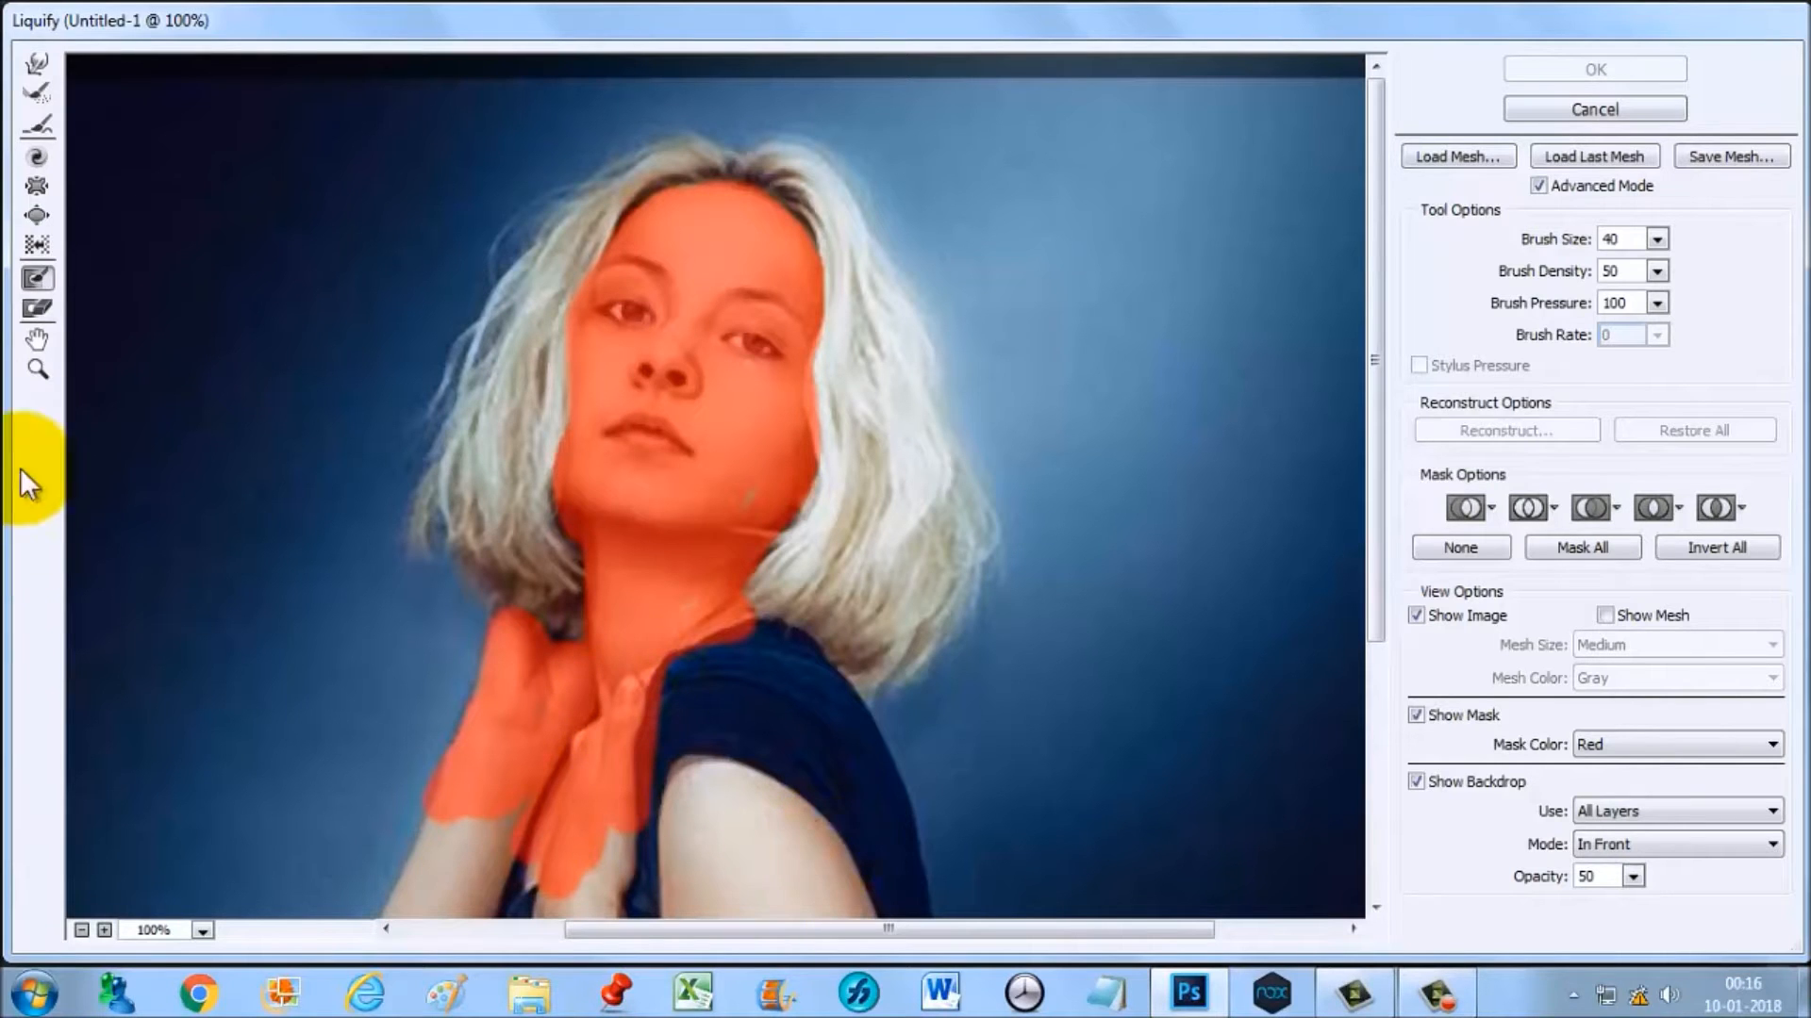
# Step: Push the hair outward around the head with Forward Warp at brush size 175 and apply the Liquify edit
pyautogui.click(37, 68)
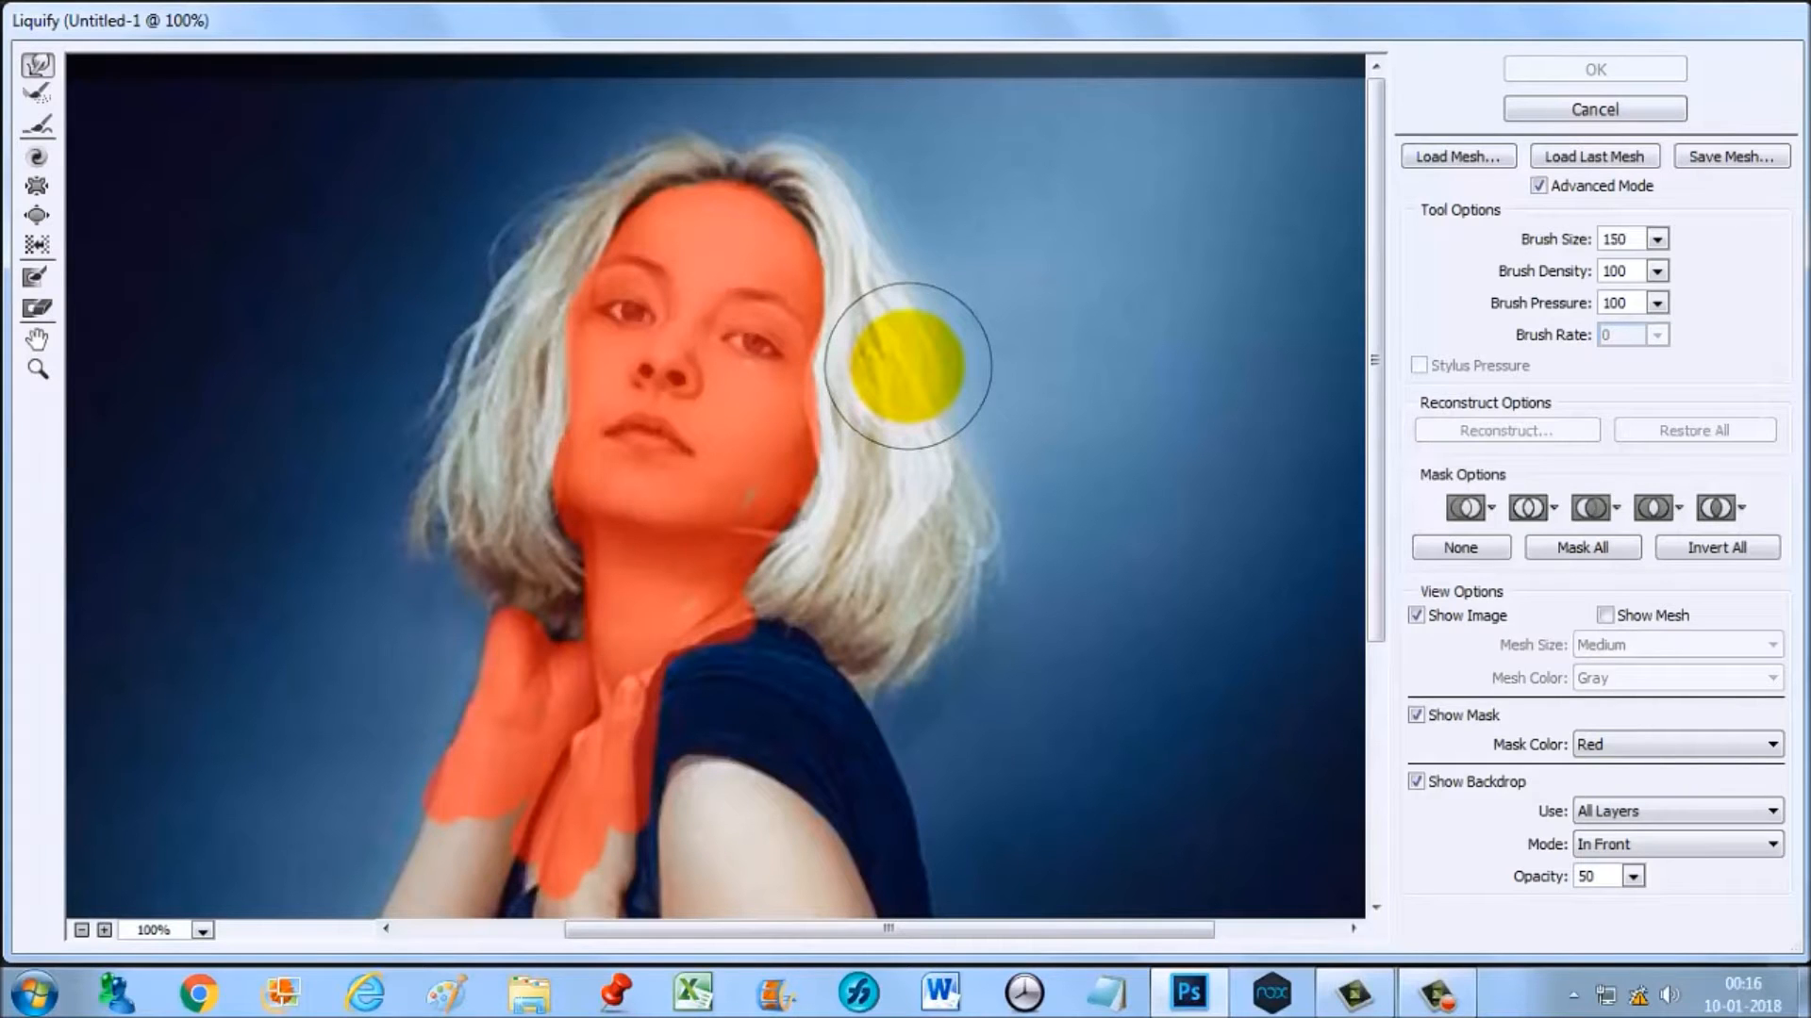
pyautogui.press(']')
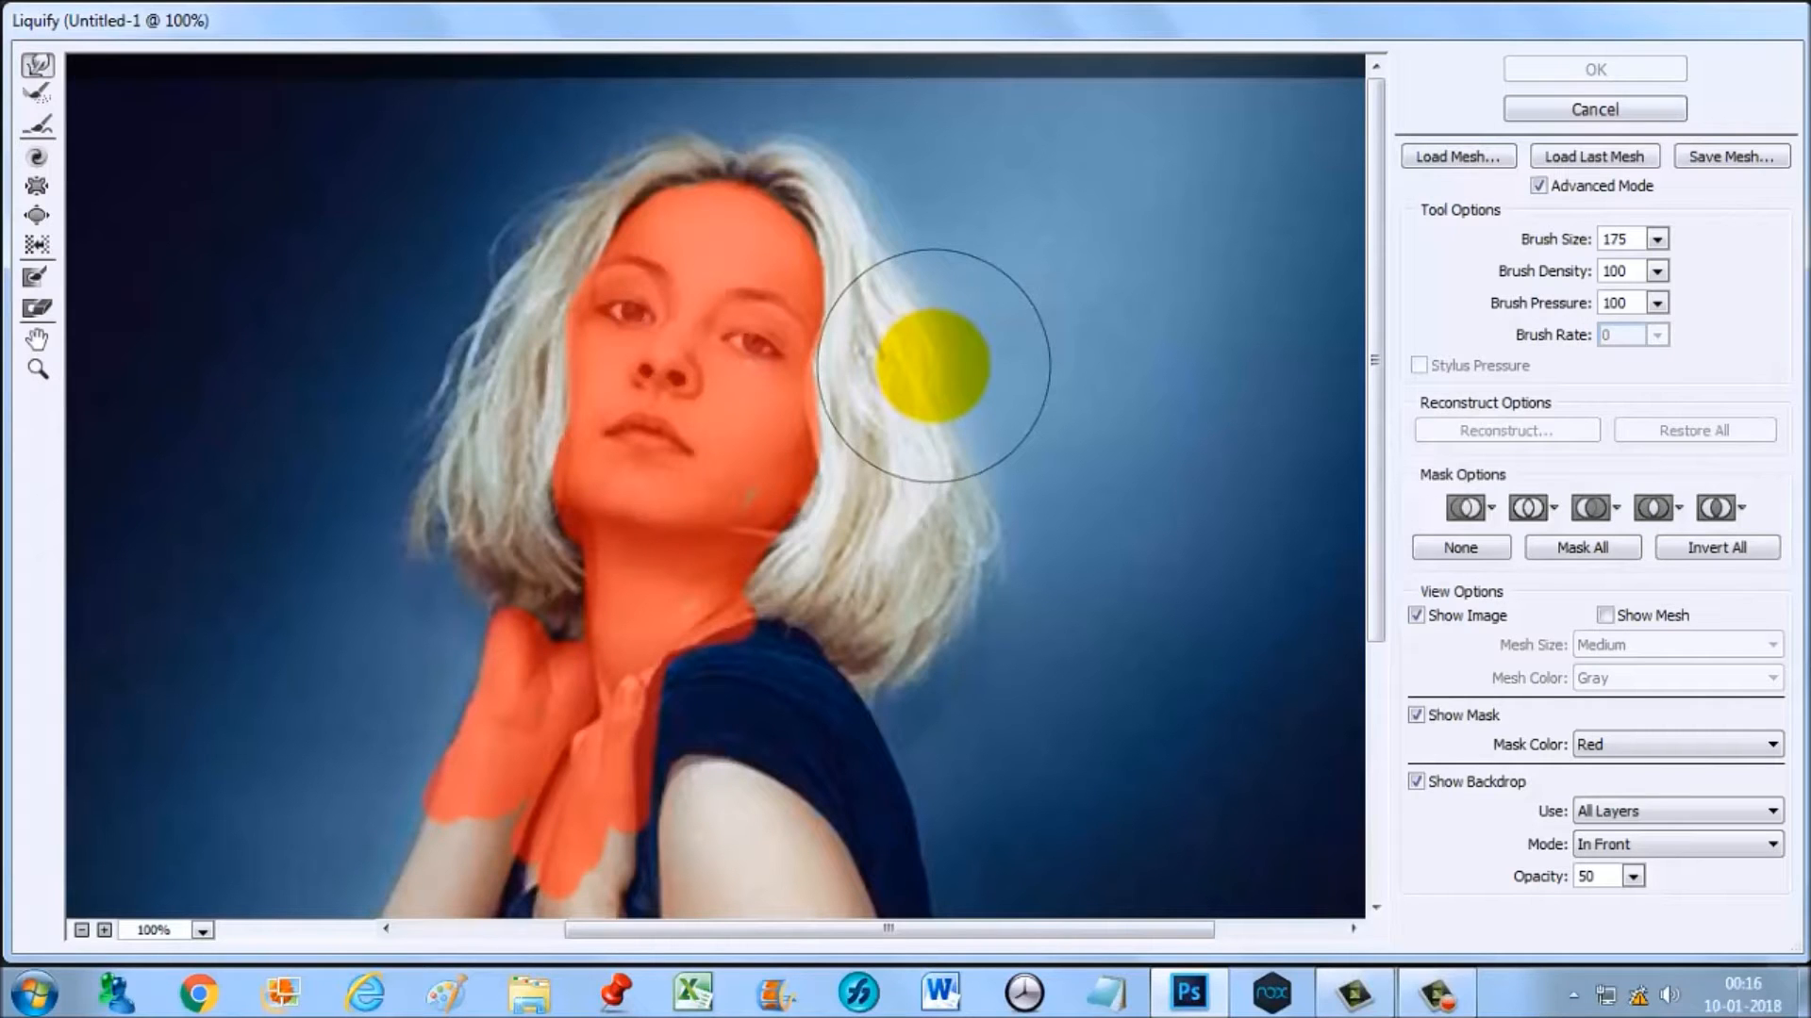
pyautogui.moveTo(934, 366)
pyautogui.mouseDown()
pyautogui.moveTo(962, 444)
pyautogui.moveTo(978, 436)
pyautogui.moveTo(962, 555)
pyautogui.mouseUp()
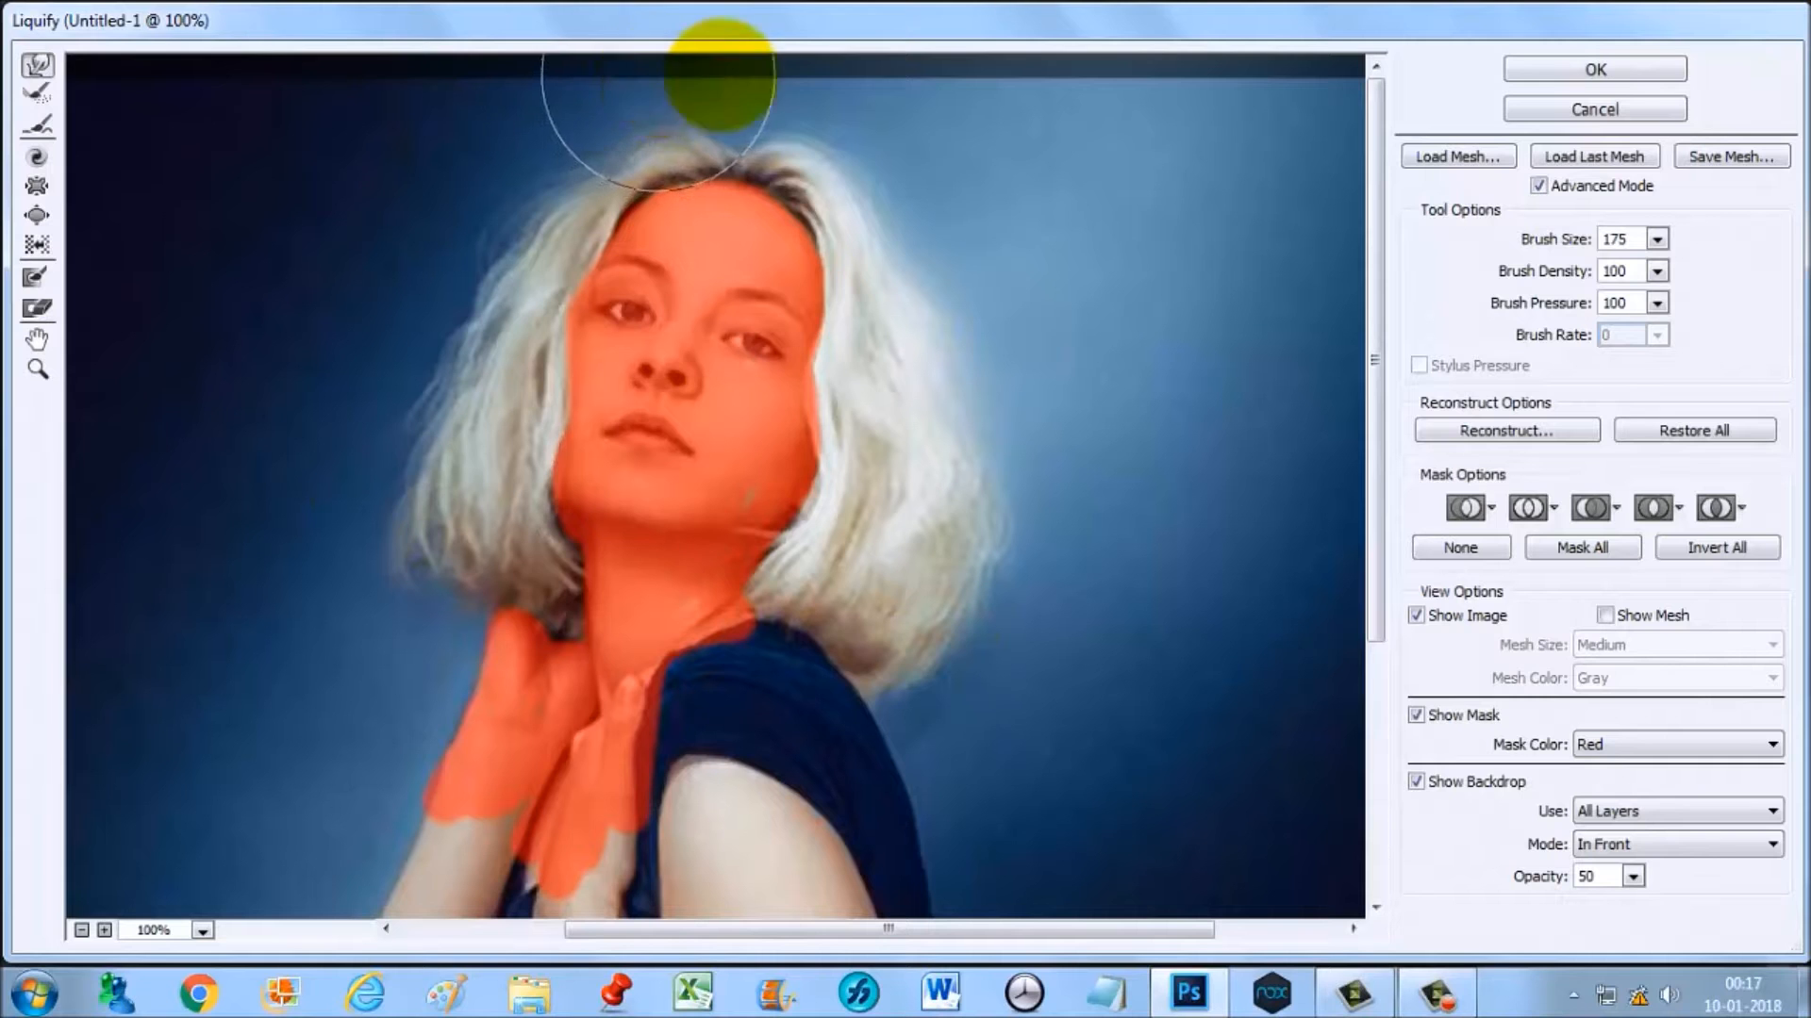
pyautogui.click(1600, 70)
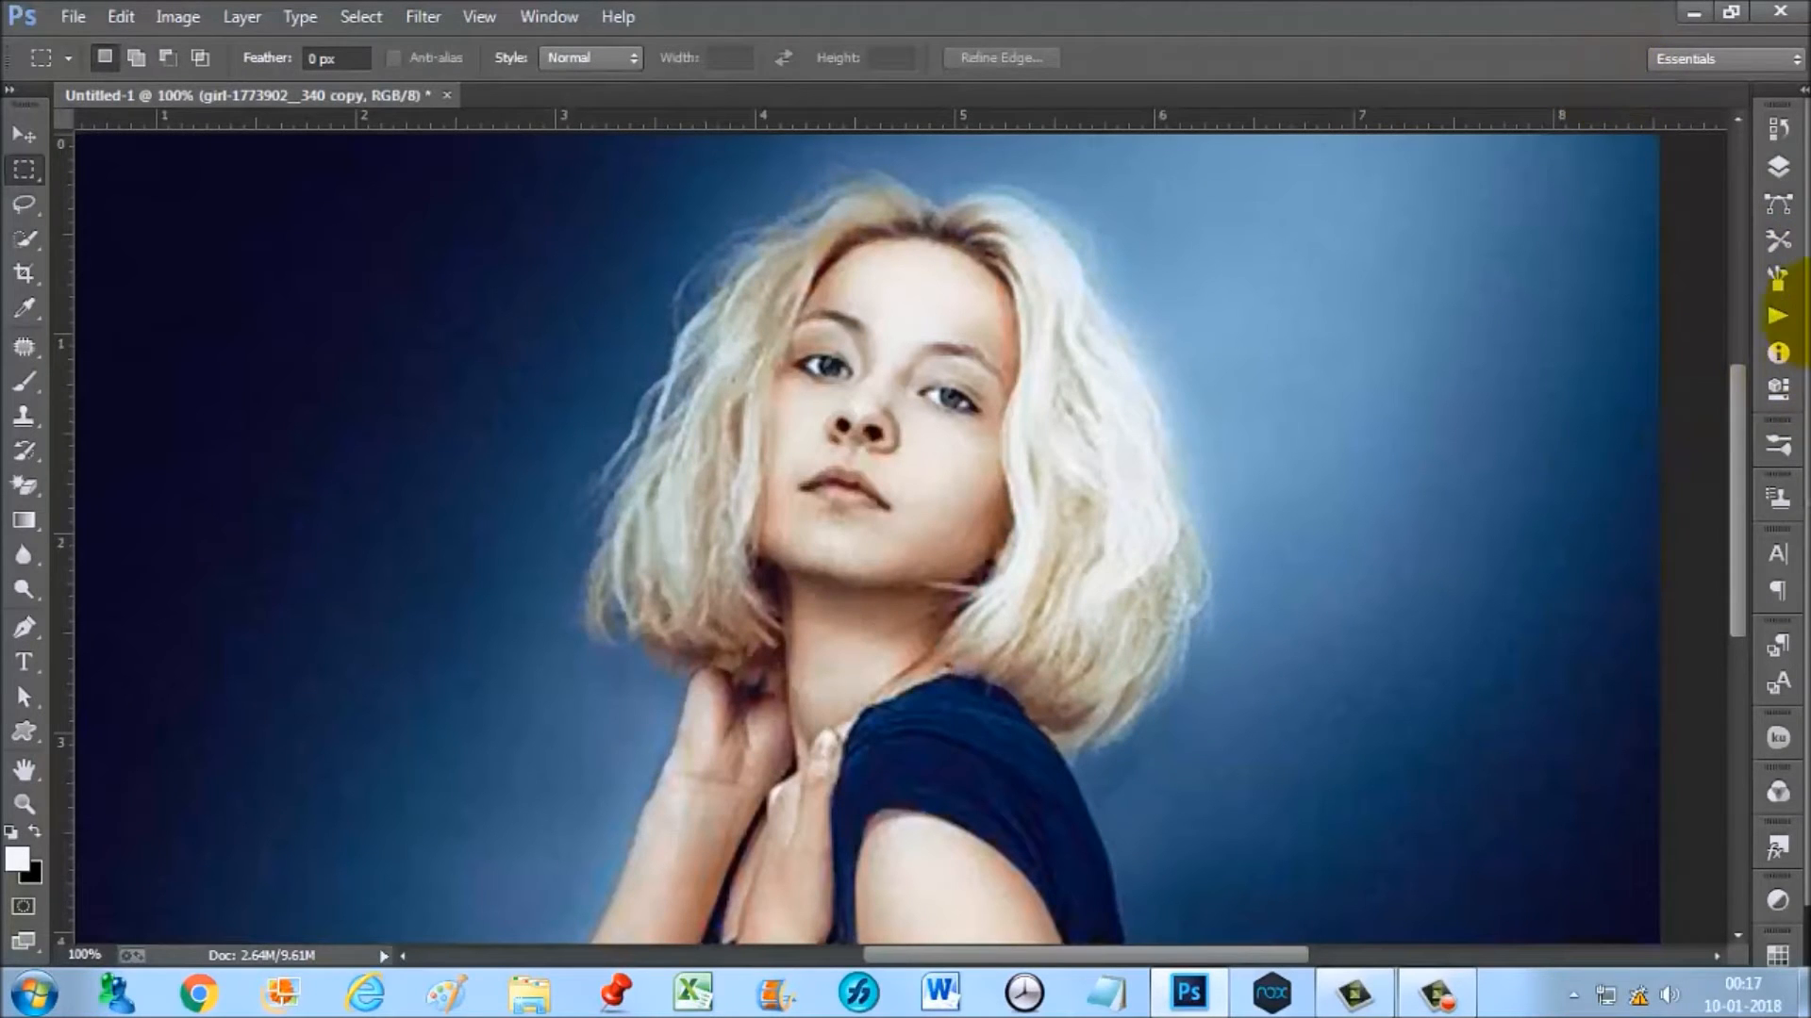
# Step: Compare the portrait before and after the hair edit by toggling the copy layer's visibility
pyautogui.click(1780, 170)
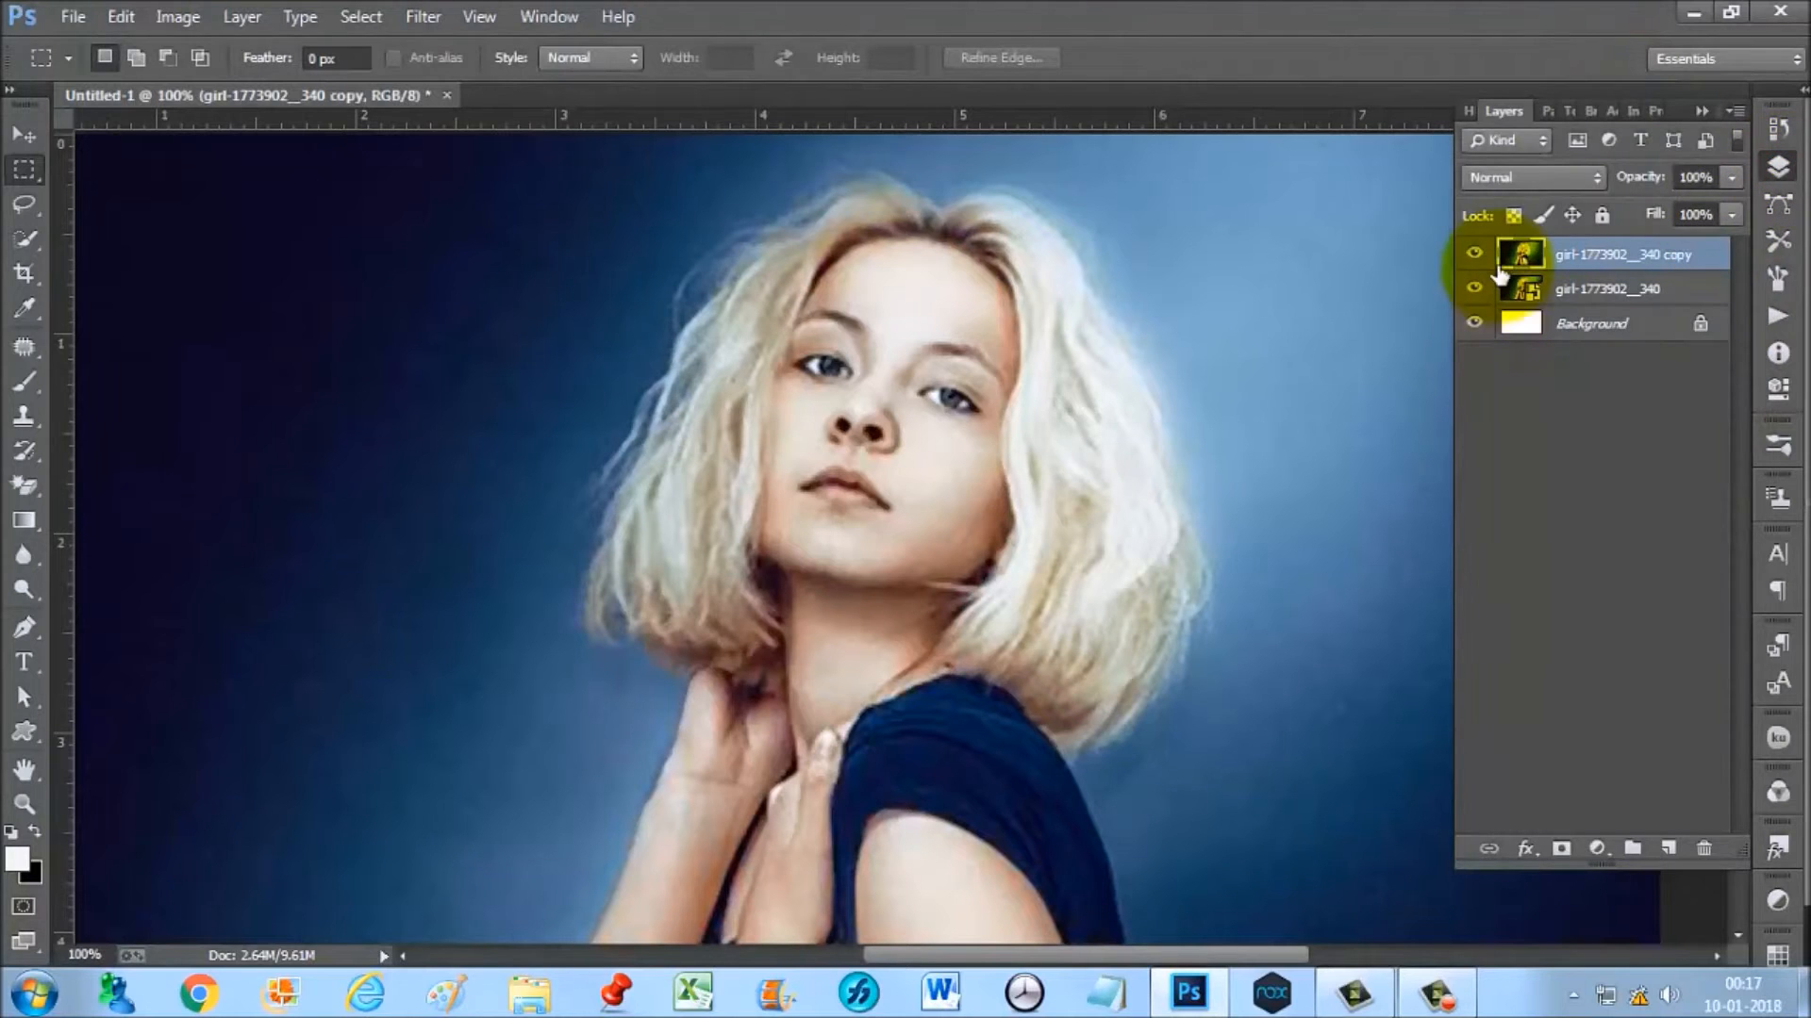
pyautogui.click(1474, 255)
pyautogui.click(1475, 255)
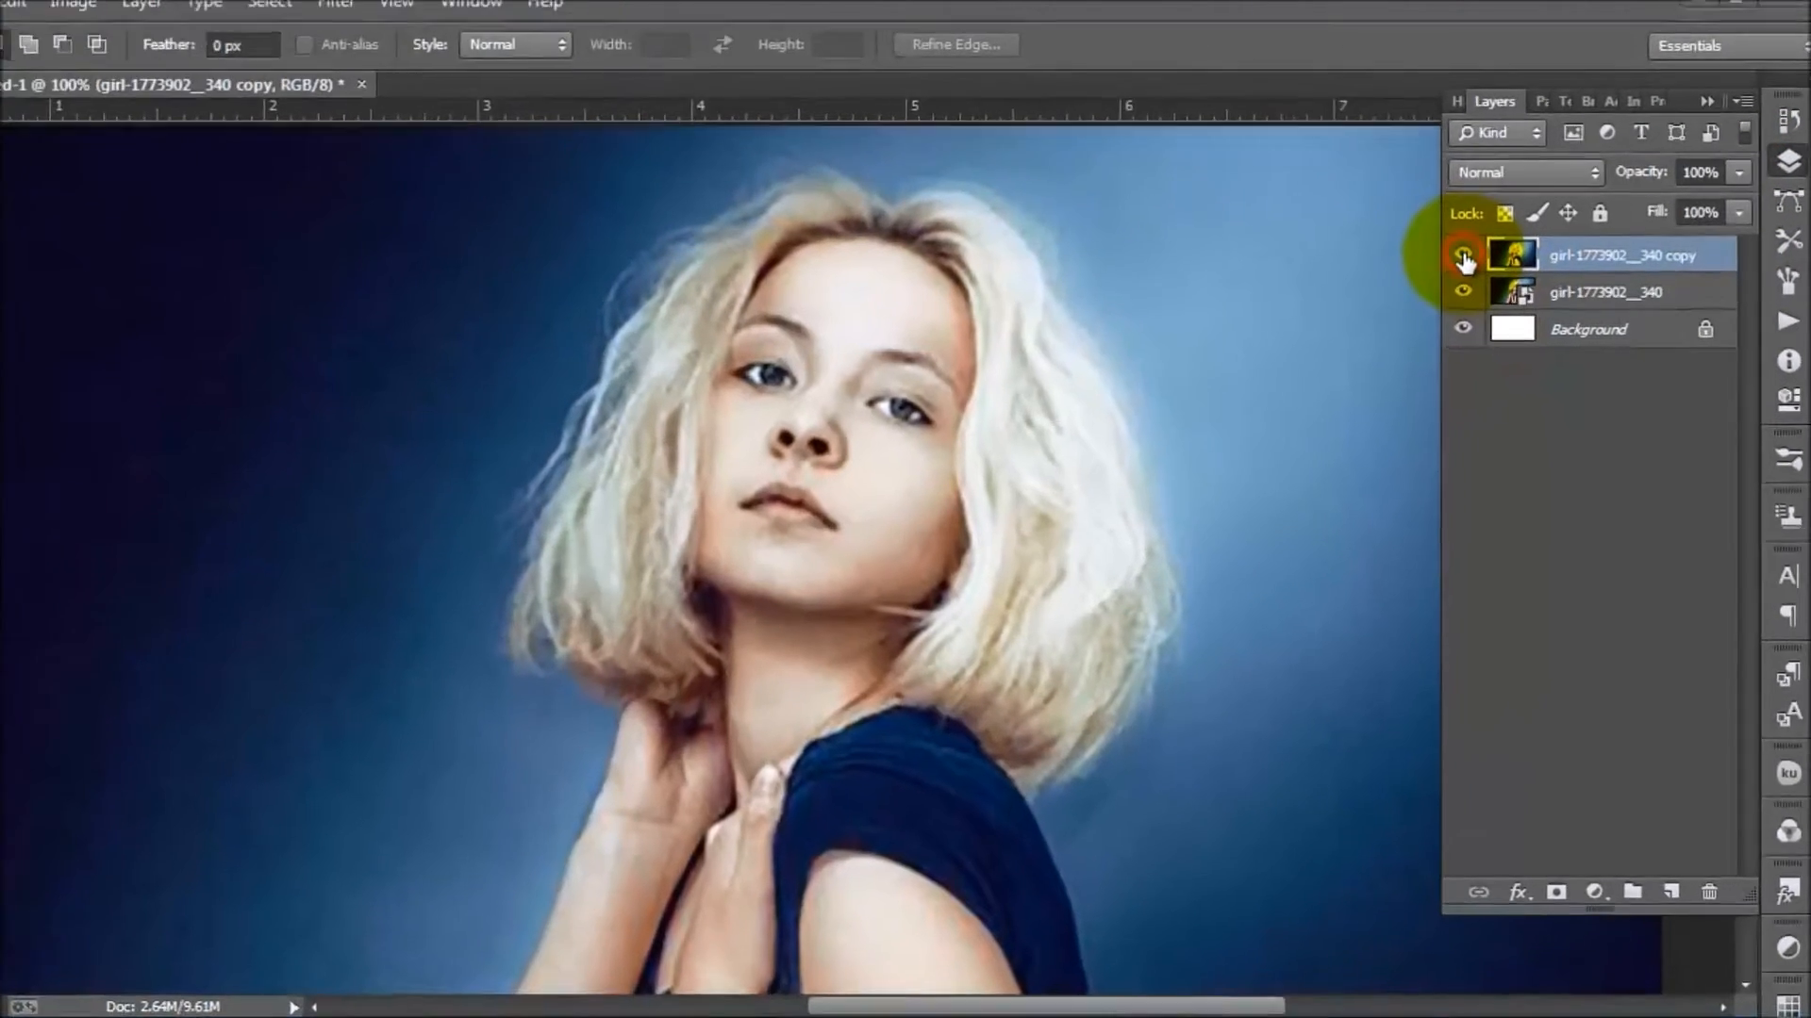
pyautogui.click(1475, 256)
pyautogui.click(1475, 256)
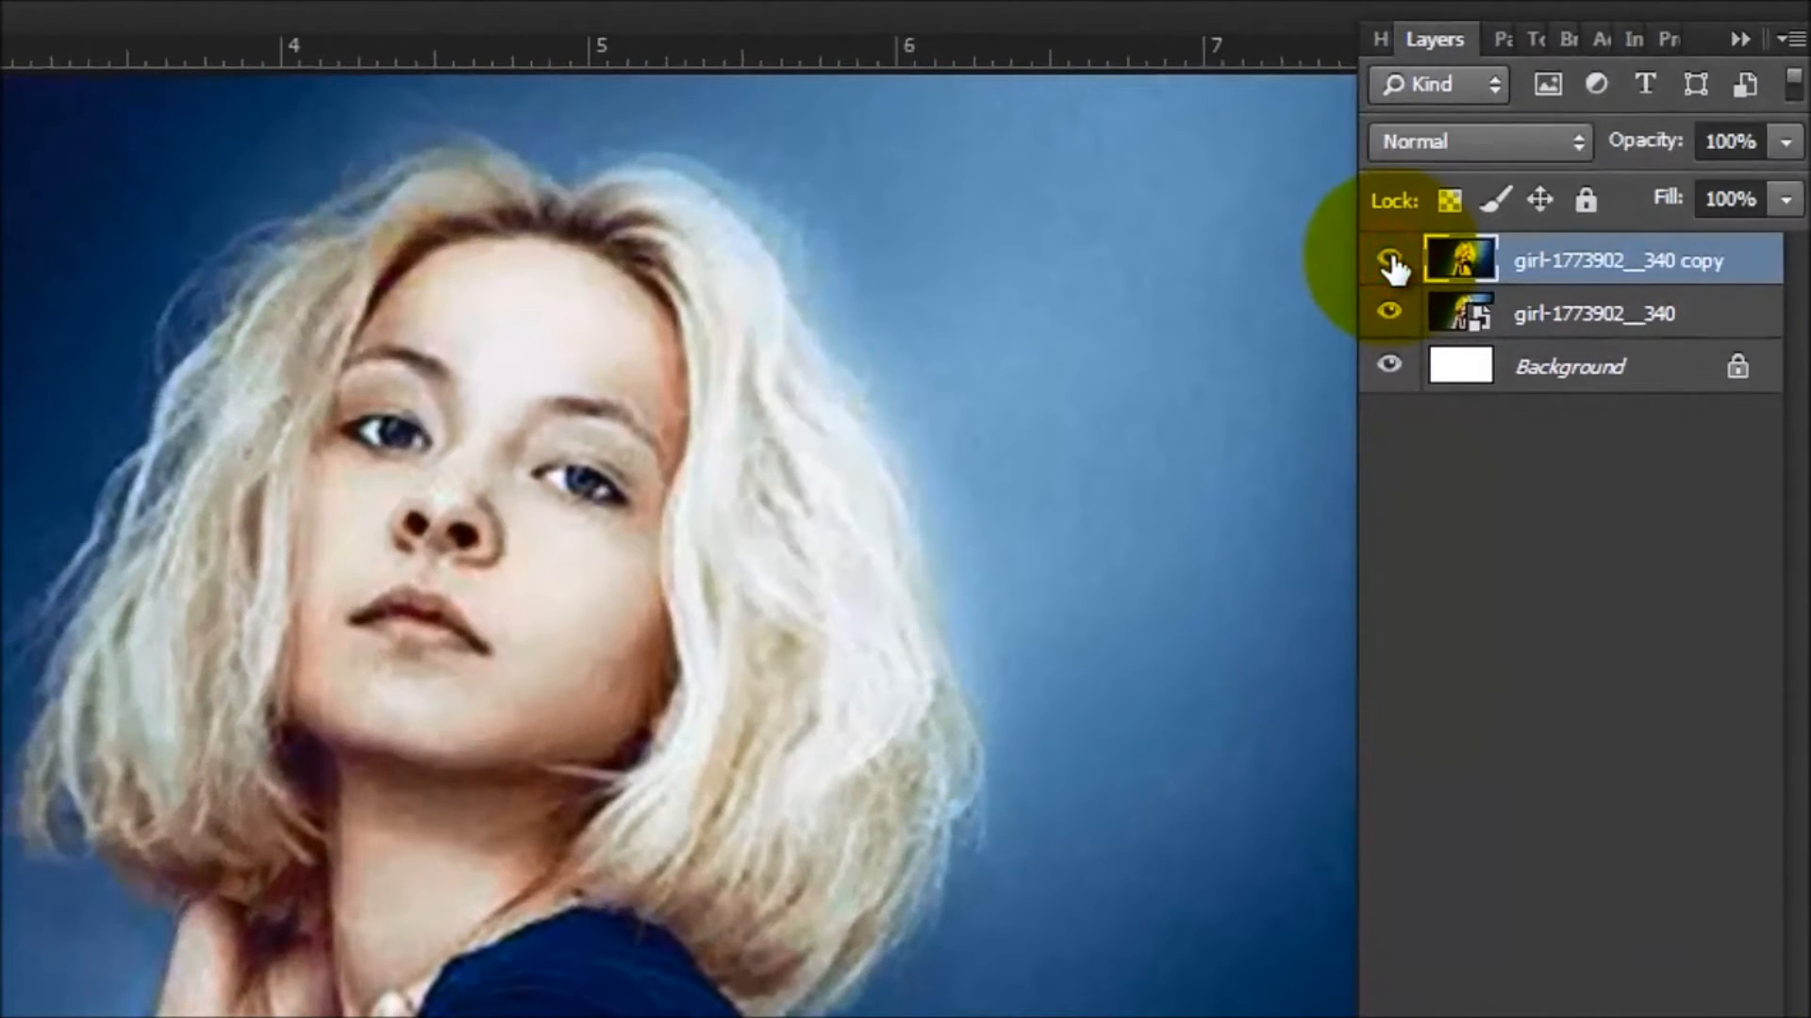
pyautogui.click(1389, 260)
pyautogui.click(1389, 260)
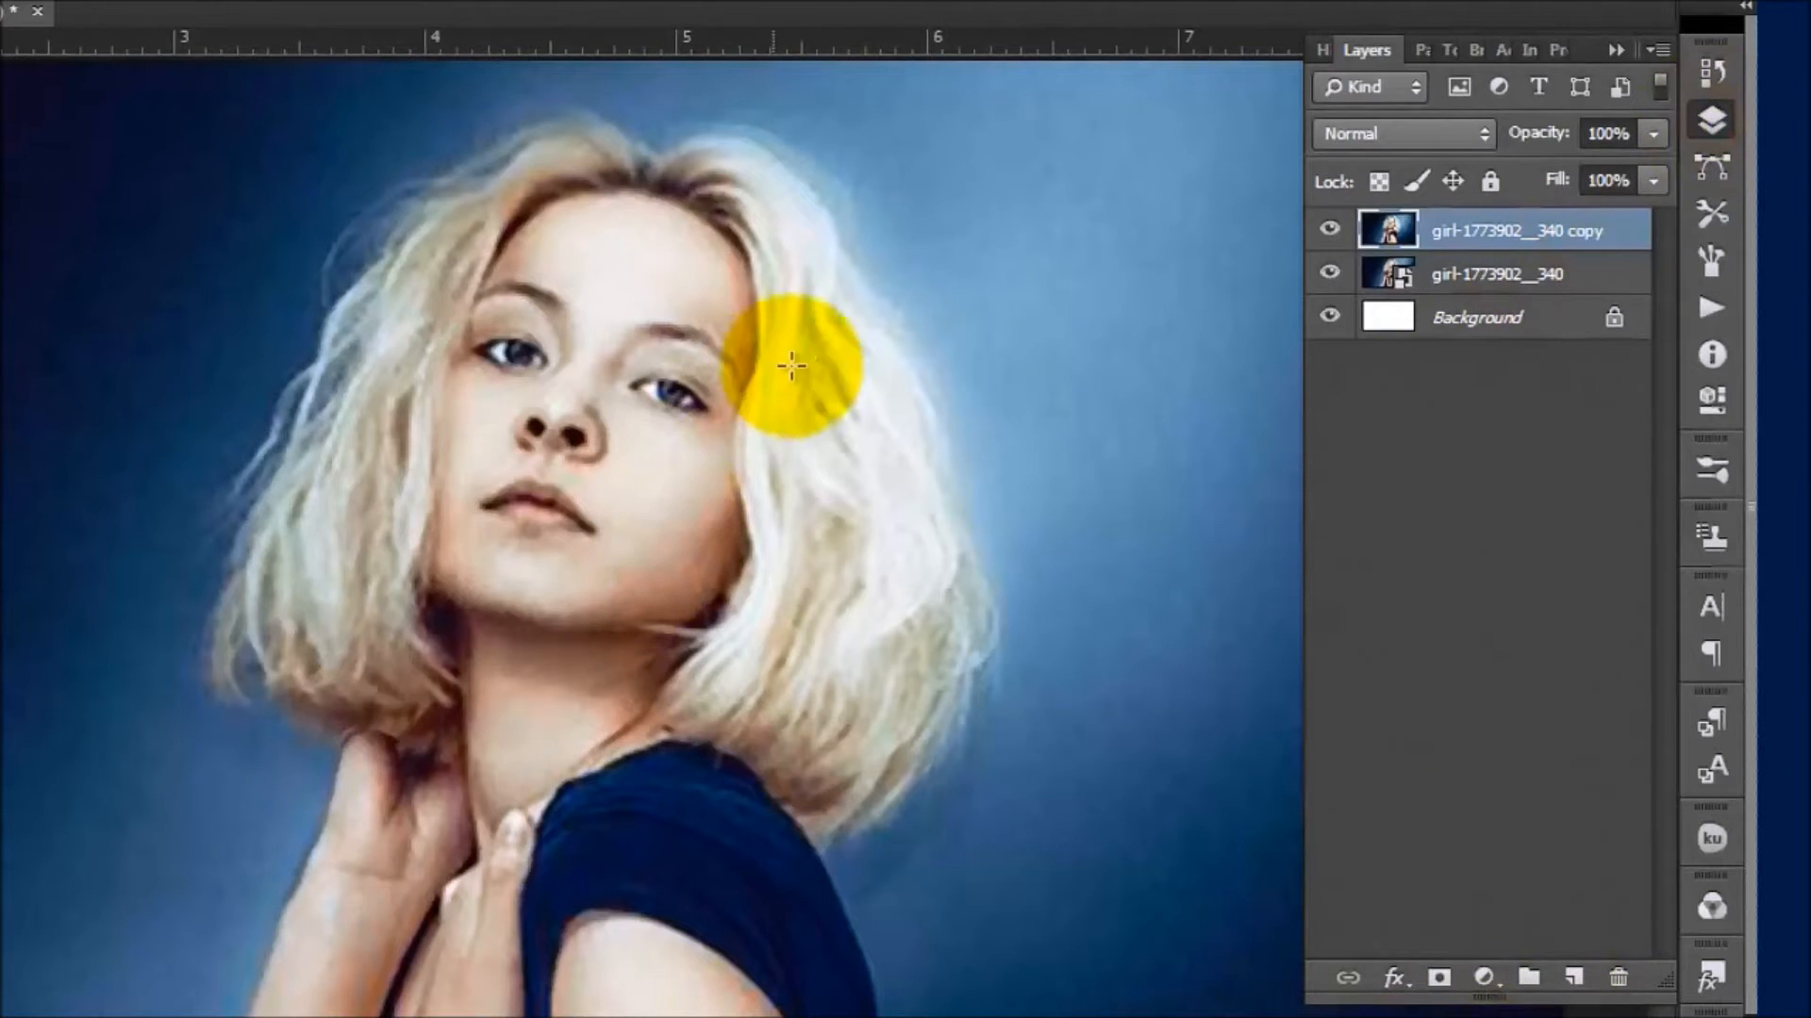
# Step: Select a tall, narrow rectangle over the hair beside the face and add a Gradient fill layer using the Red, Green preset
pyautogui.moveTo(797, 356); pyautogui.dragTo(879, 717)
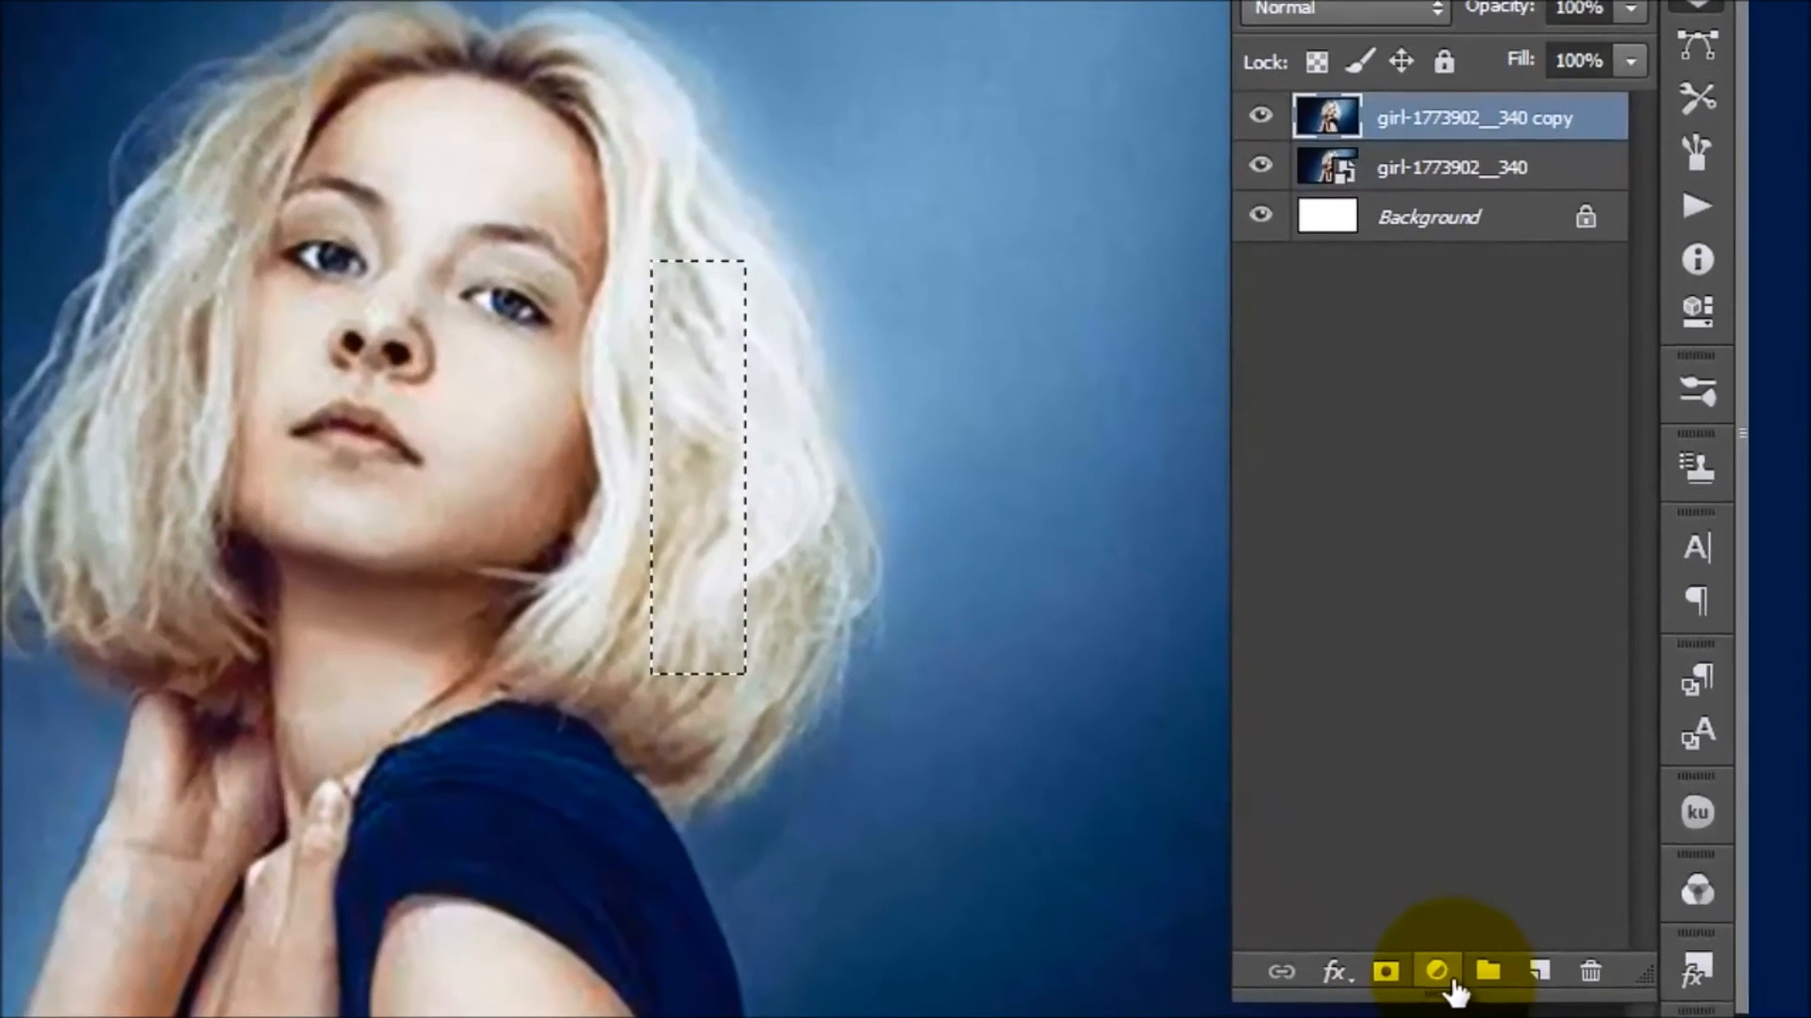
pyautogui.click(1436, 972)
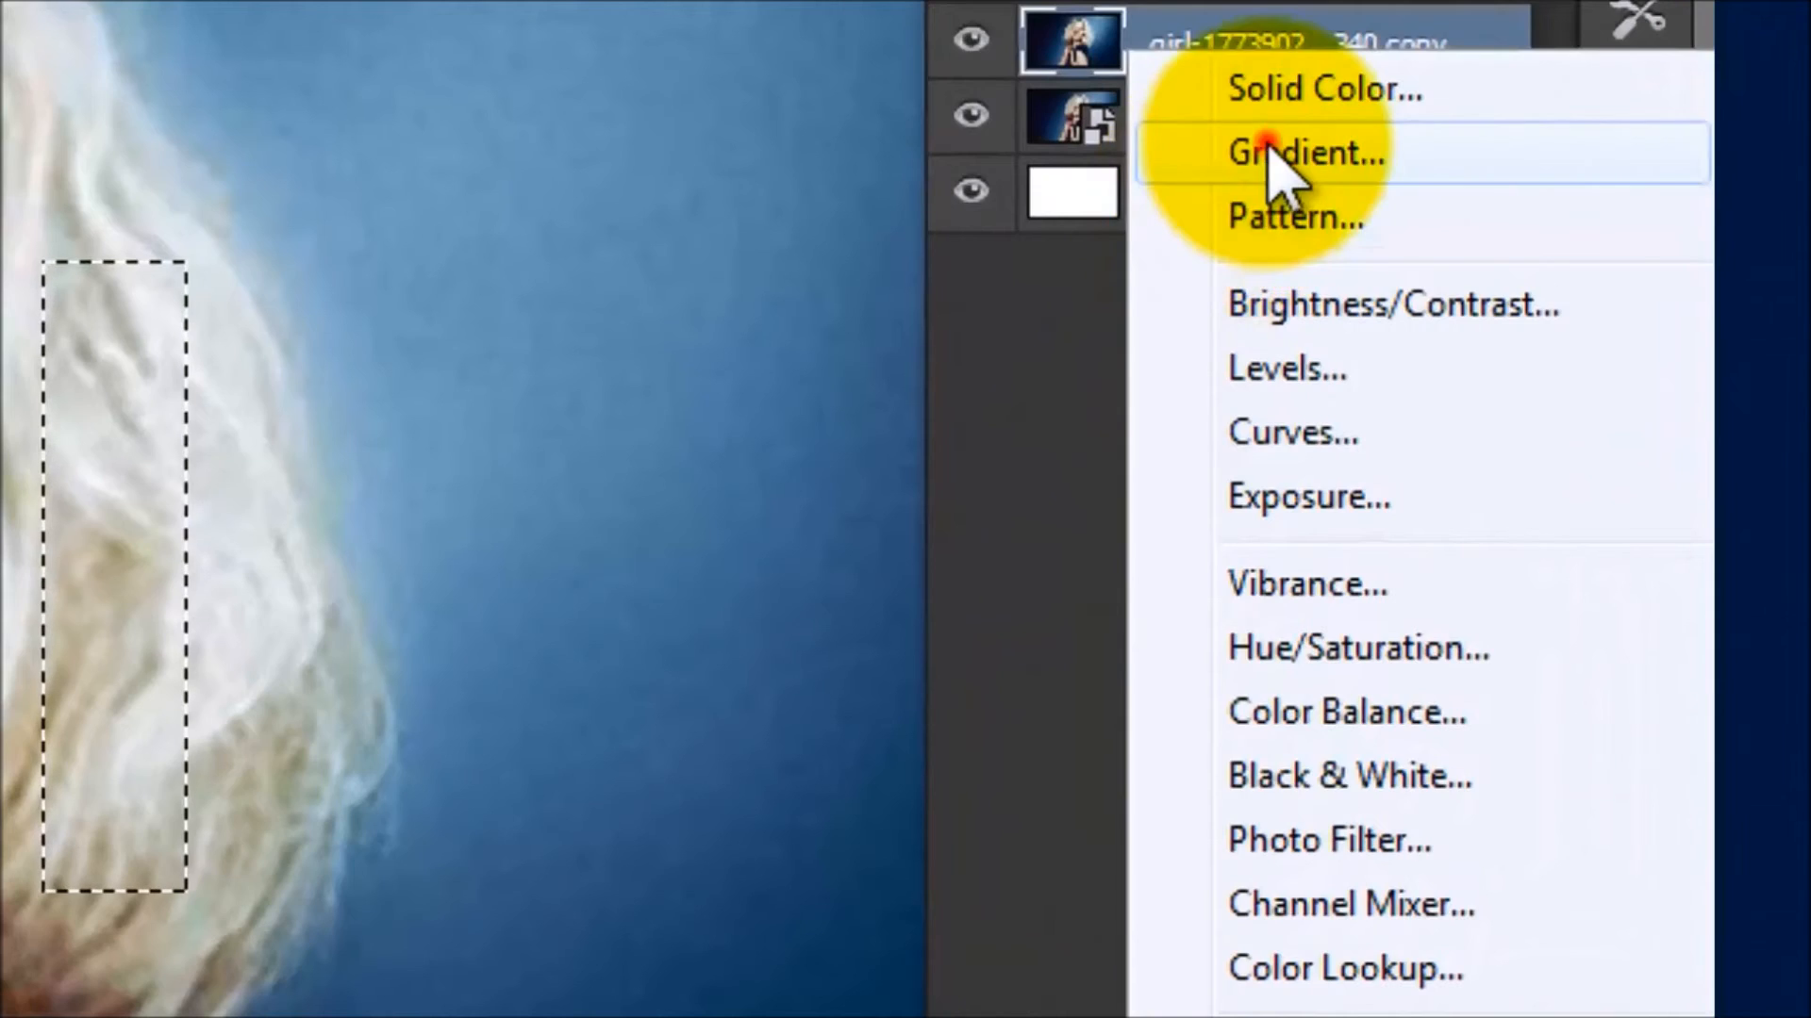
pyautogui.click(1480, 188)
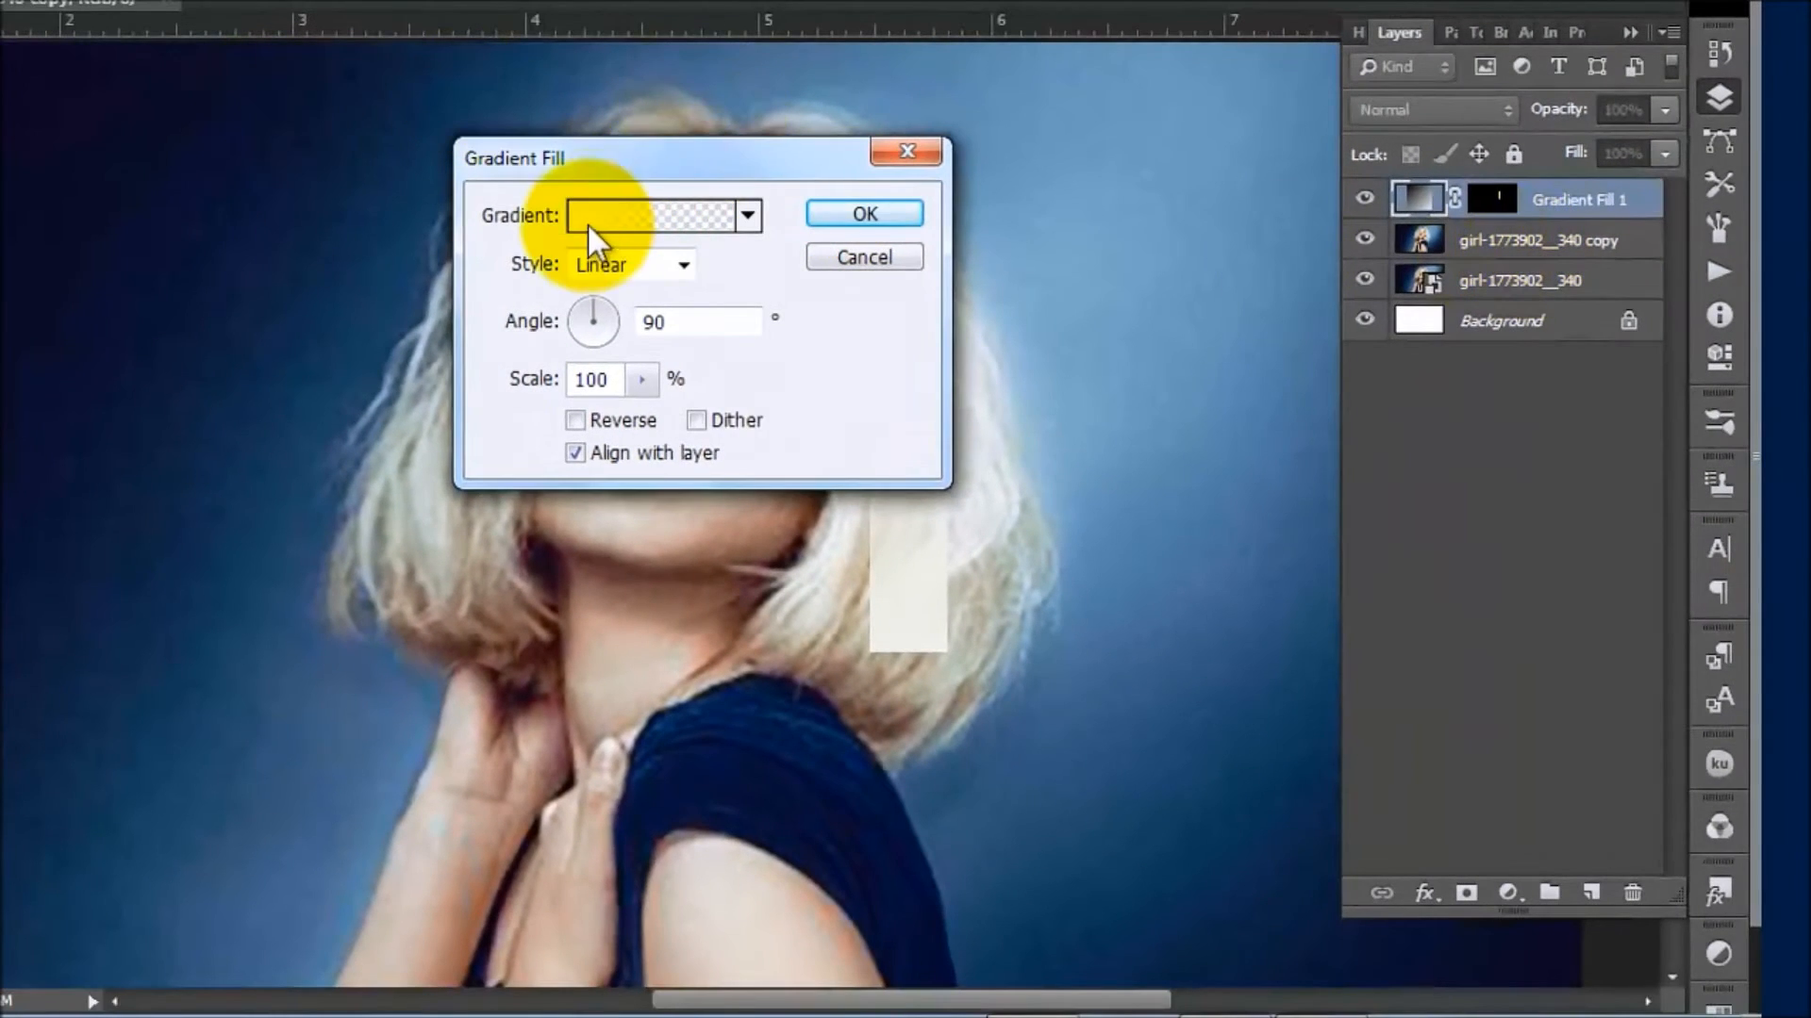
pyautogui.click(588, 219)
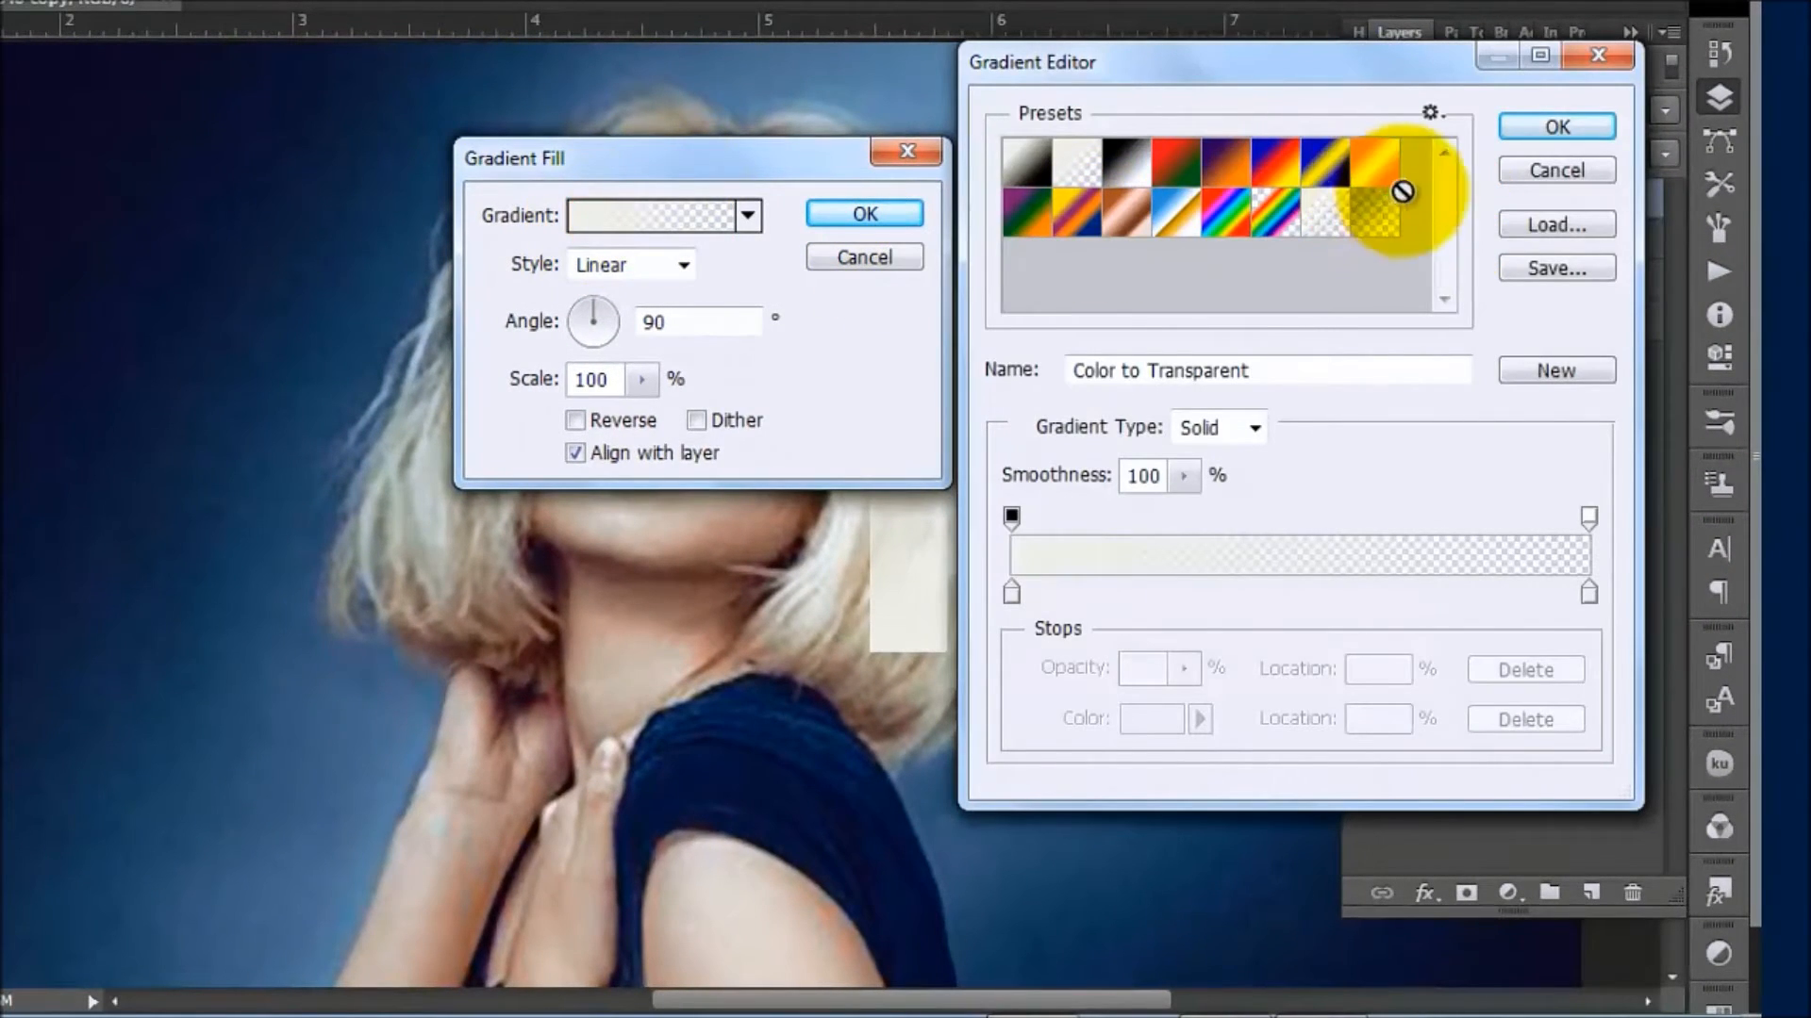
pyautogui.click(1172, 179)
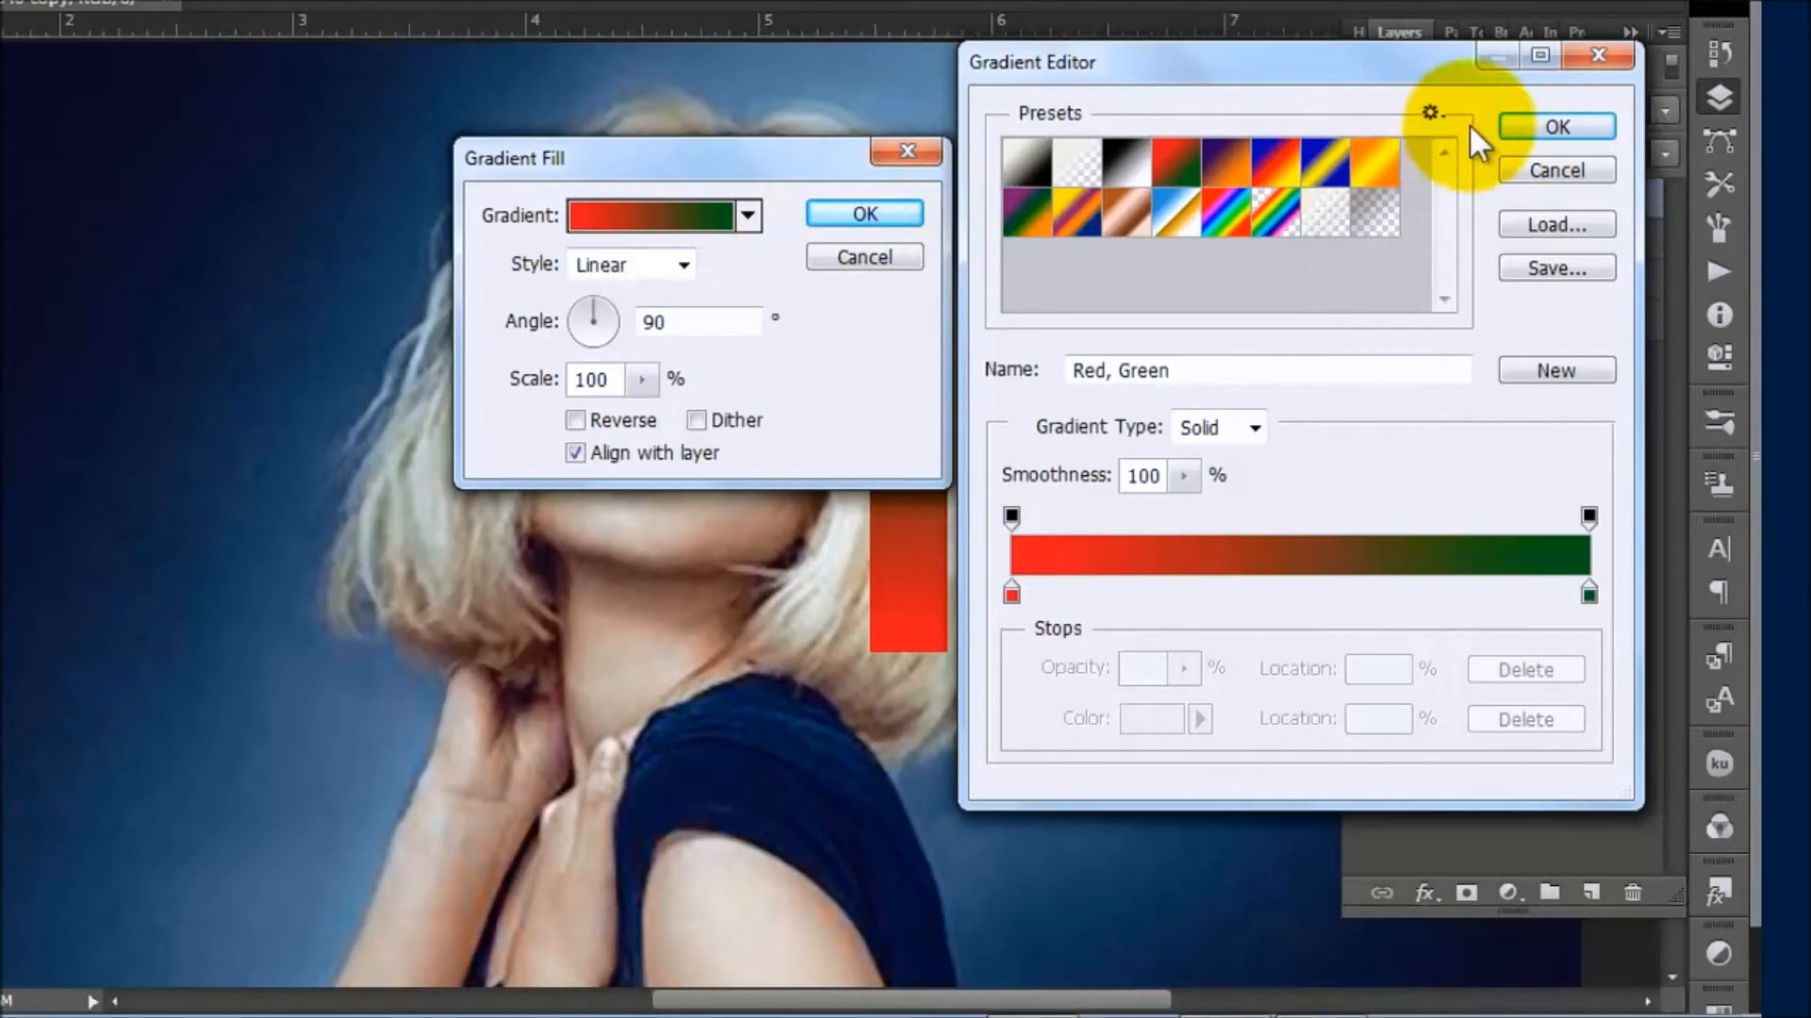
pyautogui.click(1592, 131)
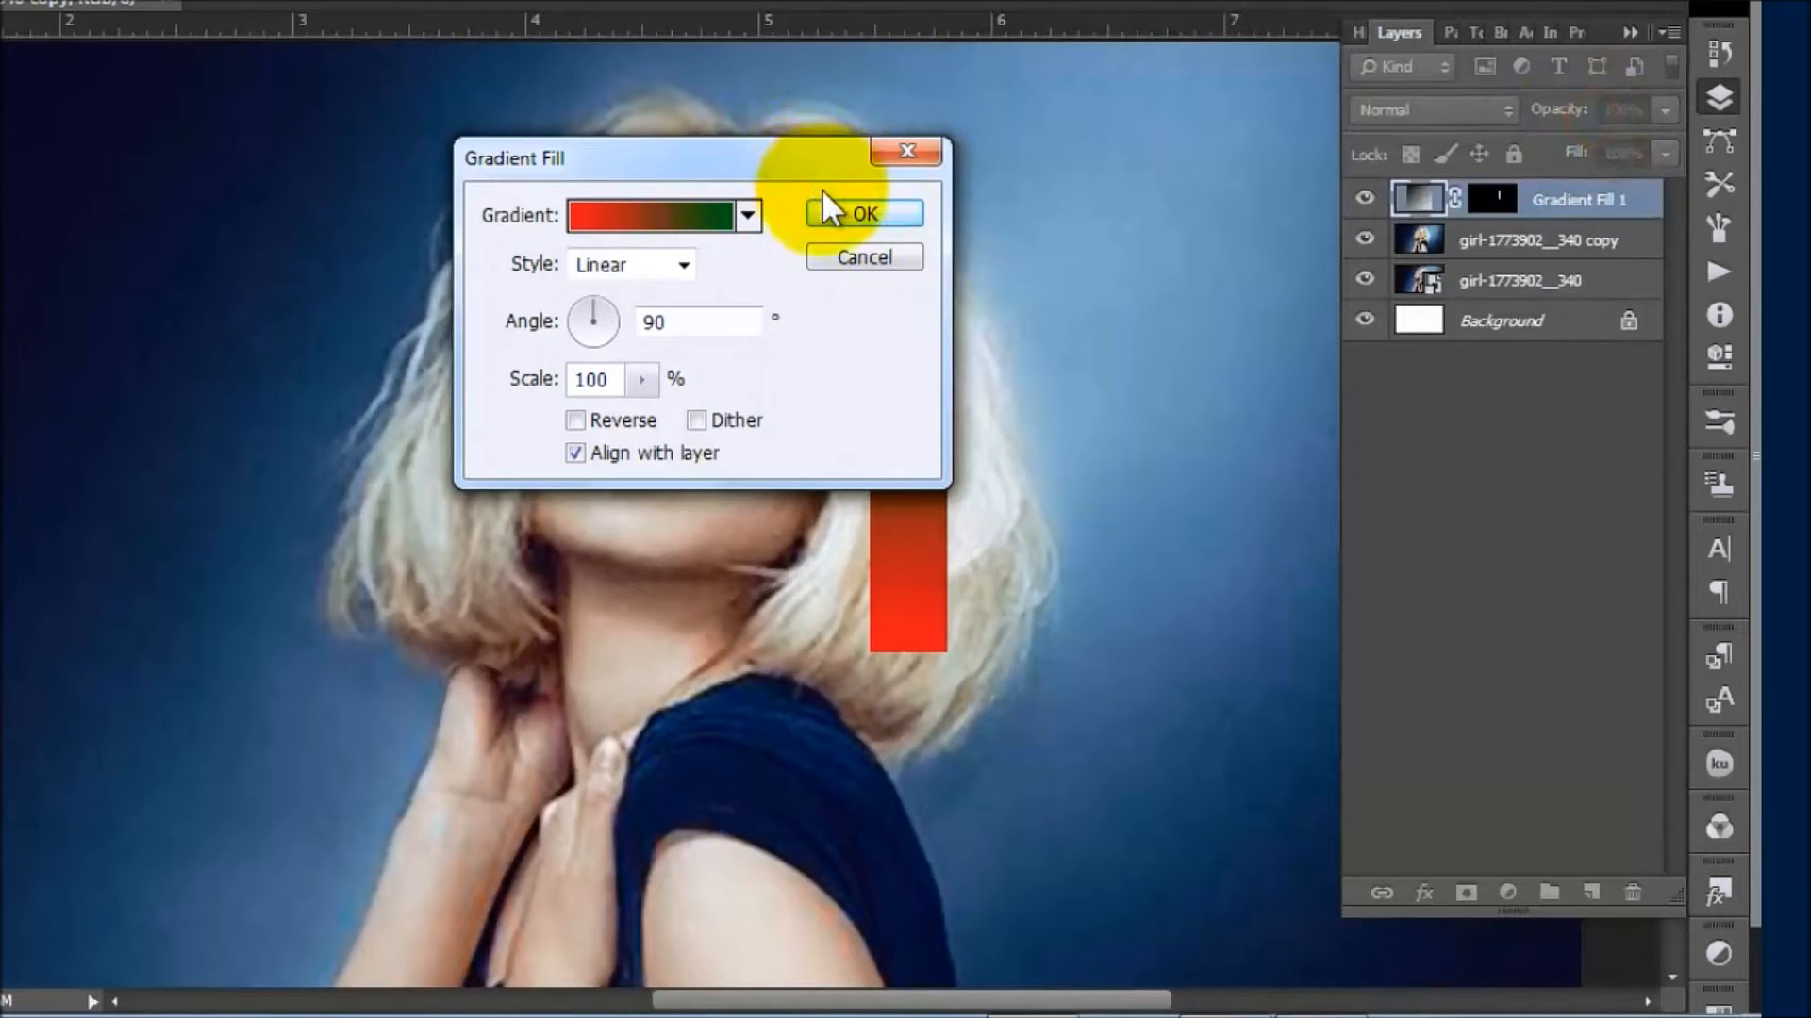
pyautogui.moveTo(781, 166); pyautogui.dragTo(354, 178)
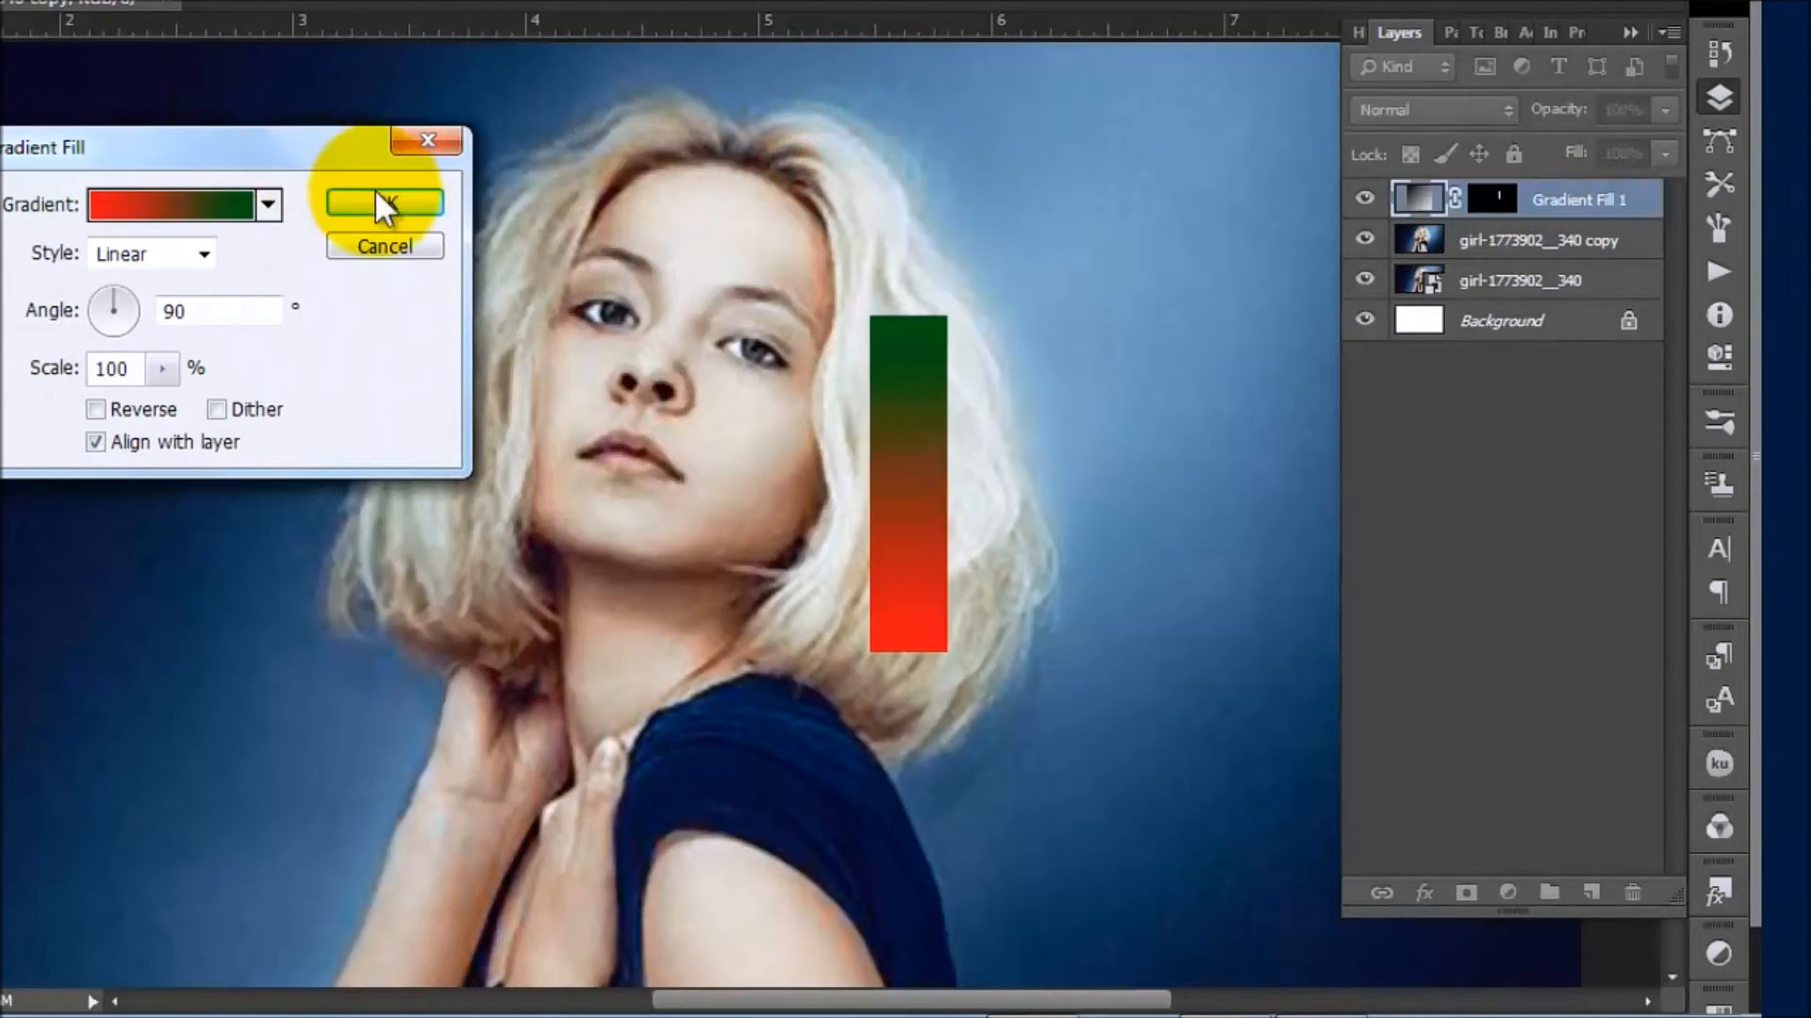
pyautogui.click(369, 200)
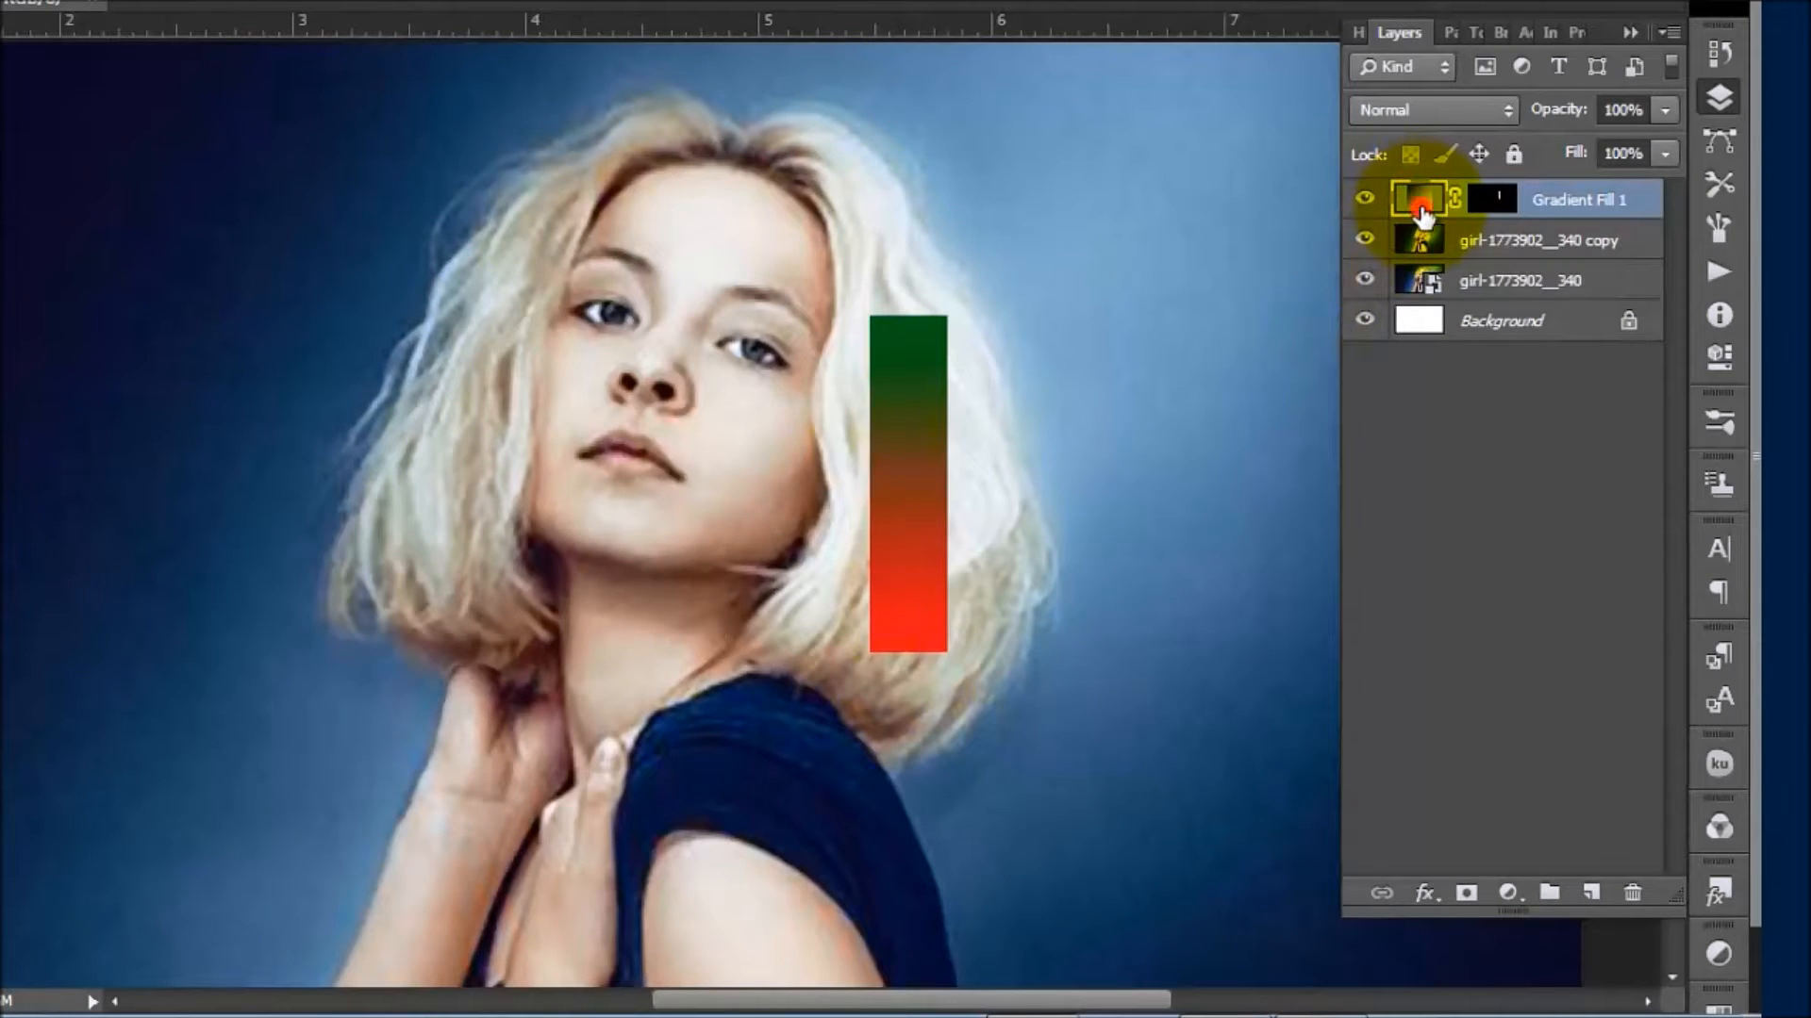
# Step: Load the gradient fill layer's mask as a selection and make its gradient thumbnail active
pyautogui.click(1488, 197)
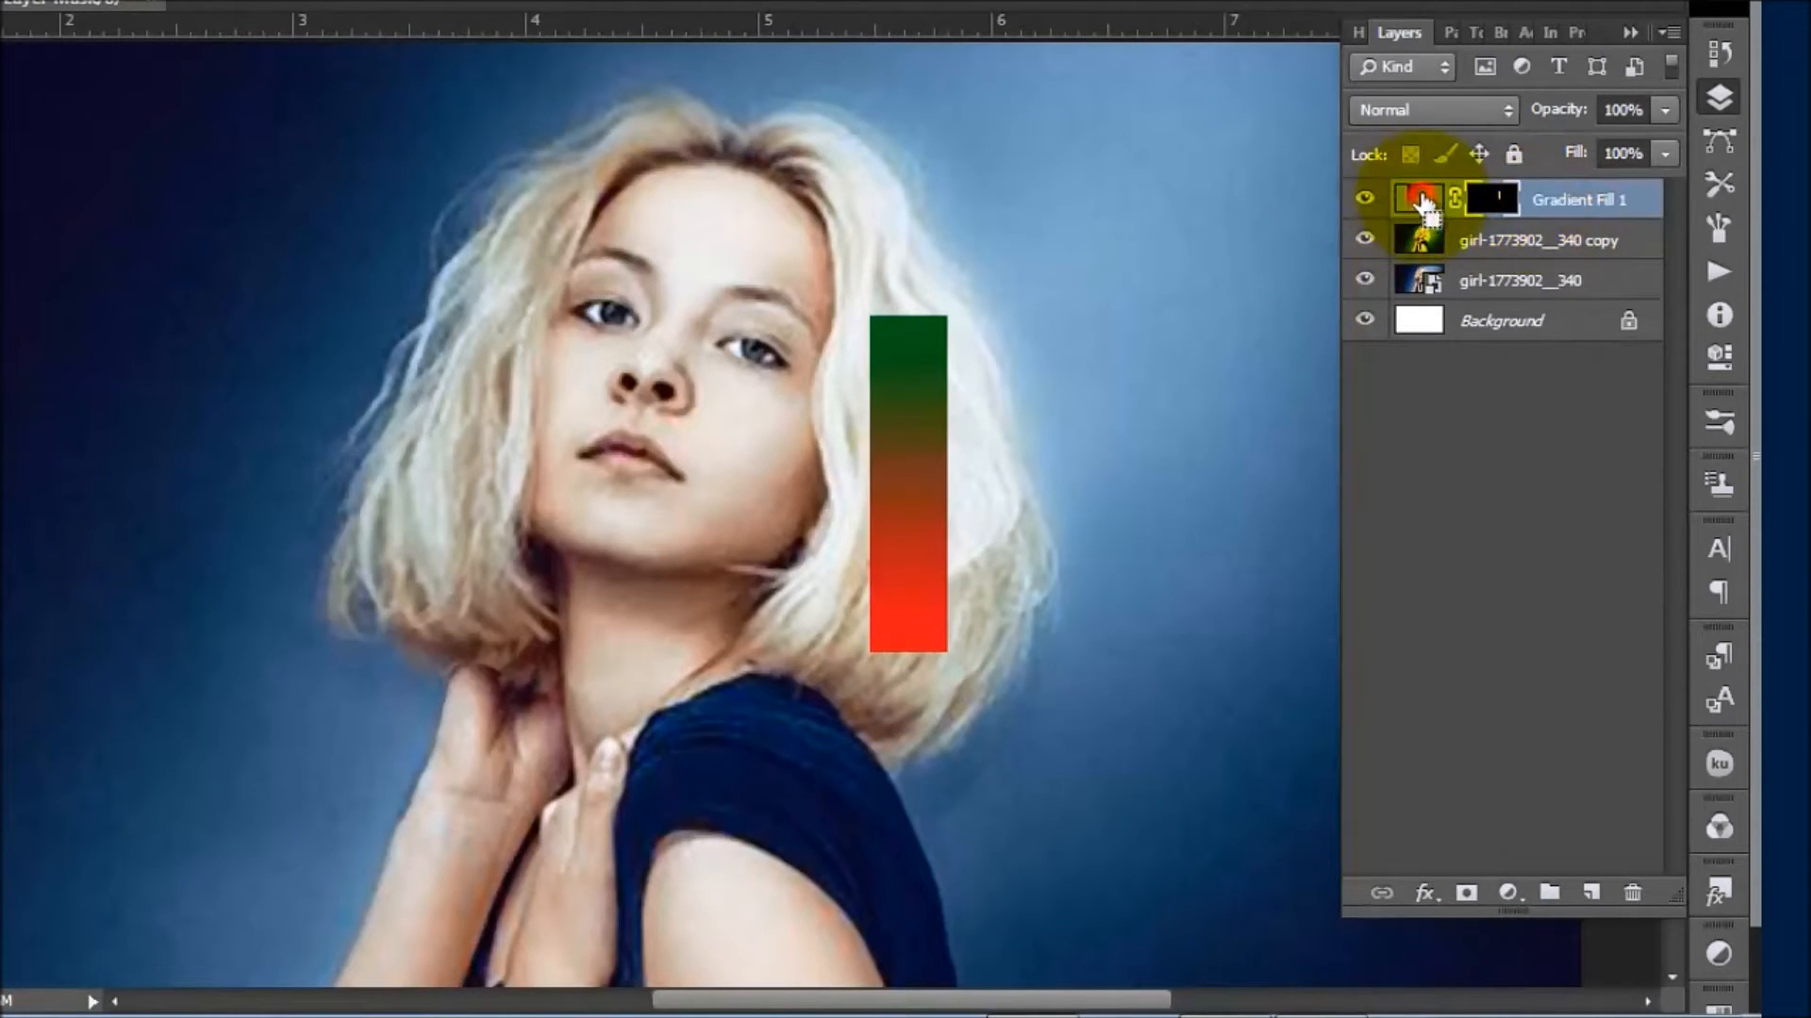
pyautogui.keyDown('ctrl'); pyautogui.click(1487, 208); pyautogui.keyUp('ctrl')
pyautogui.click(1417, 198)
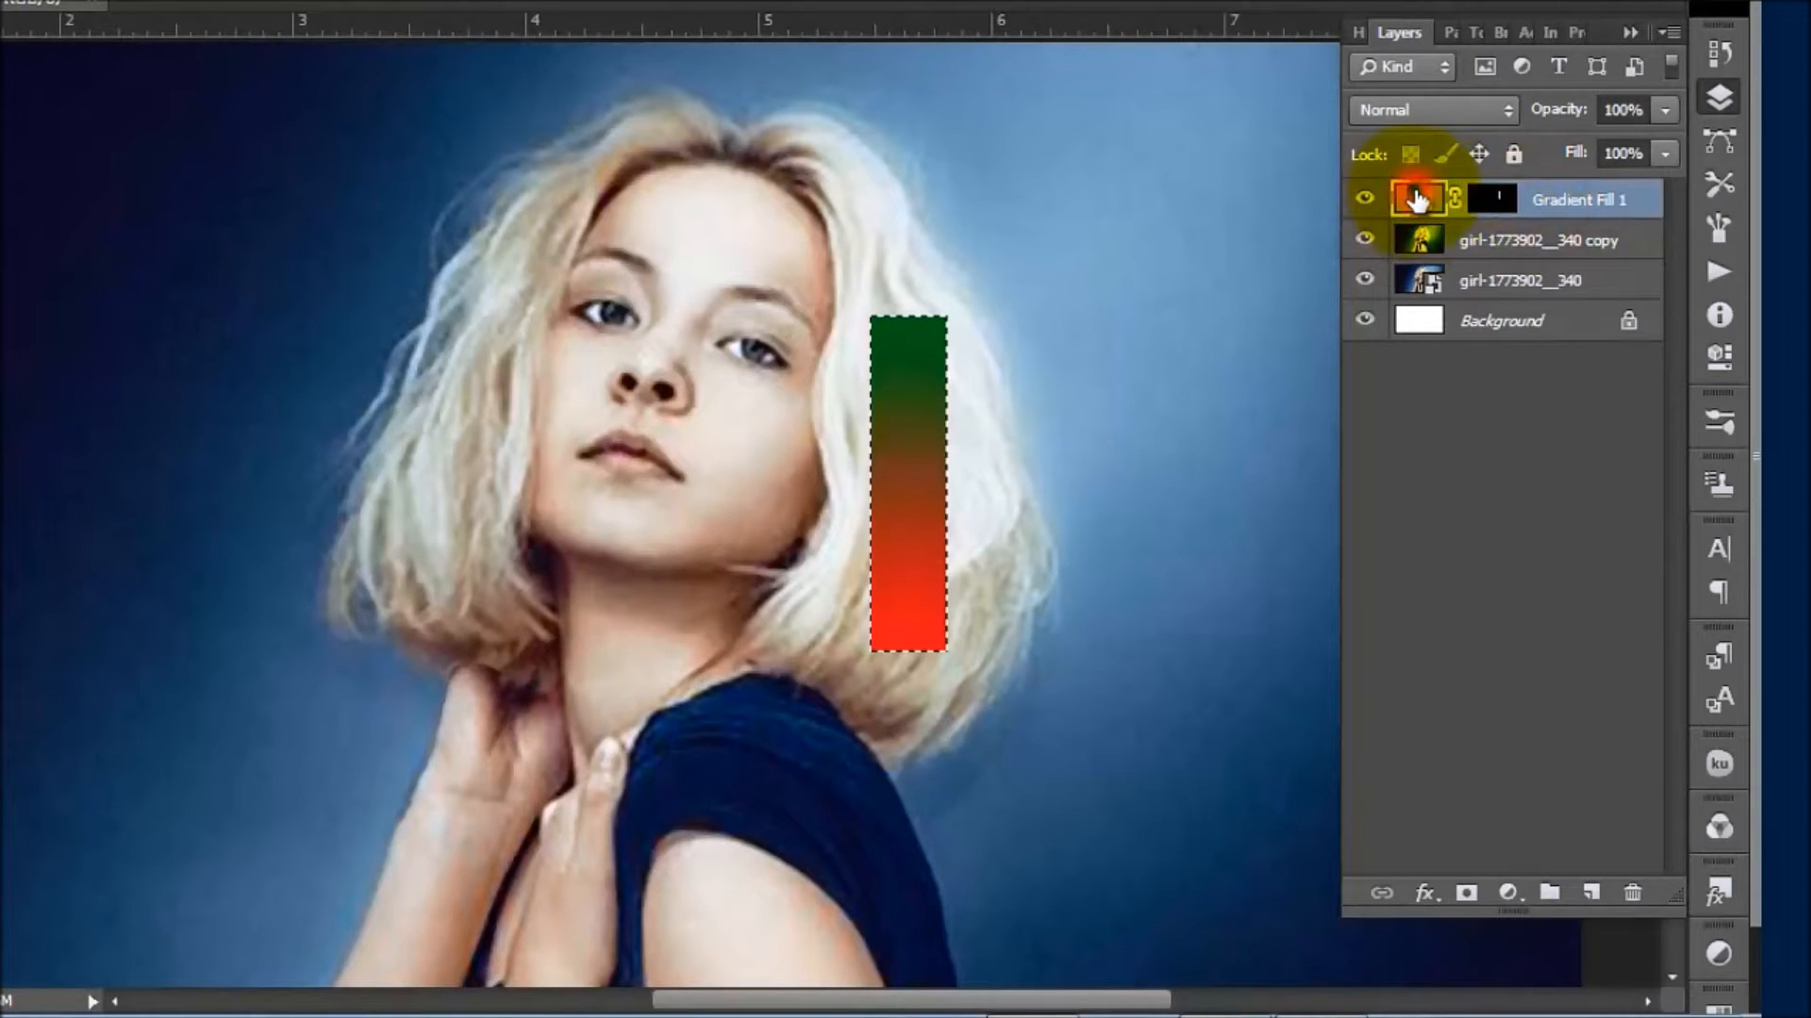
# Step: Change the gradient fill's red start color stop to a dark golden yellow with a hue of 52°
pyautogui.doubleClick(1418, 198)
pyautogui.click(151, 206)
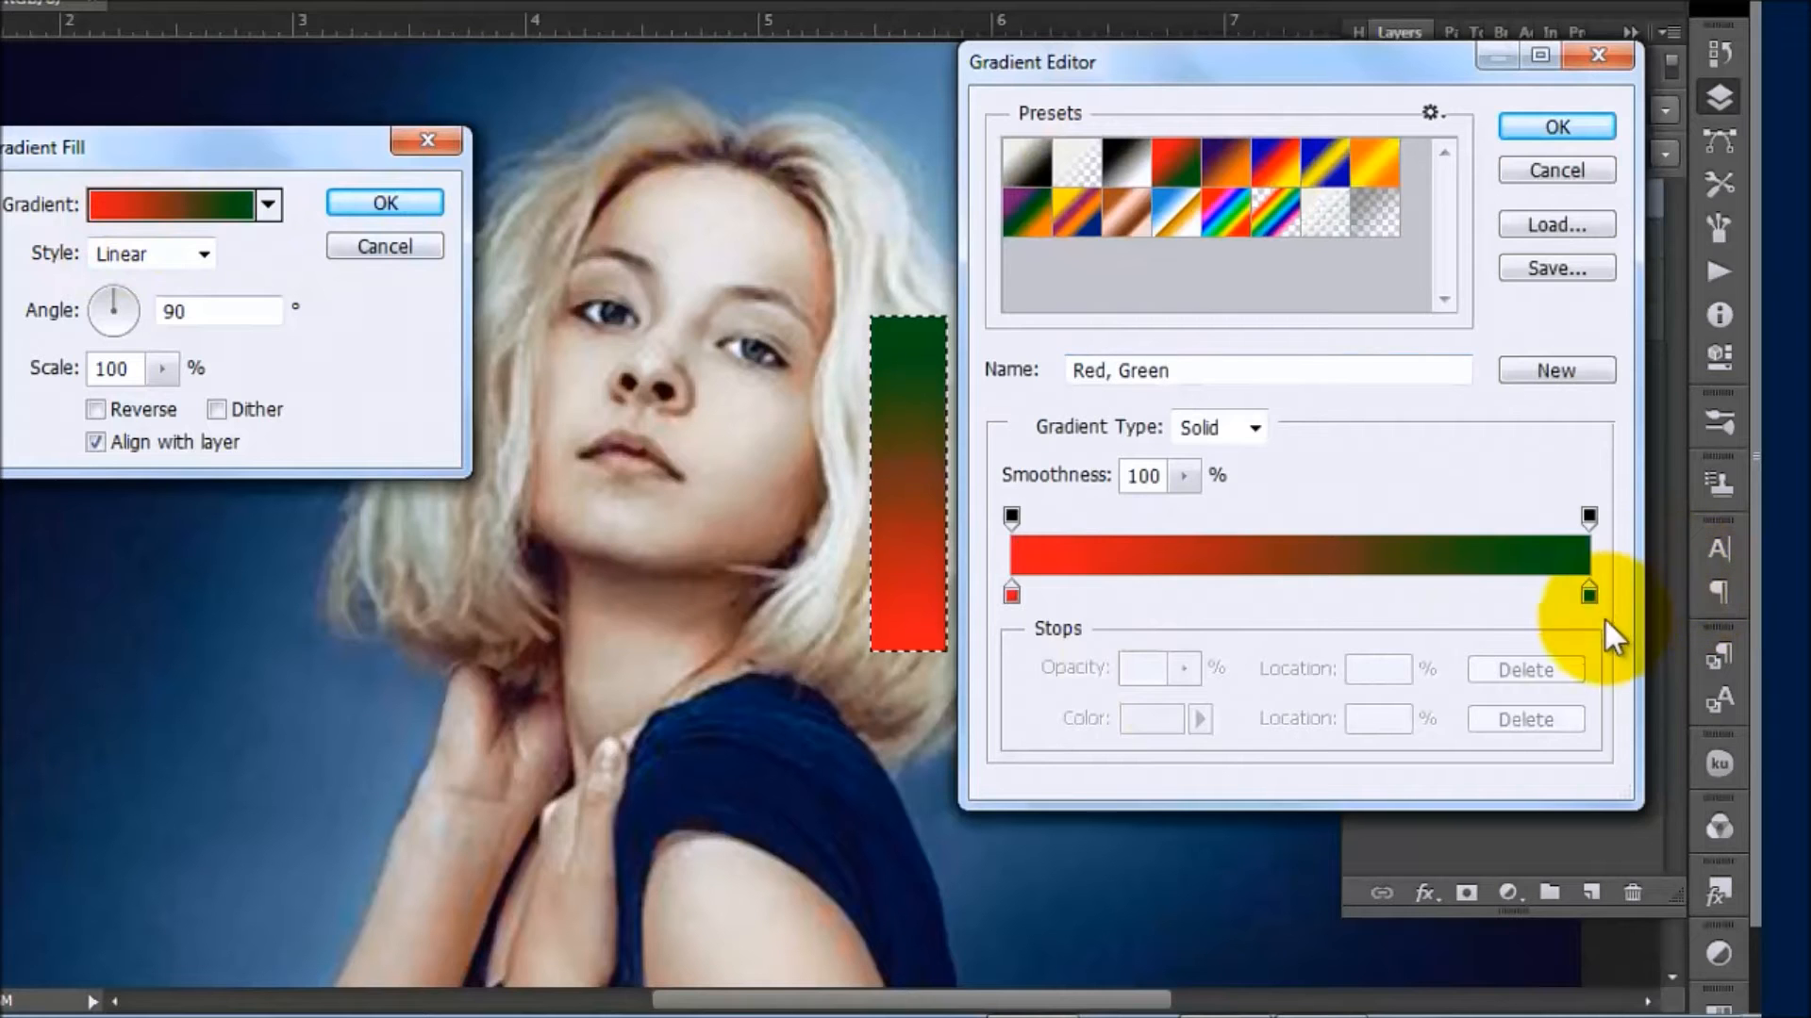
pyautogui.click(1010, 593)
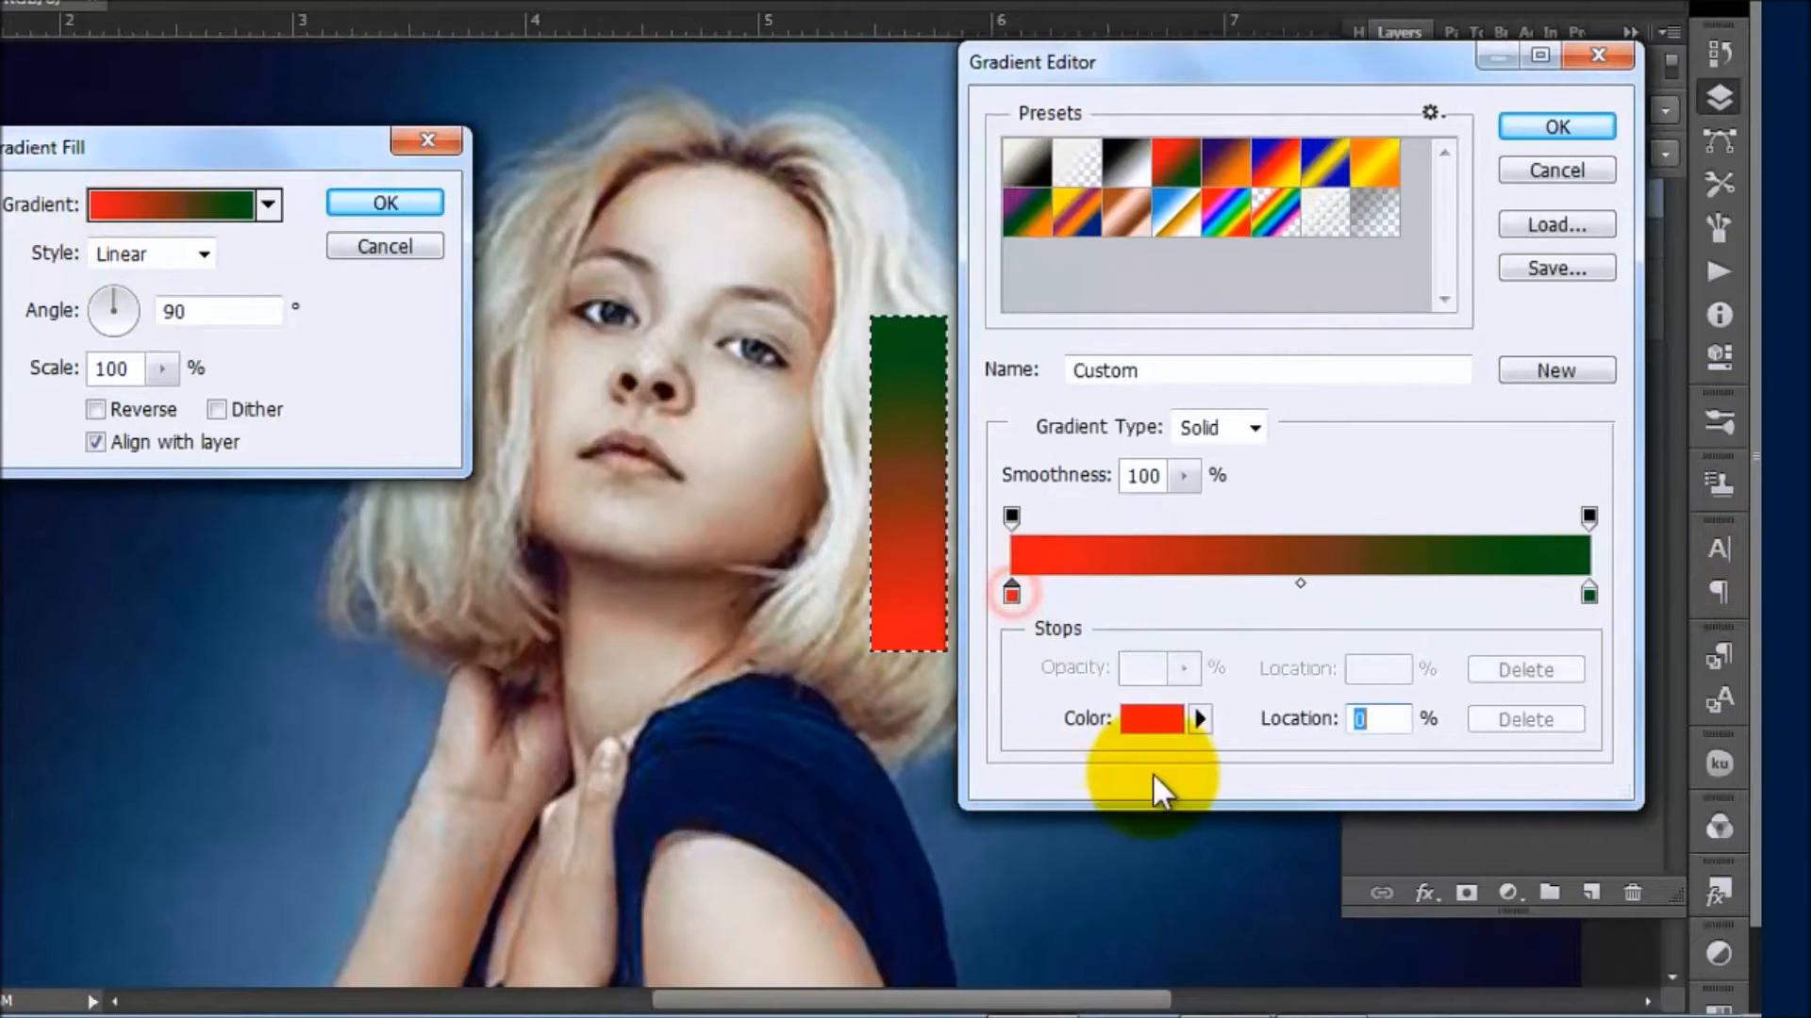
pyautogui.click(1162, 721)
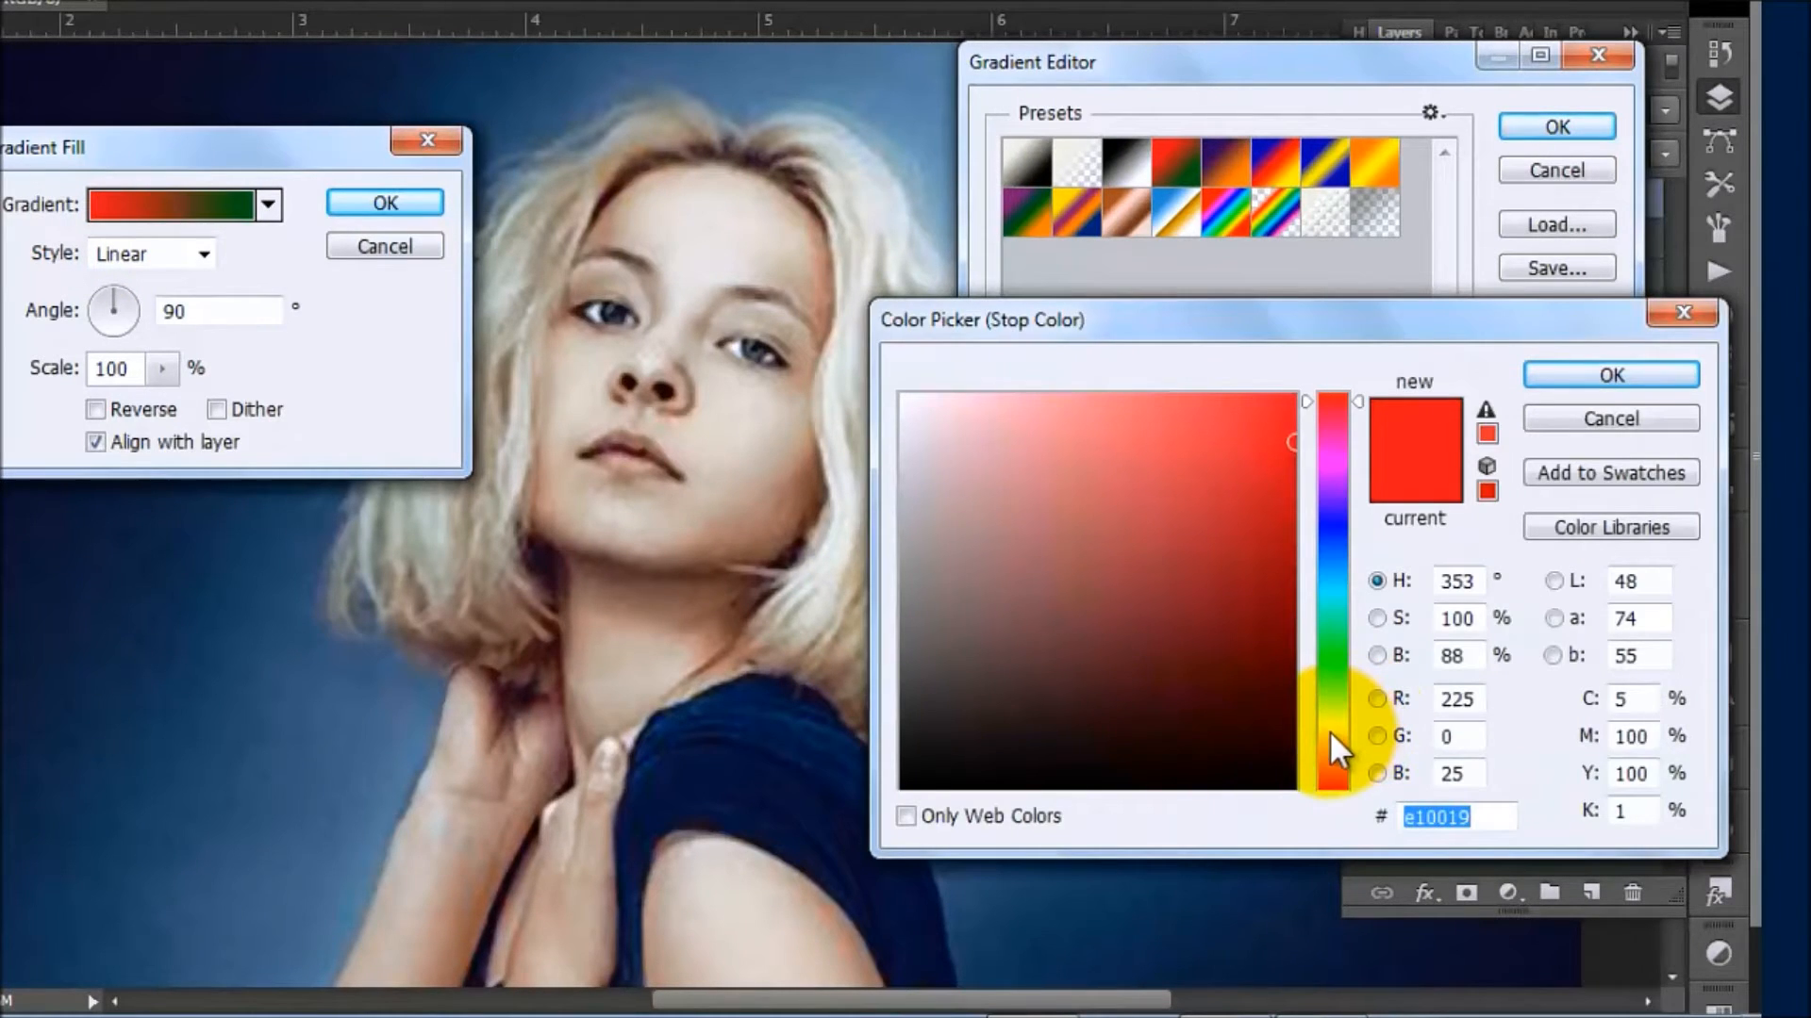
pyautogui.click(1329, 732)
pyautogui.click(1277, 505)
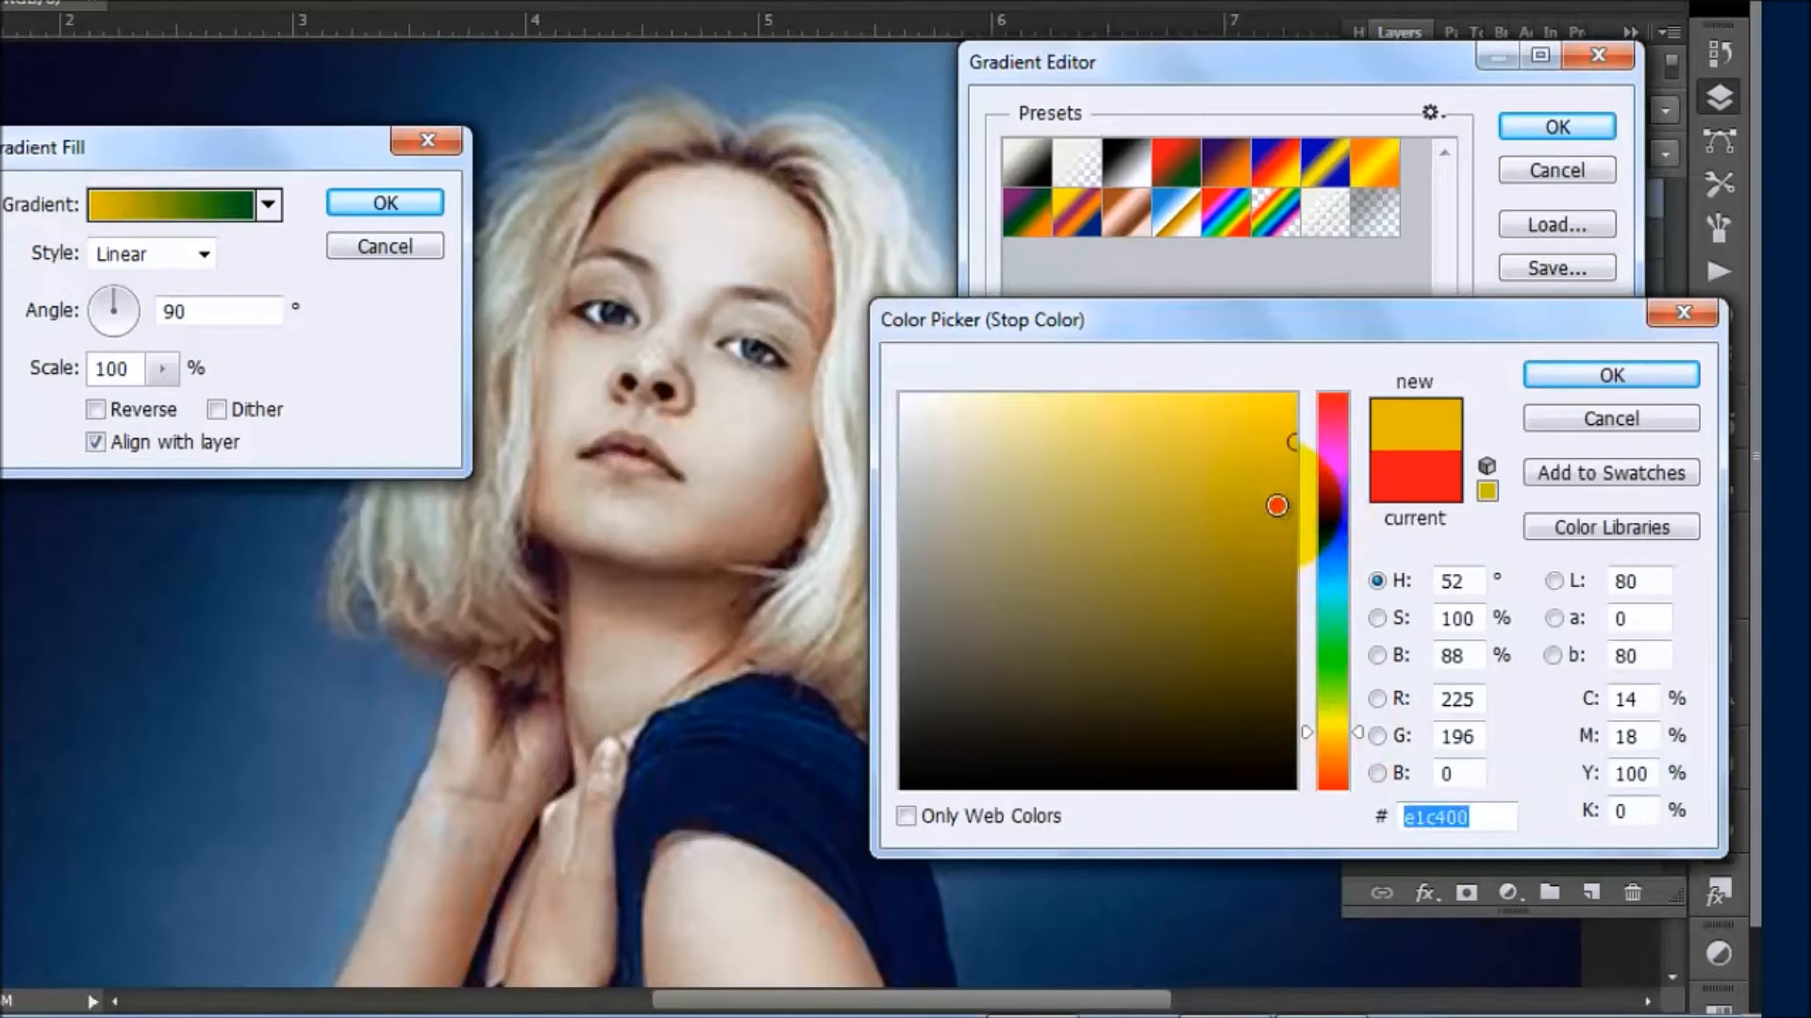
pyautogui.click(1660, 369)
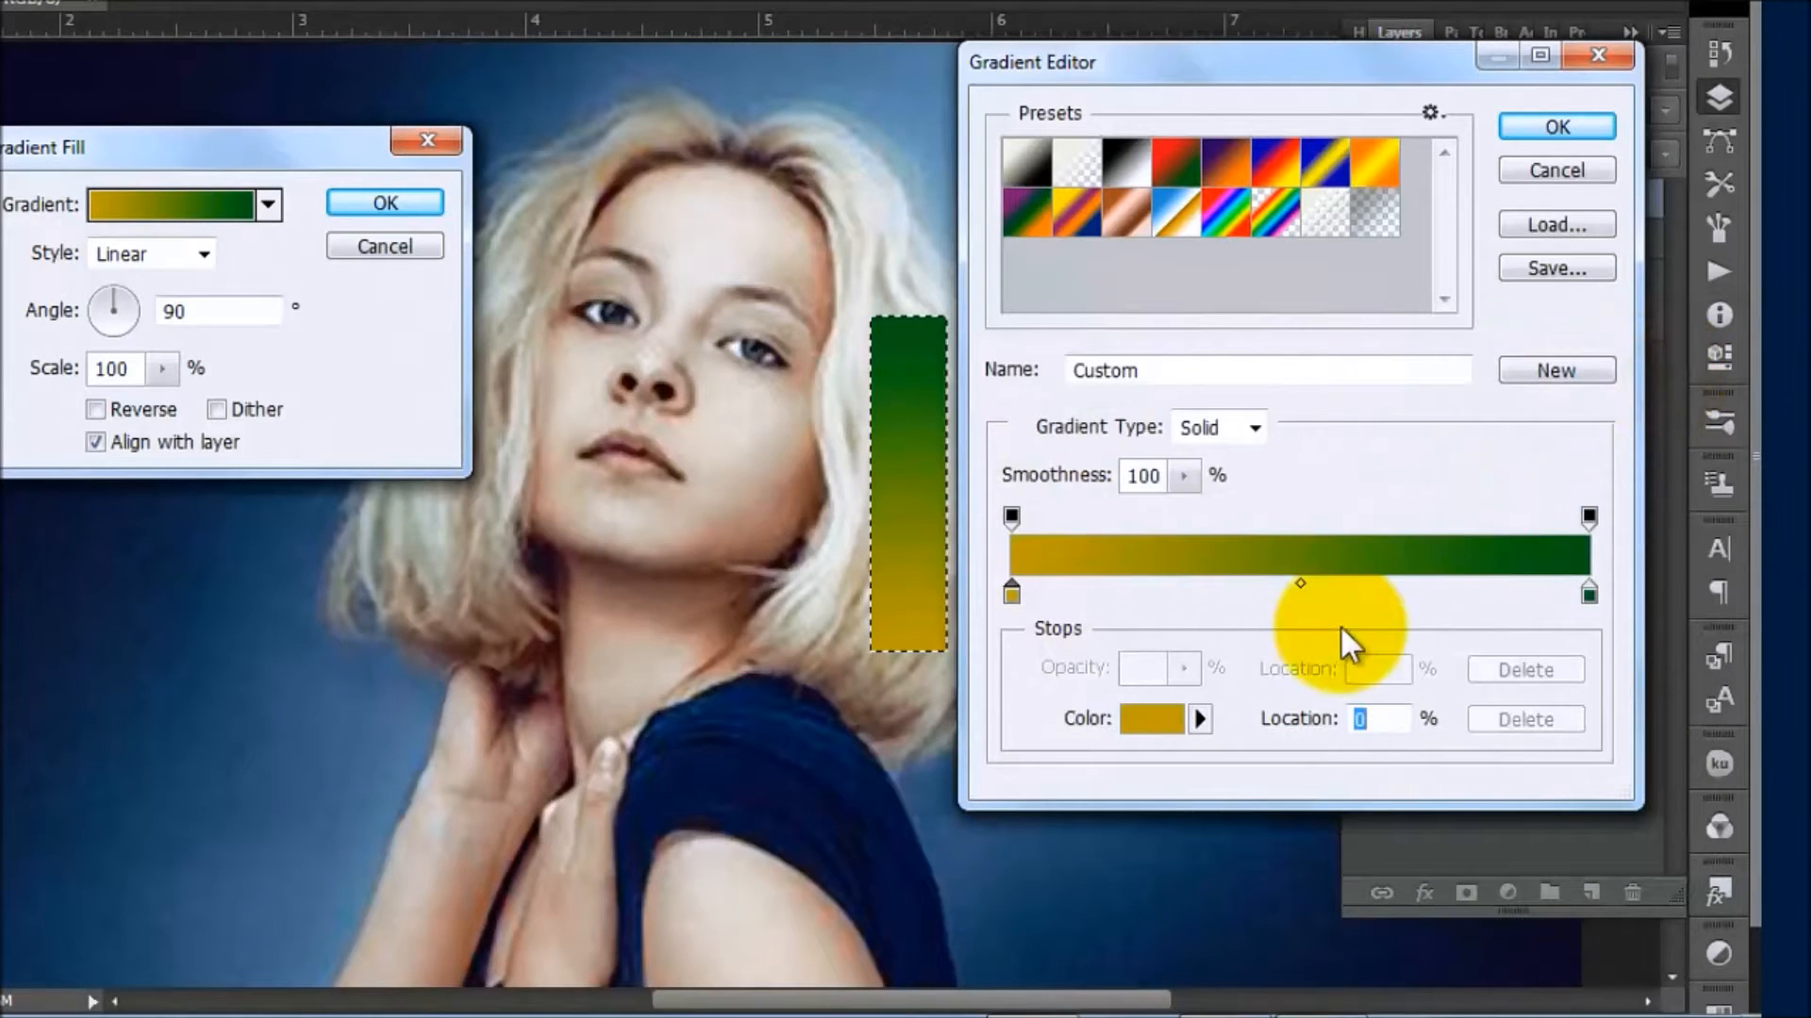
# Step: Change the gradient's green end color stop to olive #8a8f06 with a hue of 62°
pyautogui.click(1589, 593)
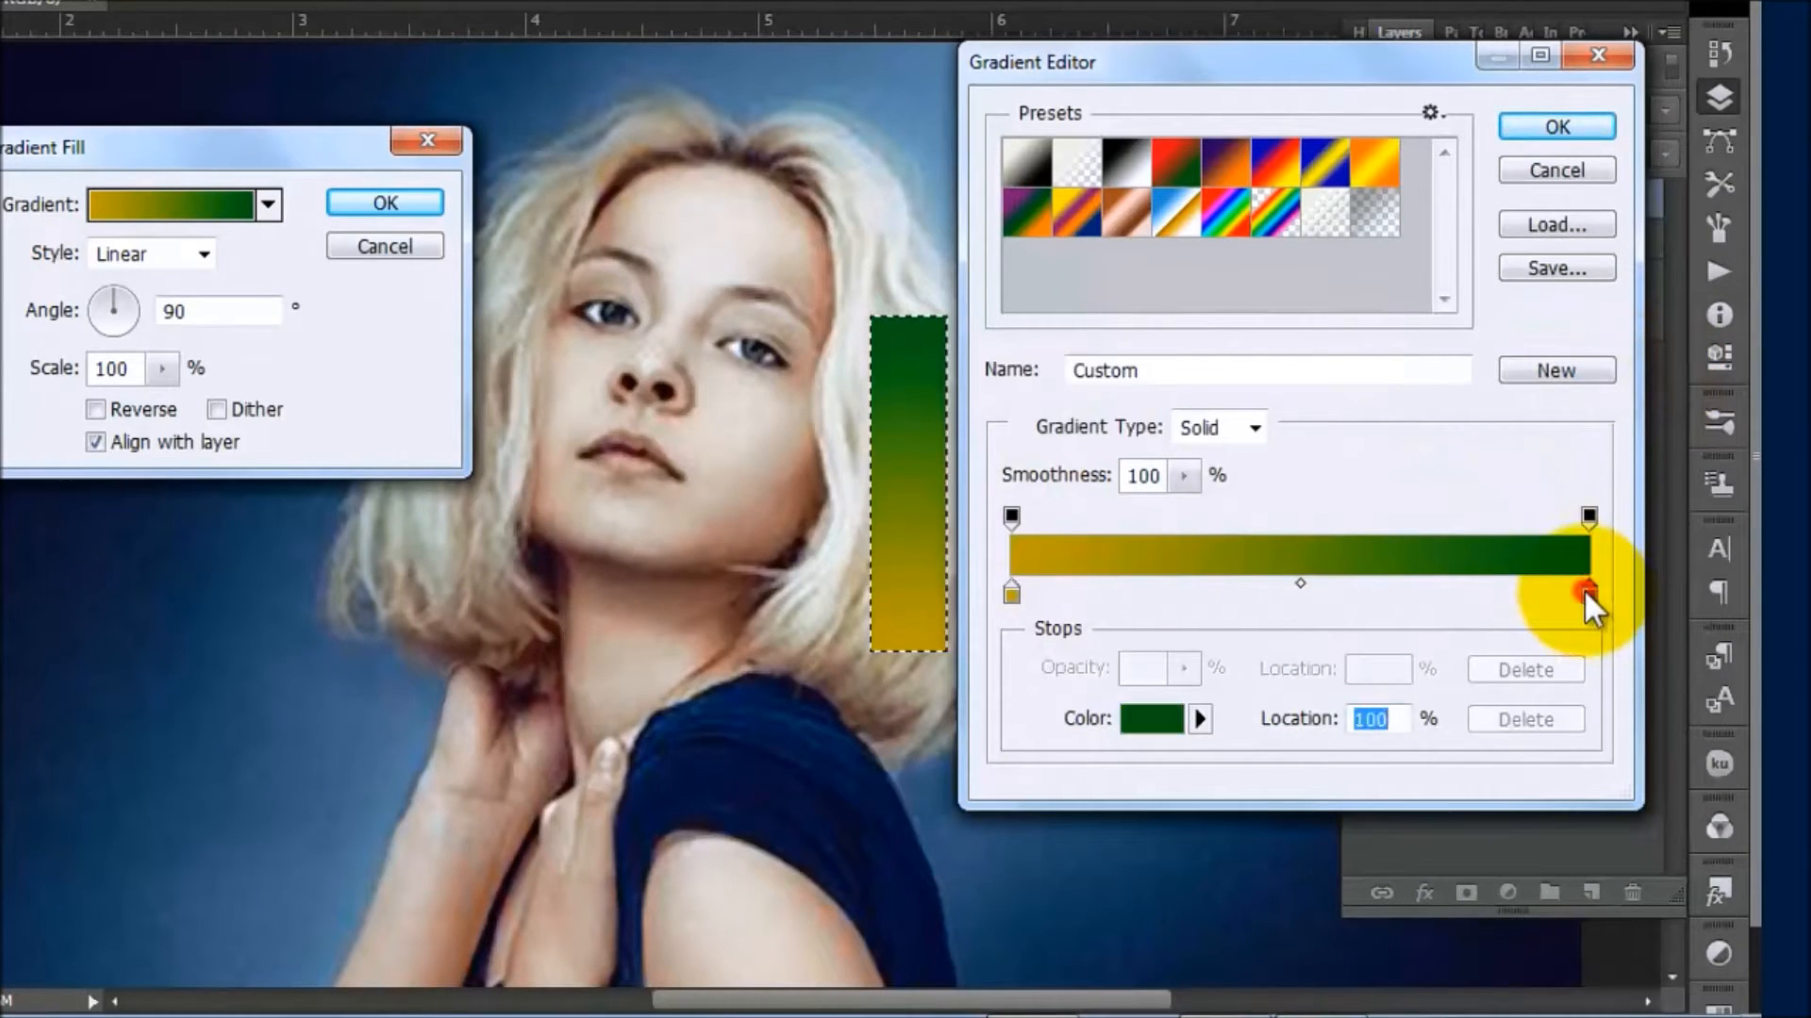
pyautogui.click(1154, 719)
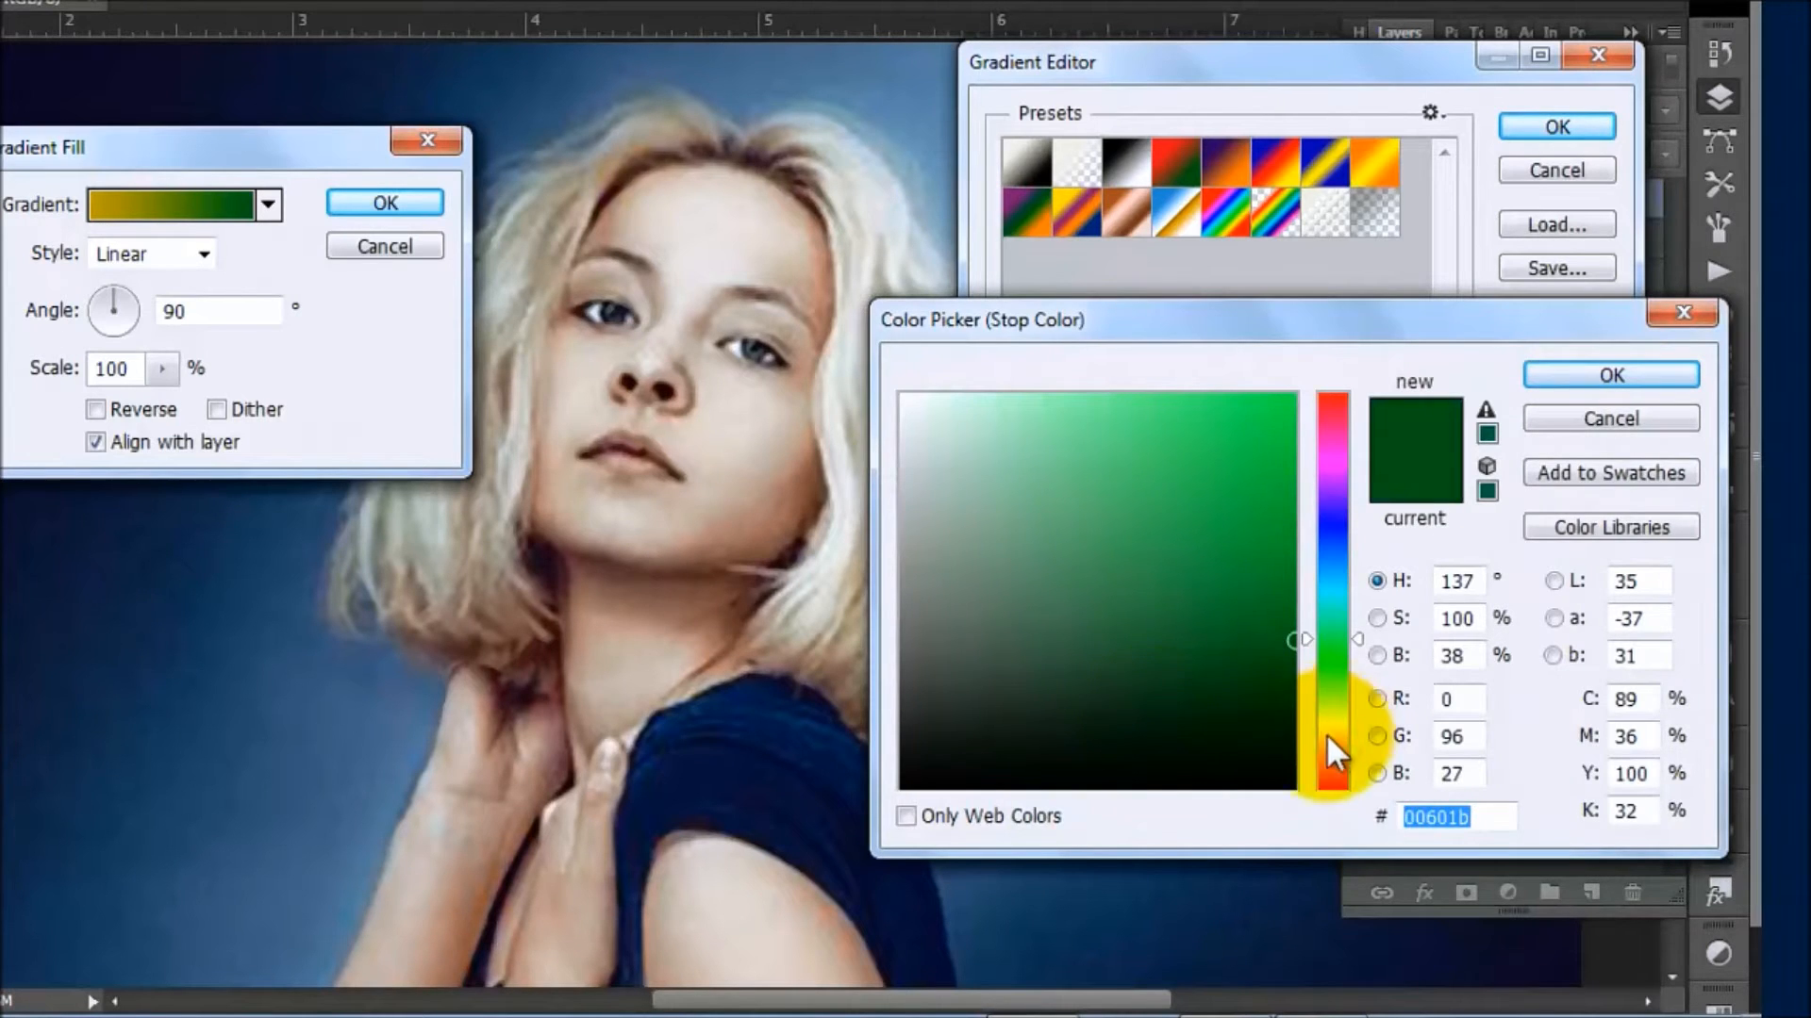
pyautogui.click(1331, 722)
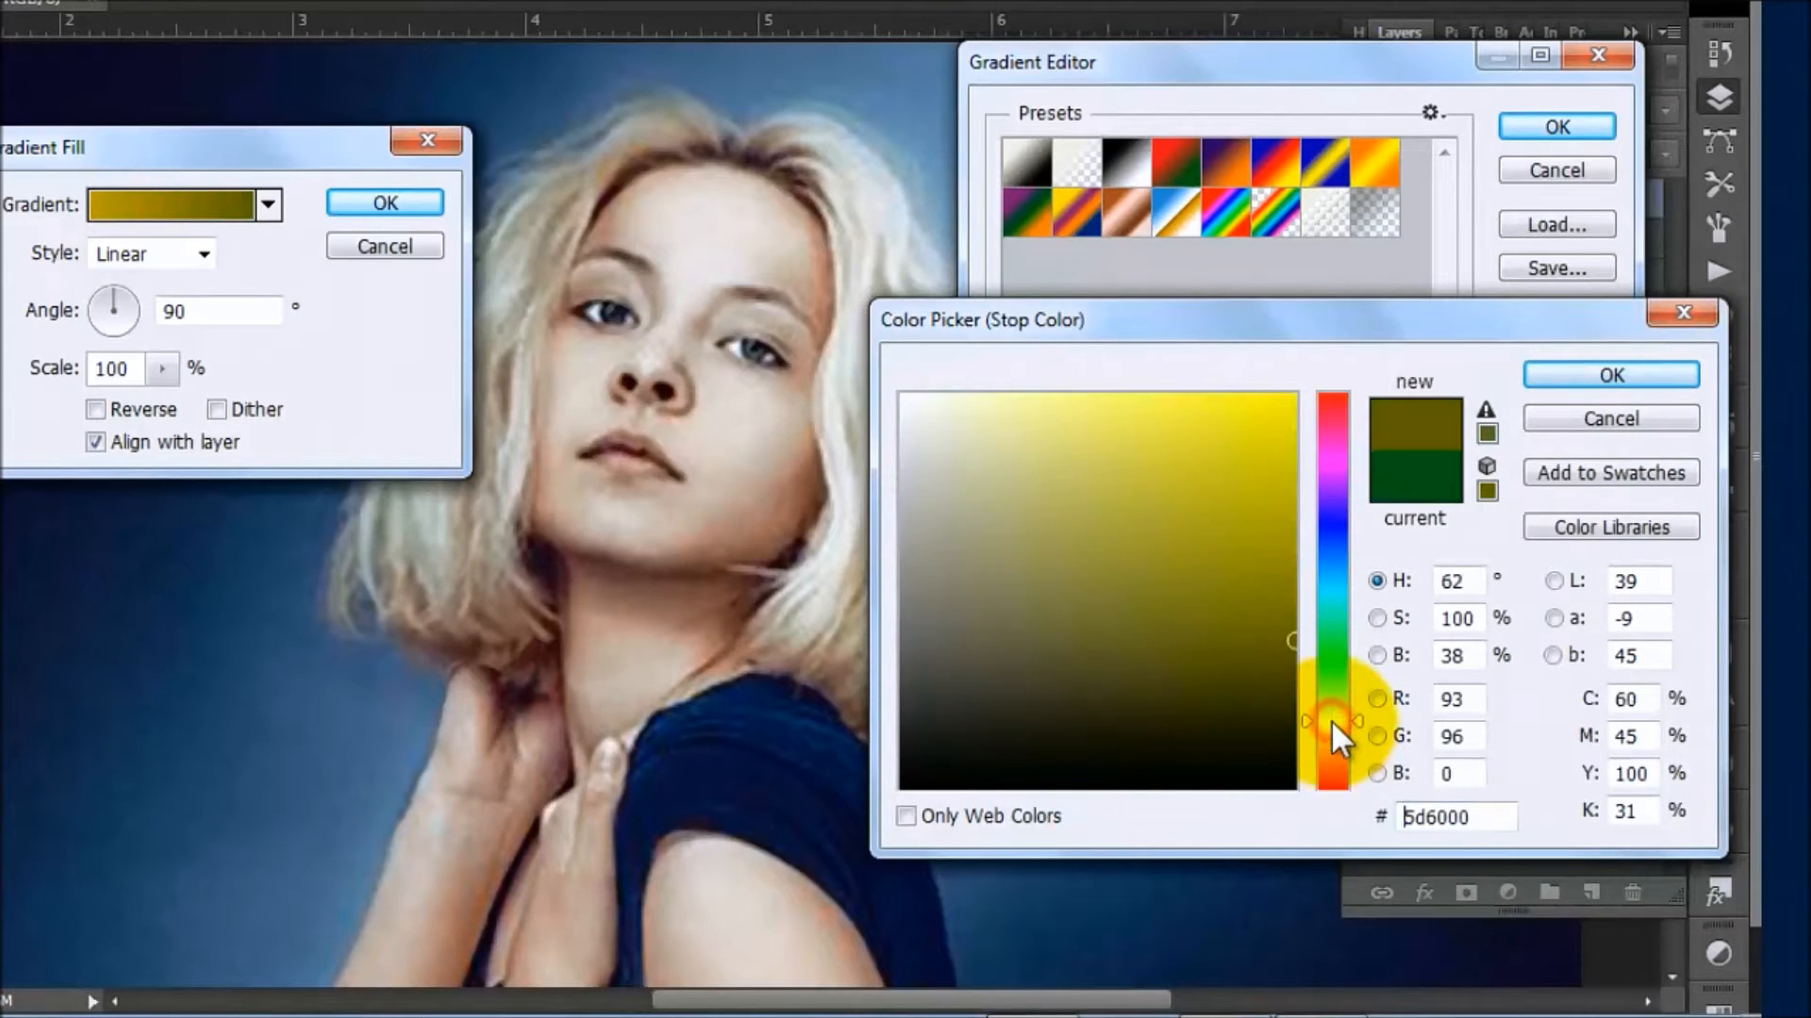
pyautogui.click(1280, 568)
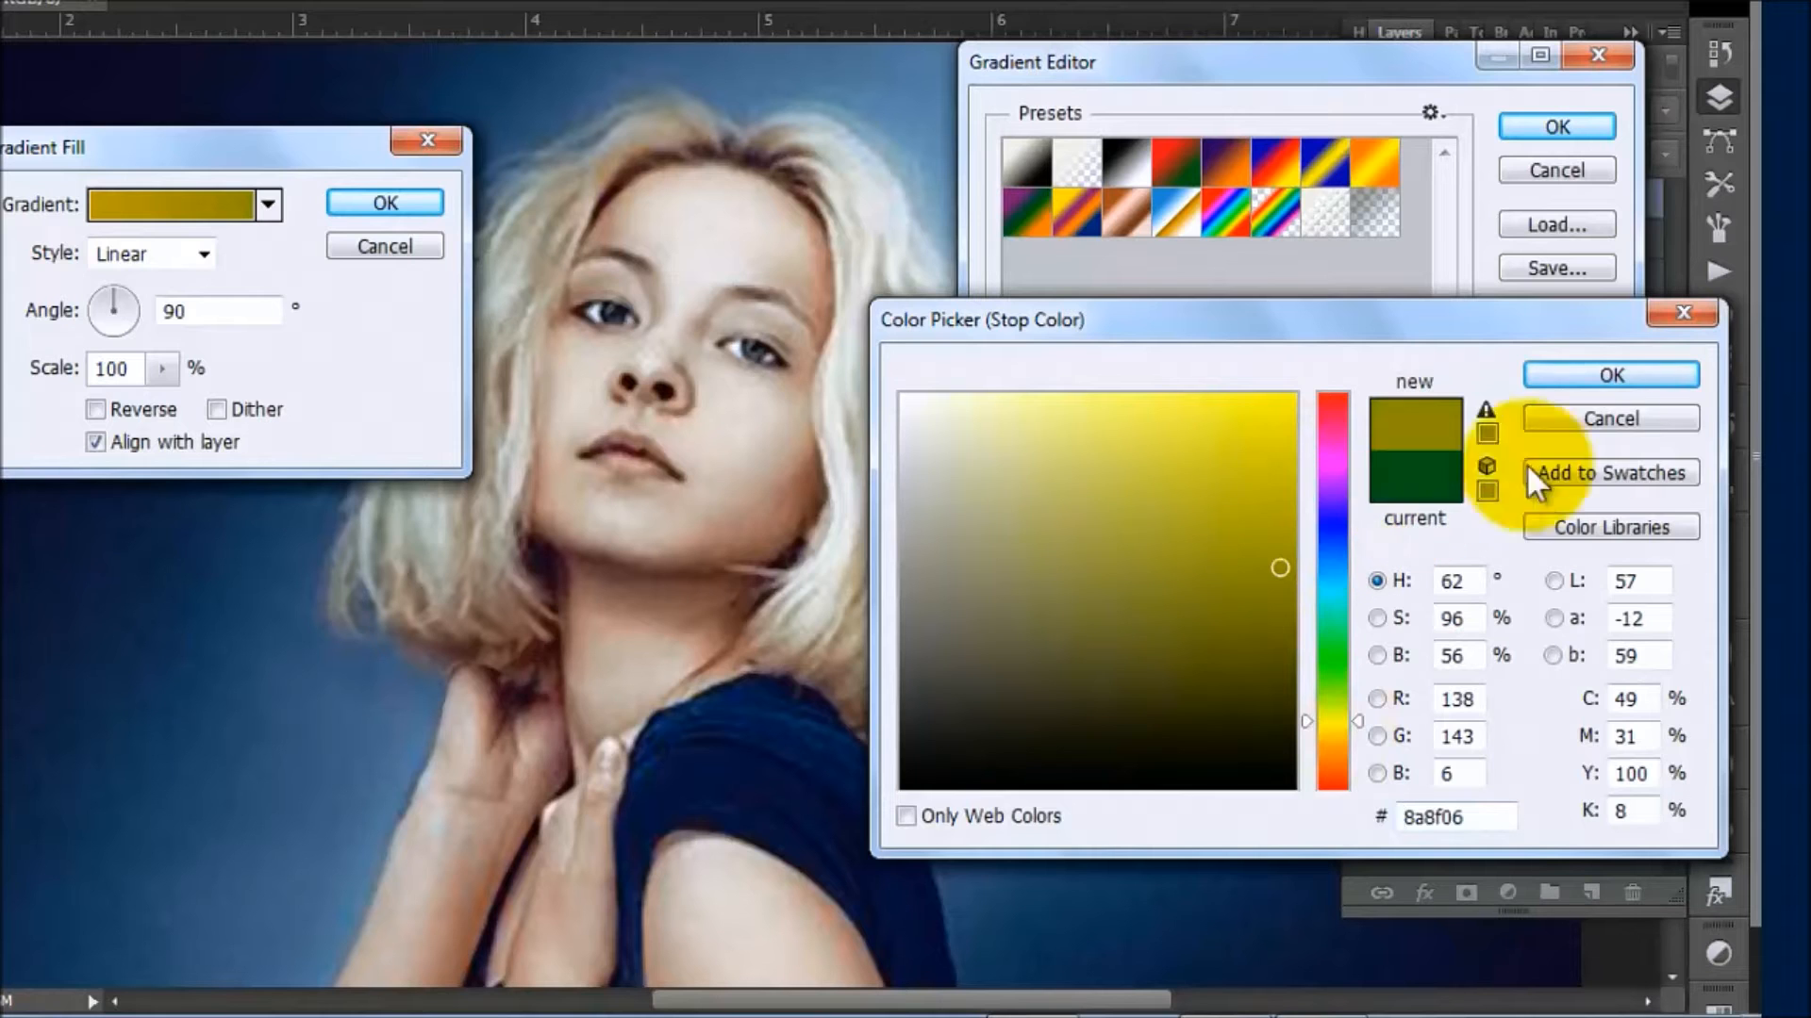
pyautogui.click(1632, 376)
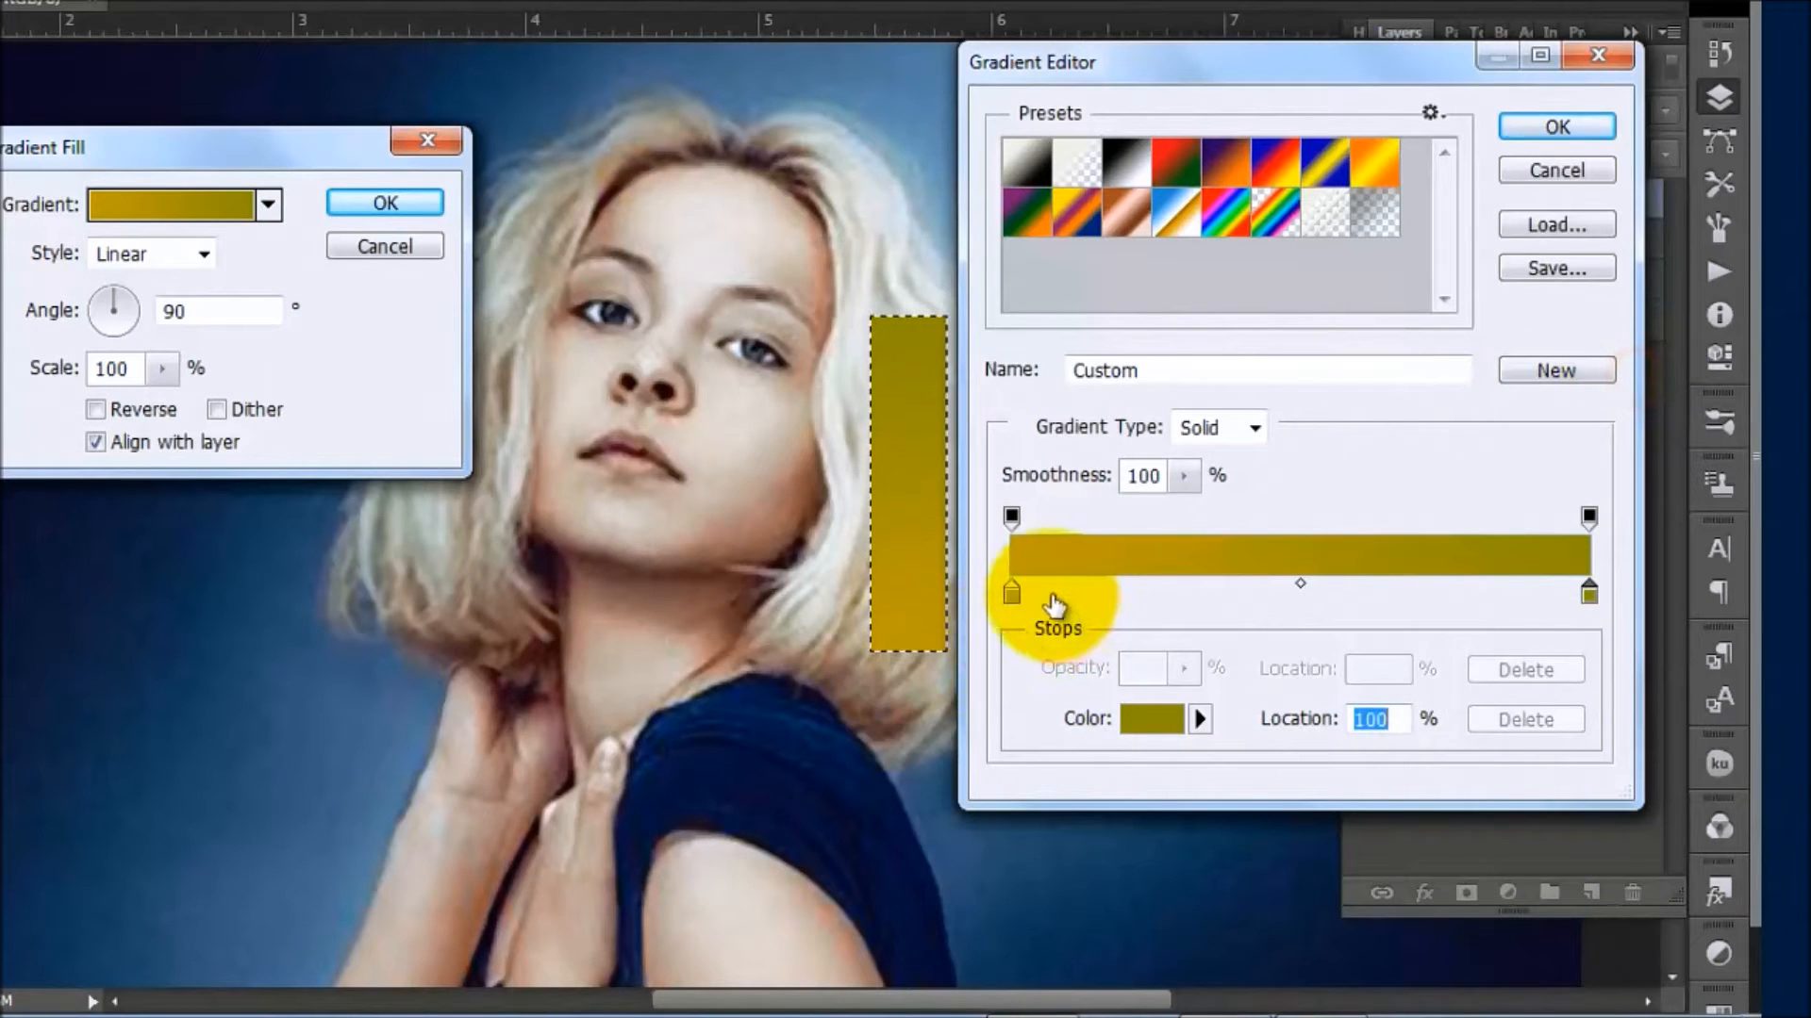
# Step: Brighten the gradient's dark golden start color stop to a vivid golden yellow and apply the gradient fill
pyautogui.click(1007, 592)
pyautogui.click(1139, 722)
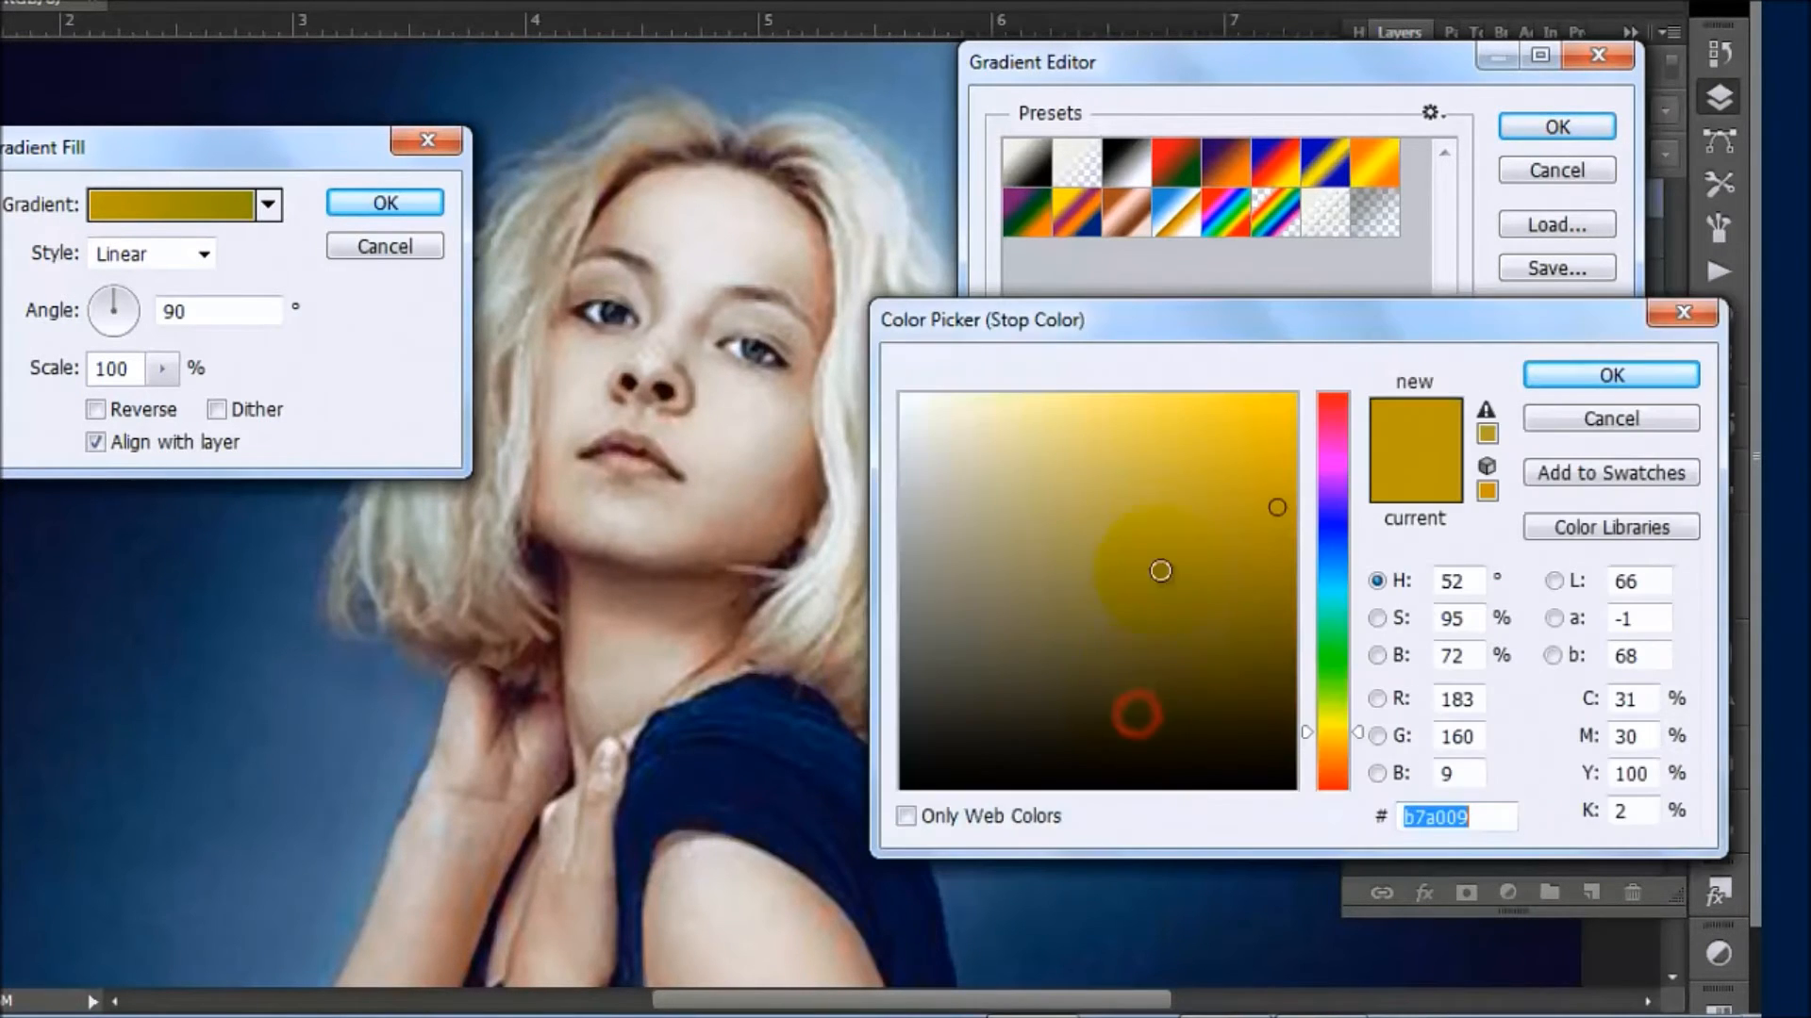
pyautogui.click(1277, 433)
pyautogui.click(1613, 376)
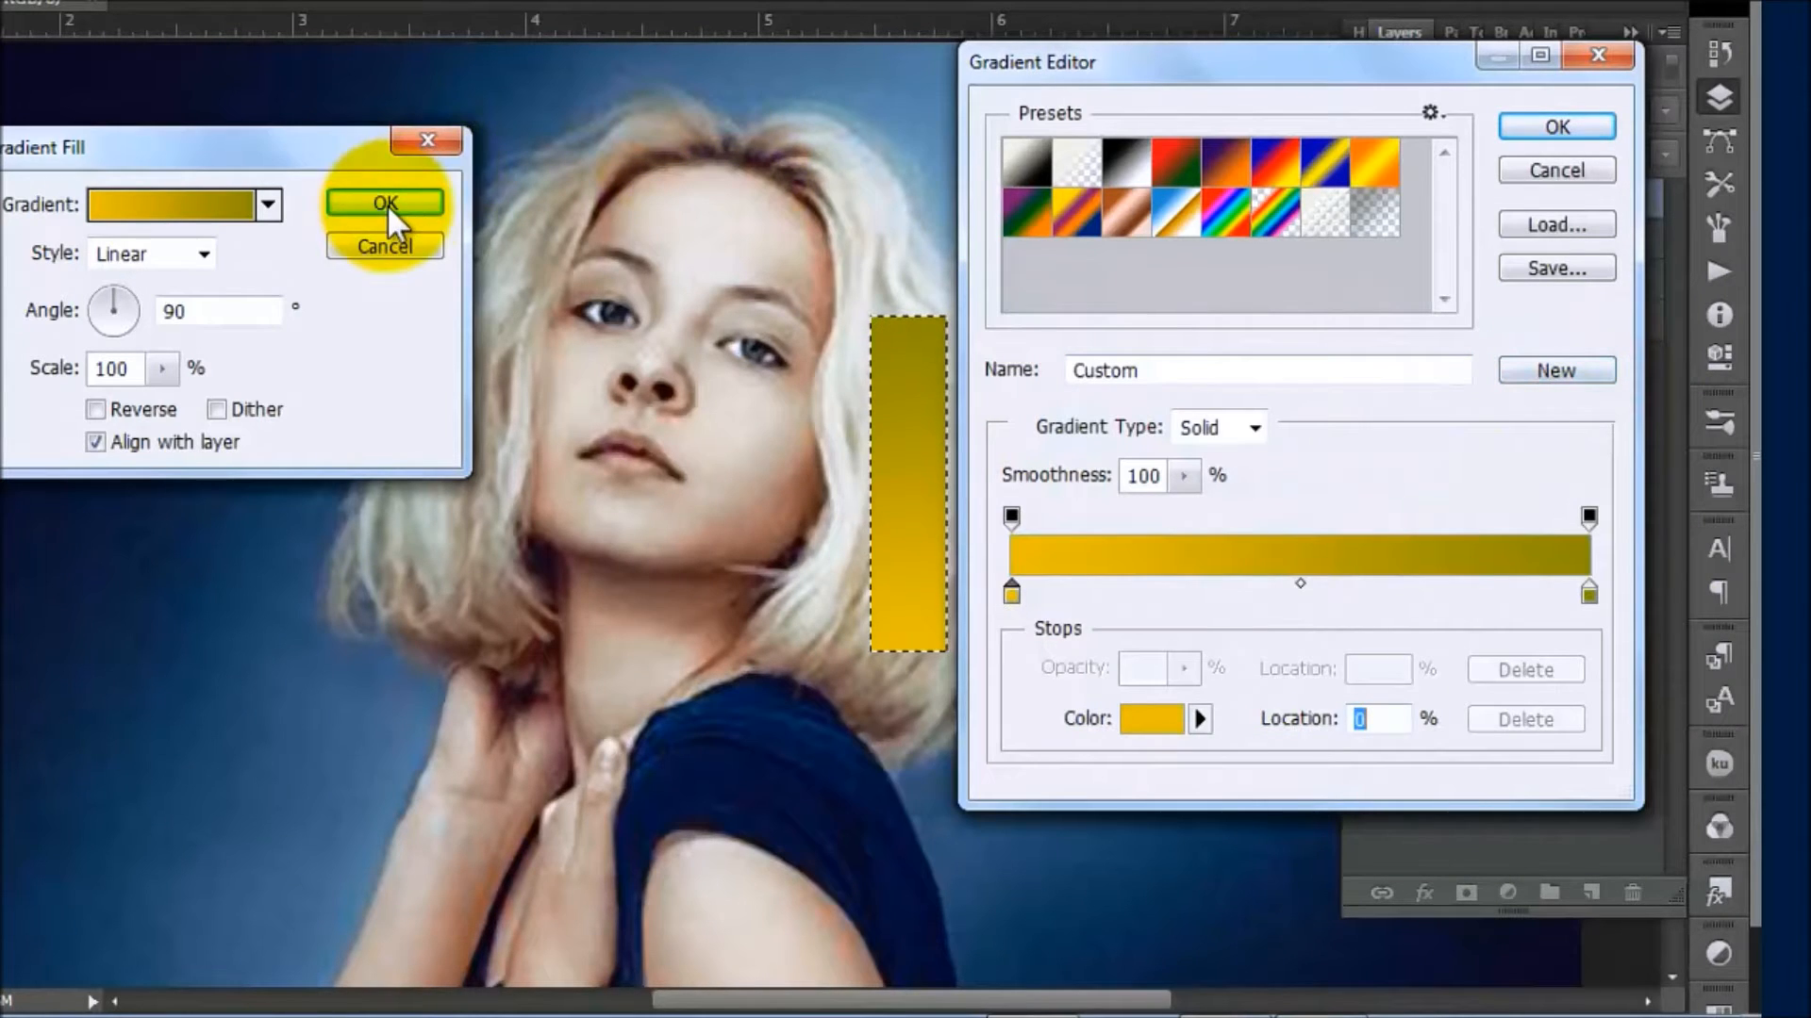
pyautogui.click(1575, 121)
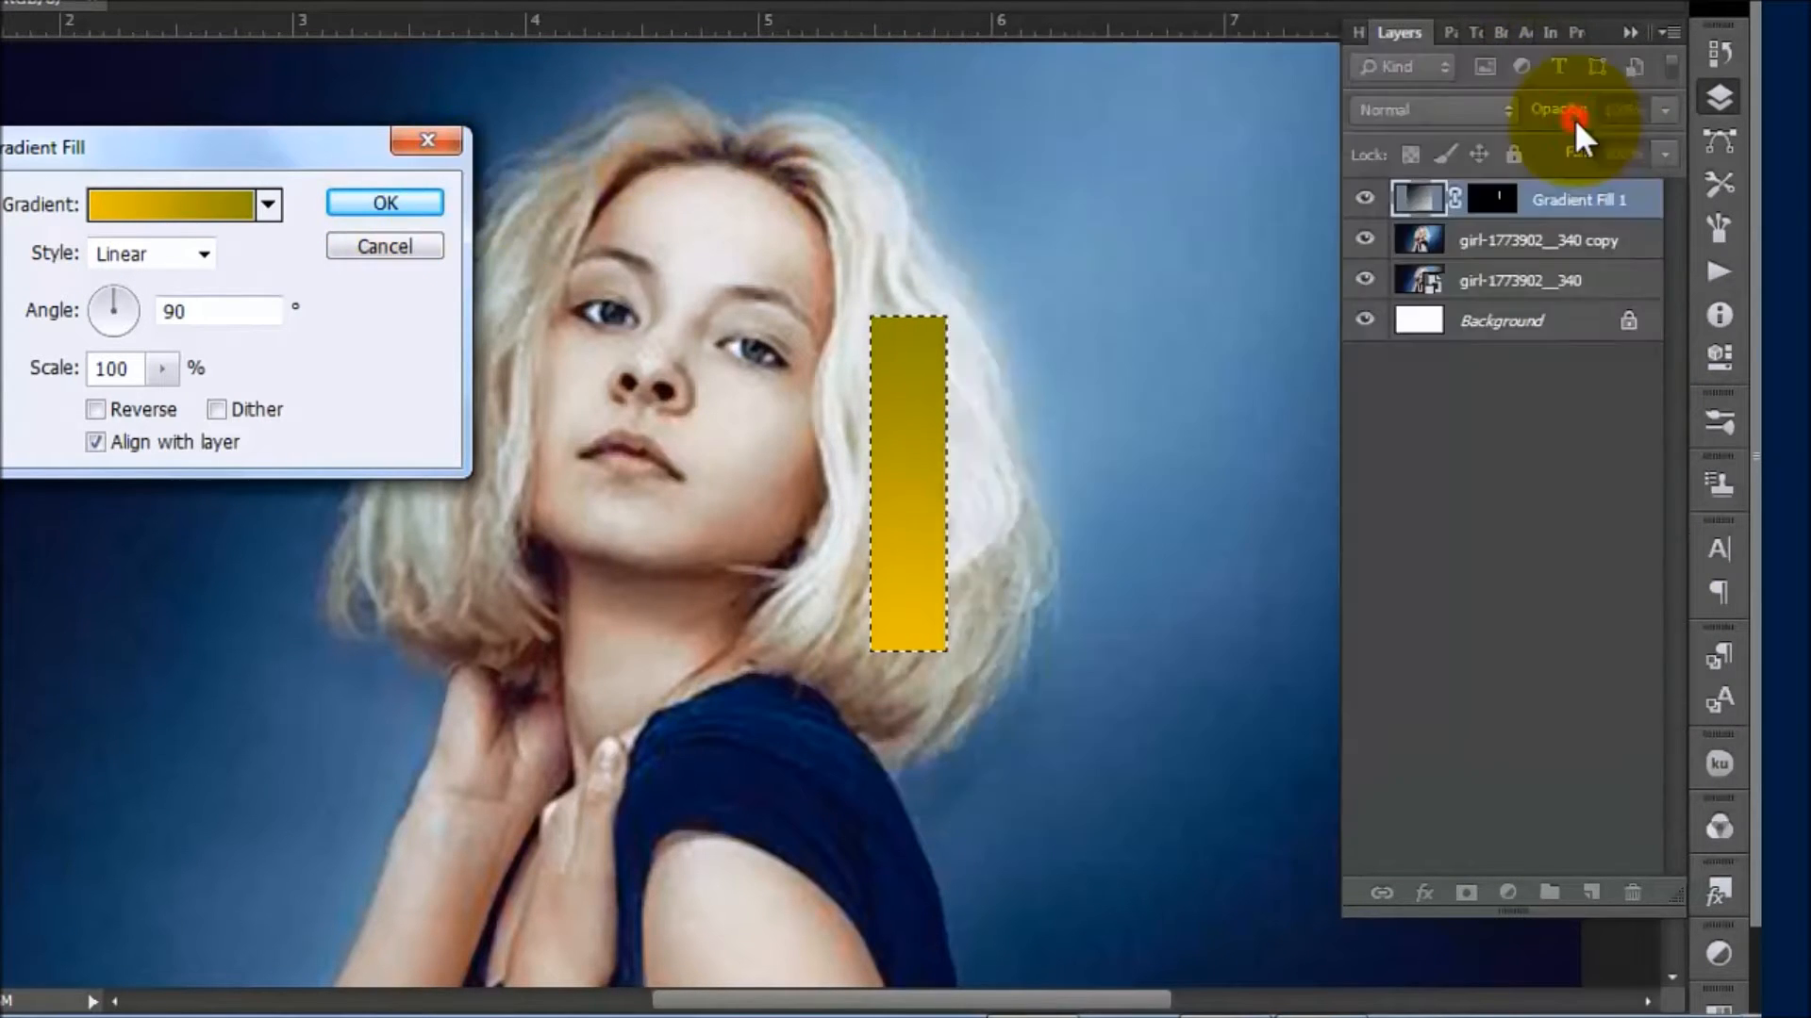
pyautogui.click(384, 202)
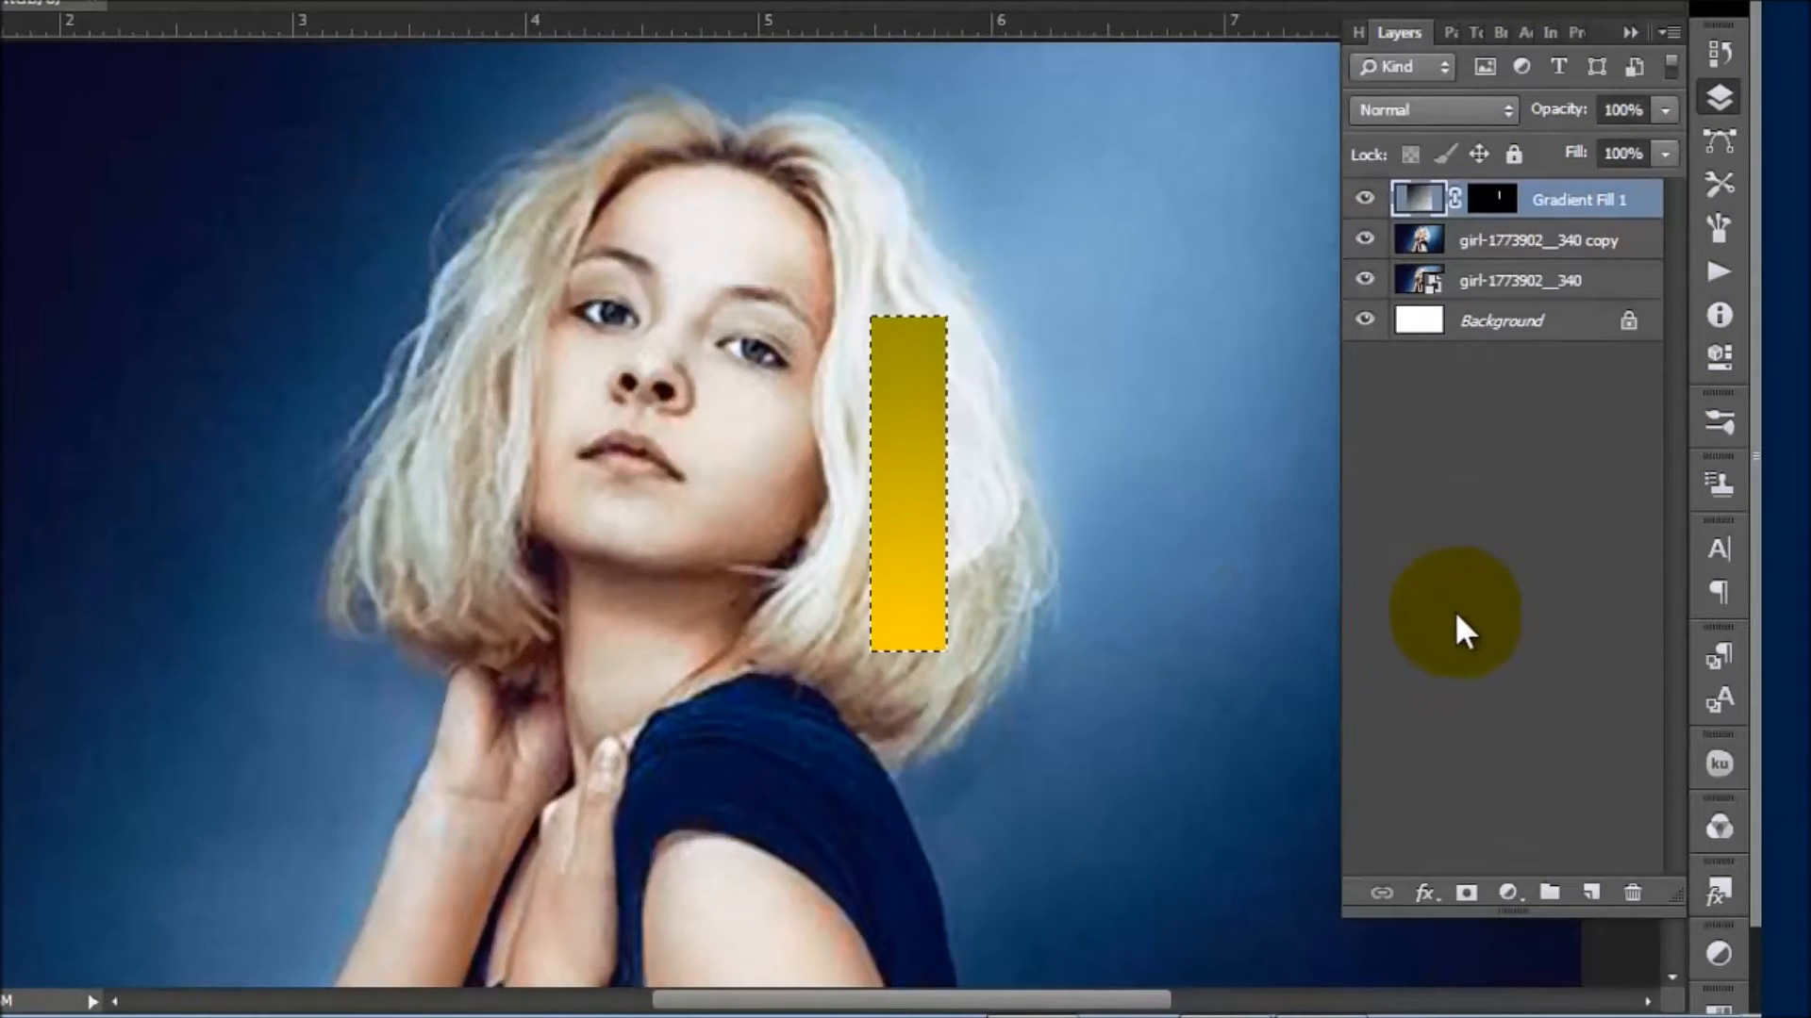
# Step: Clear the rectangular selection, try the Overlay blend mode on the gradient fill layer, and set it to Multiply
pyautogui.press('z')
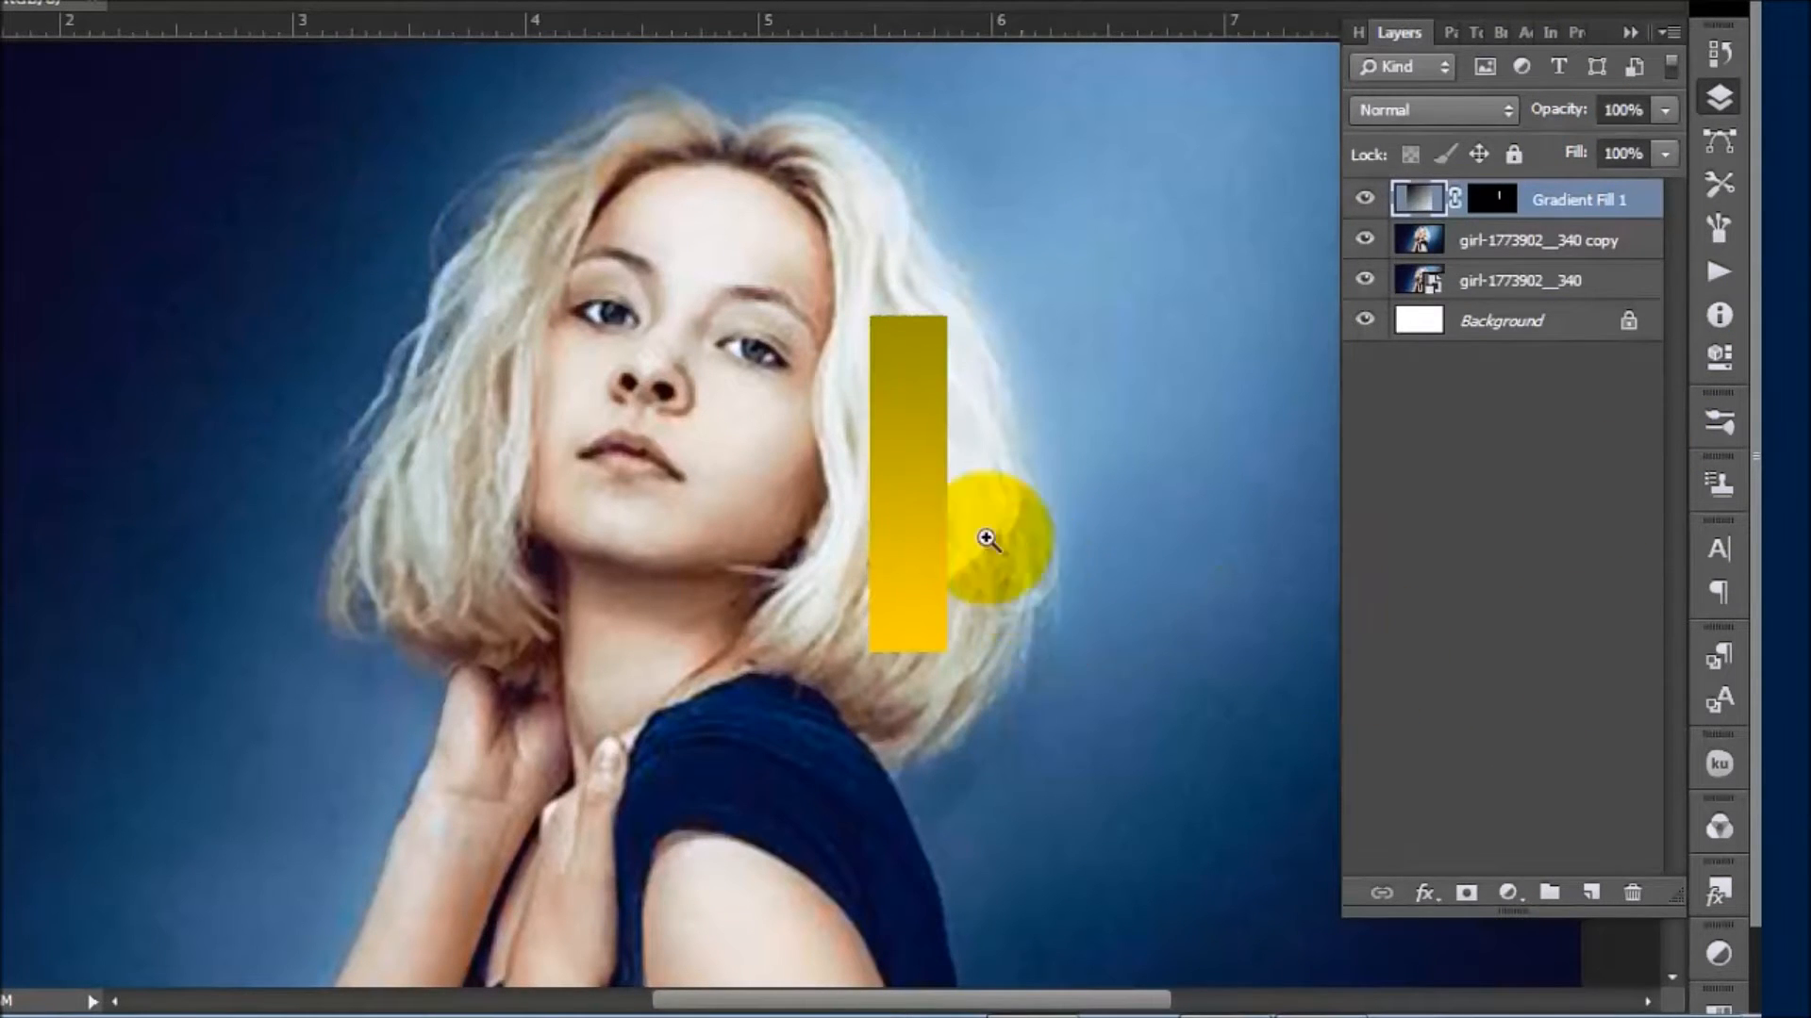
pyautogui.click(924, 314)
pyautogui.keyDown('alt'); pyautogui.click(972, 605); pyautogui.keyUp('alt')
pyautogui.keyDown('alt'); pyautogui.click(969, 601); pyautogui.keyUp('alt')
pyautogui.press('m')
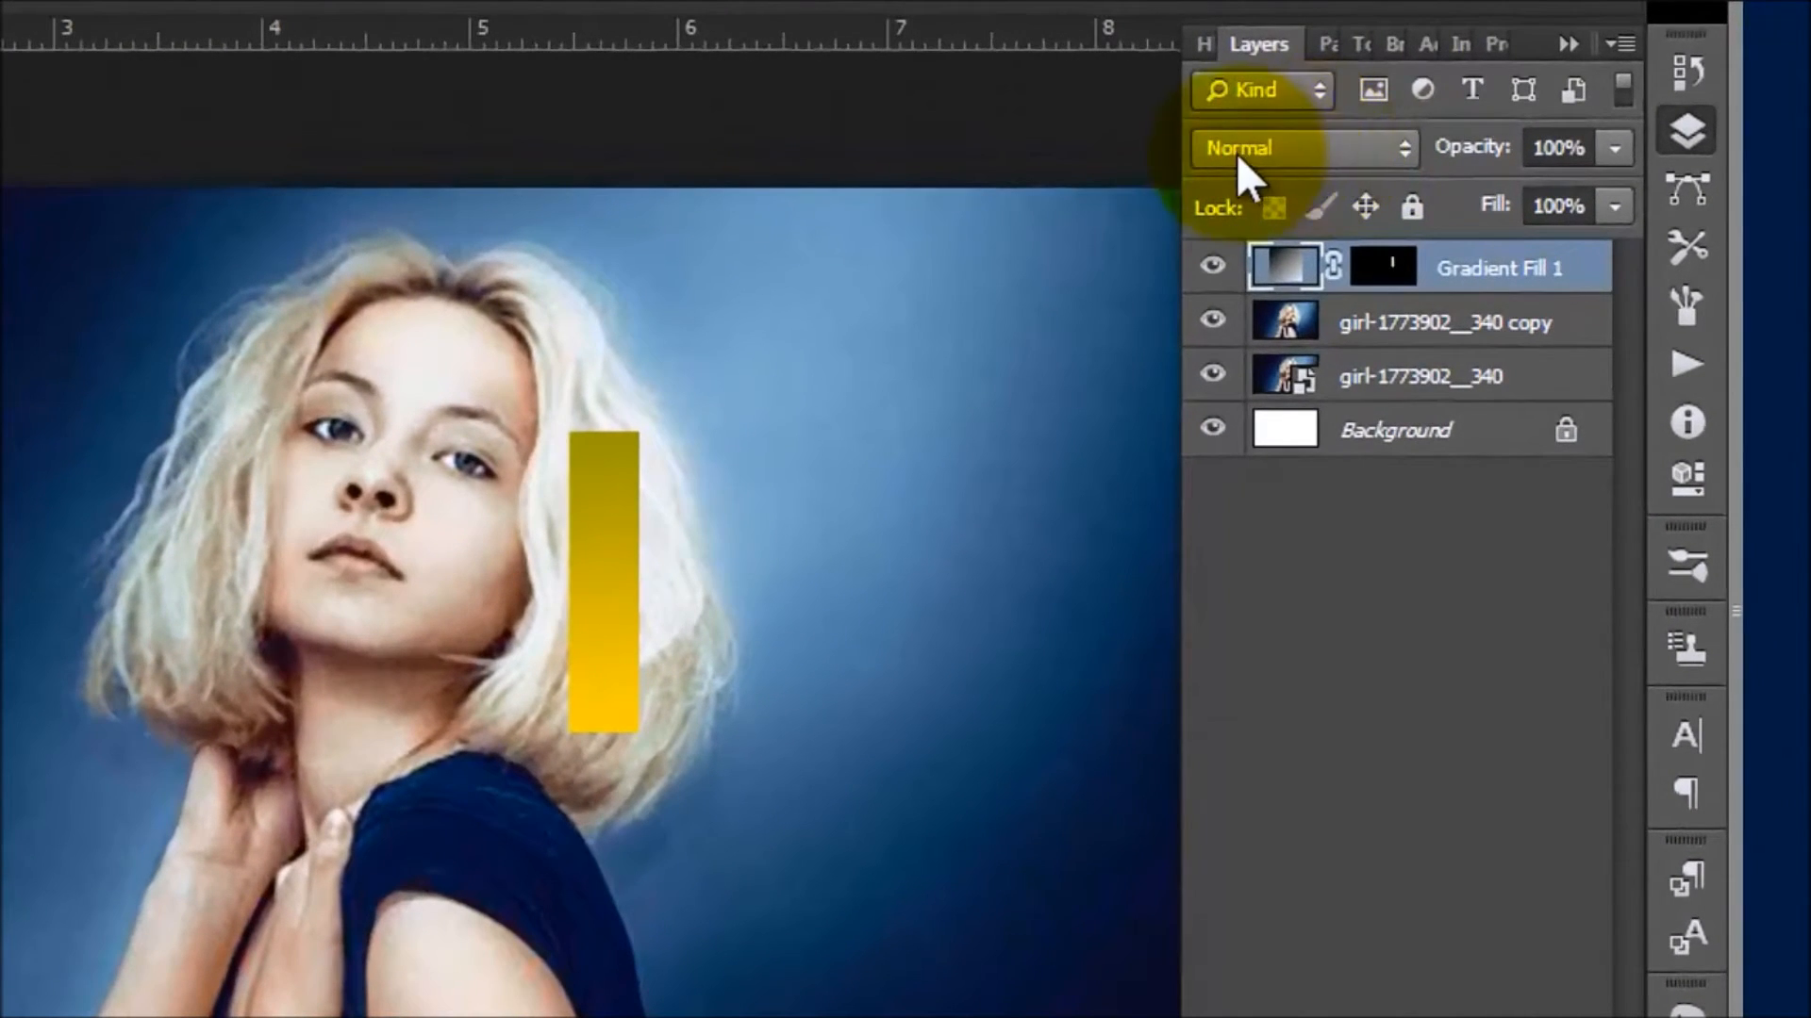
pyautogui.click(1405, 149)
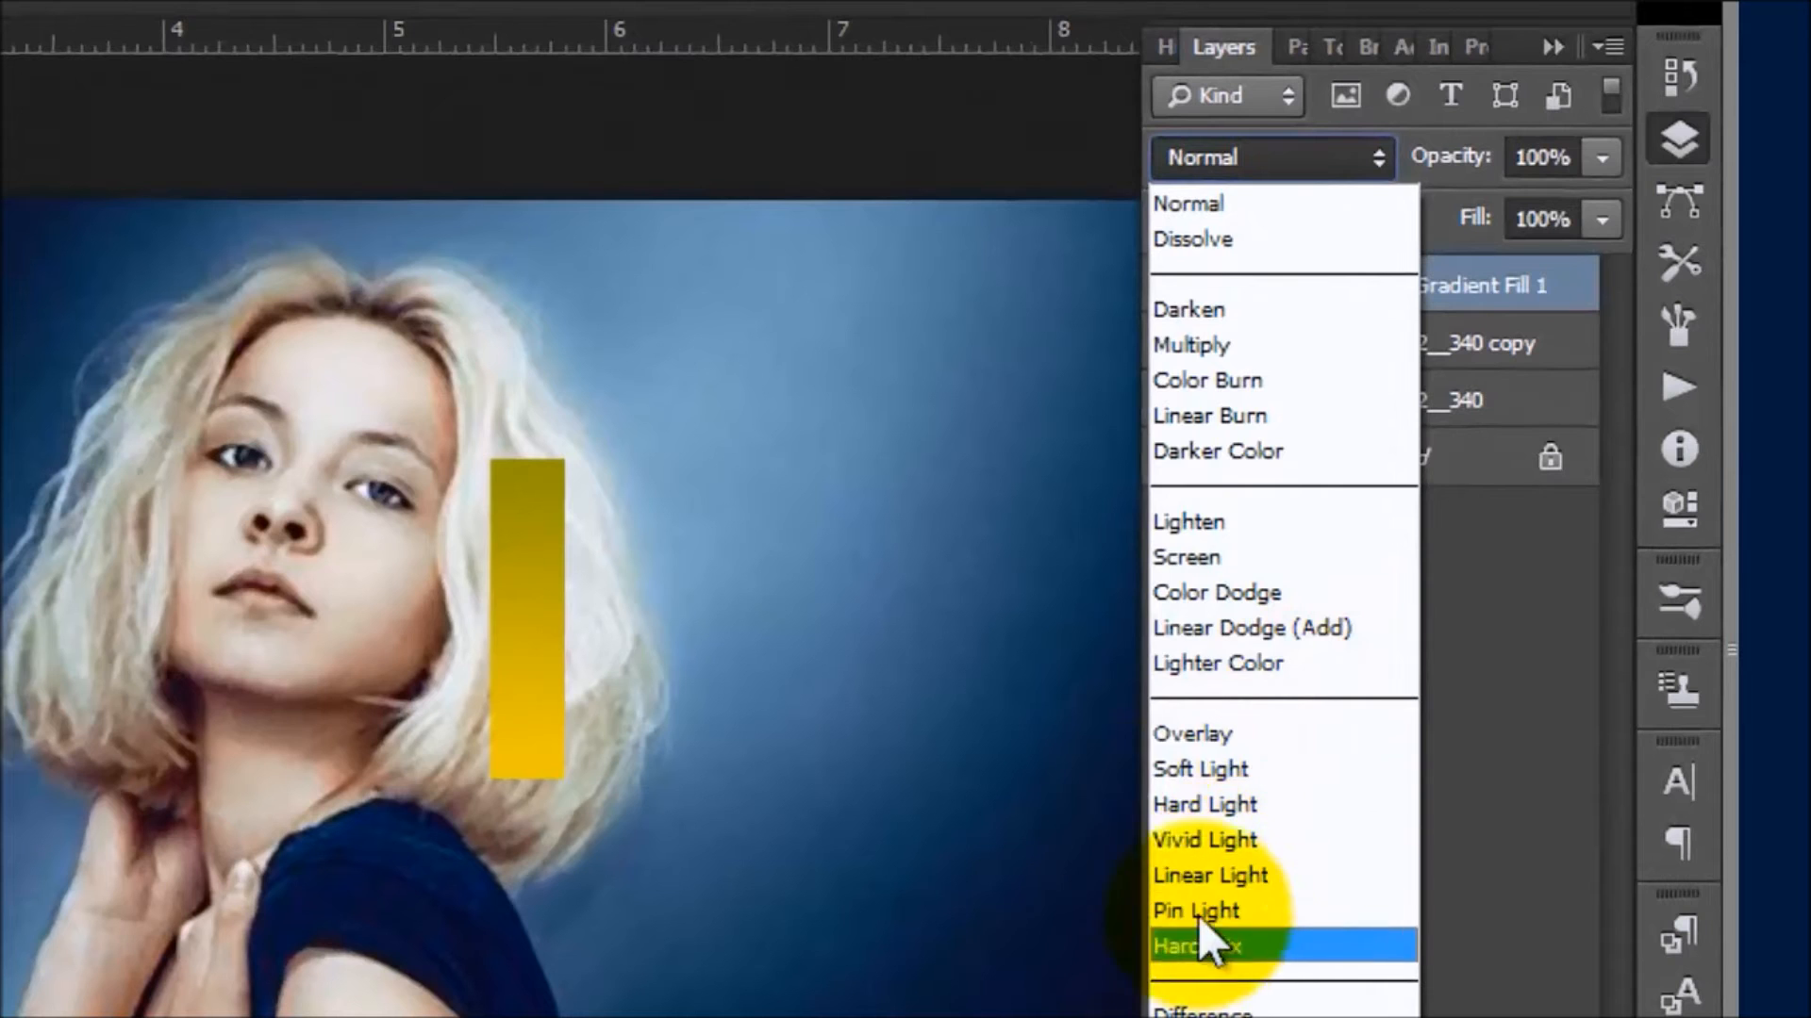
pyautogui.click(1222, 739)
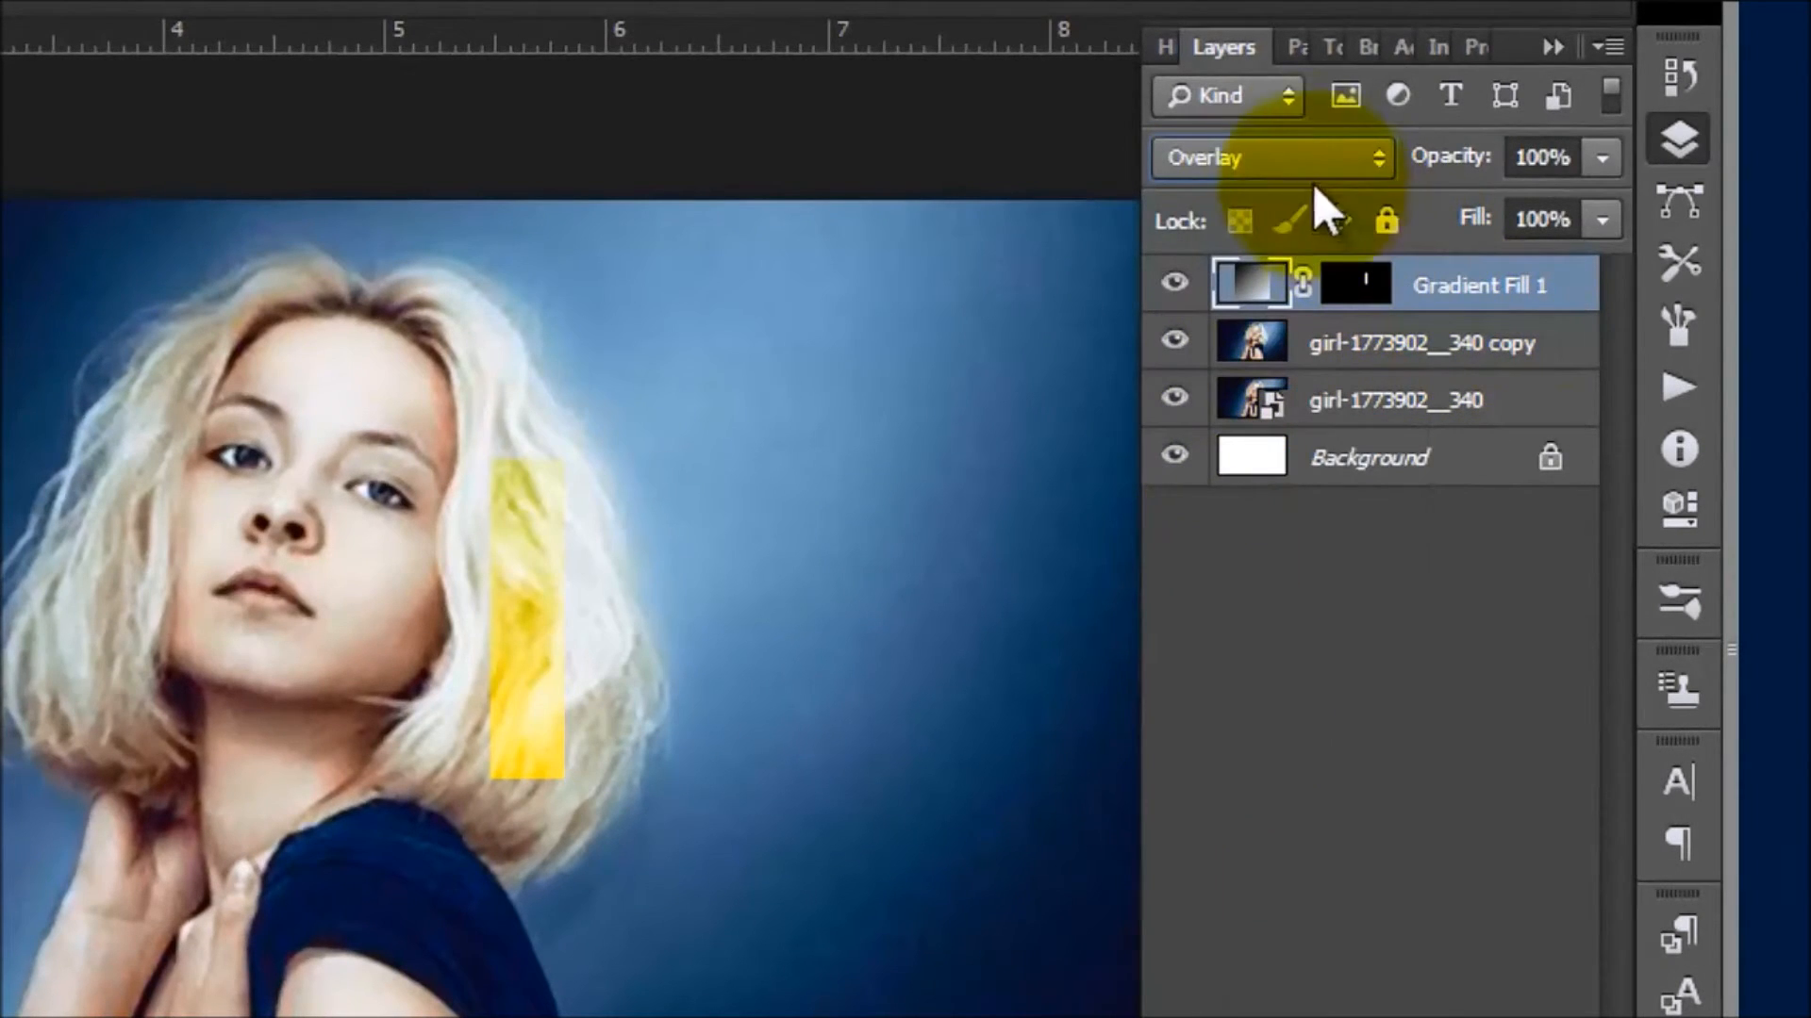
pyautogui.click(1375, 158)
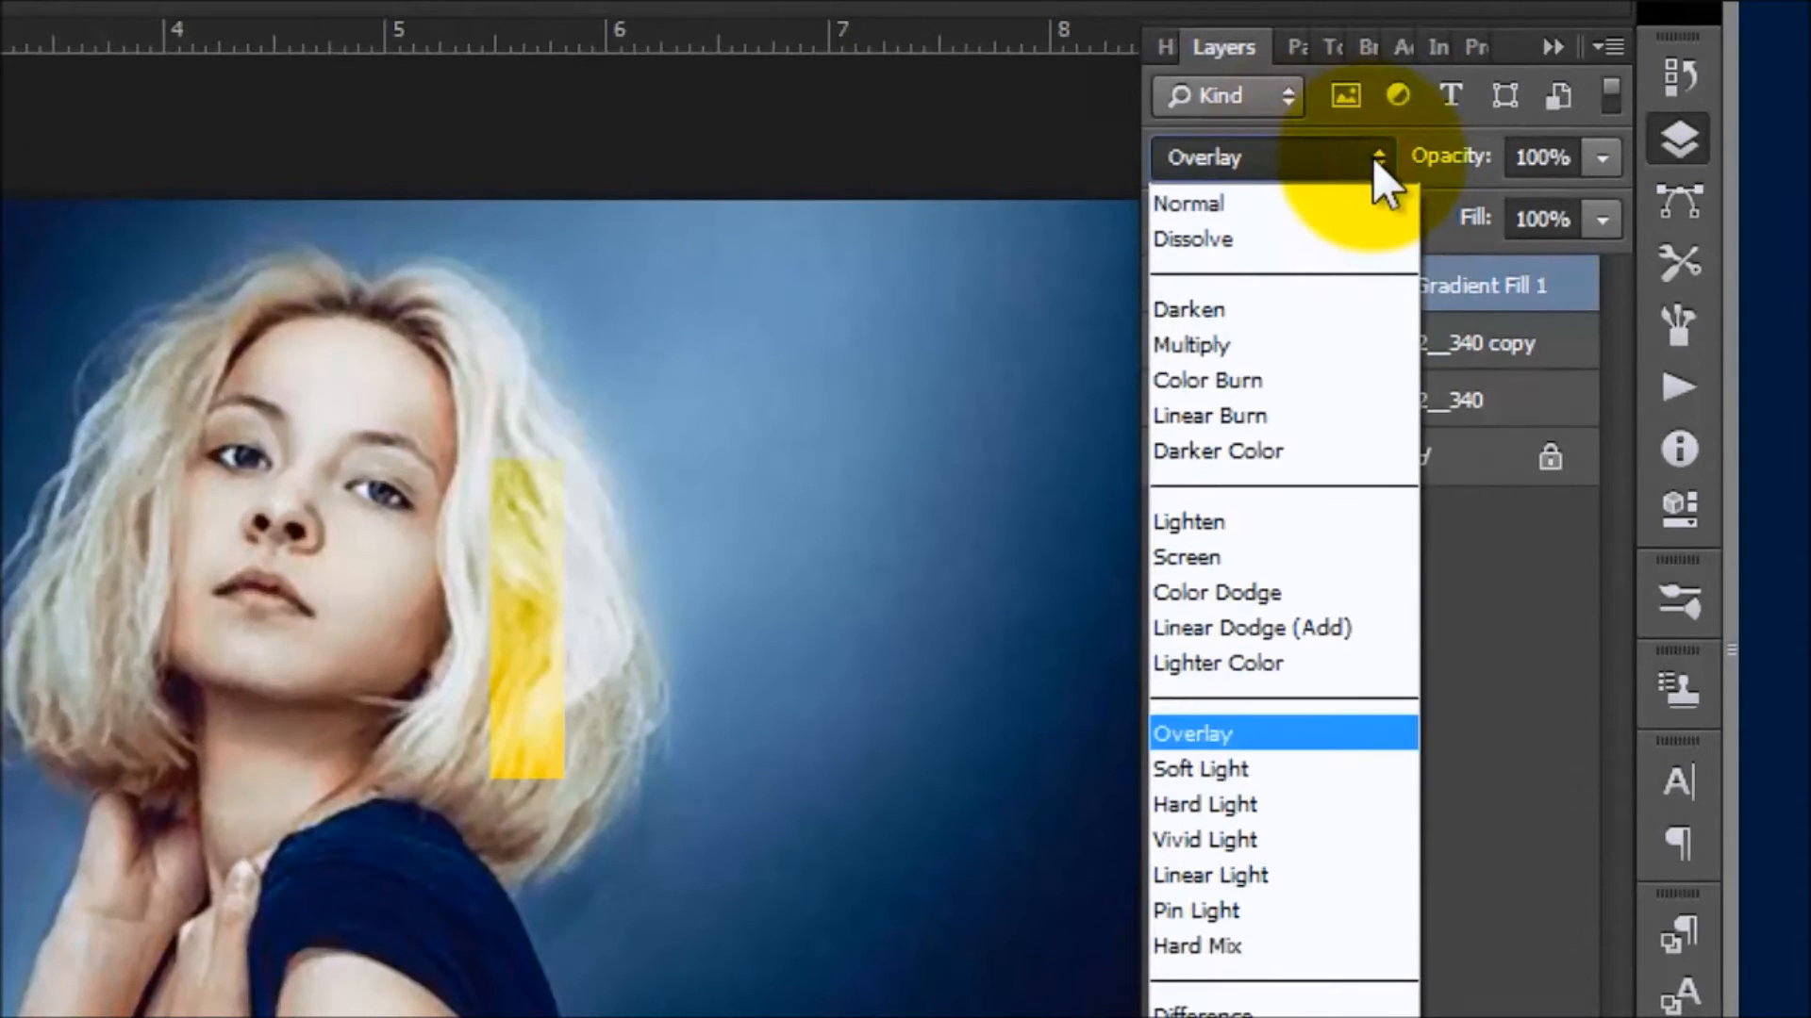
pyautogui.click(1192, 346)
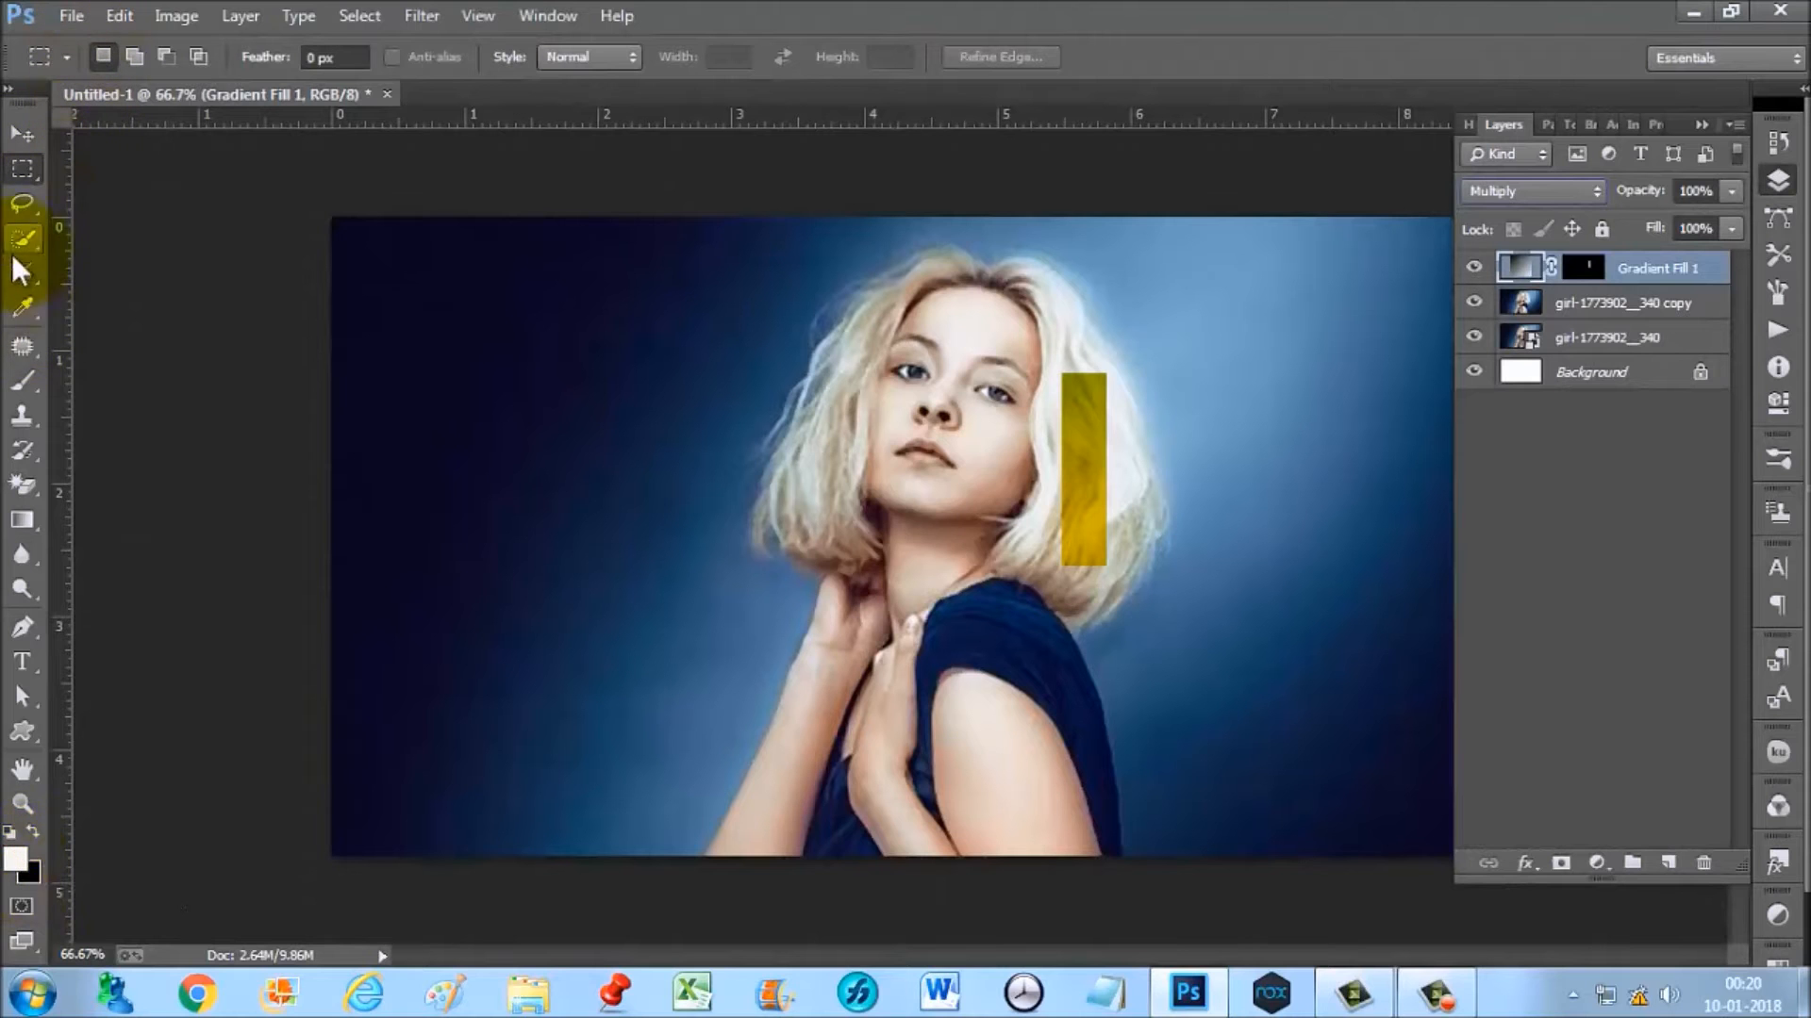
# Step: Activate the Brush tool with a soft round 50 px tip at 0% hardness
pyautogui.click(22, 381)
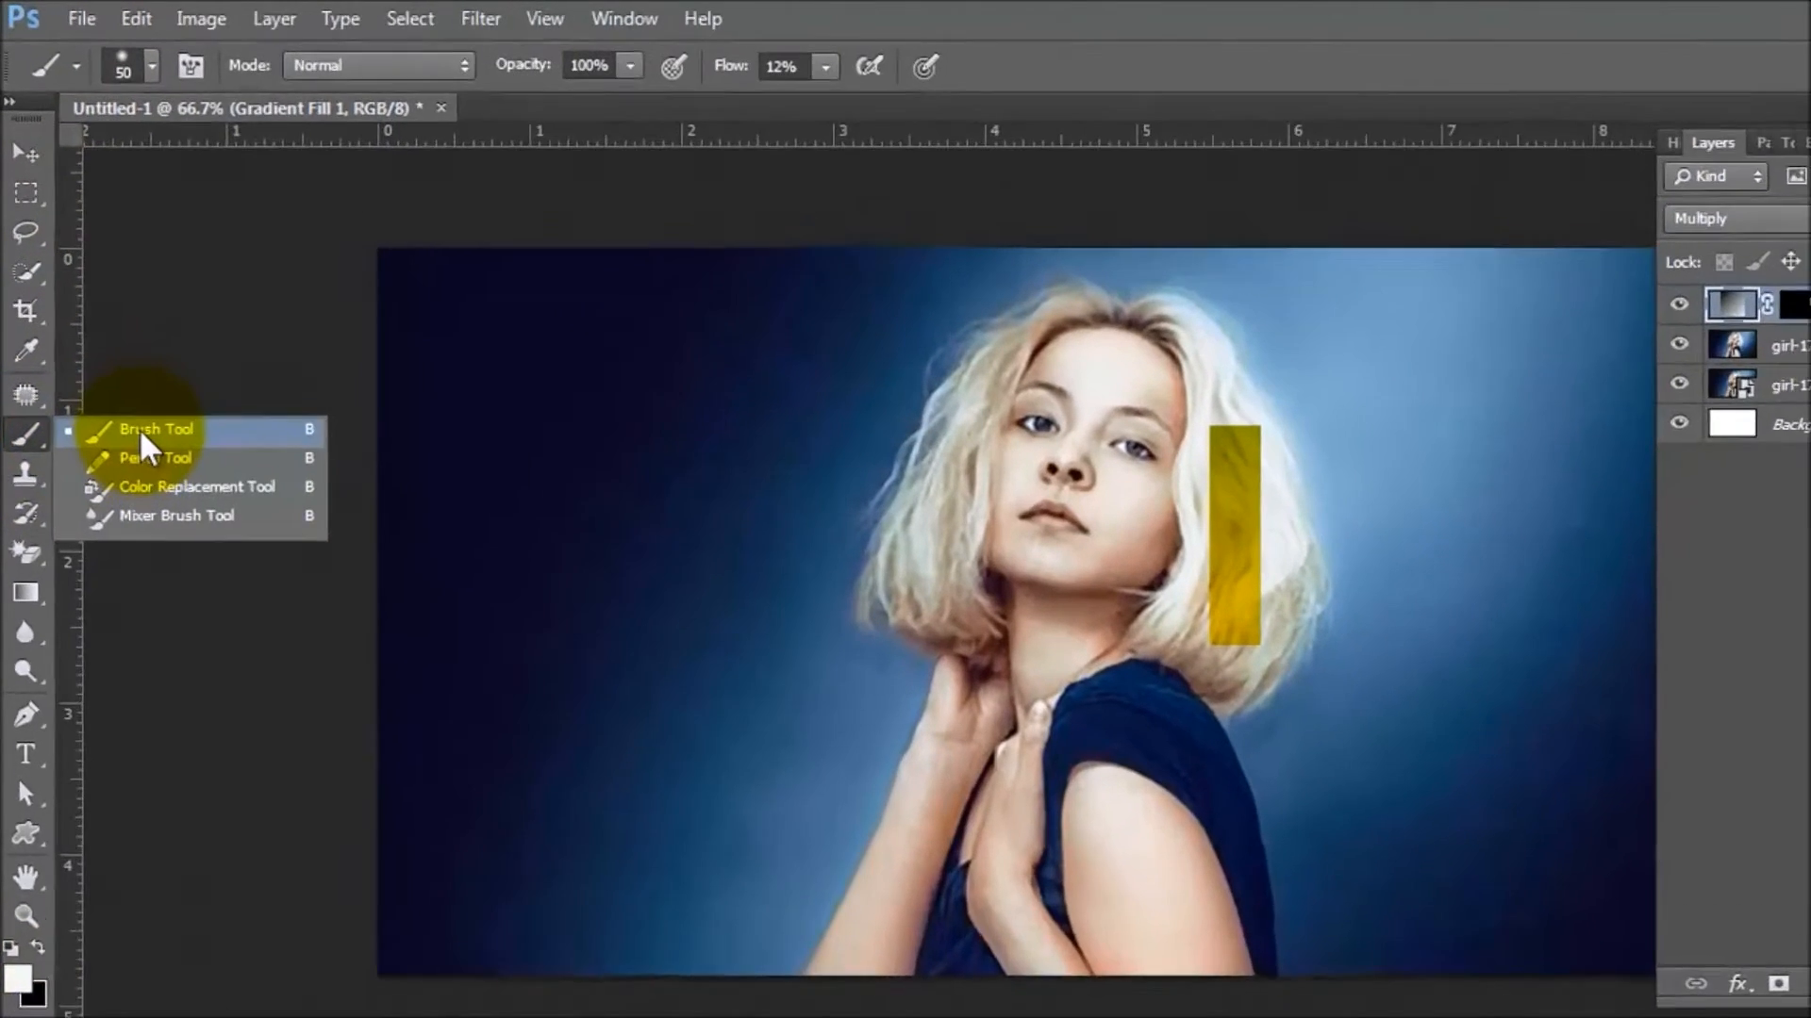
pyautogui.click(141, 431)
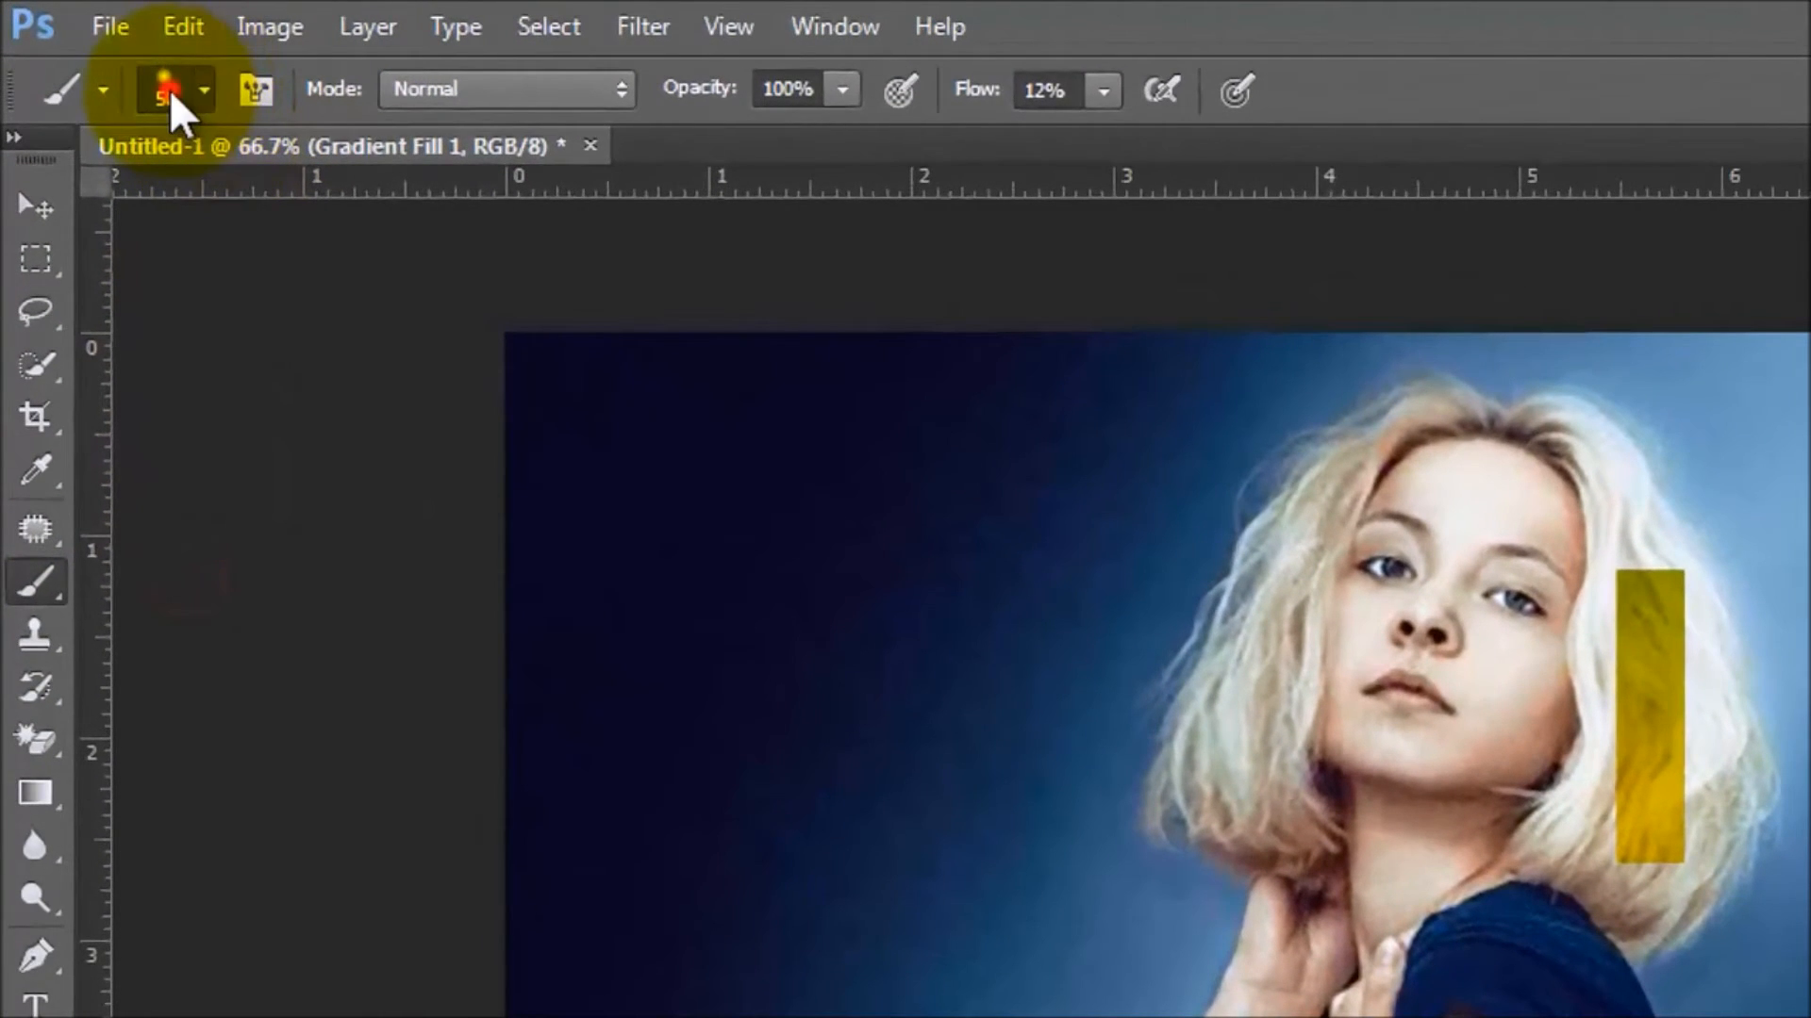
pyautogui.click(168, 89)
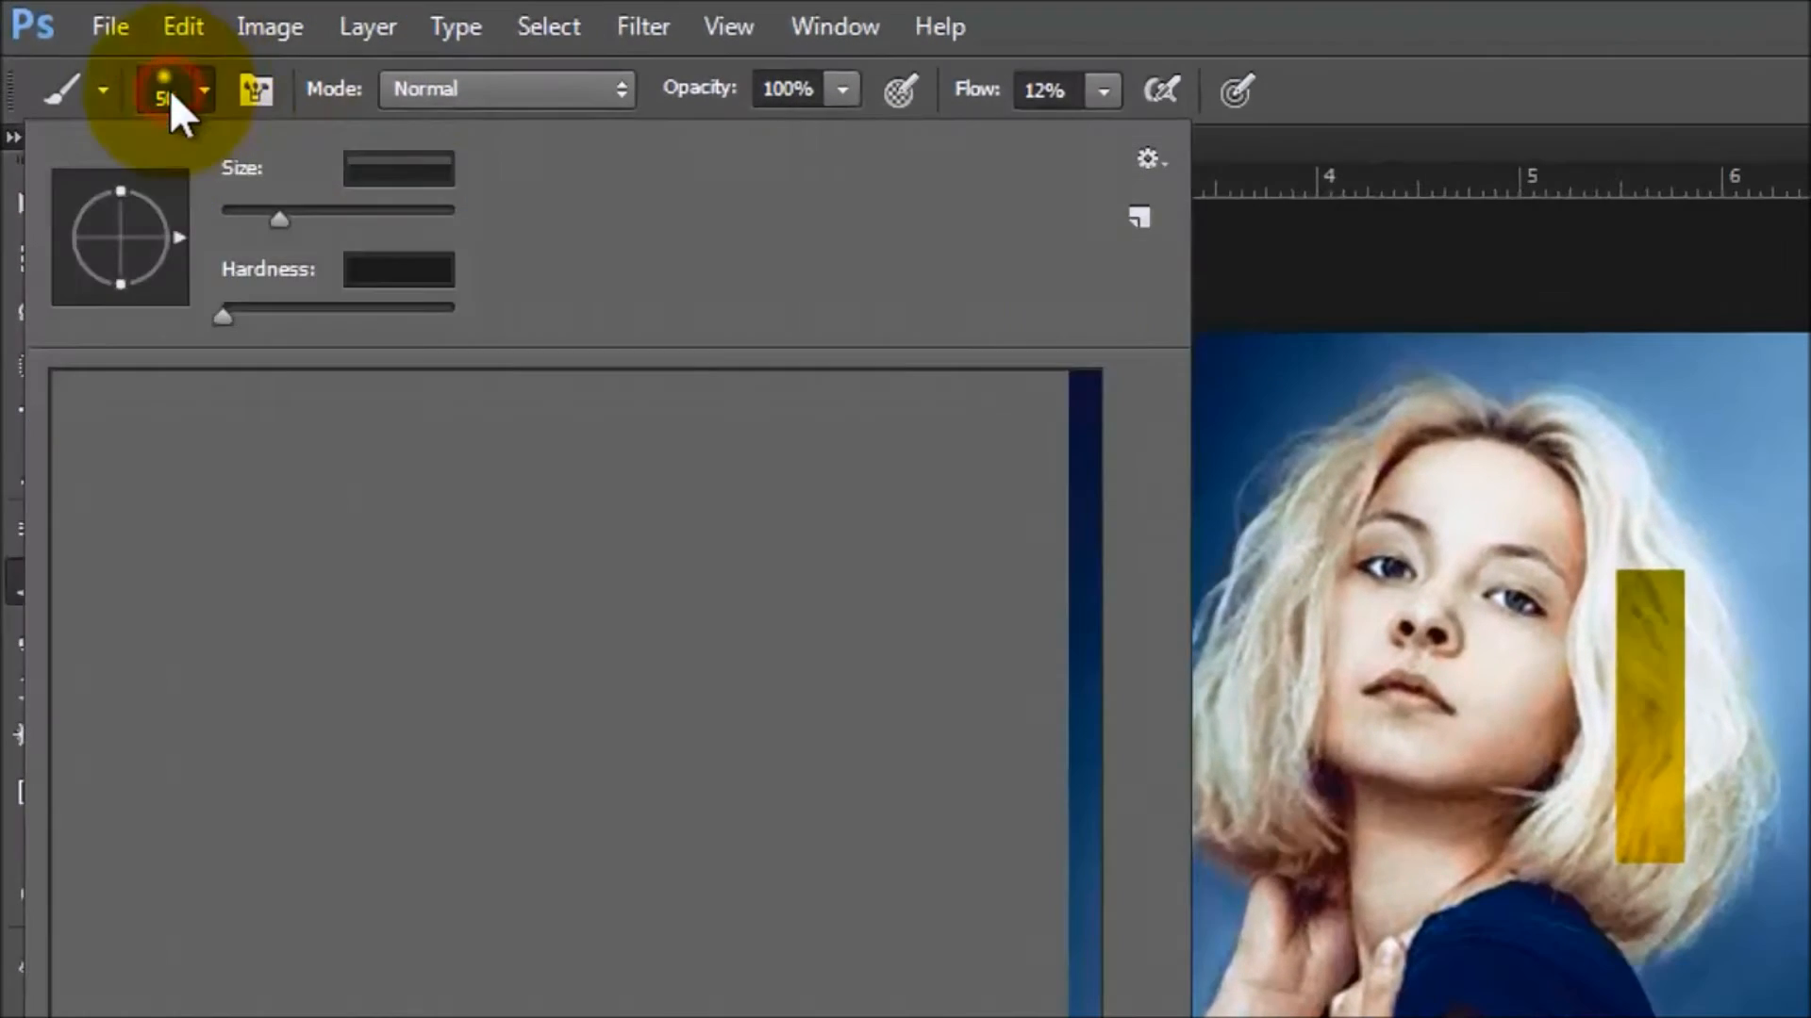
pyautogui.click(346, 415)
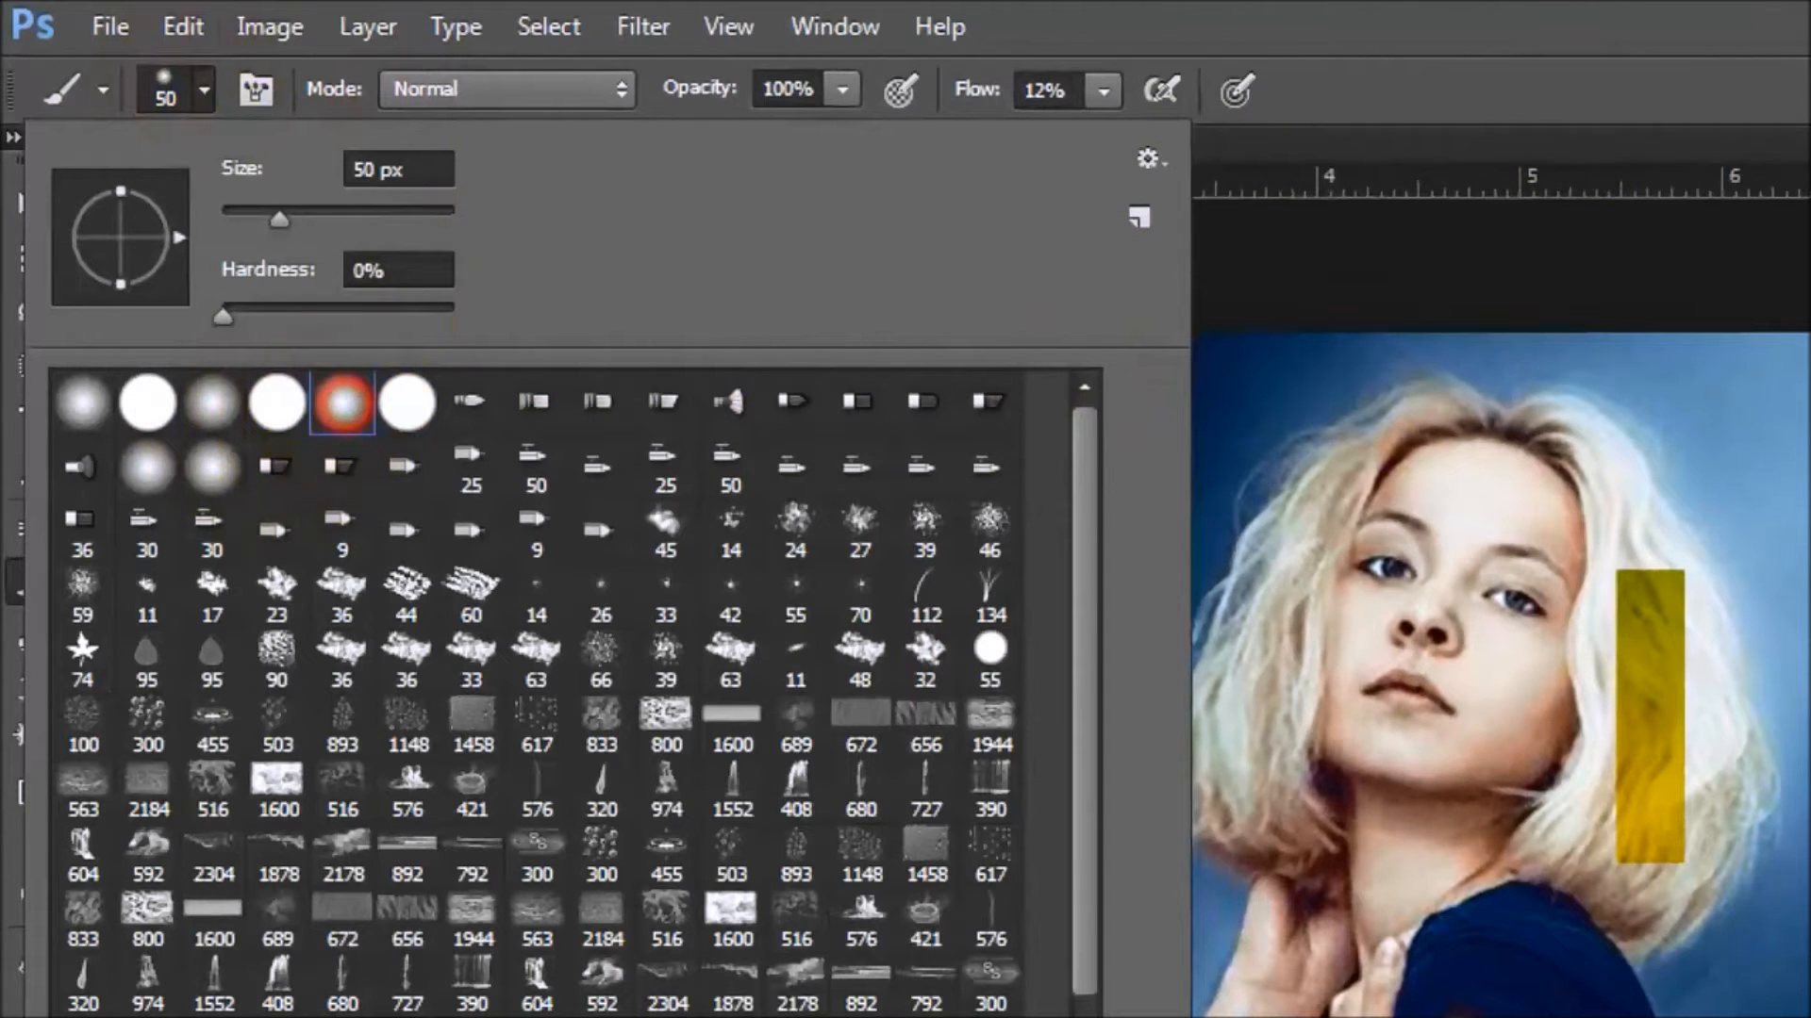
pyautogui.click(1762, 94)
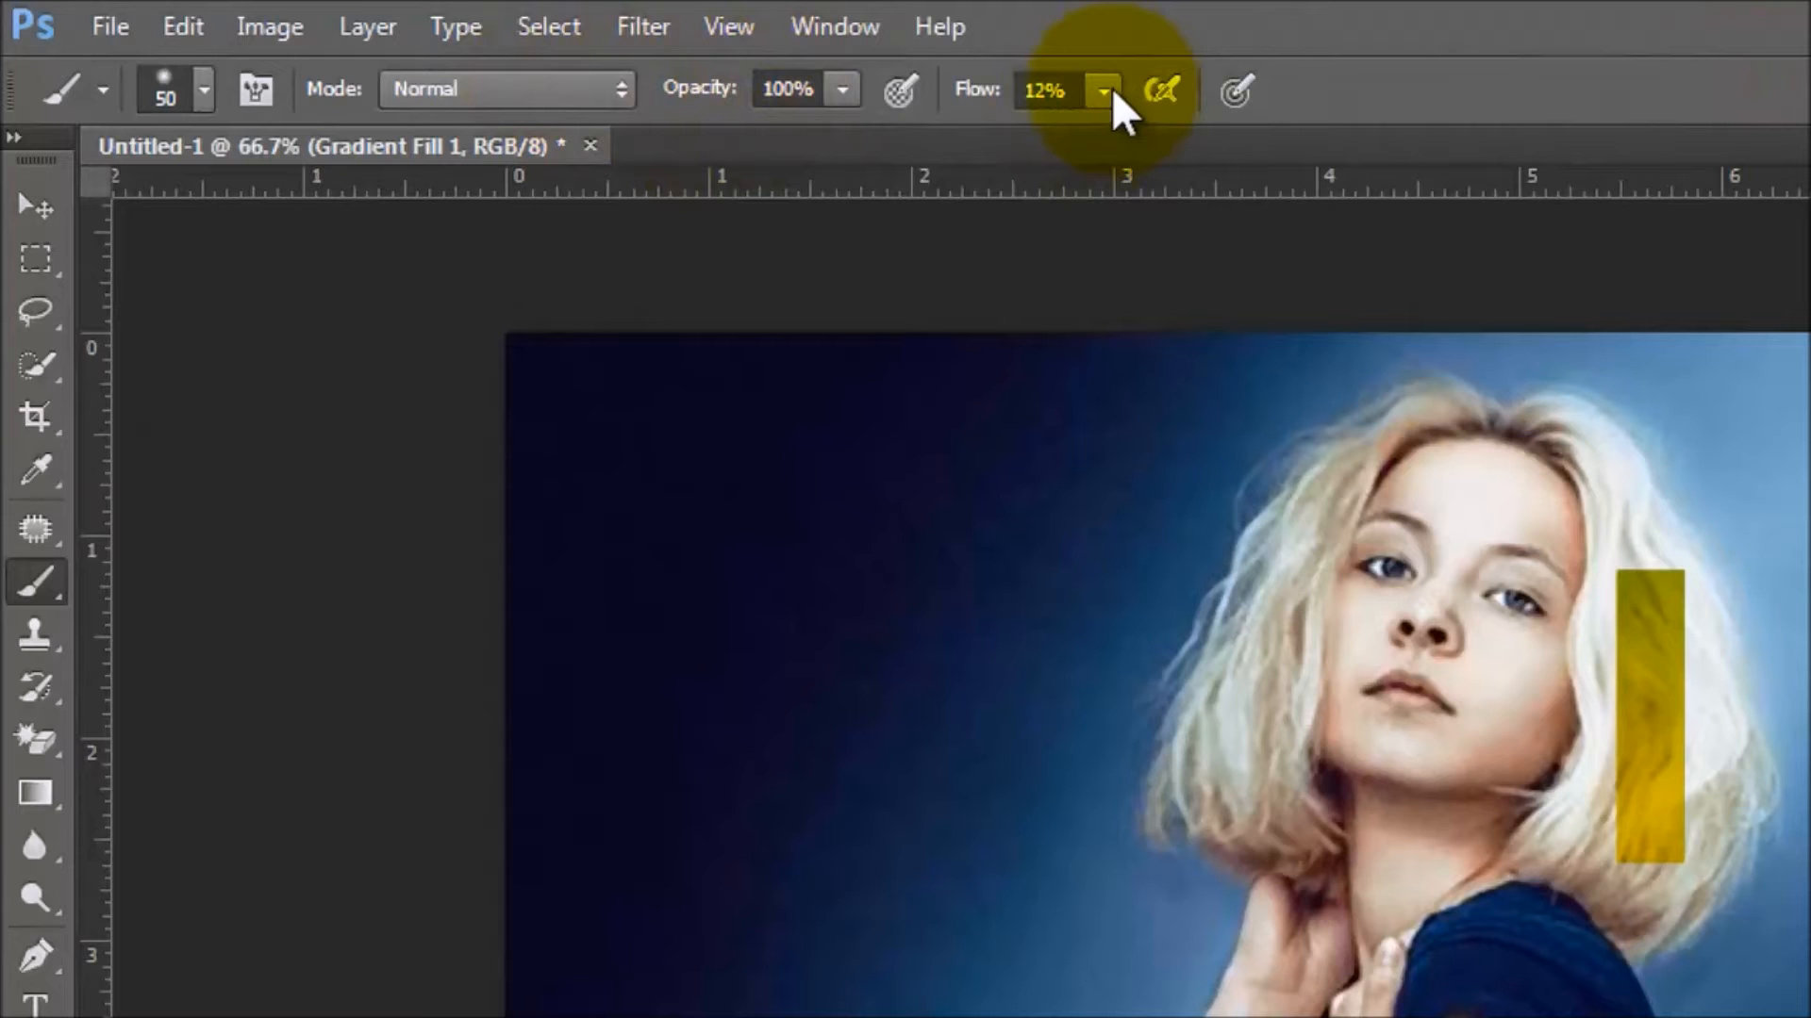
# Step: Set the brush flow to 30%
pyautogui.moveTo(1112, 88); pyautogui.dragTo(1150, 135)
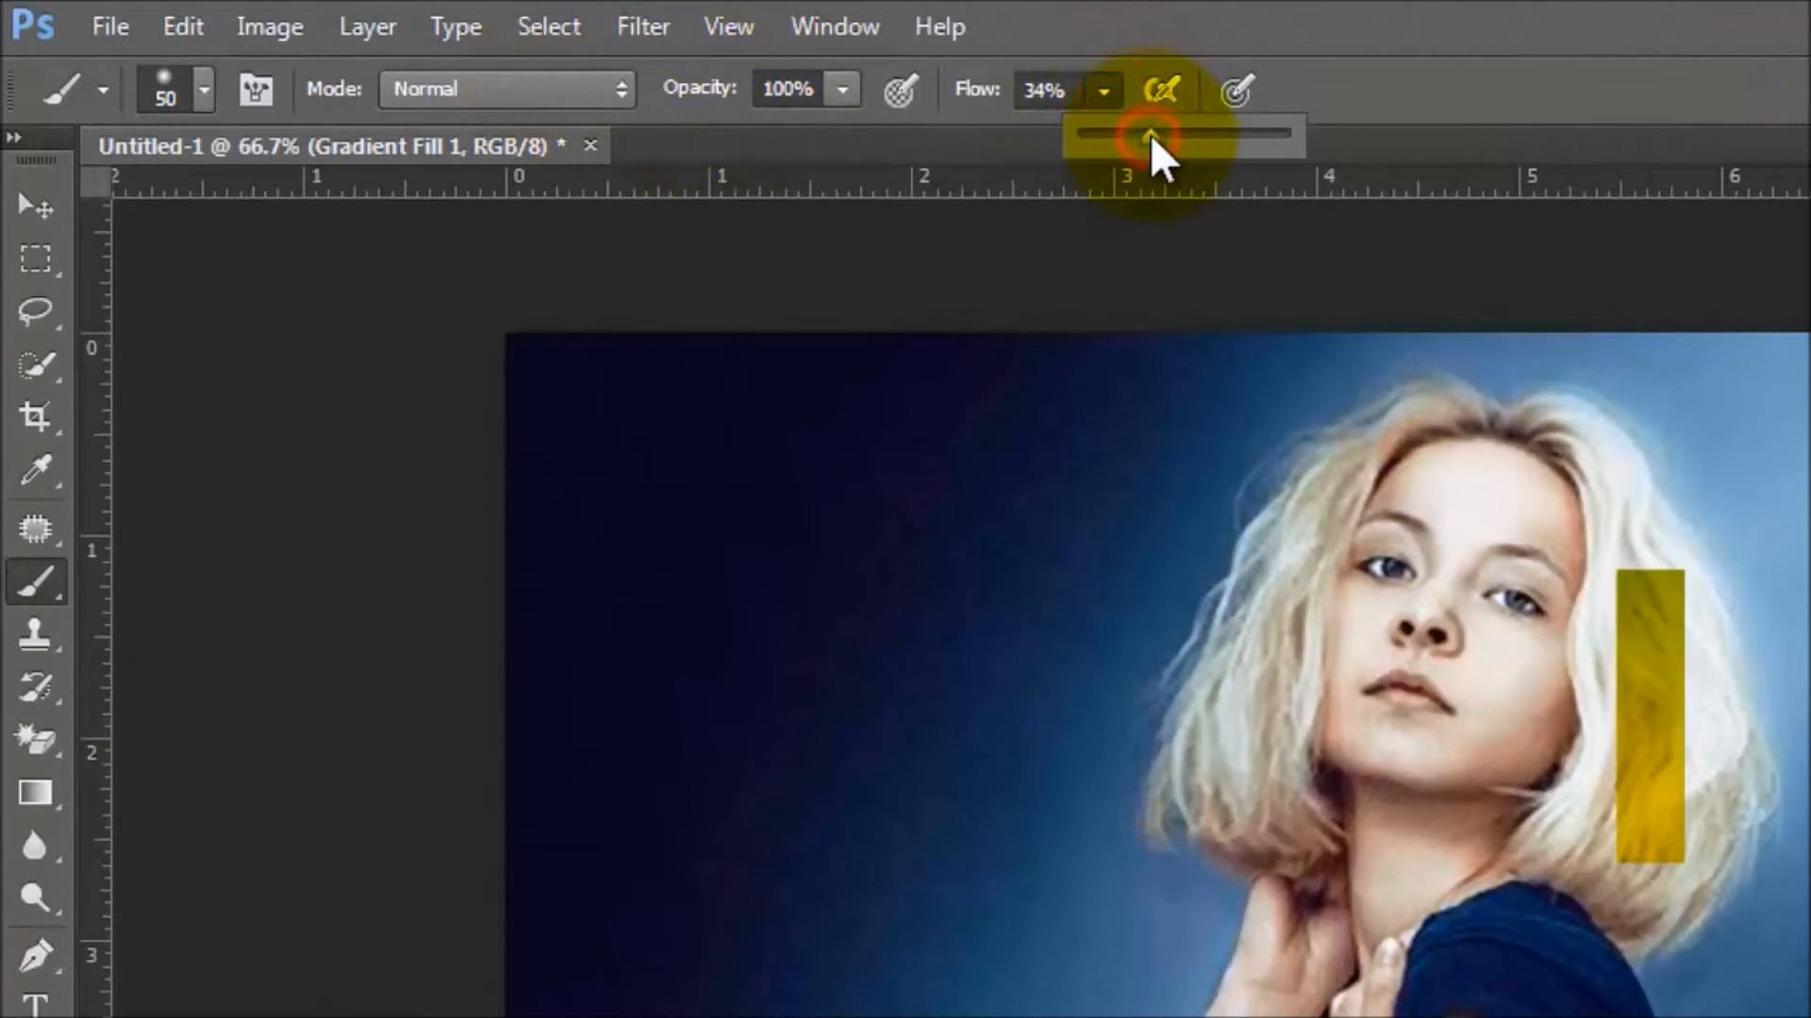
pyautogui.click(1068, 90)
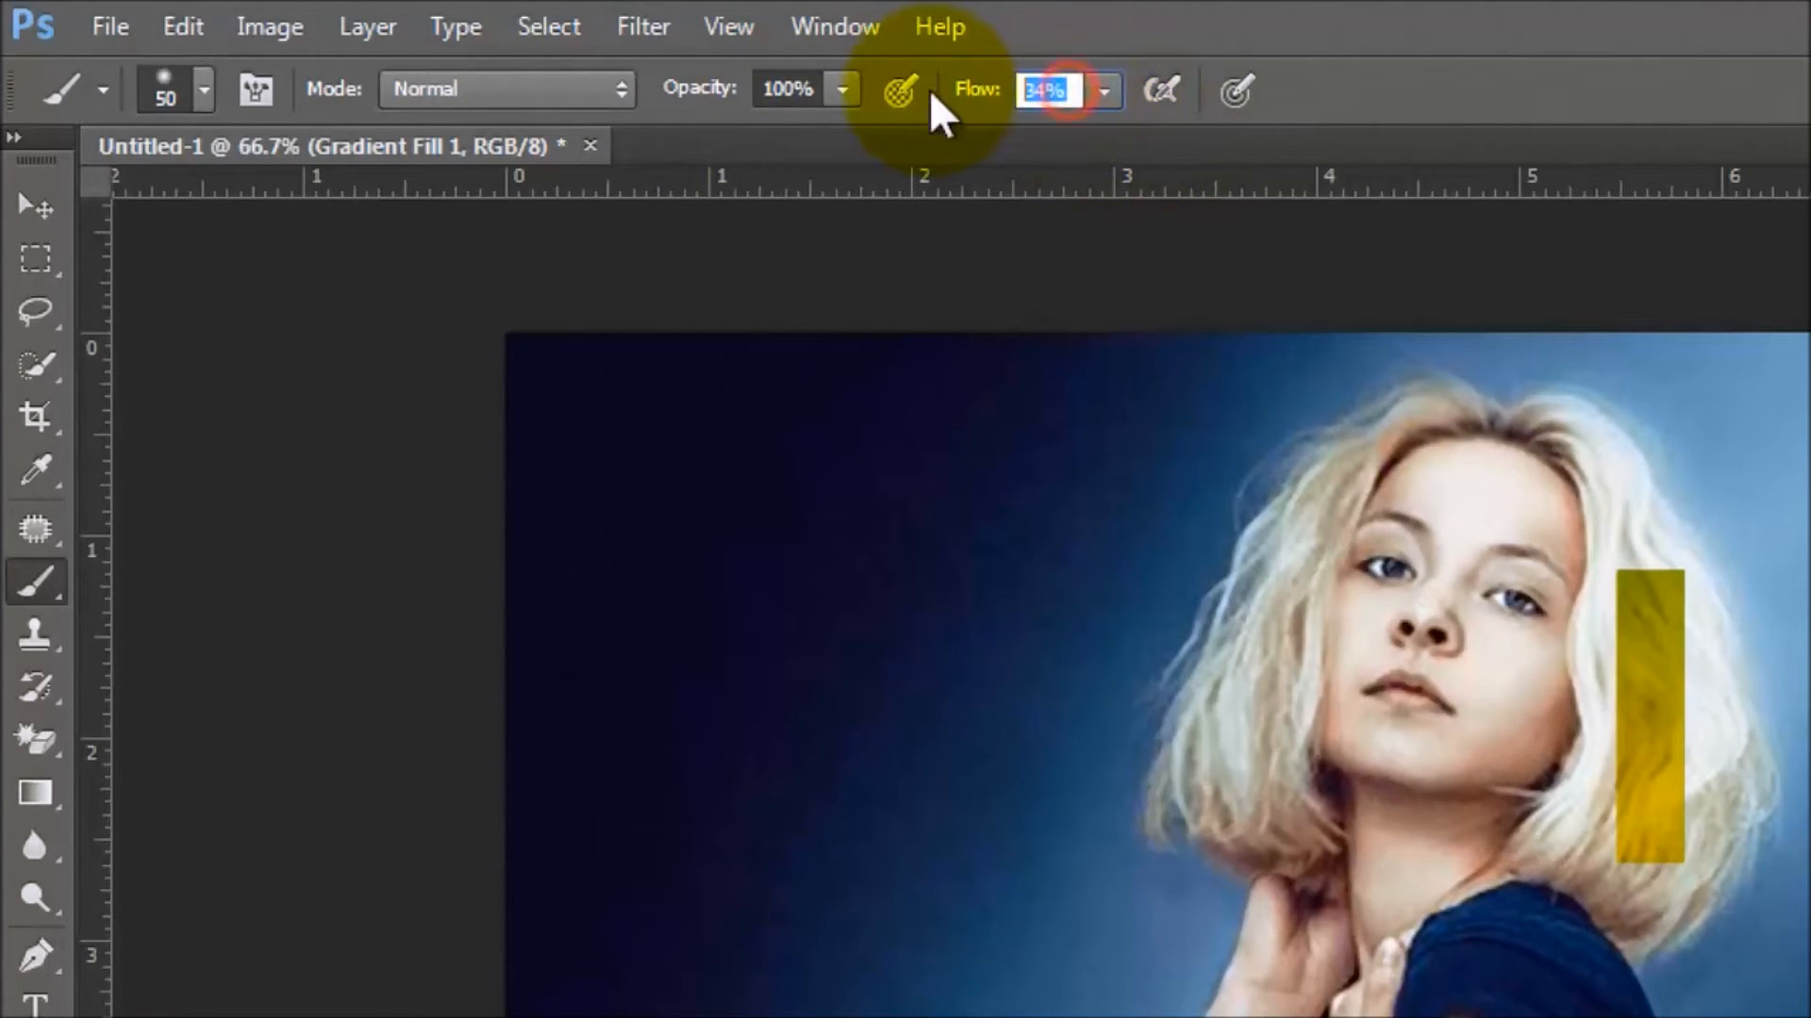
pyautogui.write('30')
pyautogui.press('Return')
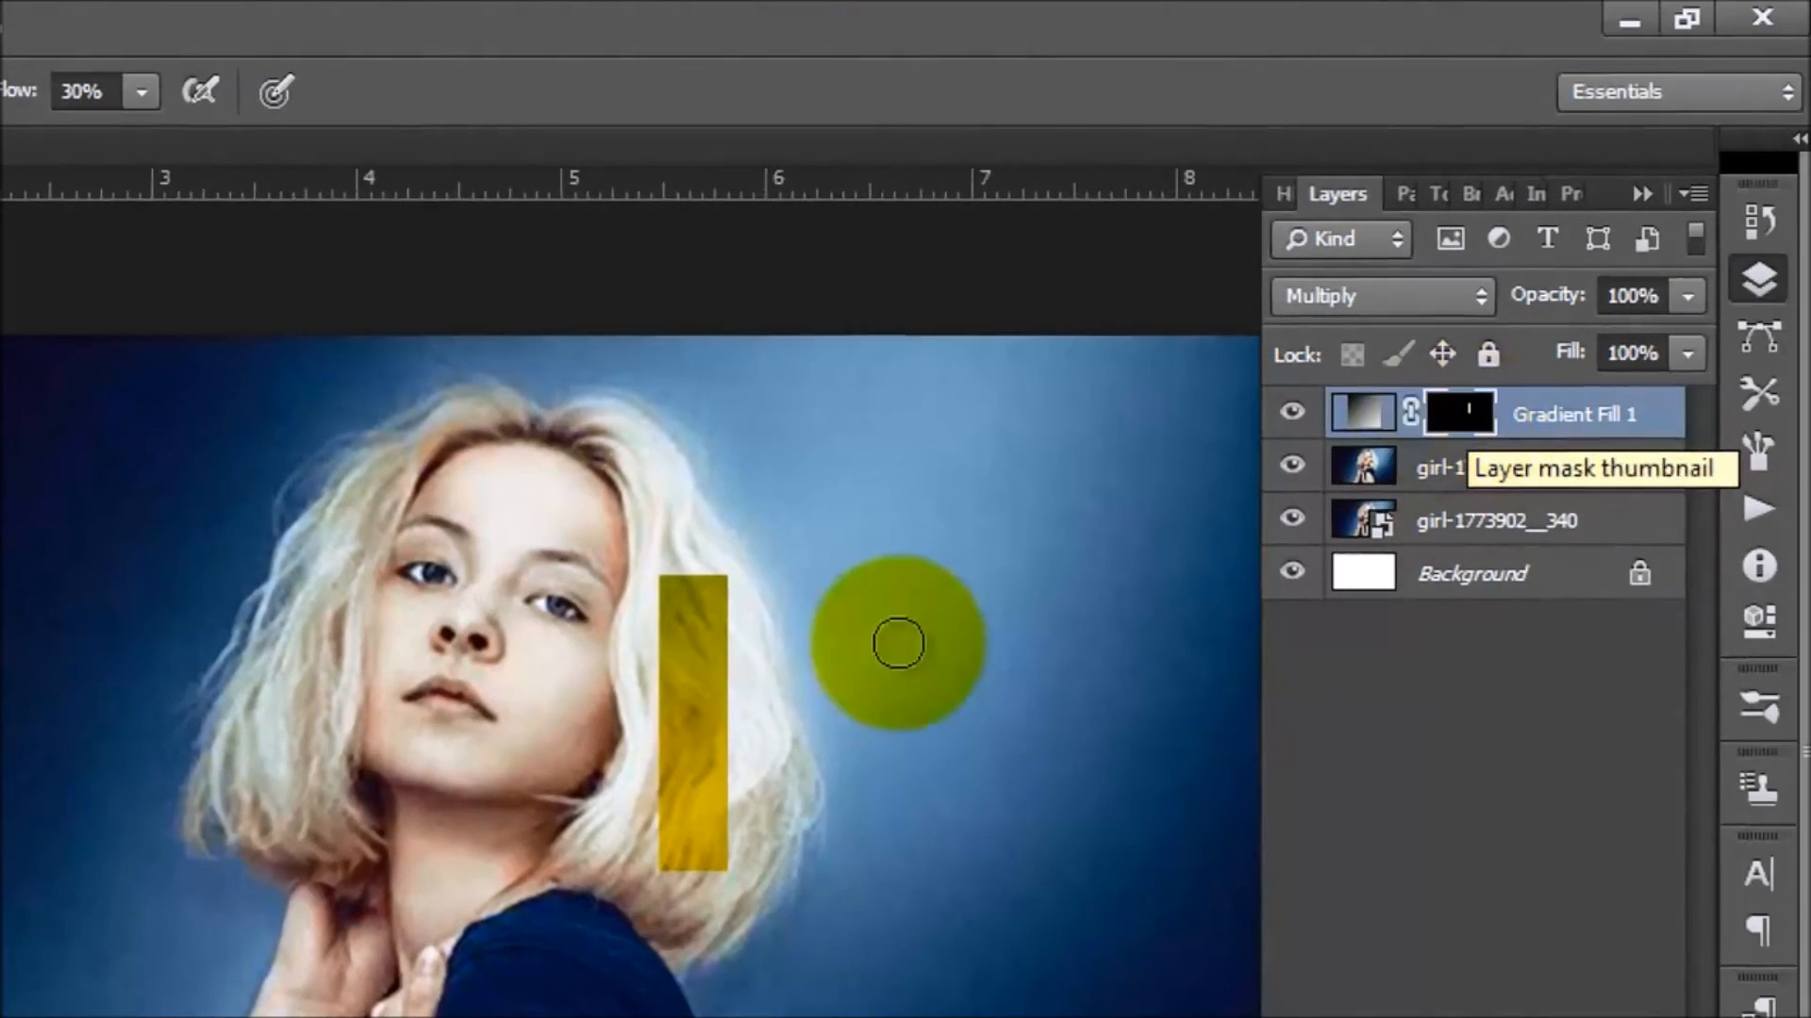
# Step: Paint white on the gradient fill's layer mask over all the hair on the right side of the woman's face
pyautogui.moveTo(666, 582); pyautogui.dragTo(659, 653)
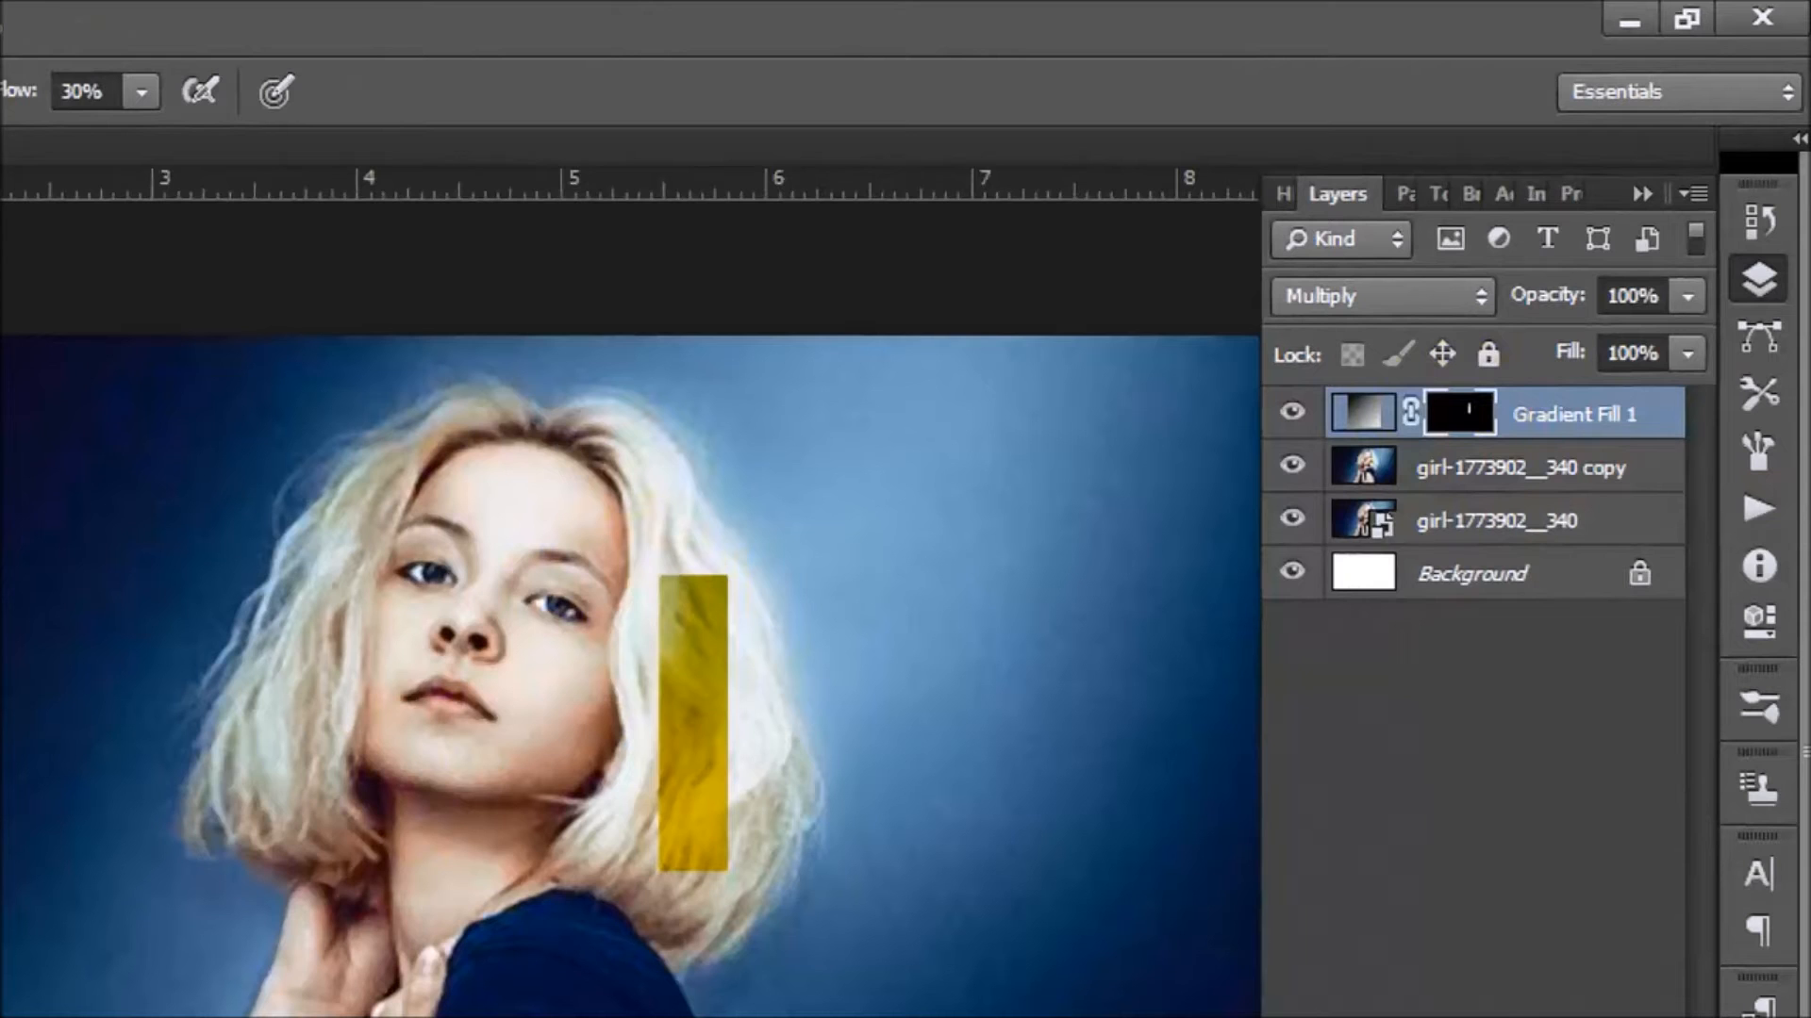
pyautogui.moveTo(680, 567)
pyautogui.mouseDown()
pyautogui.moveTo(675, 673)
pyautogui.moveTo(660, 692)
pyautogui.moveTo(648, 661)
pyautogui.moveTo(645, 754)
pyautogui.mouseUp()
pyautogui.moveTo(651, 646)
pyautogui.mouseDown()
pyautogui.moveTo(646, 760)
pyautogui.moveTo(626, 653)
pyautogui.moveTo(618, 811)
pyautogui.mouseUp()
pyautogui.moveTo(637, 706); pyautogui.dragTo(632, 863)
pyautogui.moveTo(639, 774)
pyautogui.mouseDown()
pyautogui.moveTo(631, 858)
pyautogui.moveTo(616, 819)
pyautogui.moveTo(635, 794)
pyautogui.moveTo(570, 861)
pyautogui.moveTo(575, 828)
pyautogui.moveTo(544, 895)
pyautogui.moveTo(630, 880)
pyautogui.mouseUp()
pyautogui.click(518, 889)
pyautogui.moveTo(649, 811); pyautogui.dragTo(651, 891)
pyautogui.moveTo(645, 846)
pyautogui.mouseDown()
pyautogui.moveTo(651, 921)
pyautogui.moveTo(642, 888)
pyautogui.moveTo(622, 918)
pyautogui.moveTo(700, 948)
pyautogui.moveTo(694, 962)
pyautogui.moveTo(679, 933)
pyautogui.moveTo(748, 809)
pyautogui.moveTo(743, 713)
pyautogui.moveTo(748, 852)
pyautogui.mouseUp()
pyautogui.moveTo(714, 651)
pyautogui.mouseDown()
pyautogui.moveTo(727, 780)
pyautogui.moveTo(750, 707)
pyautogui.mouseUp()
pyautogui.moveTo(735, 606)
pyautogui.mouseDown()
pyautogui.moveTo(780, 734)
pyautogui.moveTo(724, 563)
pyautogui.moveTo(768, 771)
pyautogui.moveTo(701, 530)
pyautogui.moveTo(727, 647)
pyautogui.mouseUp()
pyautogui.moveTo(689, 543)
pyautogui.mouseDown()
pyautogui.moveTo(664, 496)
pyautogui.moveTo(673, 625)
pyautogui.moveTo(657, 615)
pyautogui.moveTo(673, 519)
pyautogui.moveTo(645, 456)
pyautogui.mouseUp()
pyautogui.moveTo(635, 449)
pyautogui.mouseDown()
pyautogui.moveTo(671, 498)
pyautogui.moveTo(599, 432)
pyautogui.moveTo(657, 481)
pyautogui.moveTo(612, 425)
pyautogui.moveTo(654, 512)
pyautogui.moveTo(618, 458)
pyautogui.moveTo(645, 547)
pyautogui.moveTo(642, 448)
pyautogui.moveTo(714, 614)
pyautogui.moveTo(698, 506)
pyautogui.moveTo(781, 720)
pyautogui.moveTo(755, 642)
pyautogui.moveTo(775, 840)
pyautogui.moveTo(780, 774)
pyautogui.moveTo(775, 809)
pyautogui.moveTo(794, 784)
pyautogui.moveTo(788, 846)
pyautogui.moveTo(729, 898)
pyautogui.moveTo(735, 942)
pyautogui.mouseUp()
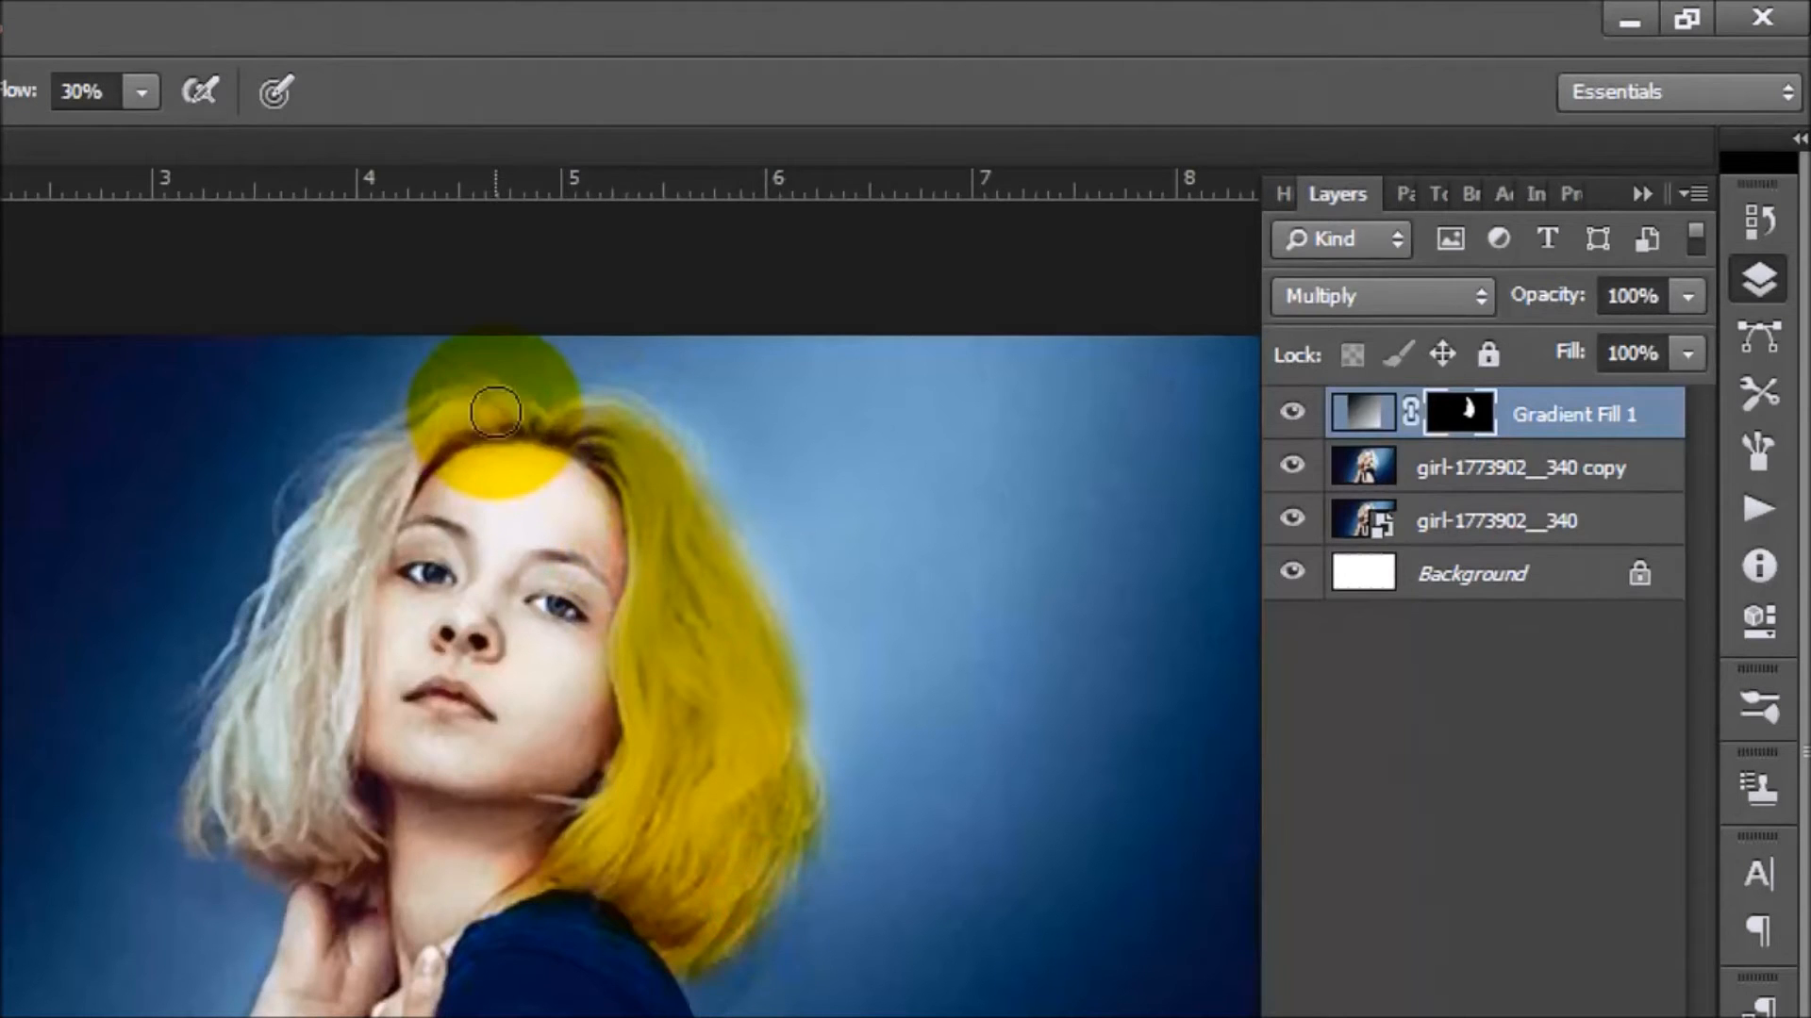
# Step: Paint the layer mask white over the hair on the left side of the face, from the crown to the tips
pyautogui.moveTo(440, 420)
pyautogui.mouseDown()
pyautogui.moveTo(351, 521)
pyautogui.moveTo(404, 445)
pyautogui.moveTo(346, 600)
pyautogui.moveTo(409, 450)
pyautogui.moveTo(336, 586)
pyautogui.moveTo(353, 543)
pyautogui.moveTo(319, 694)
pyautogui.moveTo(358, 602)
pyautogui.moveTo(341, 724)
pyautogui.moveTo(340, 632)
pyautogui.moveTo(316, 786)
pyautogui.moveTo(342, 543)
pyautogui.moveTo(282, 716)
pyautogui.mouseUp()
pyautogui.moveTo(315, 538)
pyautogui.mouseDown()
pyautogui.moveTo(347, 483)
pyautogui.moveTo(263, 635)
pyautogui.moveTo(235, 748)
pyautogui.moveTo(261, 811)
pyautogui.mouseUp()
pyautogui.moveTo(263, 695); pyautogui.dragTo(294, 849)
pyautogui.moveTo(329, 717); pyautogui.dragTo(331, 833)
pyautogui.moveTo(325, 760)
pyautogui.mouseDown()
pyautogui.moveTo(347, 853)
pyautogui.moveTo(359, 844)
pyautogui.moveTo(344, 862)
pyautogui.moveTo(253, 760)
pyautogui.moveTo(233, 790)
pyautogui.moveTo(231, 700)
pyautogui.moveTo(222, 830)
pyautogui.moveTo(201, 810)
pyautogui.moveTo(336, 863)
pyautogui.mouseUp()
pyautogui.moveTo(355, 802); pyautogui.dragTo(359, 901)
pyautogui.moveTo(304, 544); pyautogui.dragTo(230, 675)
pyautogui.moveTo(344, 463); pyautogui.dragTo(418, 430)
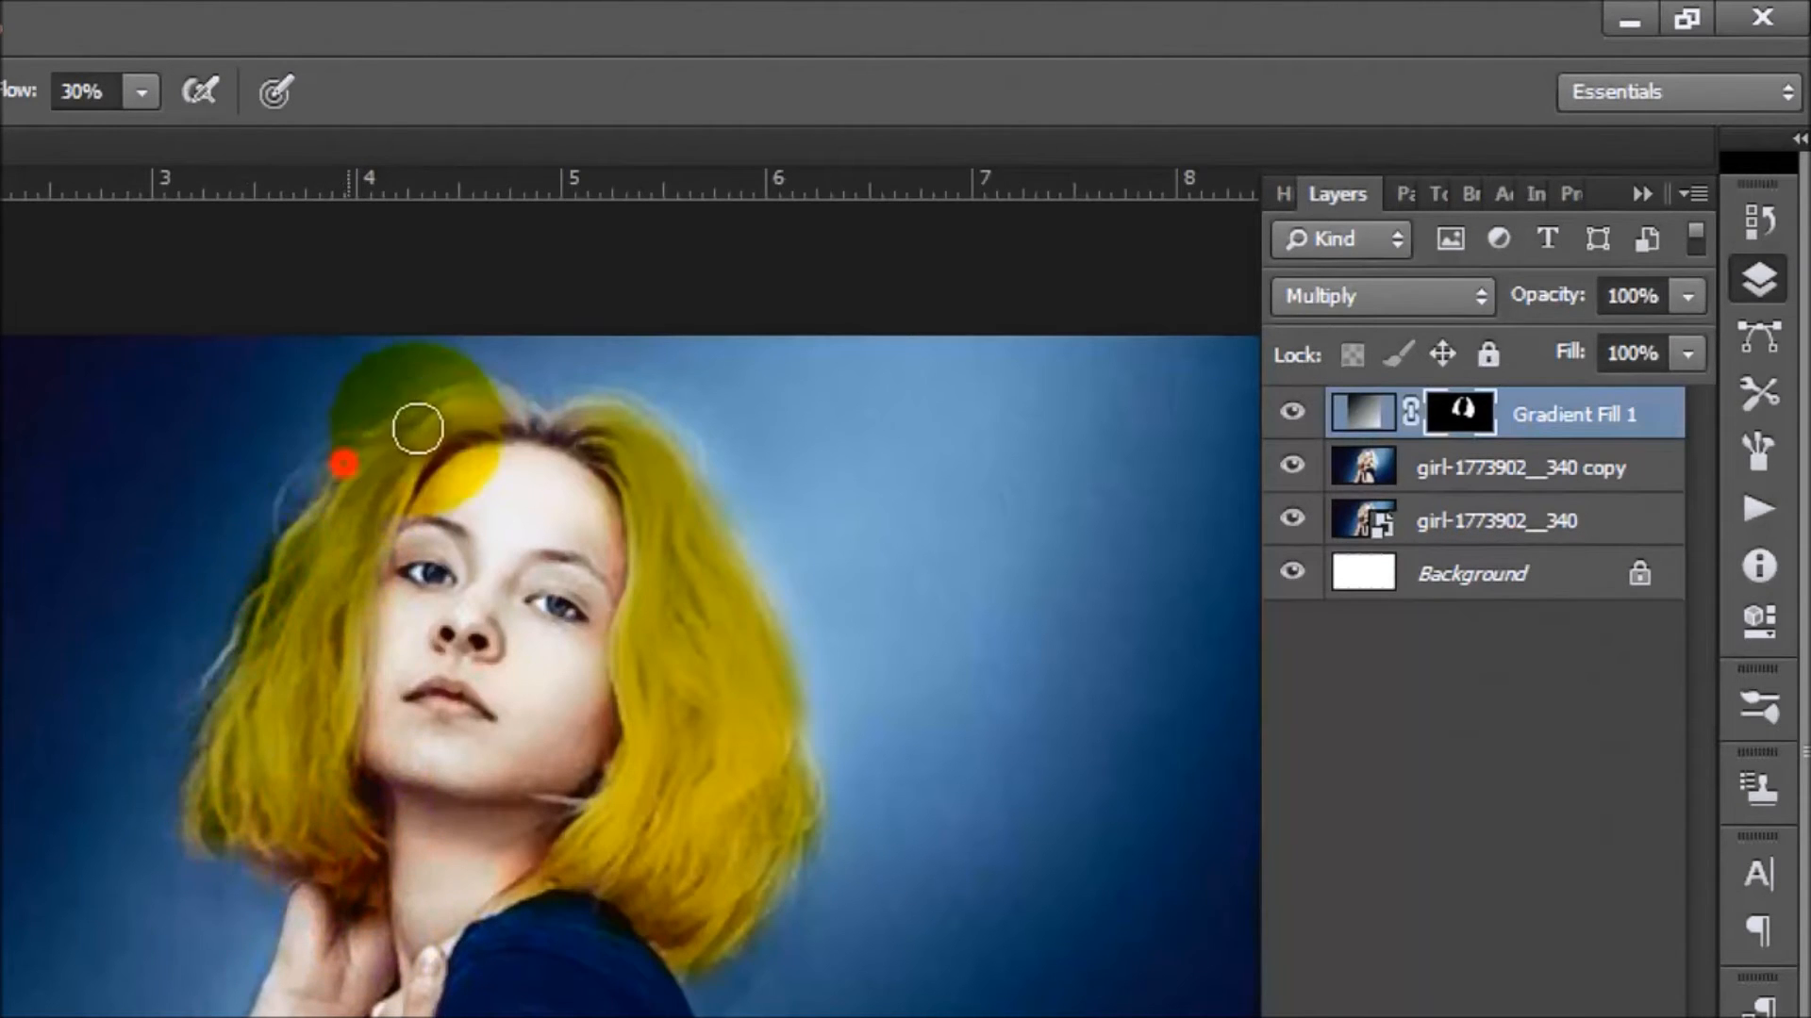
# Step: Touch up the mask with short dabs along the crown and down the outer hair on the right side
pyautogui.click(344, 471)
pyautogui.click(320, 525)
pyautogui.click(421, 428)
pyautogui.click(452, 412)
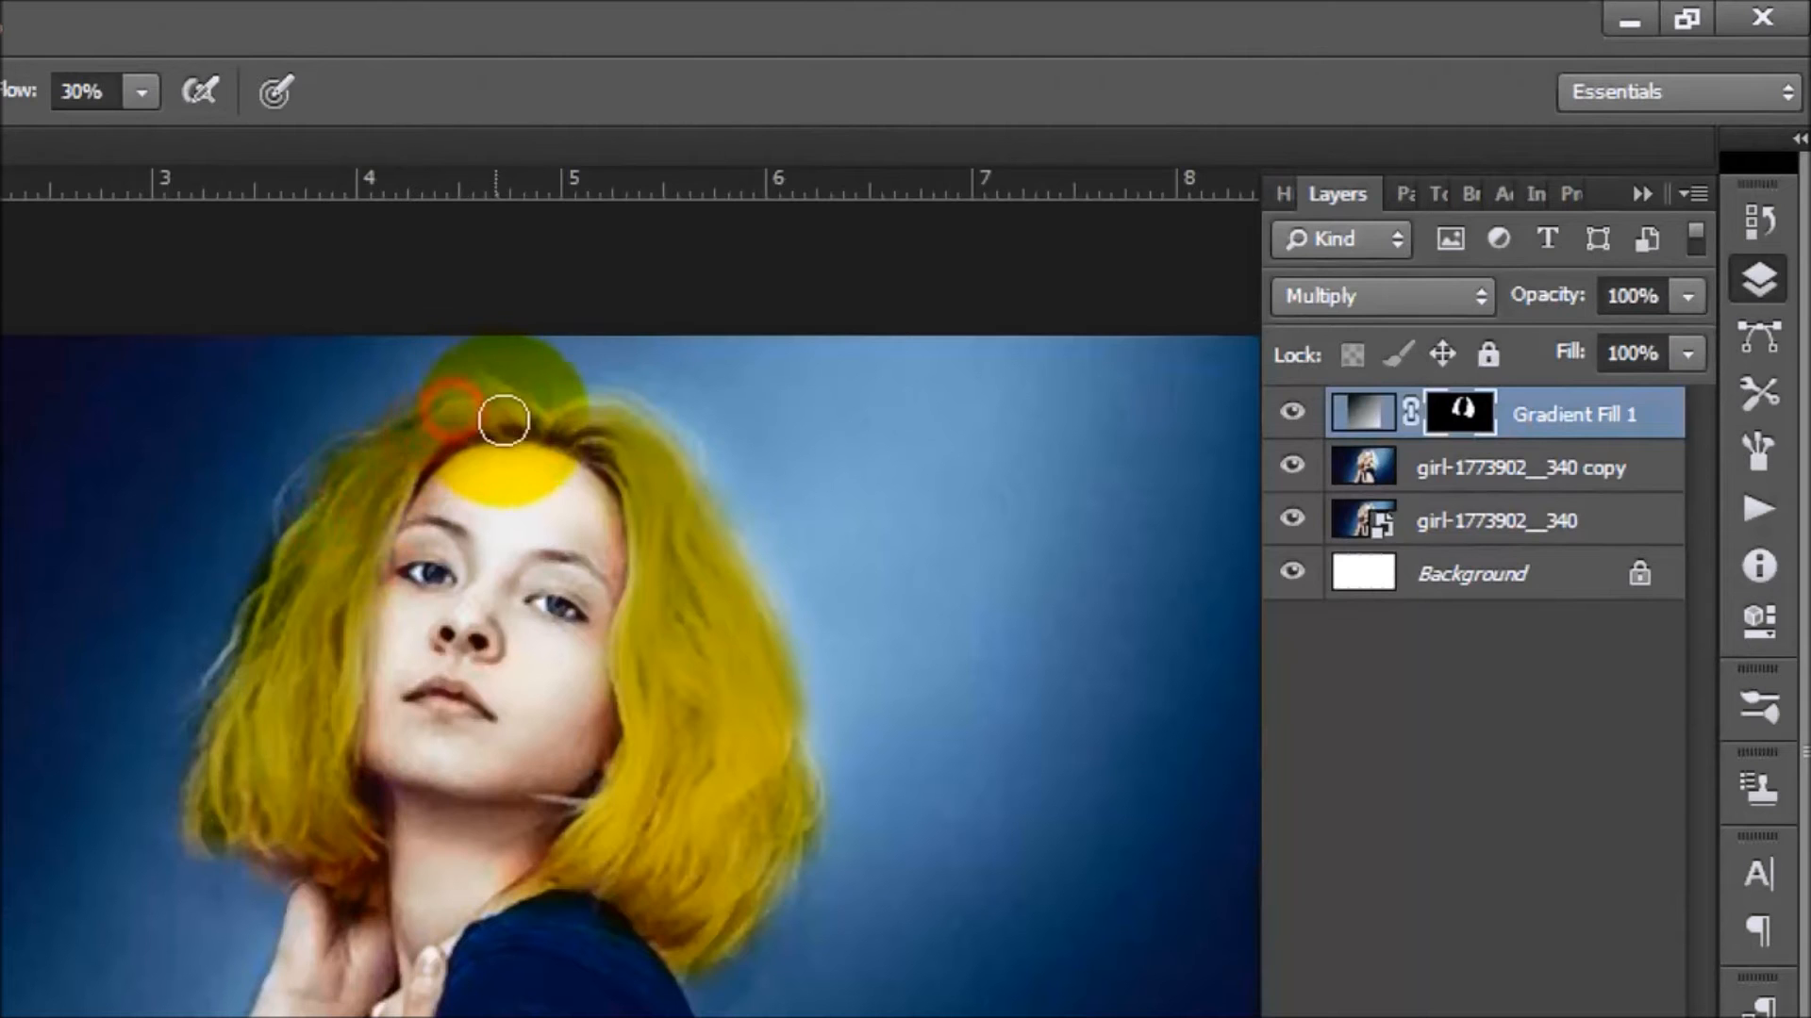
pyautogui.click(592, 418)
pyautogui.click(664, 484)
pyautogui.click(679, 549)
pyautogui.click(785, 743)
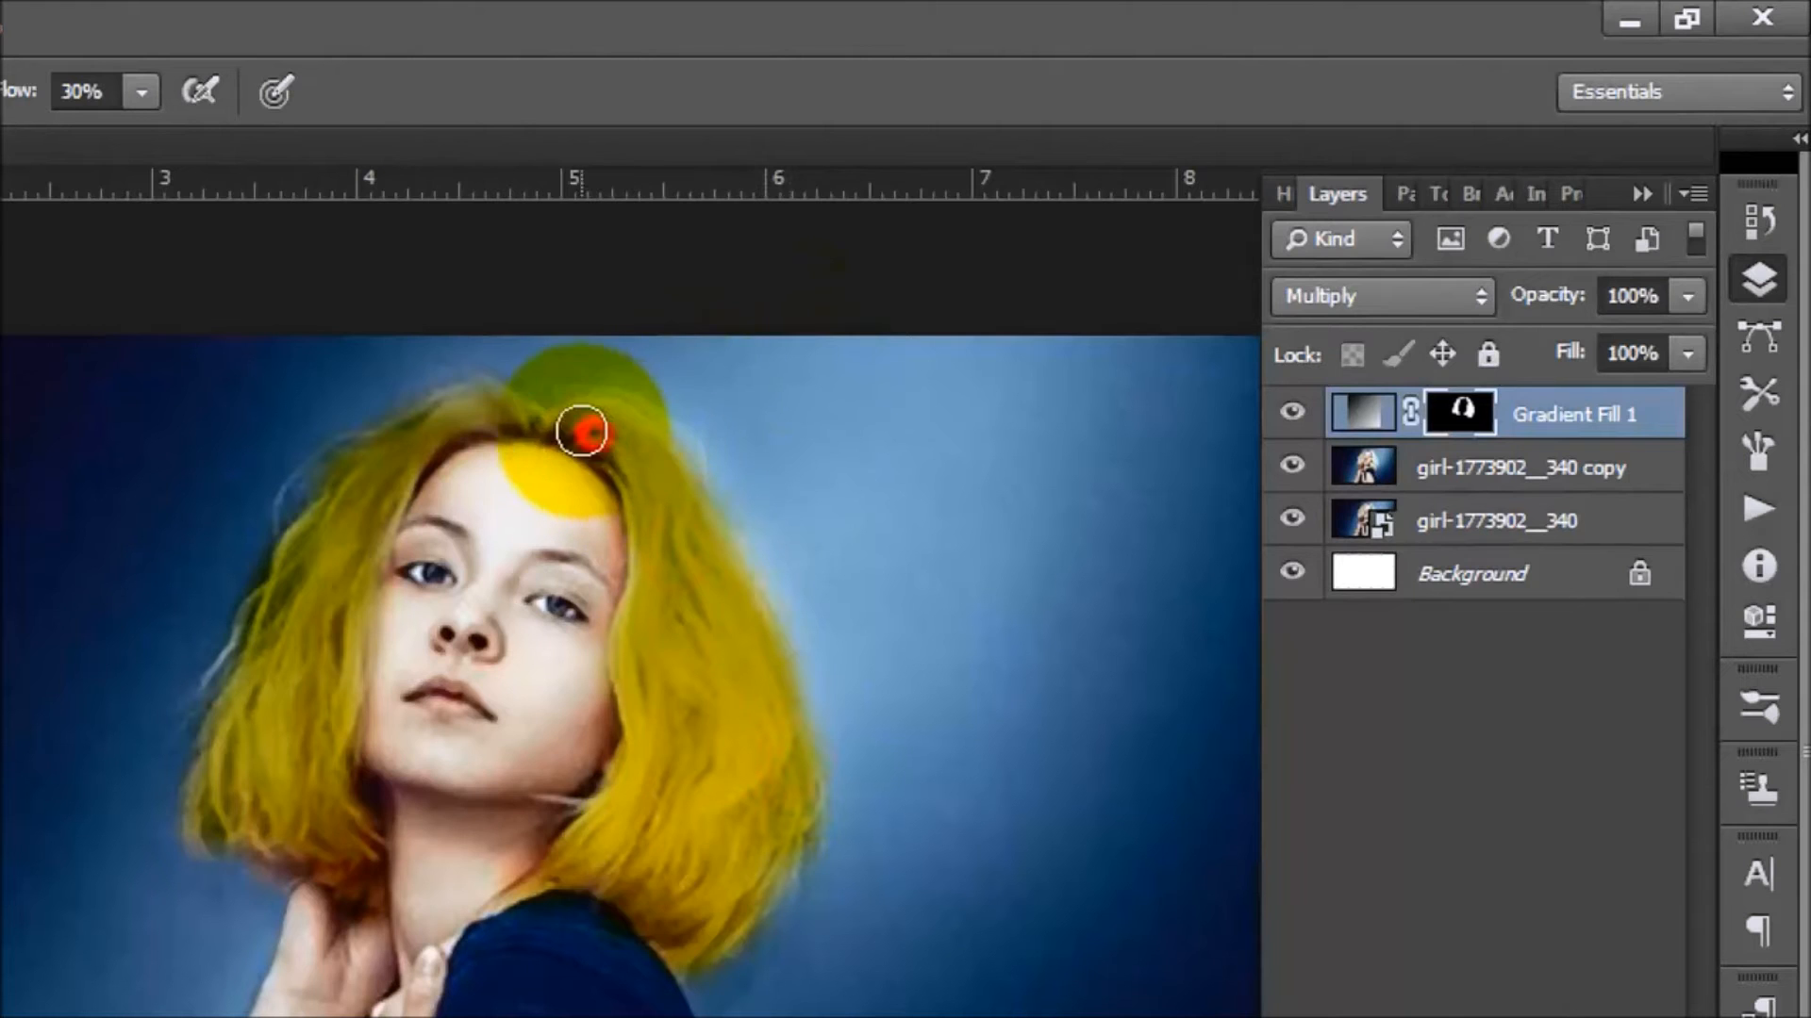
# Step: Fill the remaining gaps in the mask over the top of the head and the left-side hair down to the tips
pyautogui.click(481, 413)
pyautogui.click(456, 415)
pyautogui.click(396, 471)
pyautogui.click(311, 647)
pyautogui.click(331, 606)
pyautogui.click(307, 707)
pyautogui.click(241, 775)
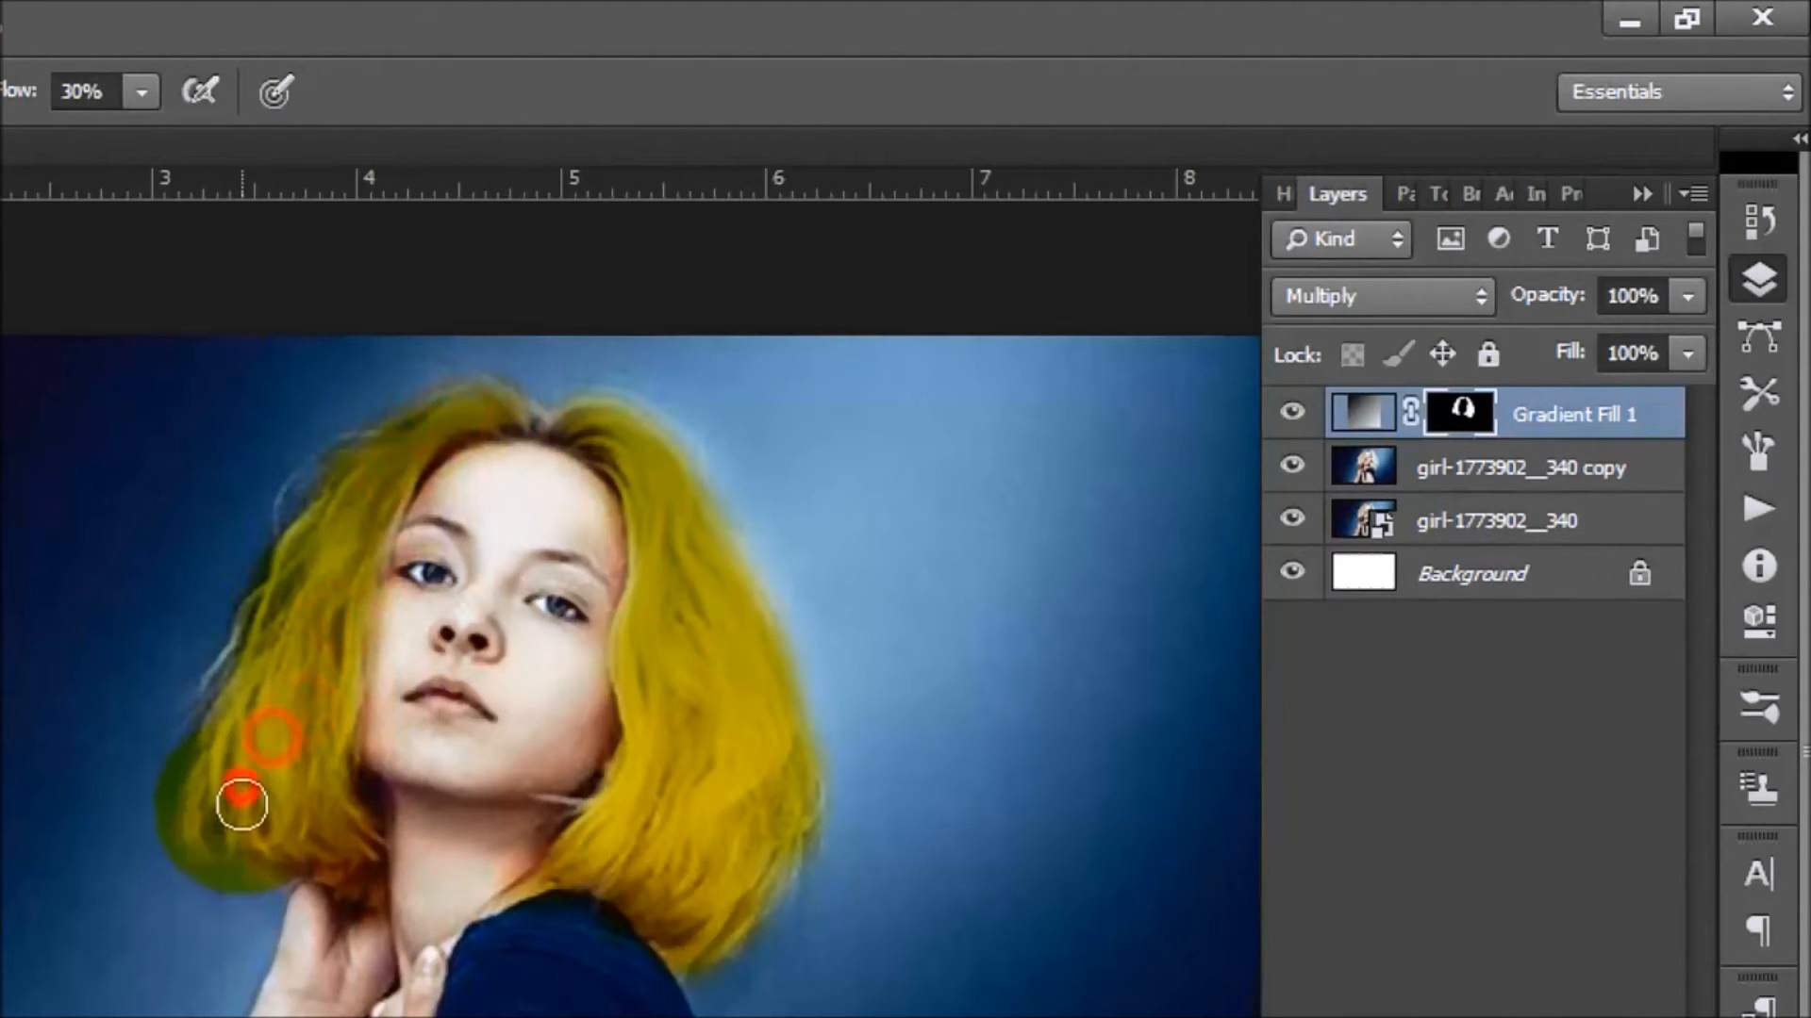
pyautogui.click(253, 800)
pyautogui.click(275, 823)
pyautogui.click(320, 853)
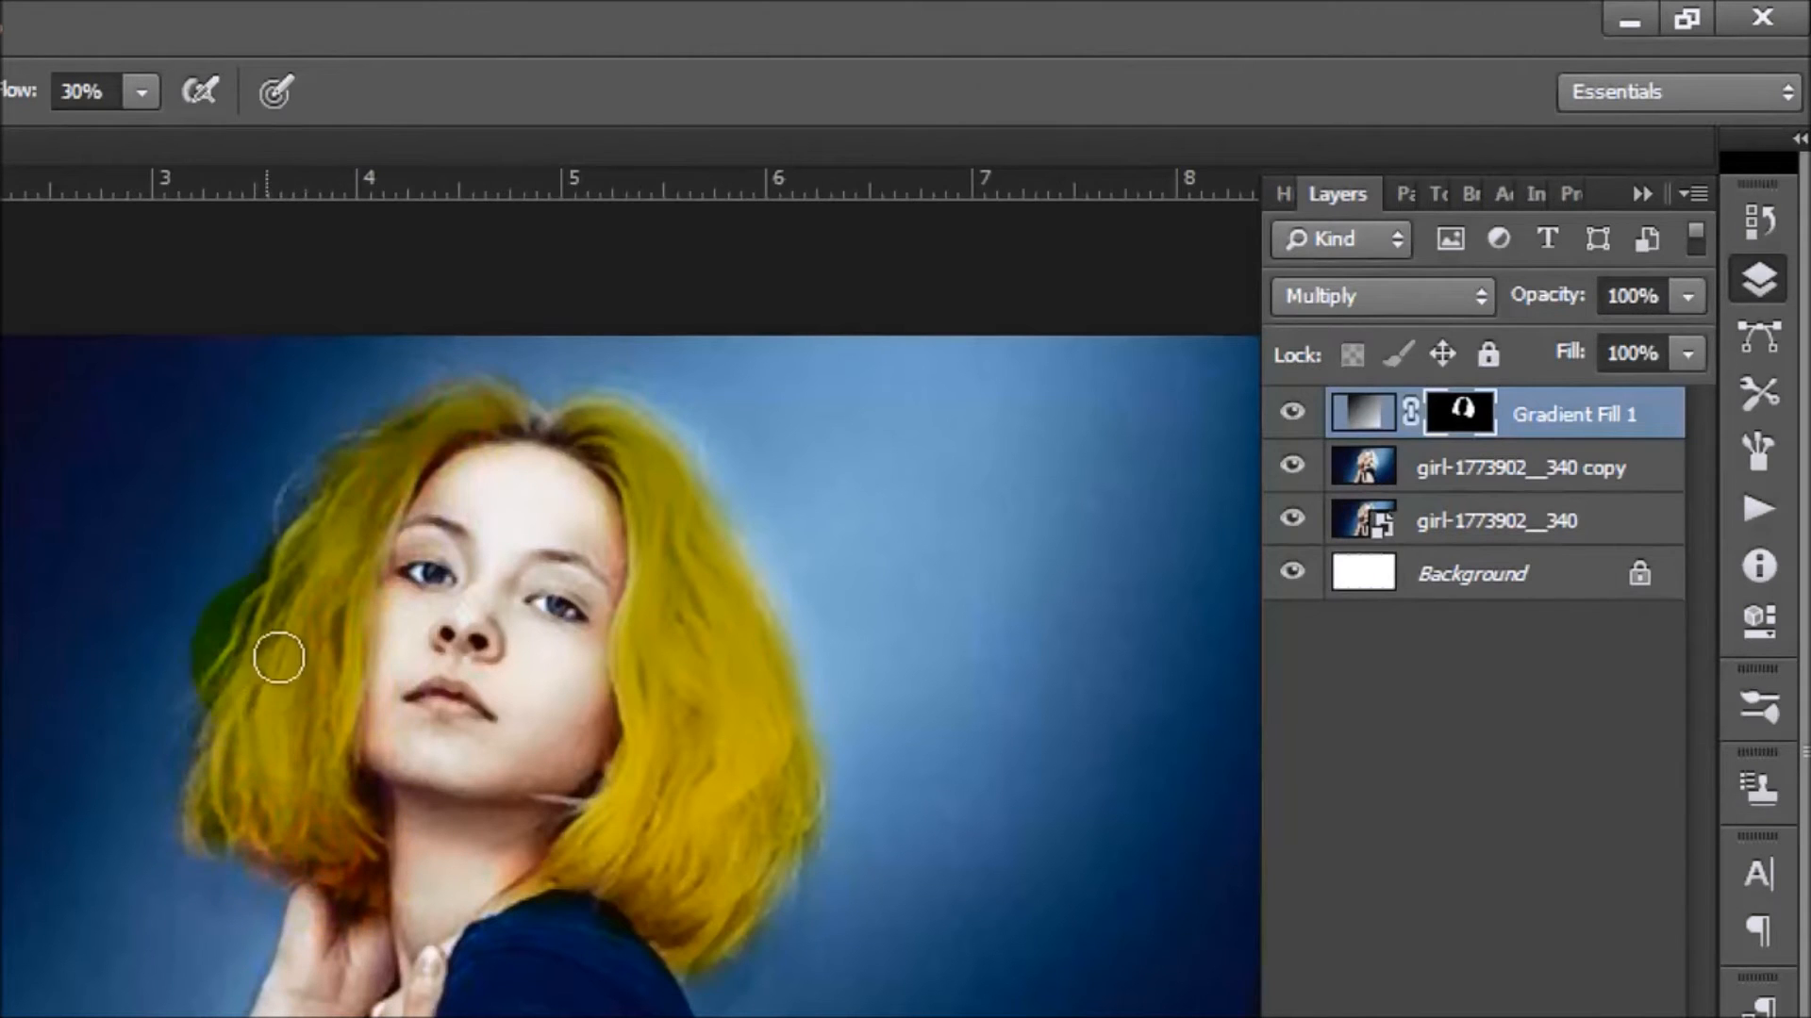
pyautogui.click(235, 751)
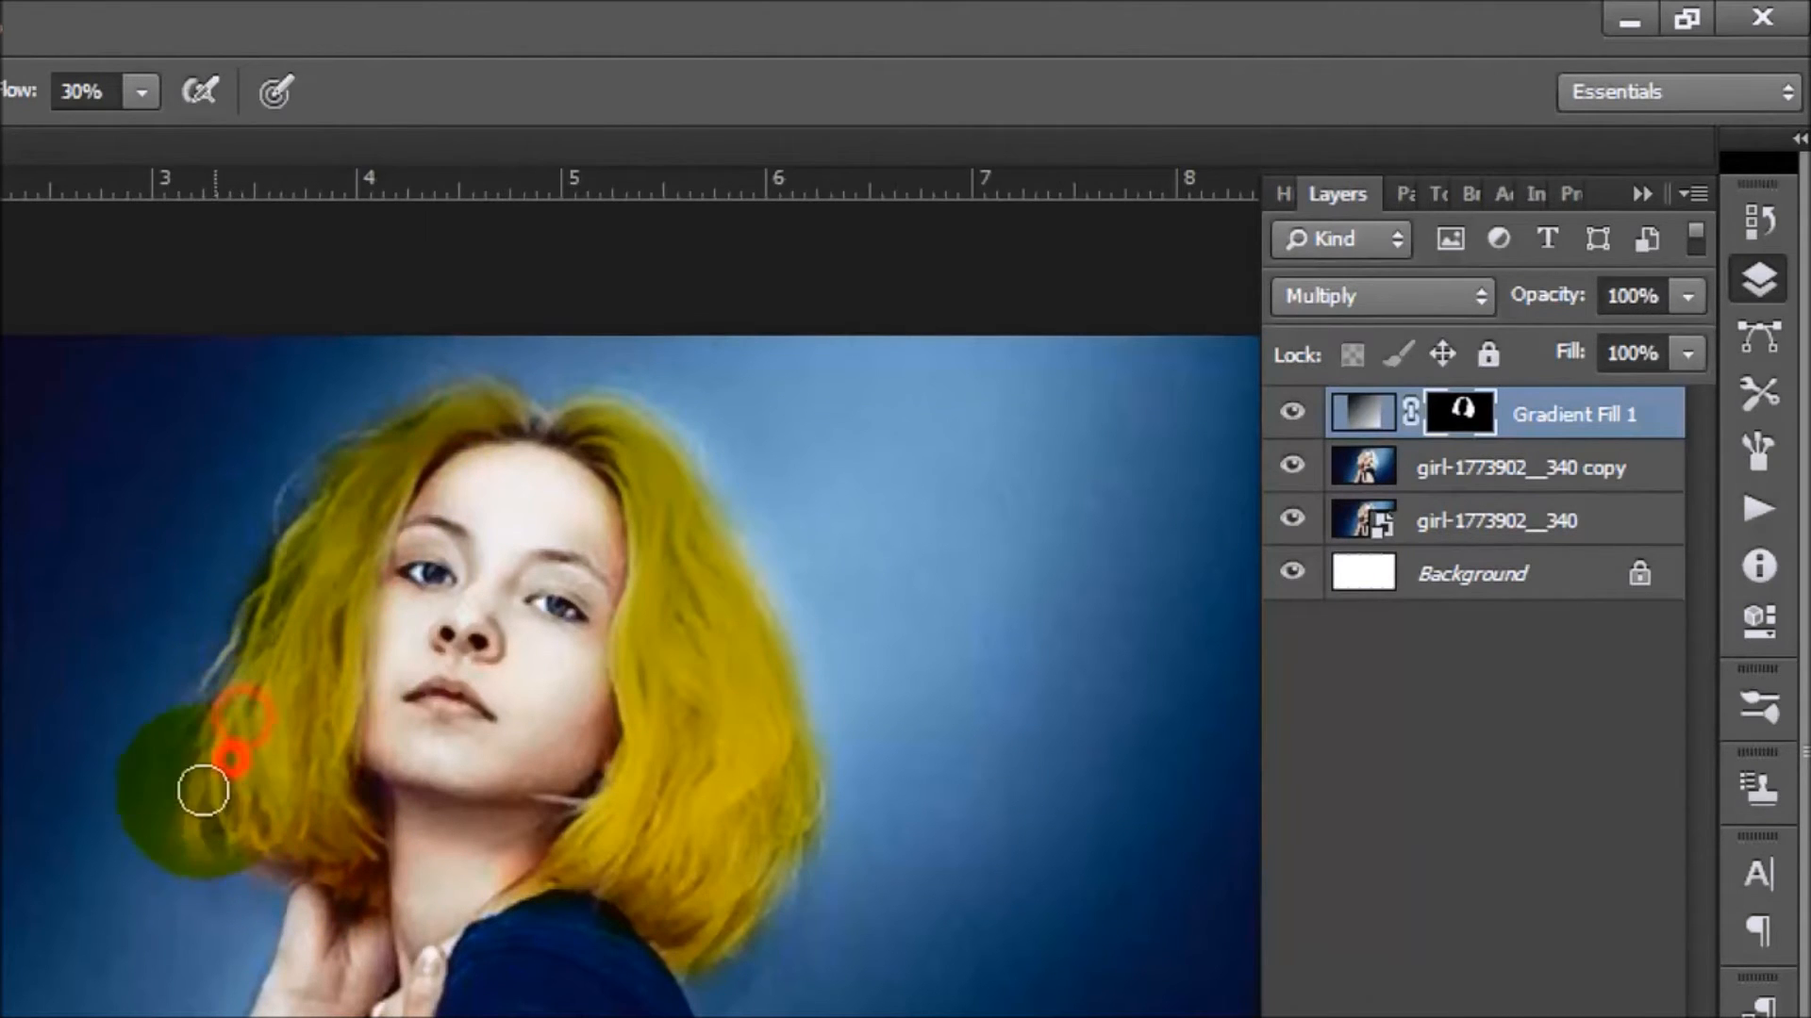
pyautogui.click(199, 798)
pyautogui.click(215, 810)
pyautogui.click(326, 542)
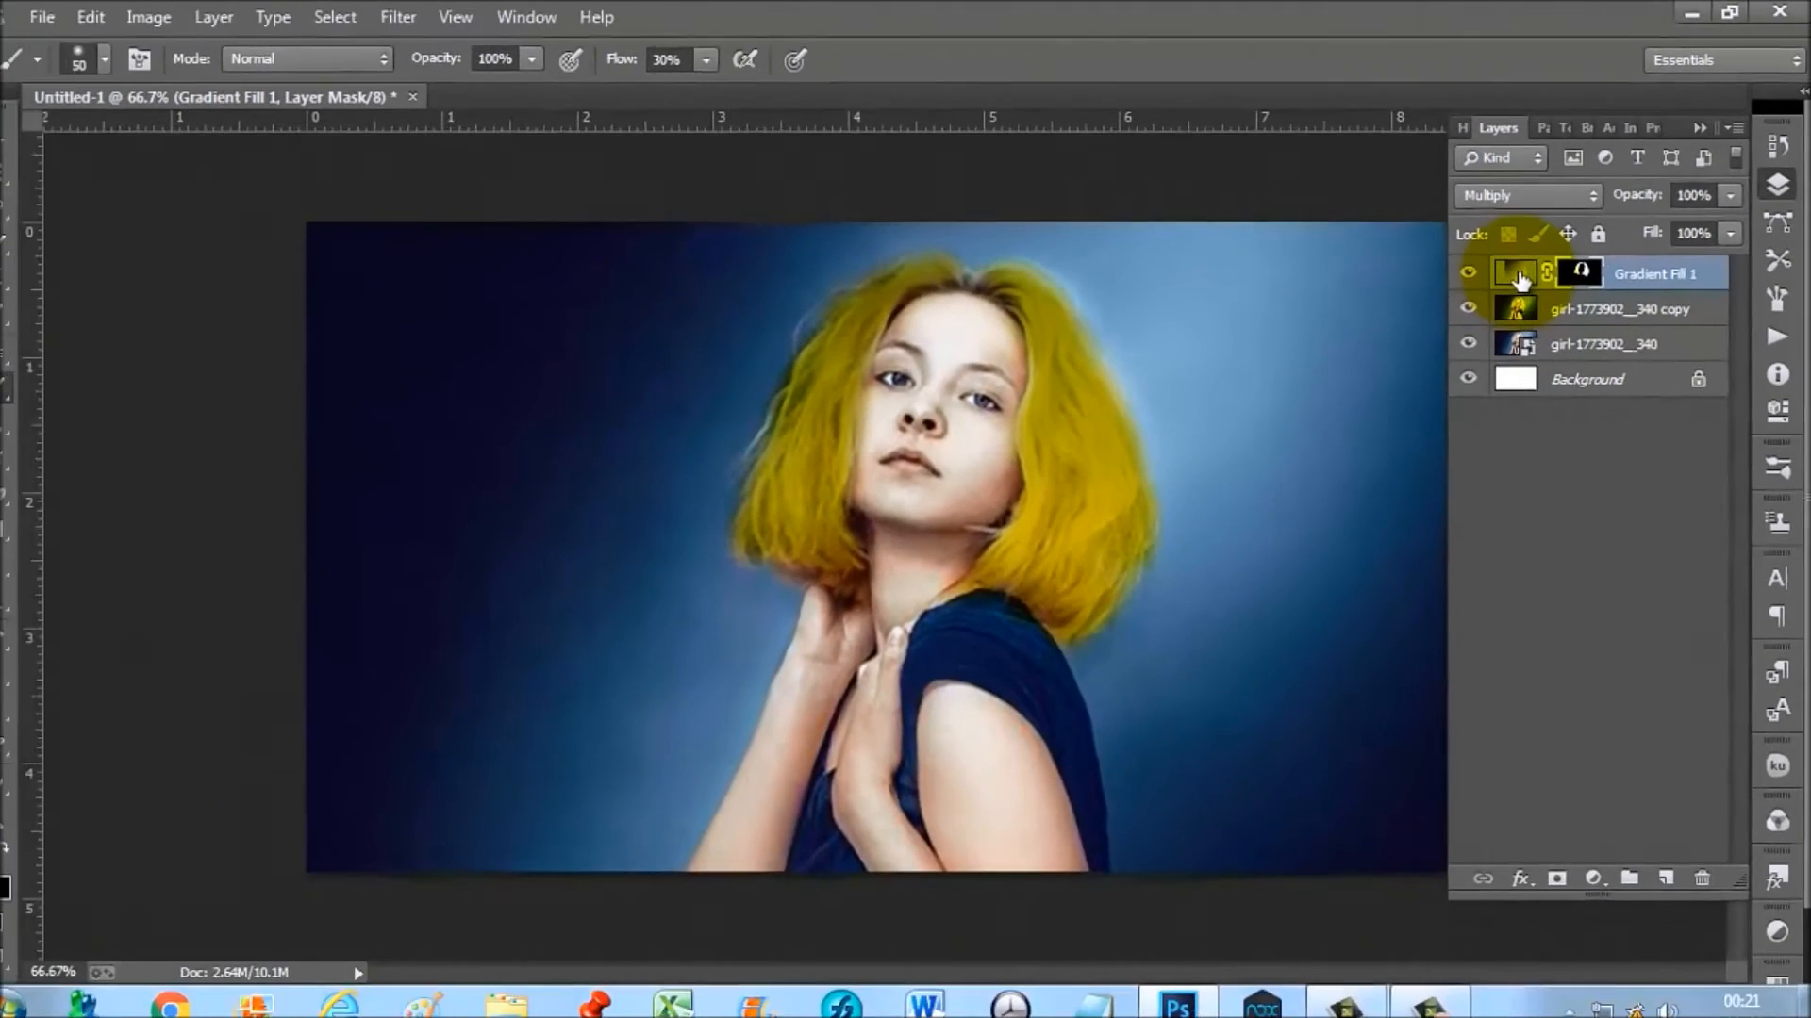
# Step: Recolor the starting stop of the hair gradient fill to a darker gold with 85% saturation and 78% brightness
pyautogui.doubleClick(1363, 412)
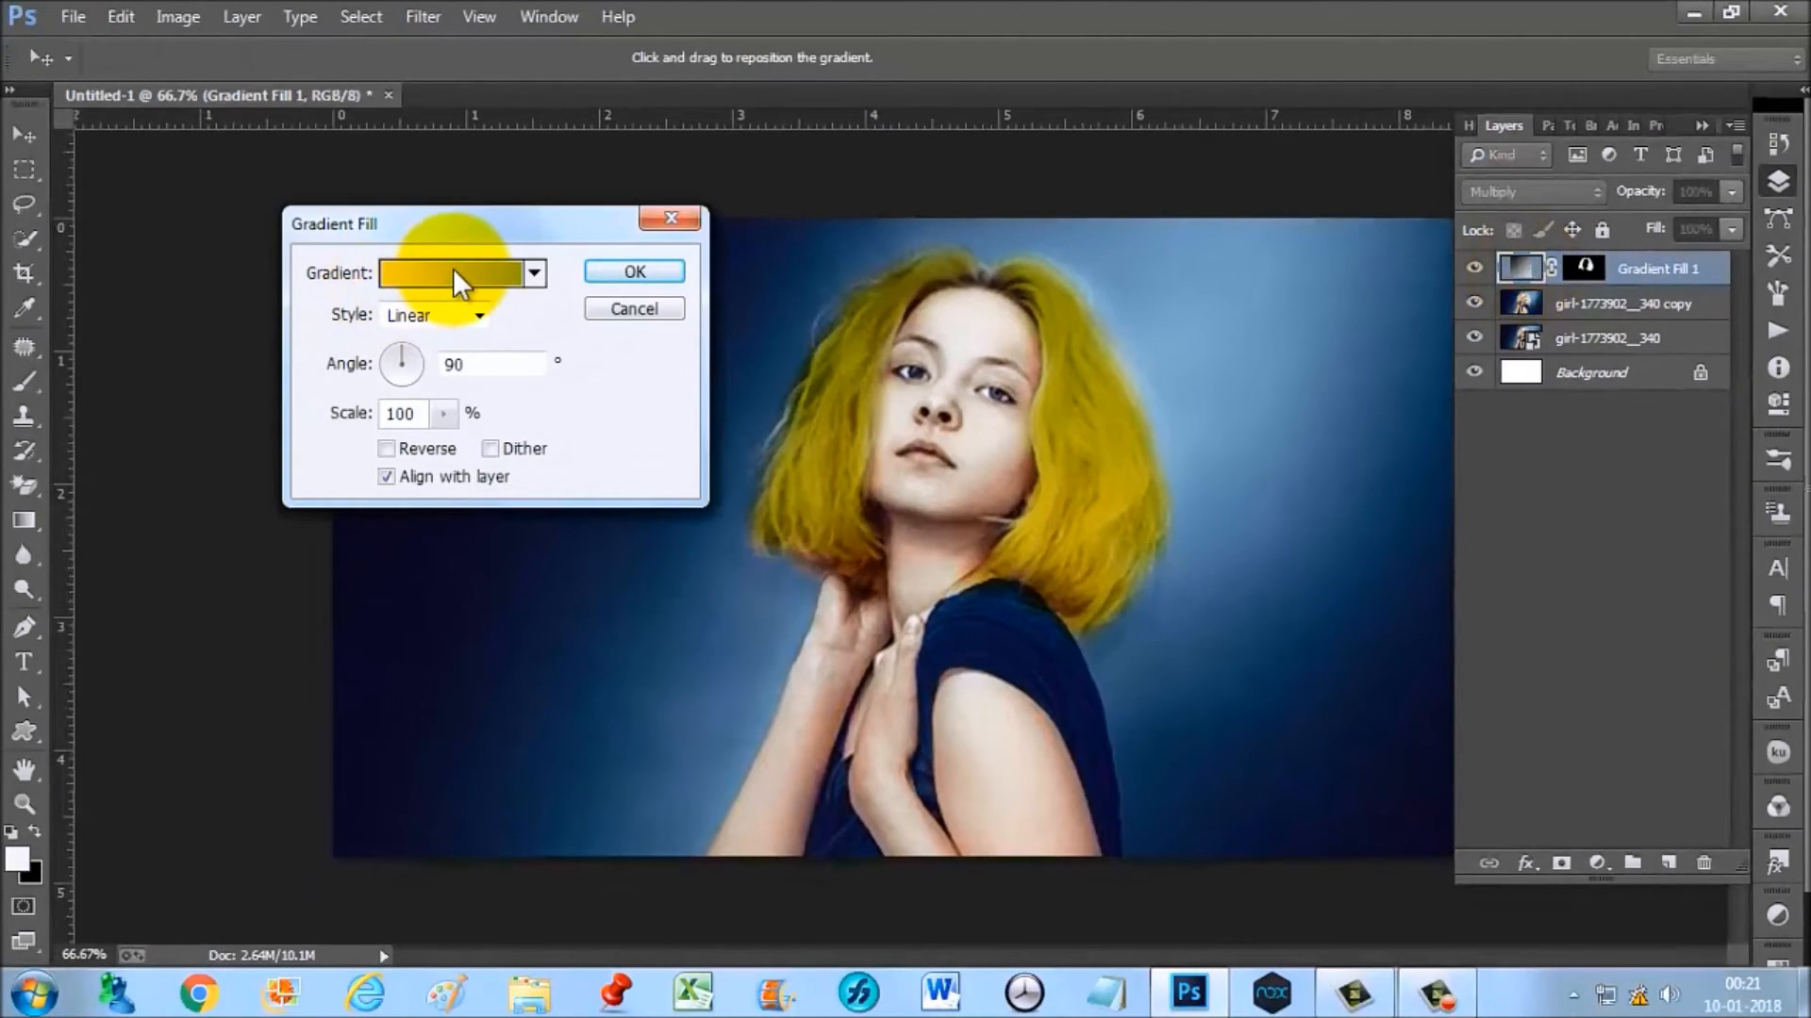
pyautogui.click(454, 268)
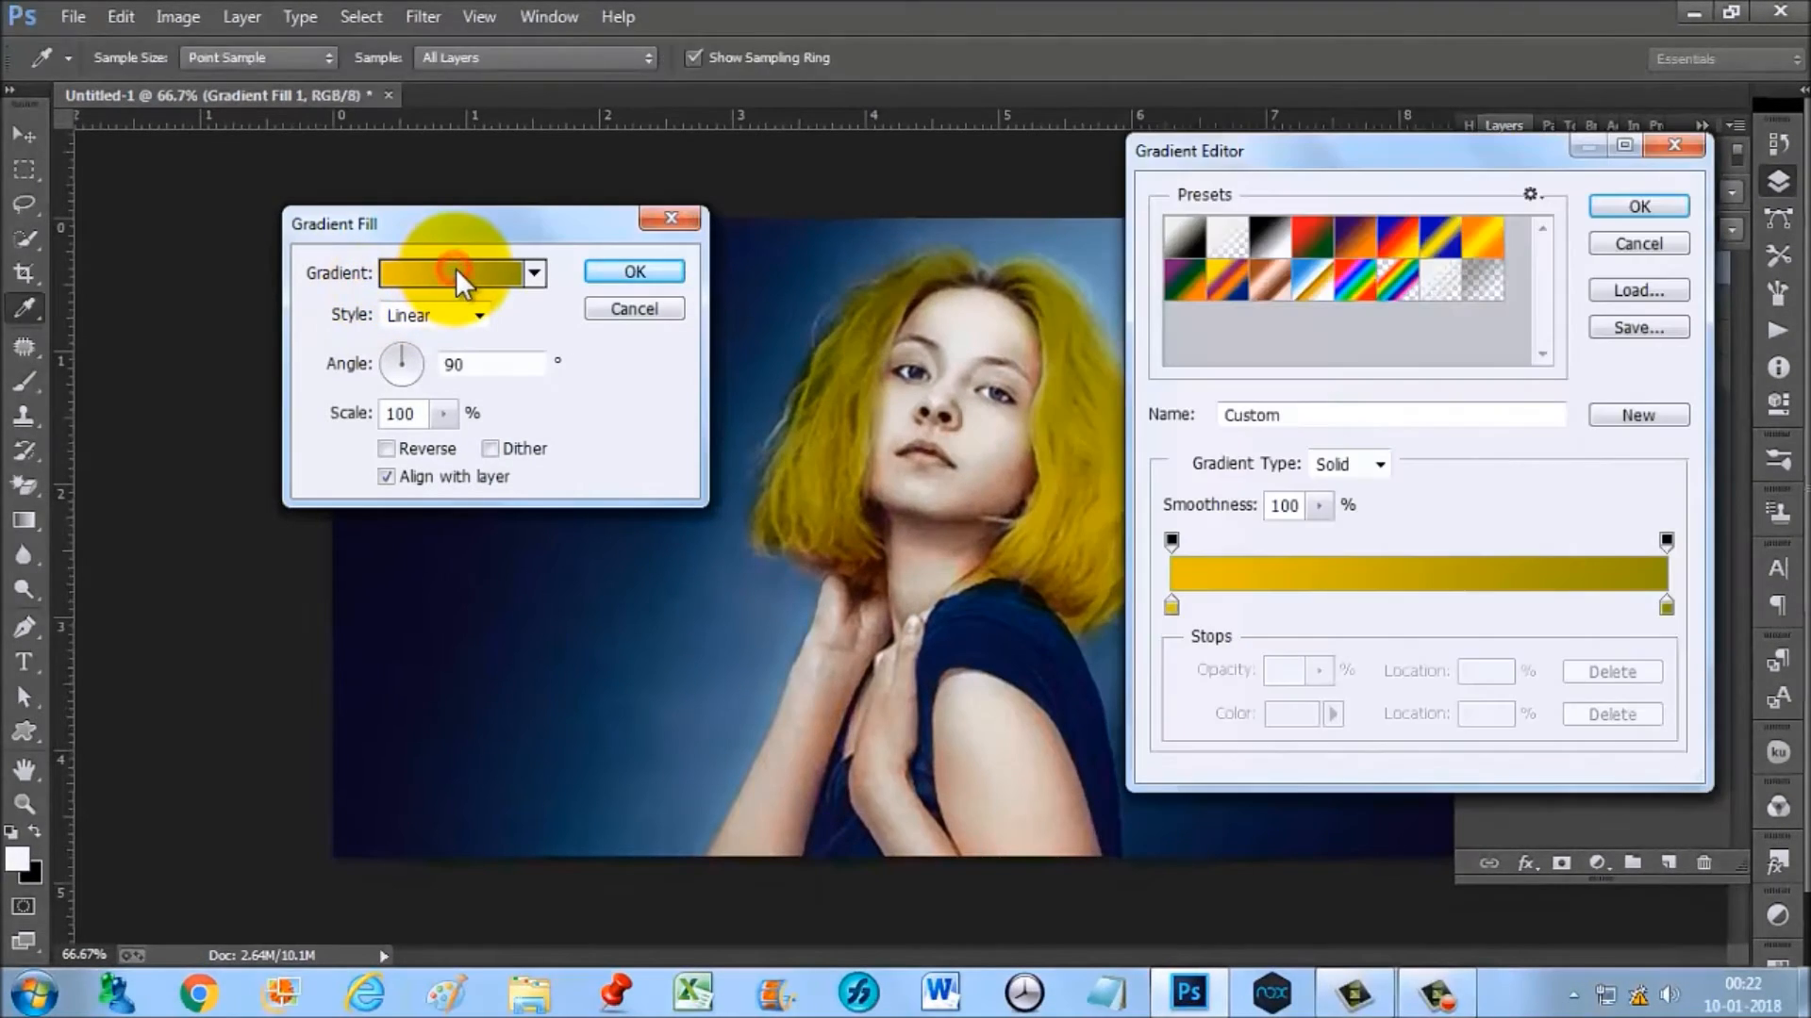
pyautogui.click(1170, 604)
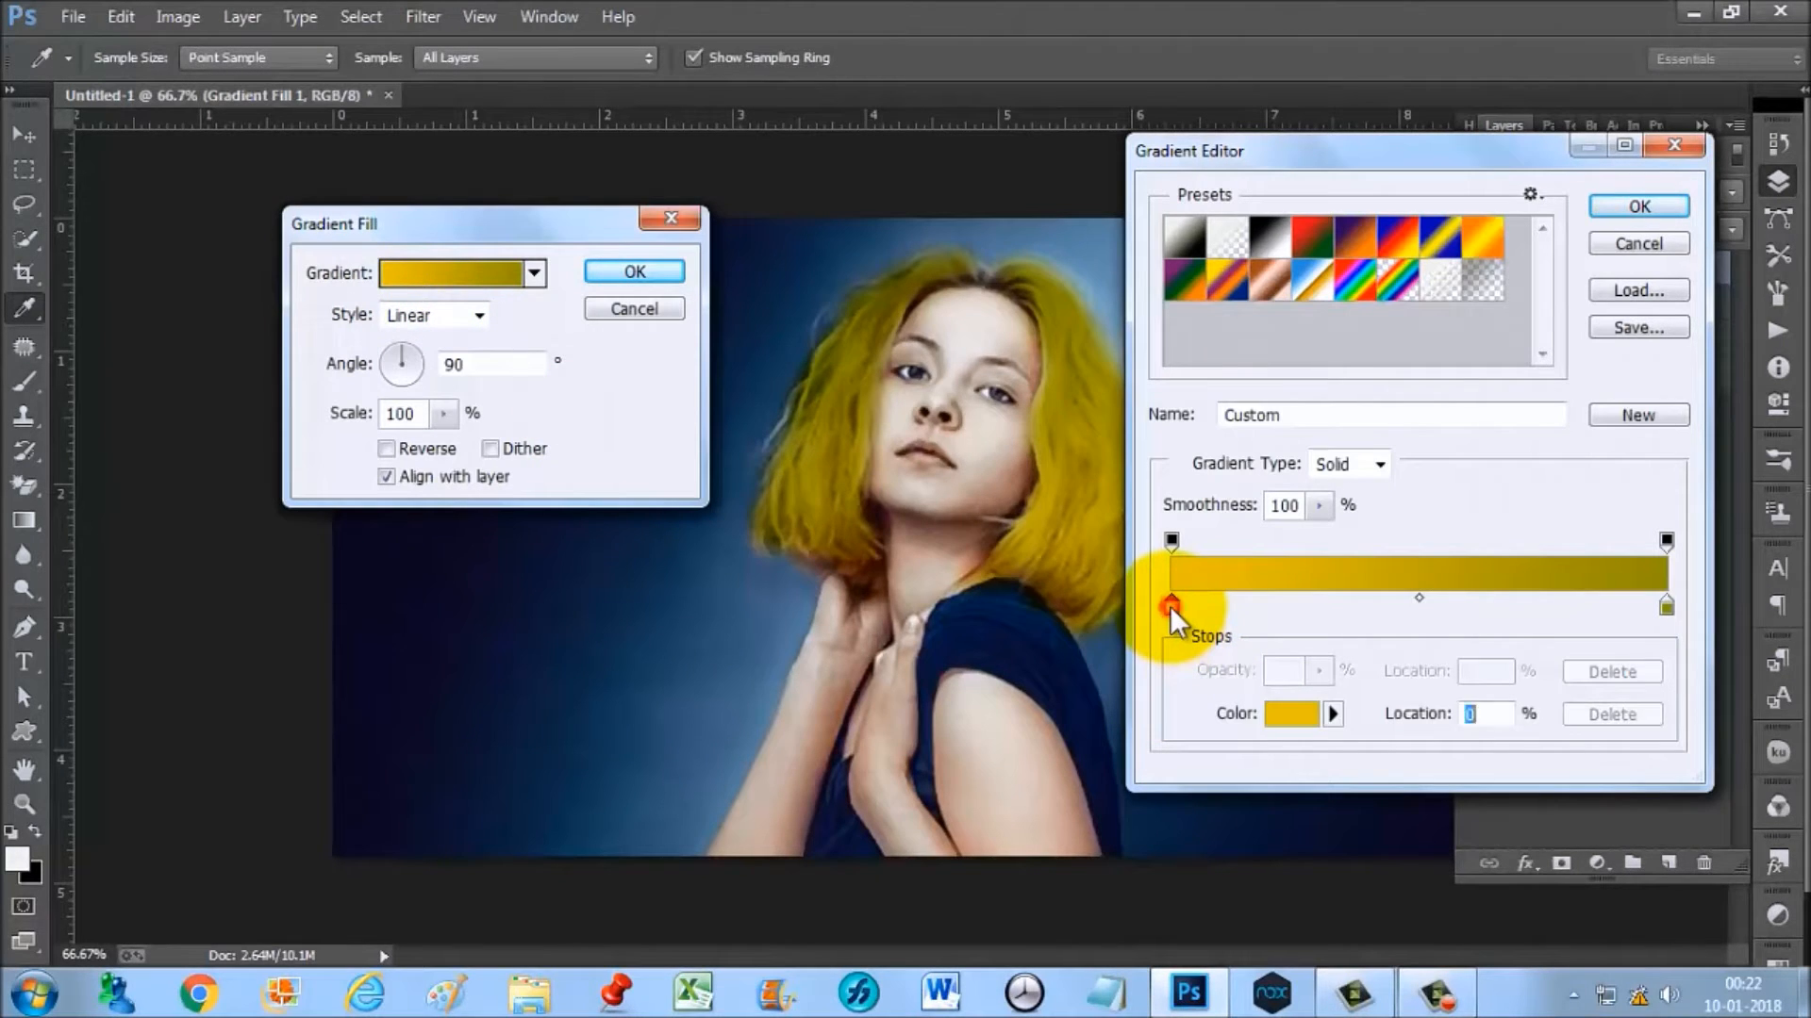
pyautogui.click(1306, 714)
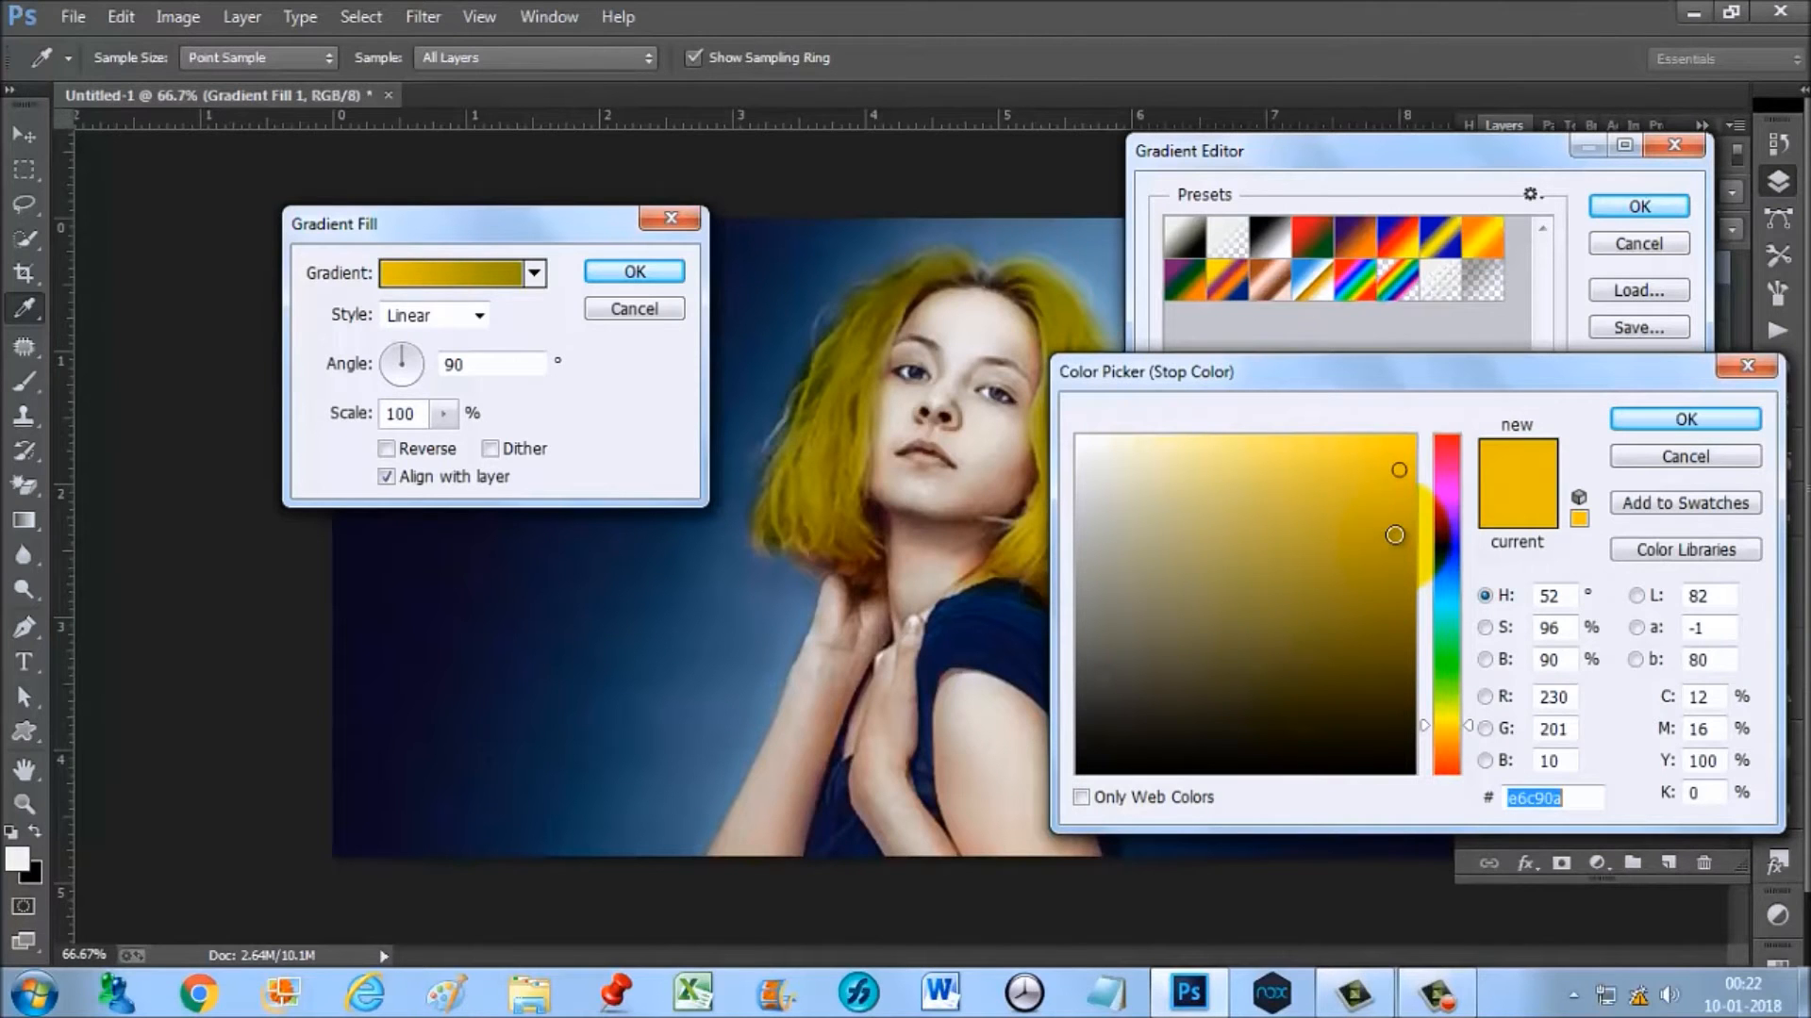
pyautogui.moveTo(1444, 387); pyautogui.dragTo(1457, 577)
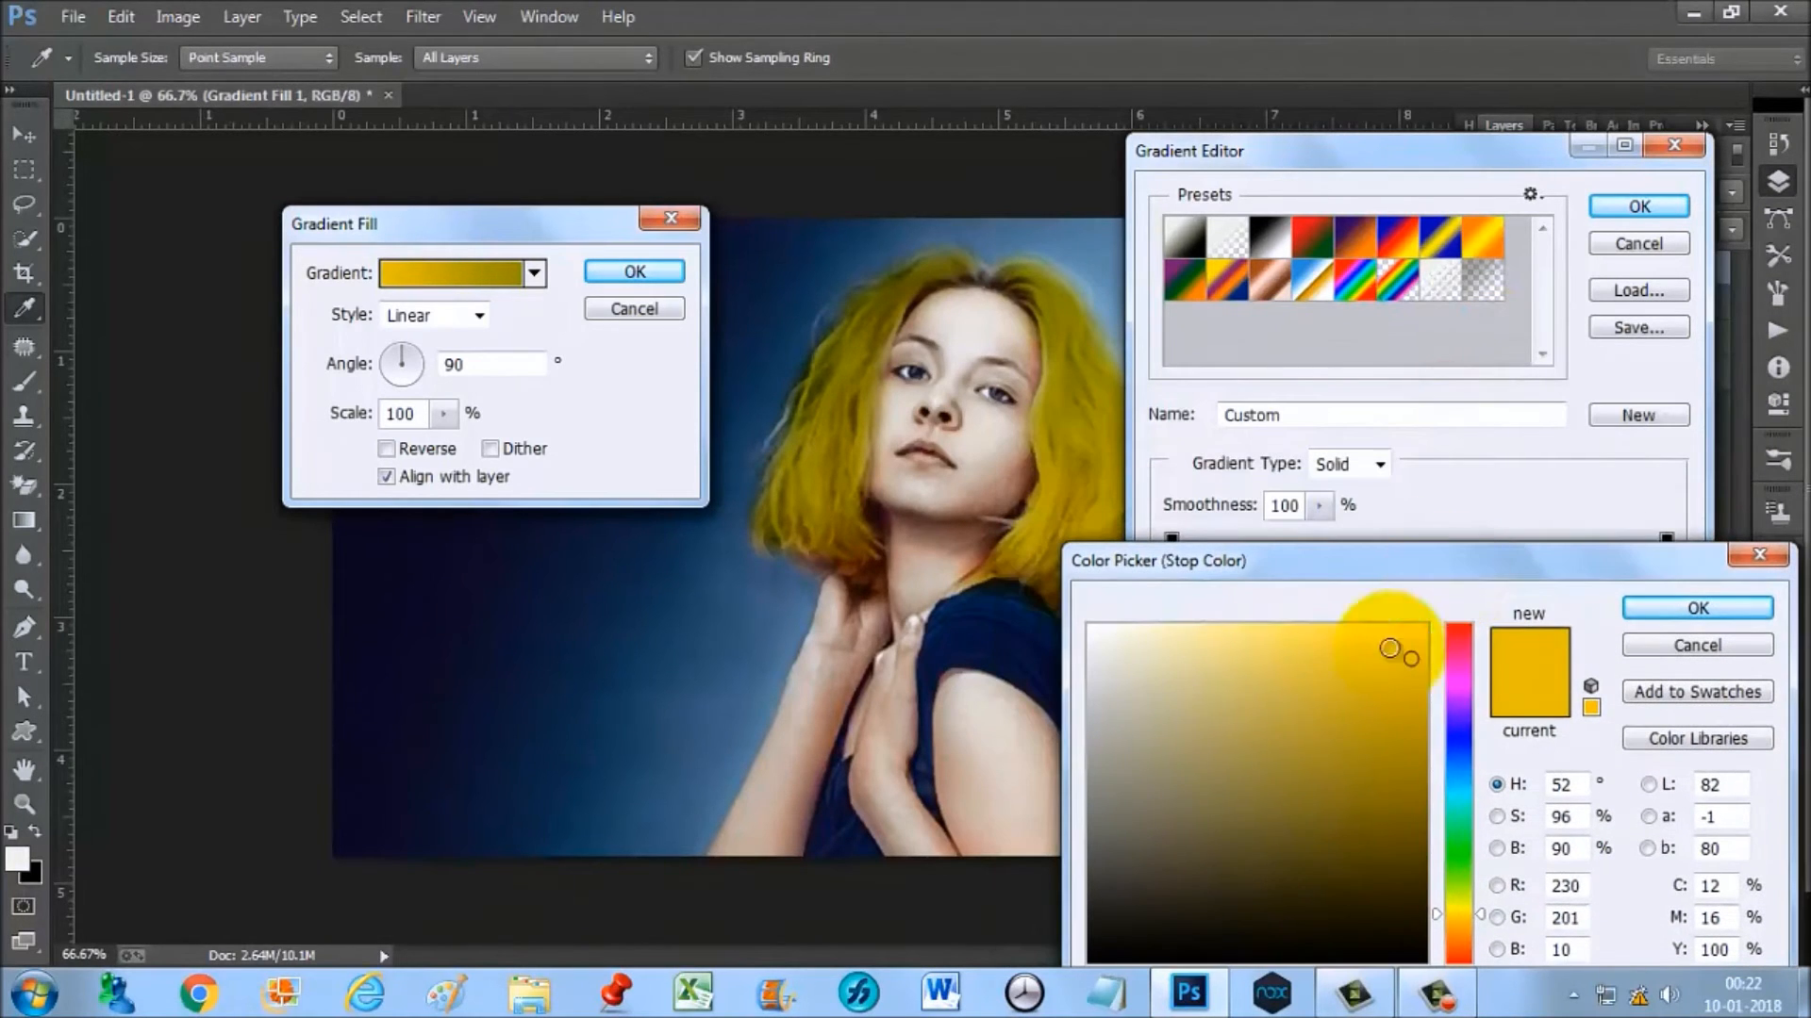
pyautogui.click(1376, 698)
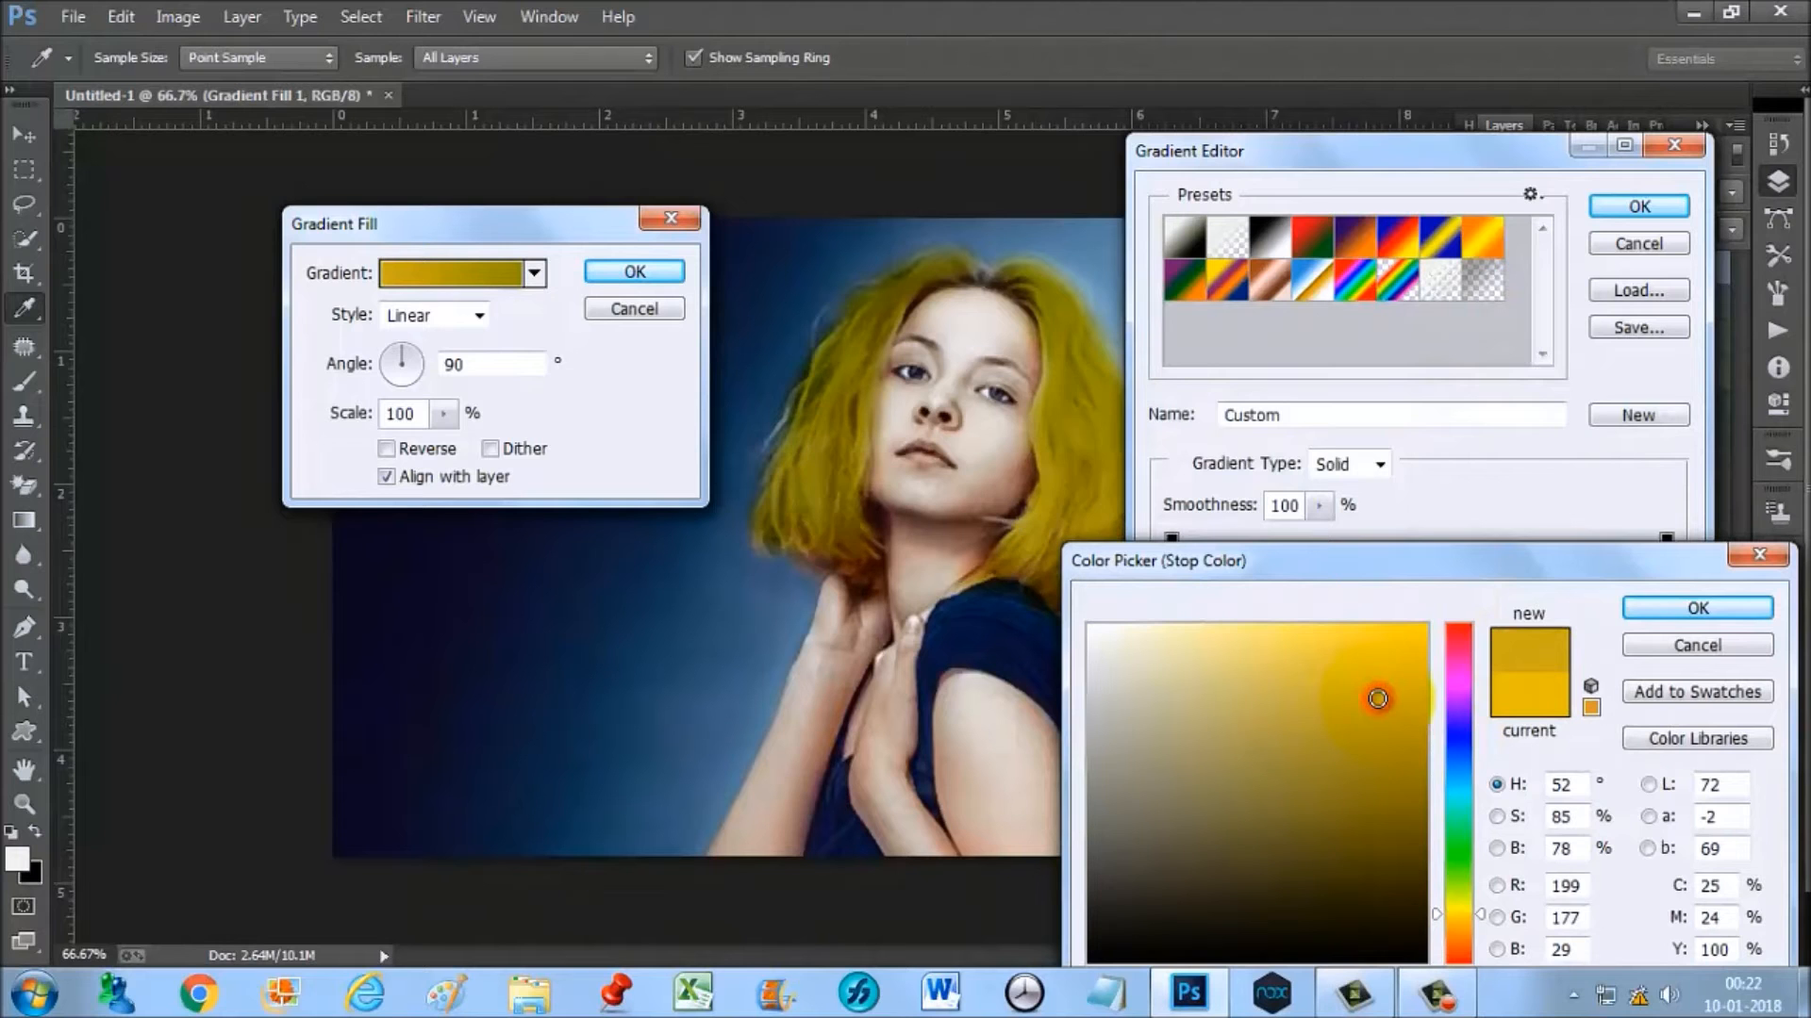
pyautogui.moveTo(1507, 564); pyautogui.dragTo(1225, 598)
pyautogui.click(1374, 634)
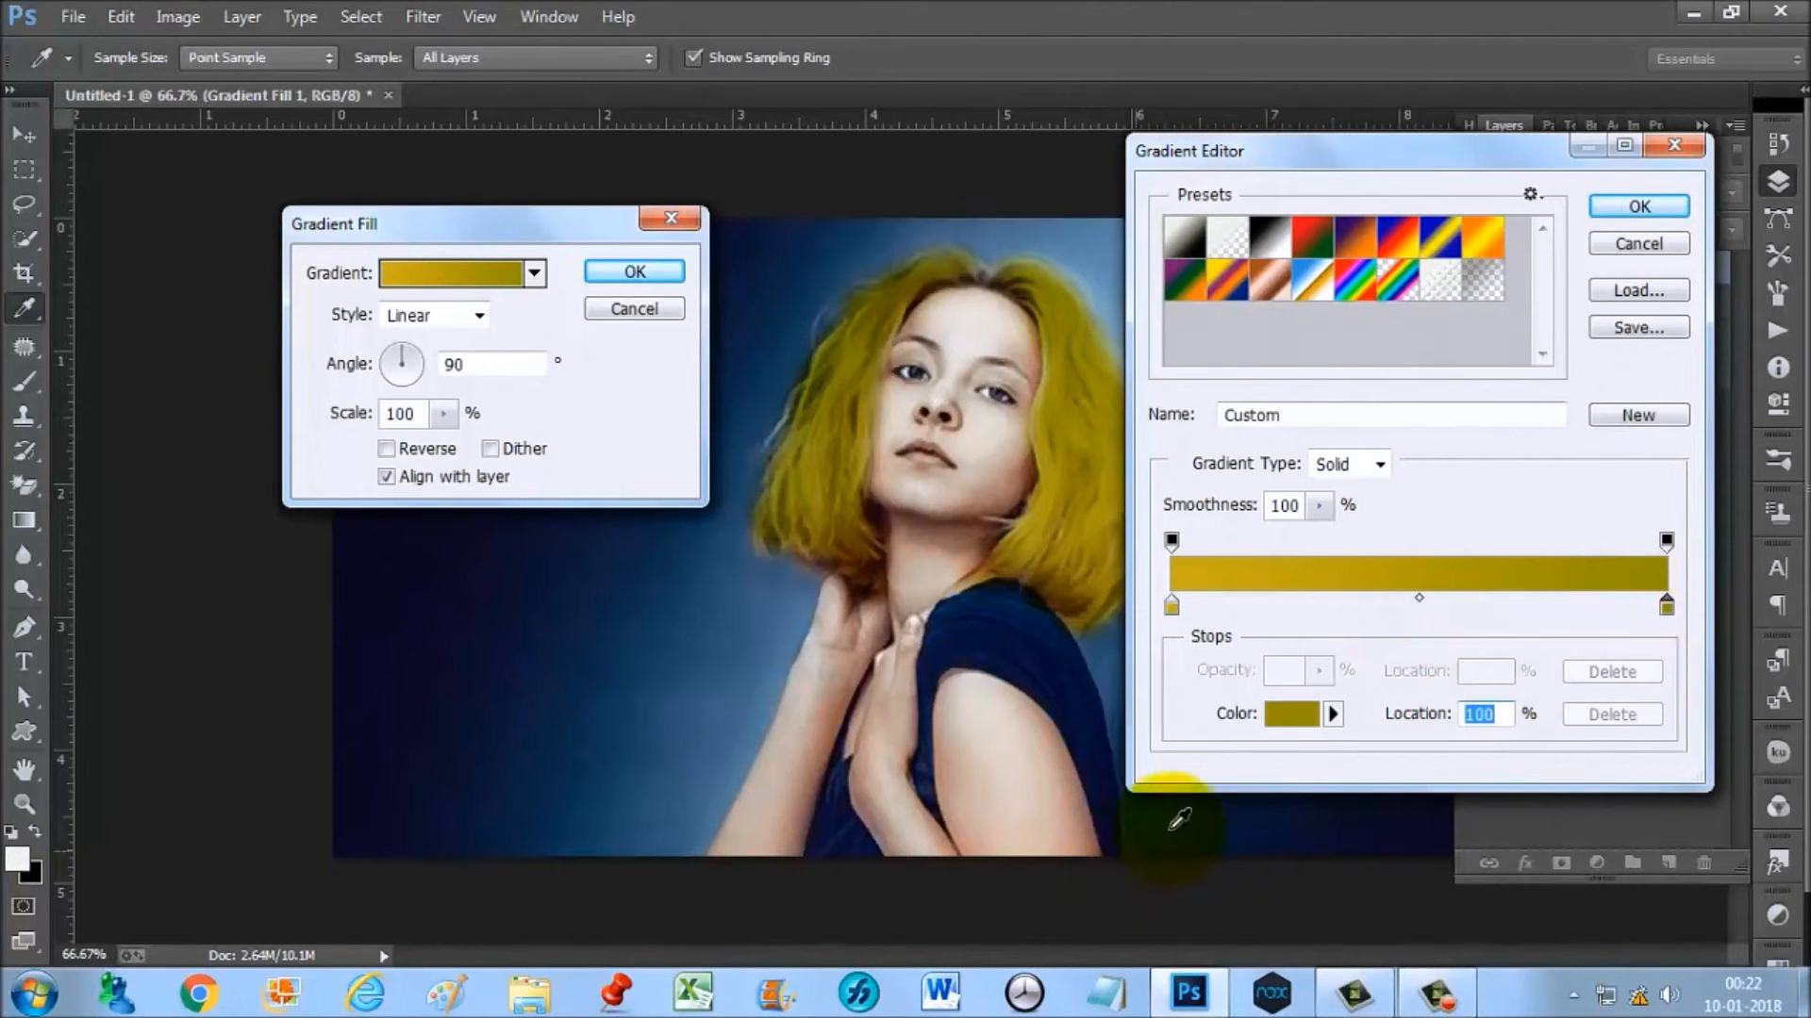
# Step: Darken the gradient's end stop to olive with 96% saturation and 47% brightness, and apply the gradient to the fill layer
pyautogui.click(1309, 717)
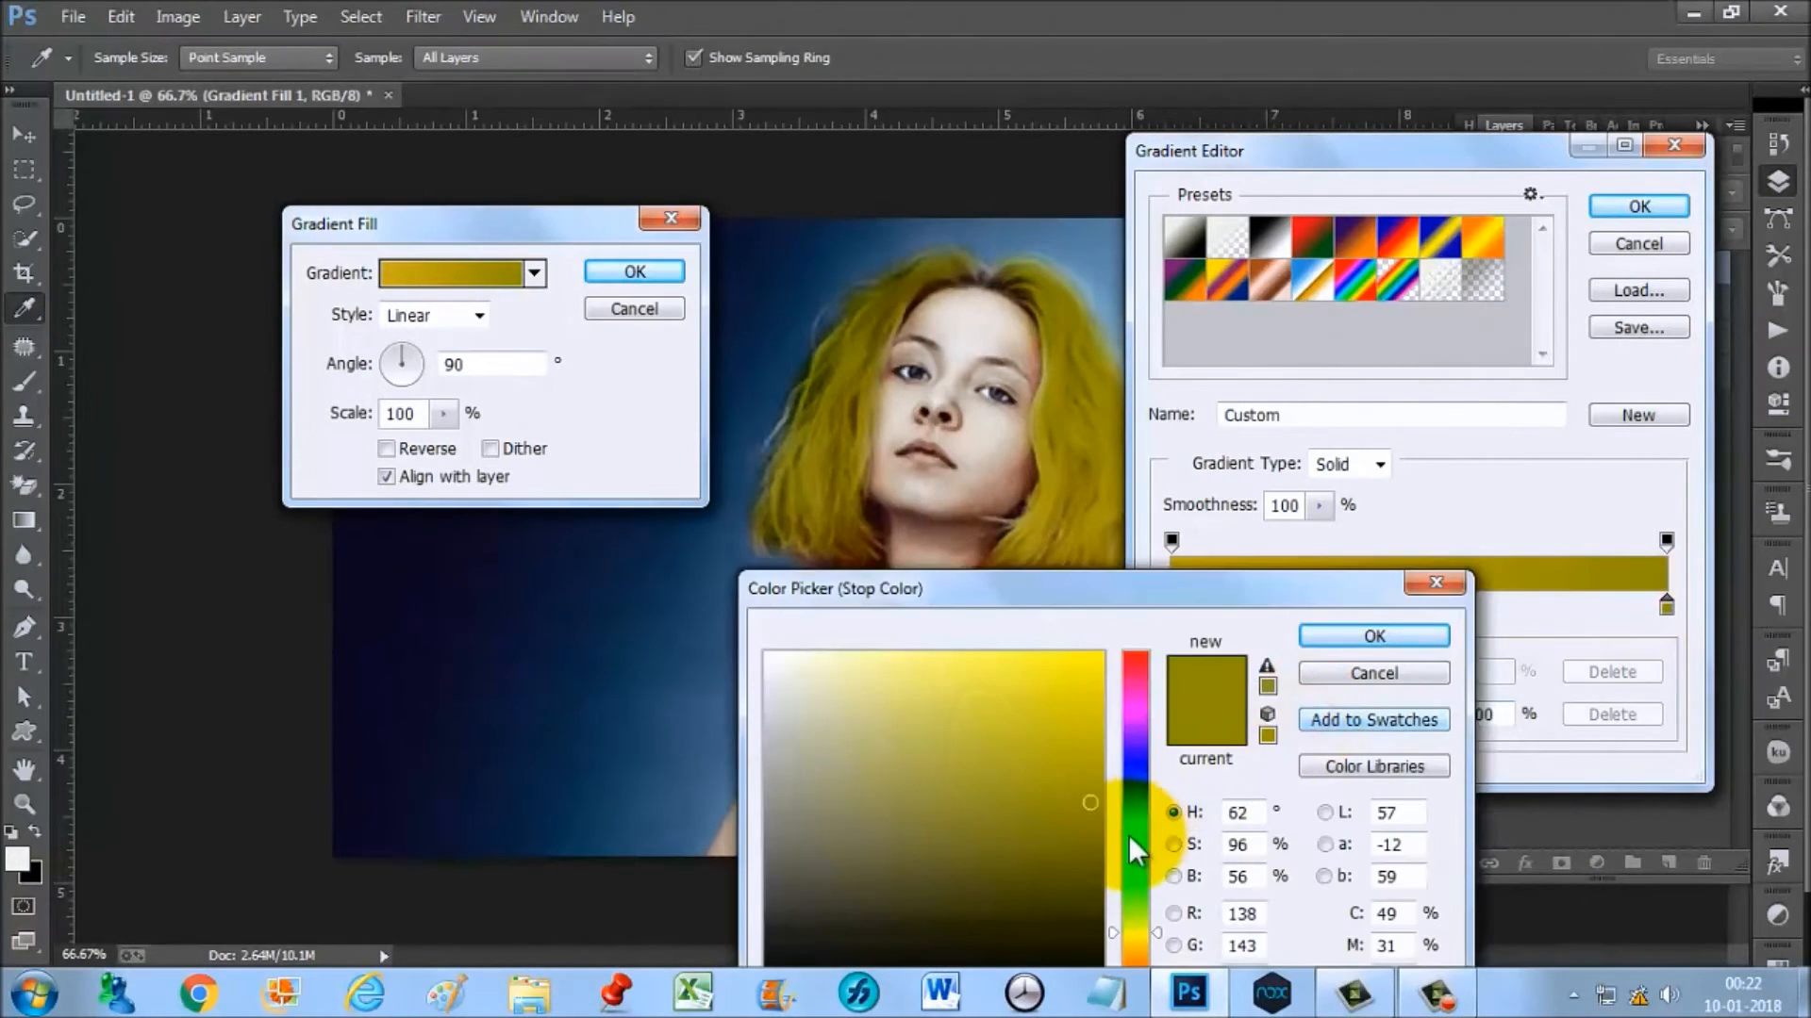
pyautogui.click(1088, 832)
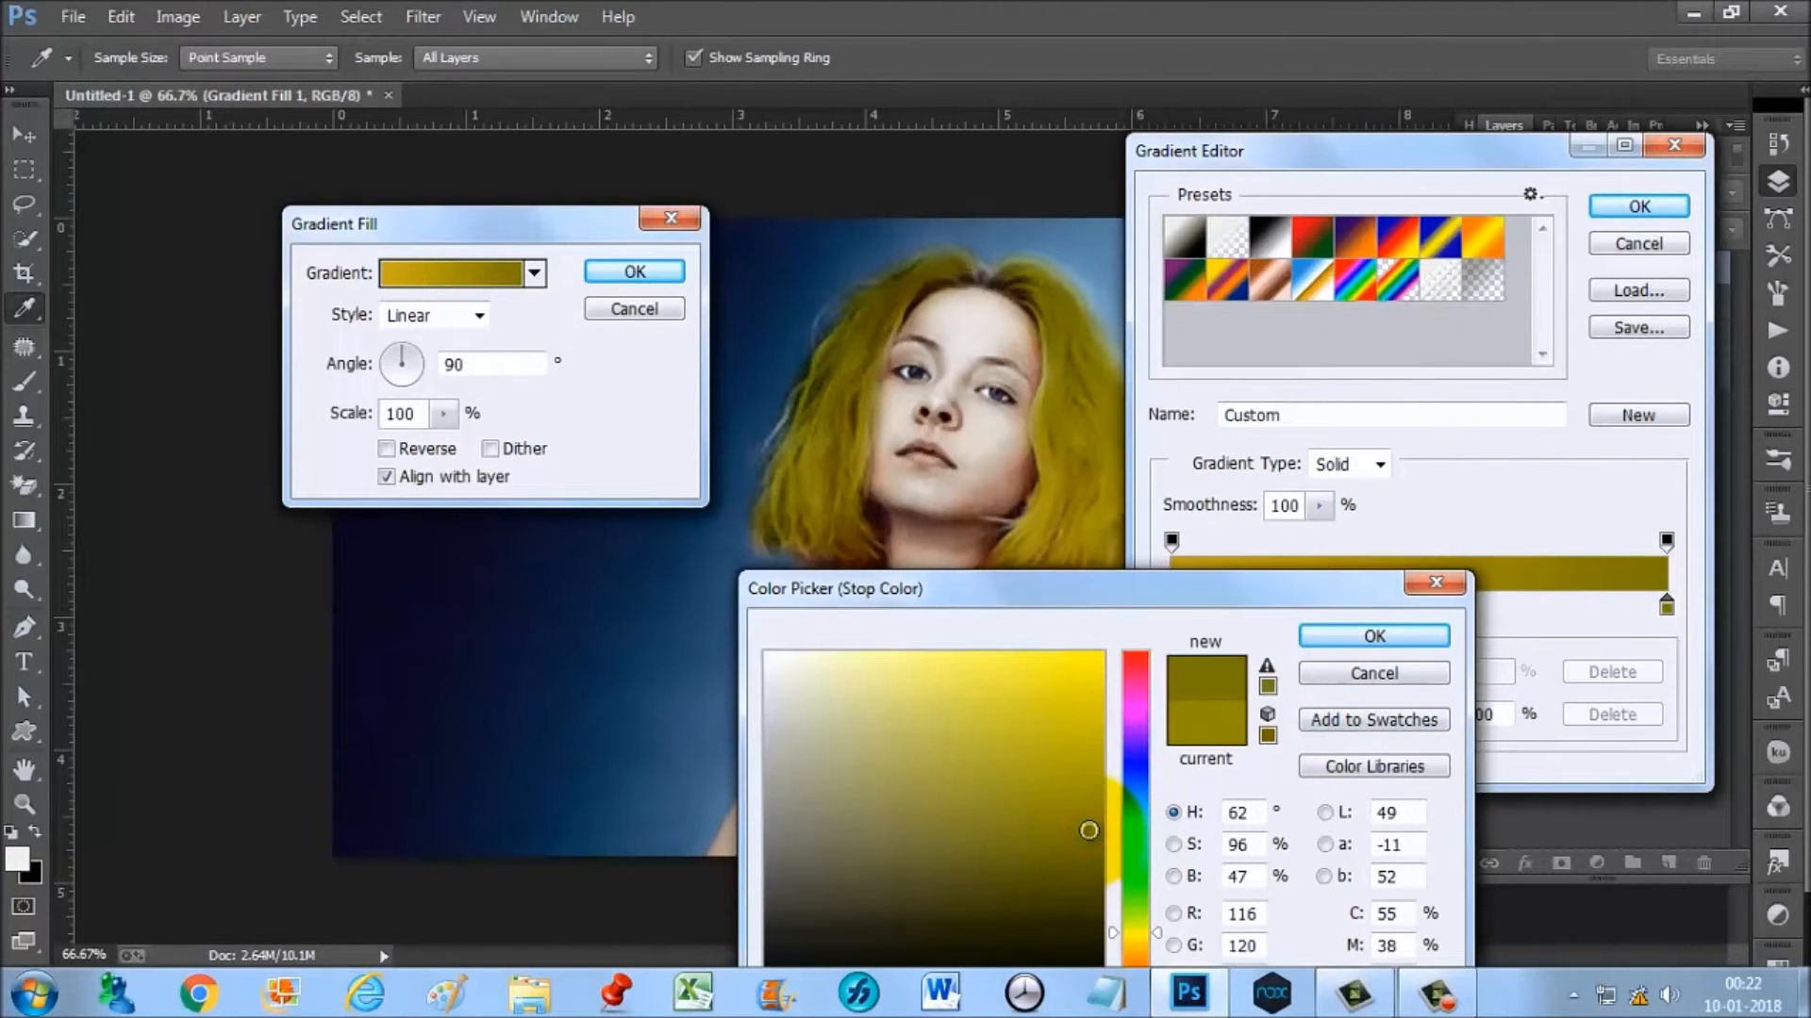
pyautogui.click(1374, 635)
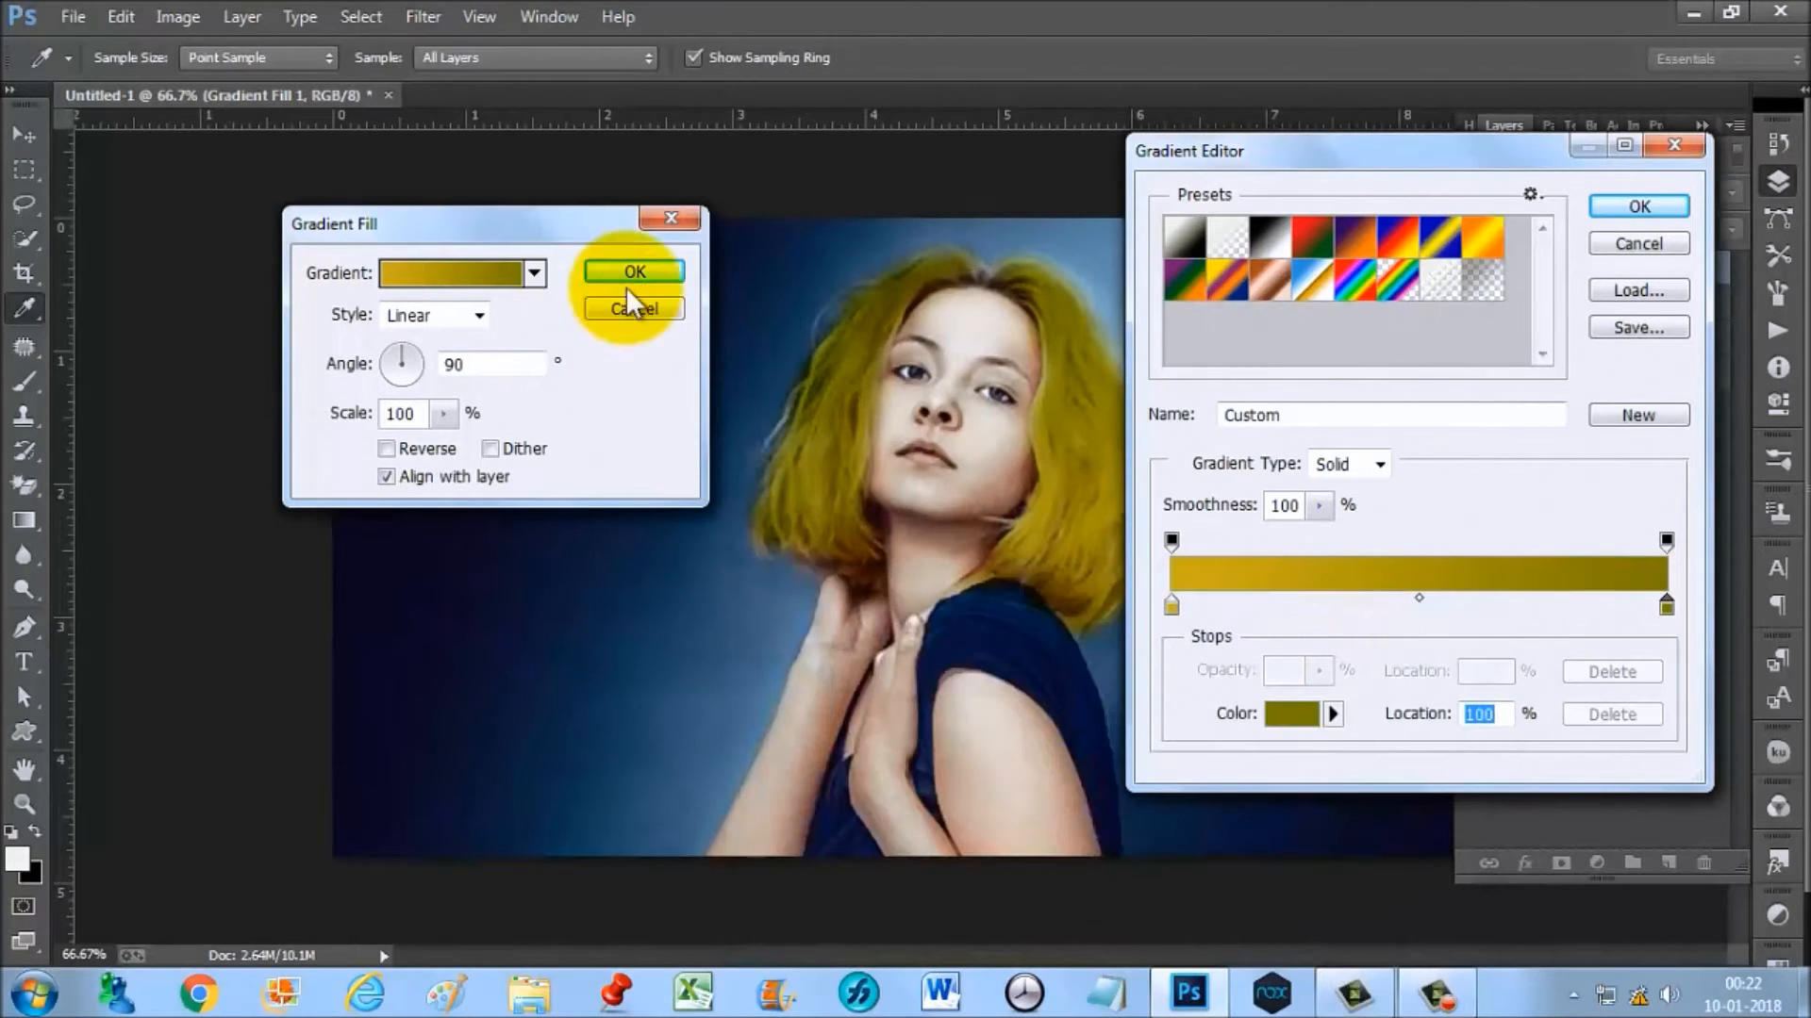
pyautogui.click(1645, 204)
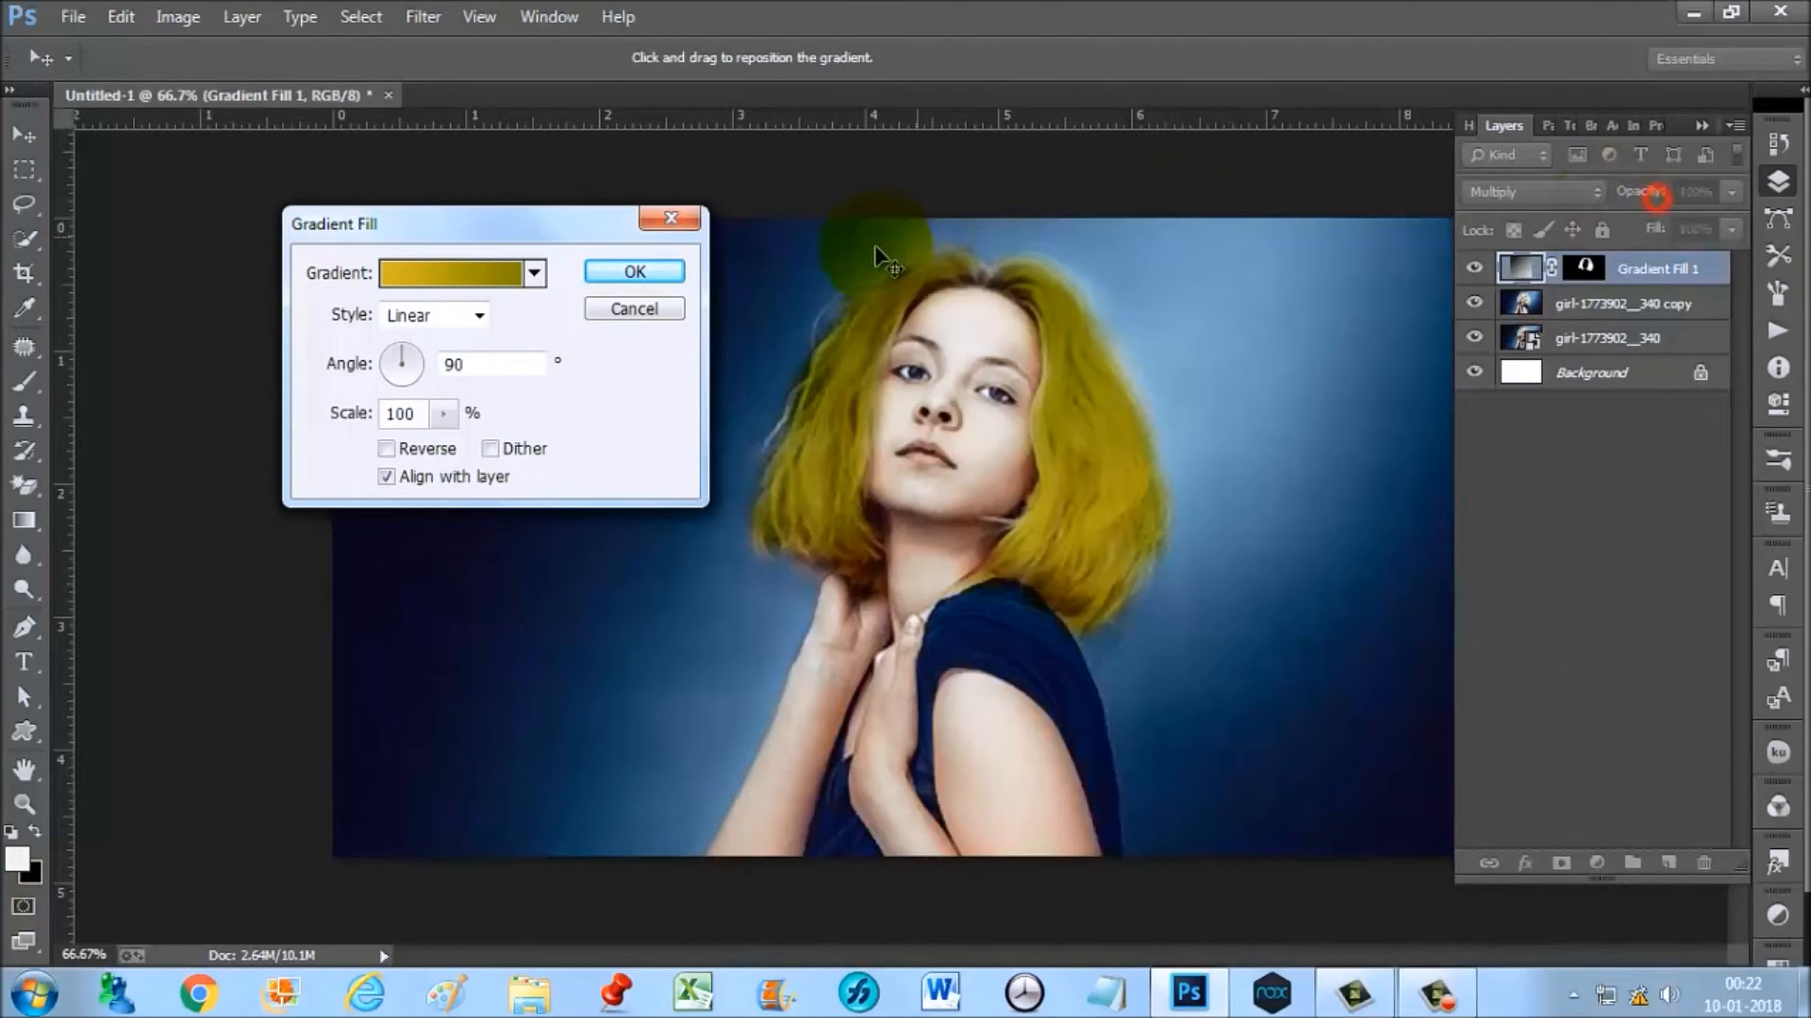
pyautogui.click(628, 270)
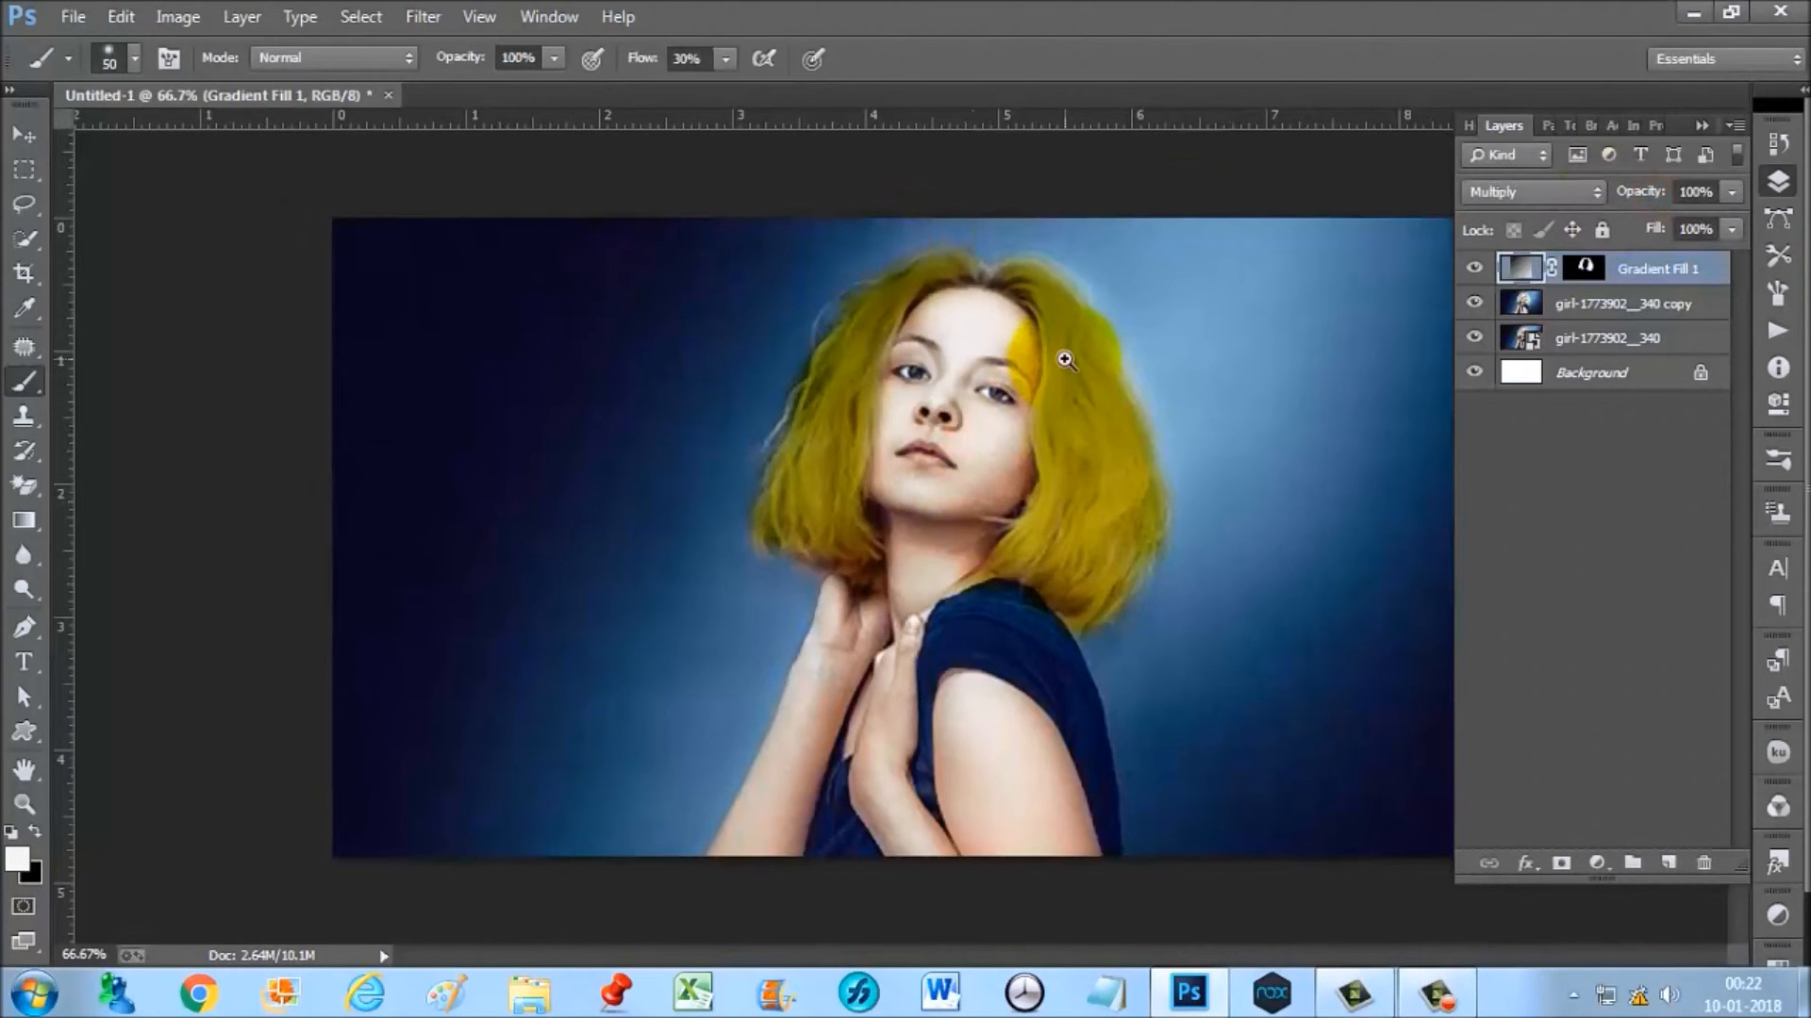
# Step: Preview blend modes such as Lighten, Color Burn, Soft Light, Linear Light, Overlay and Screen on the gradient fill layer, then return it to Multiply
pyautogui.click(1066, 359)
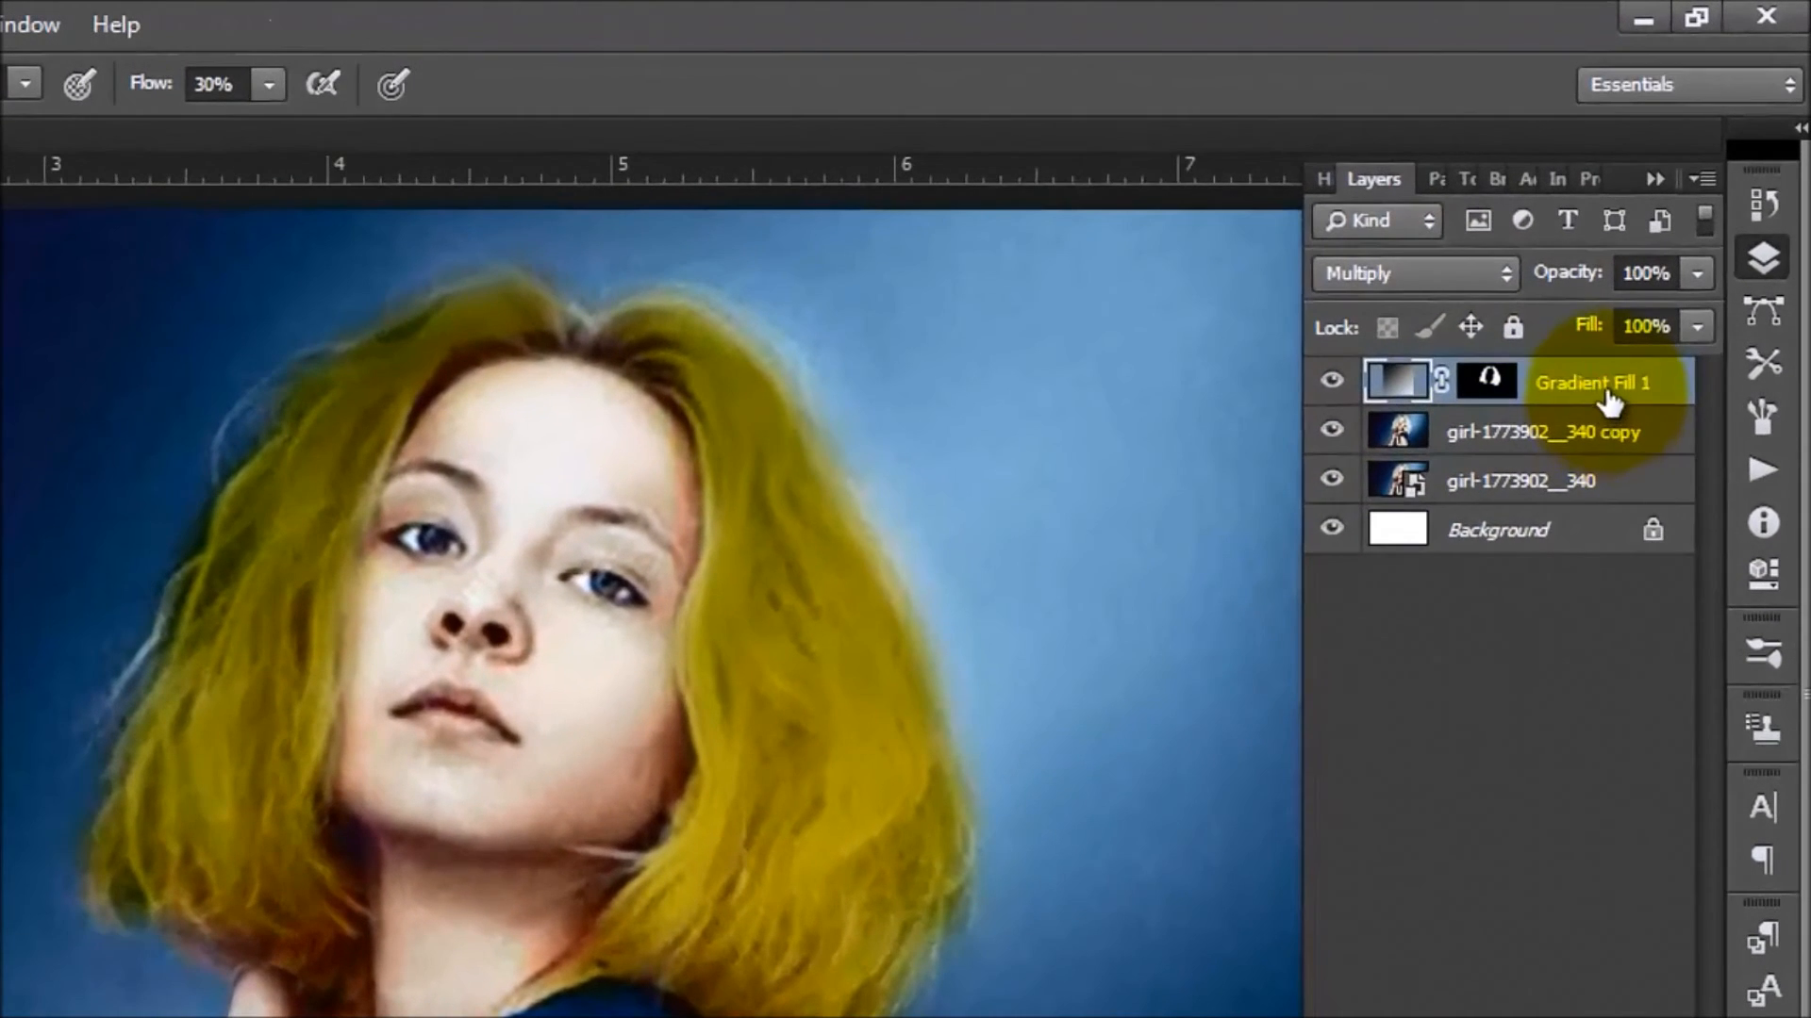
pyautogui.click(1628, 336)
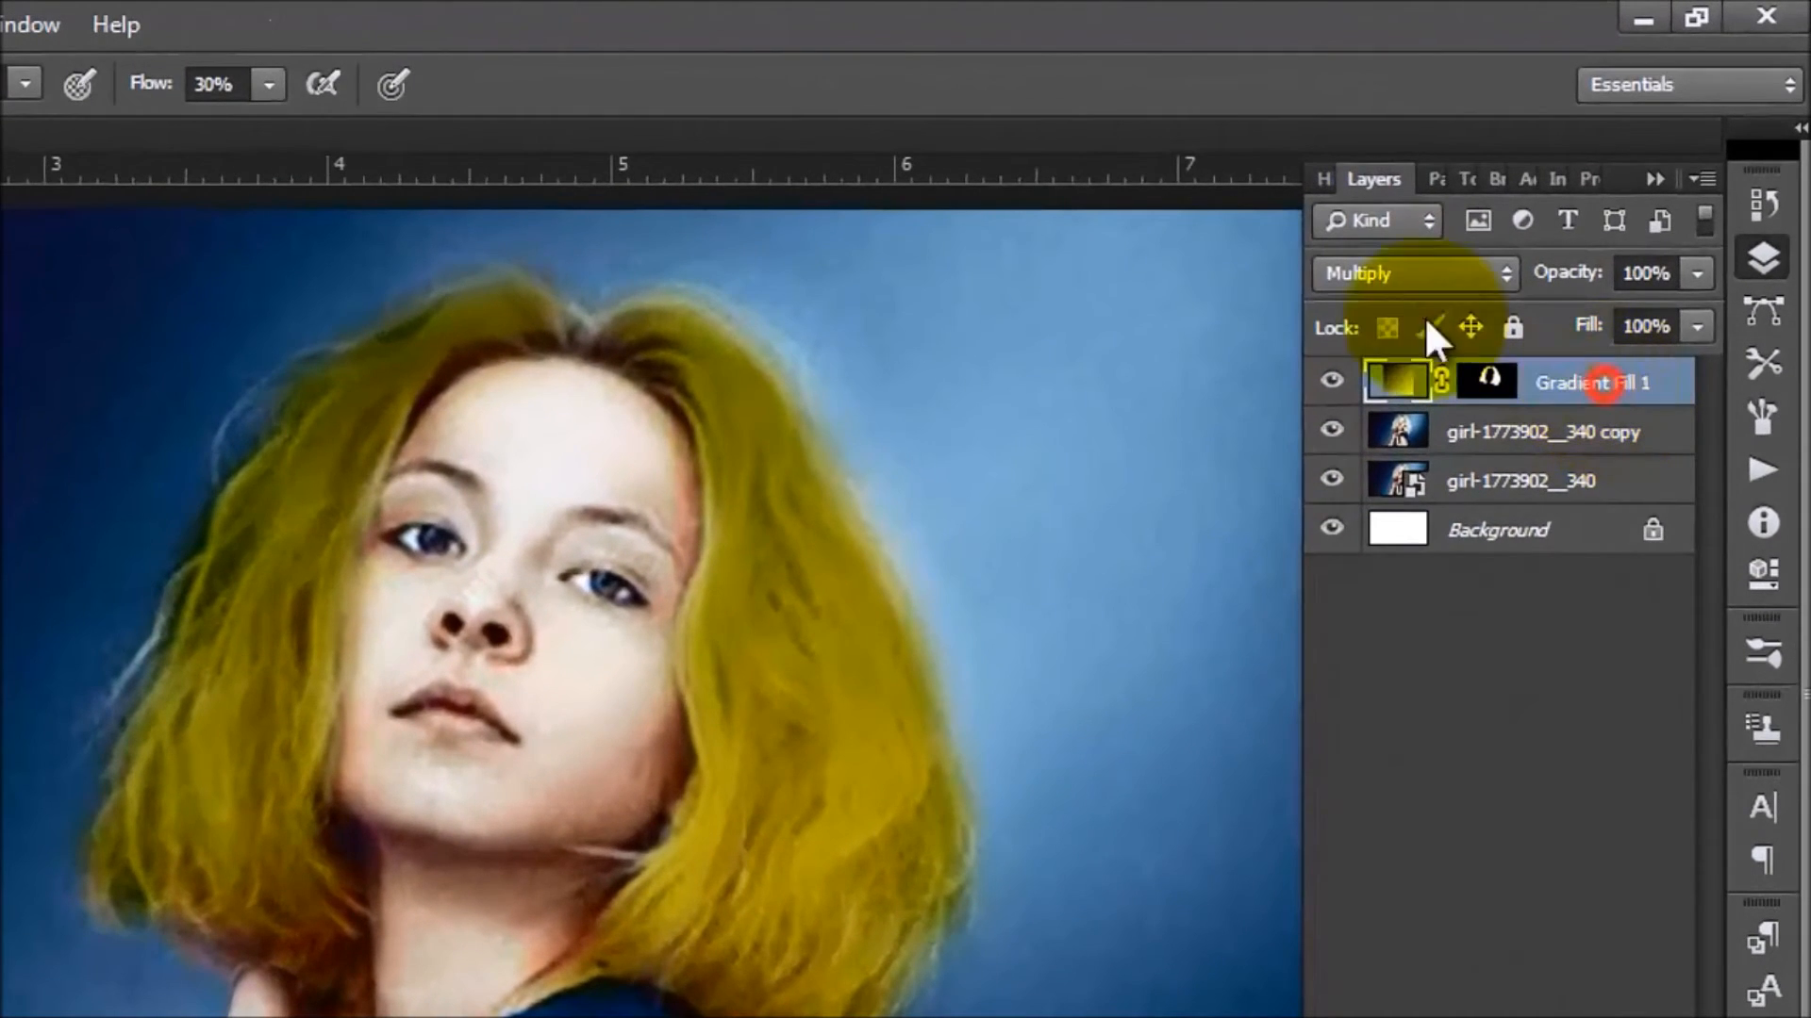
pyautogui.click(1441, 273)
pyautogui.click(1441, 274)
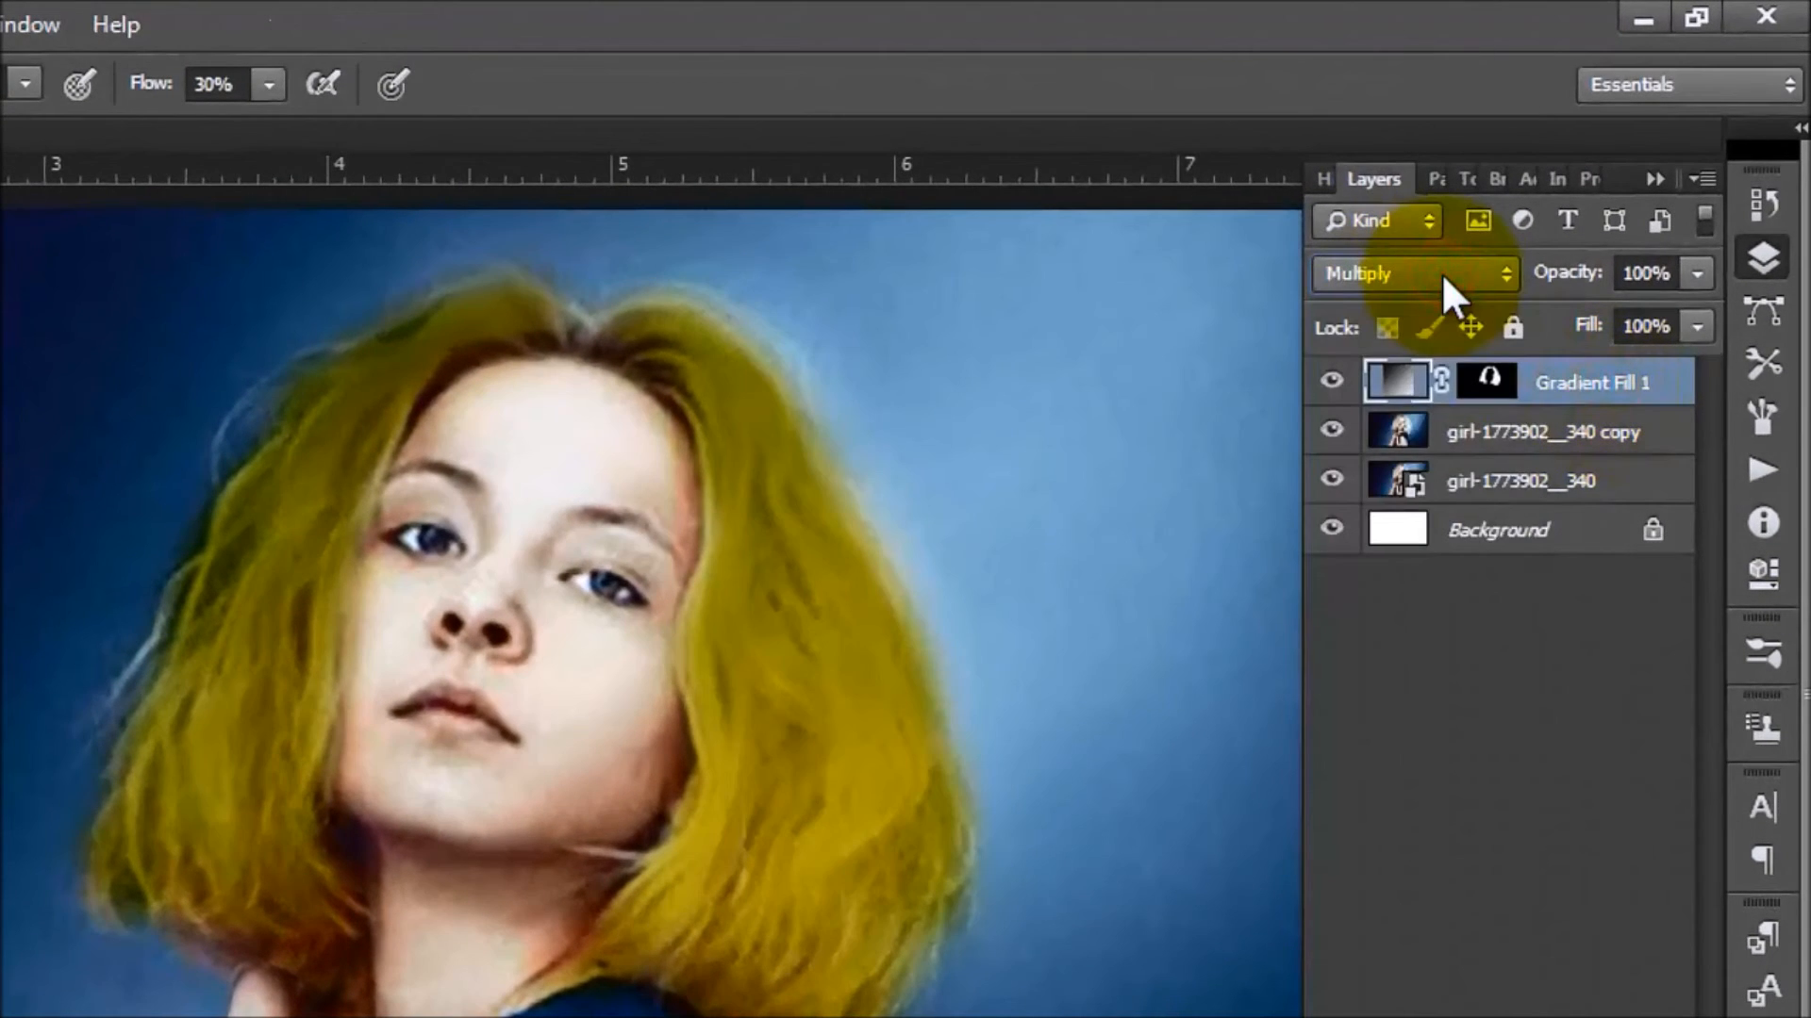
pyautogui.scroll(-4, 1441, 274)
pyautogui.scroll(-12, 1441, 273)
pyautogui.scroll(12, 1441, 273)
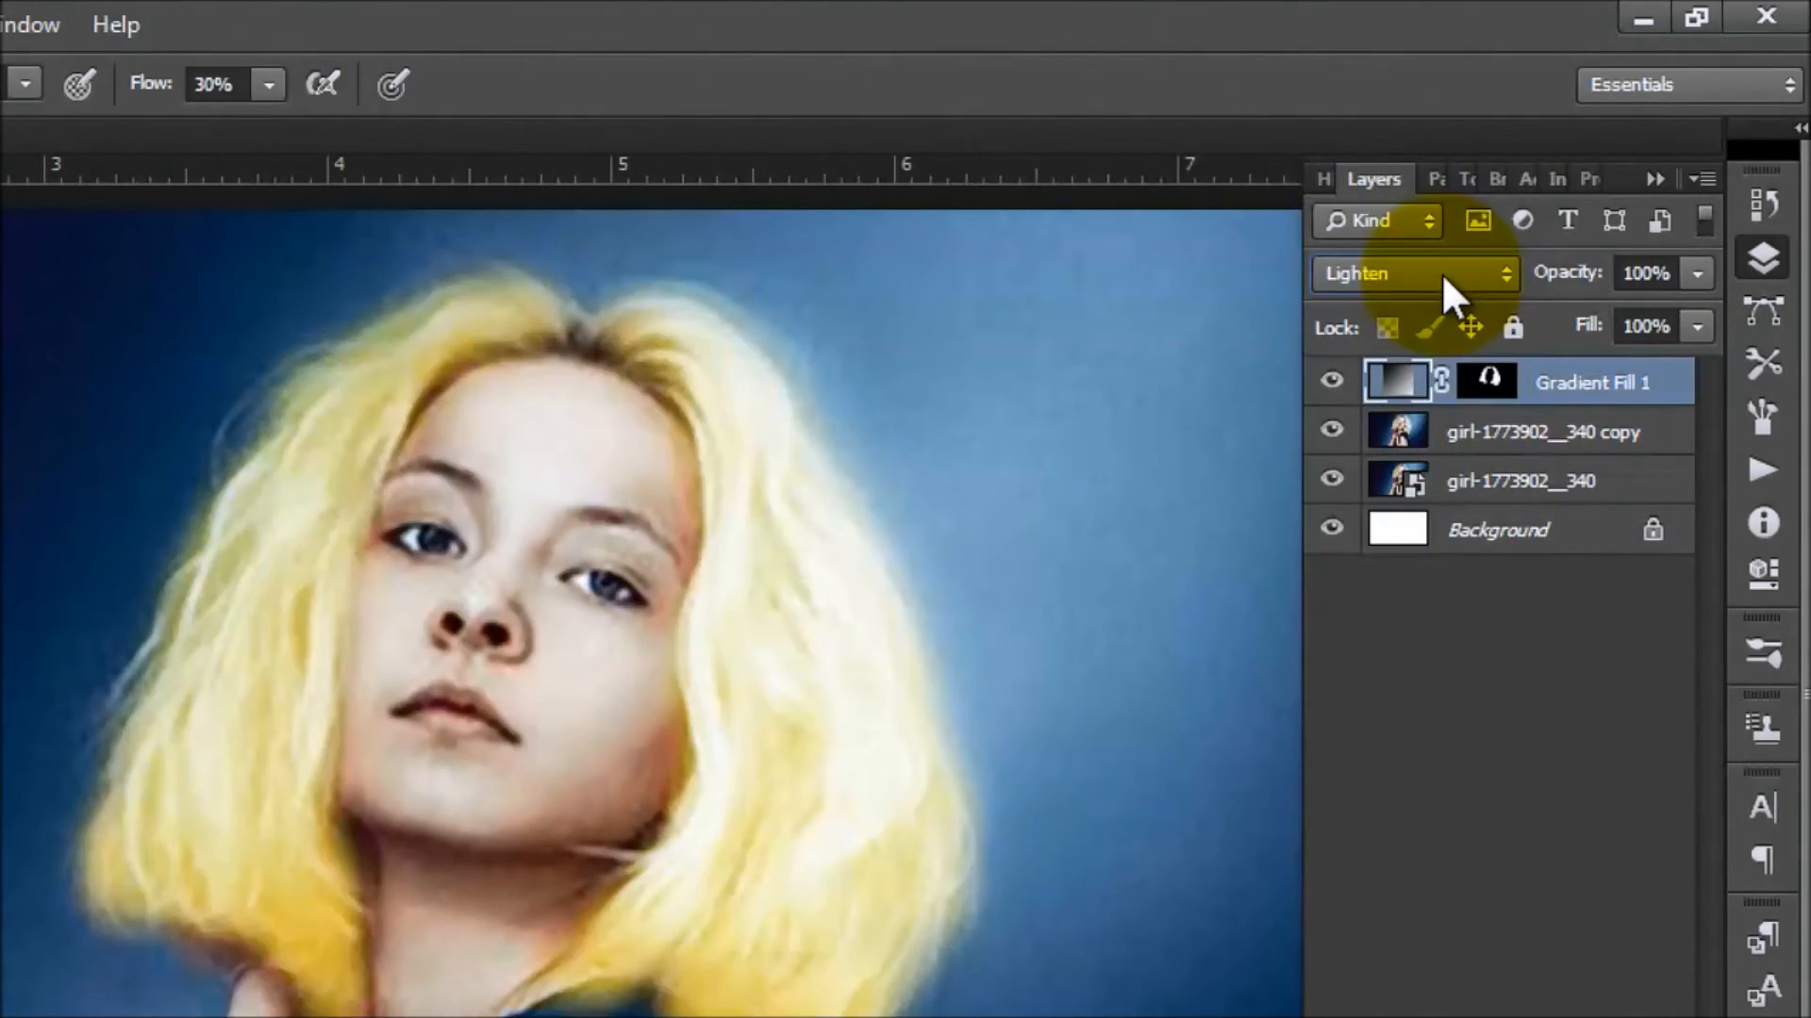
pyautogui.scroll(4, 1441, 273)
pyautogui.scroll(-1, 1441, 273)
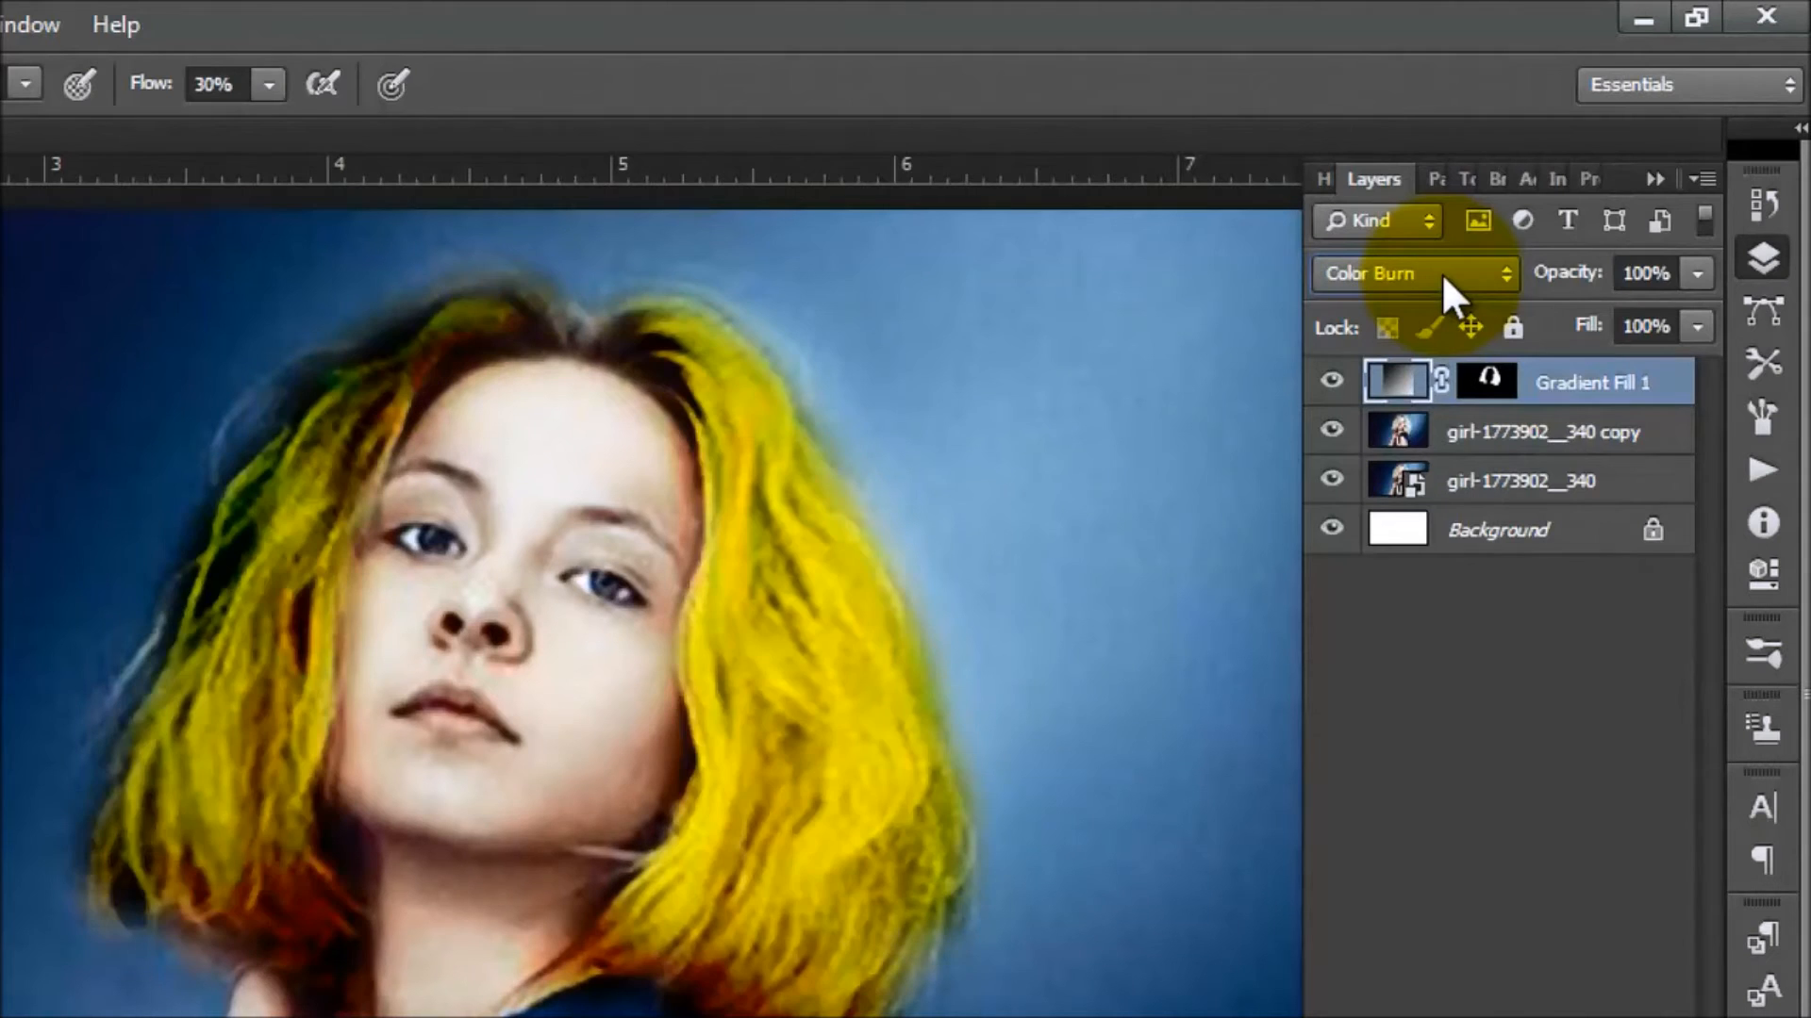
pyautogui.scroll(-9, 1441, 273)
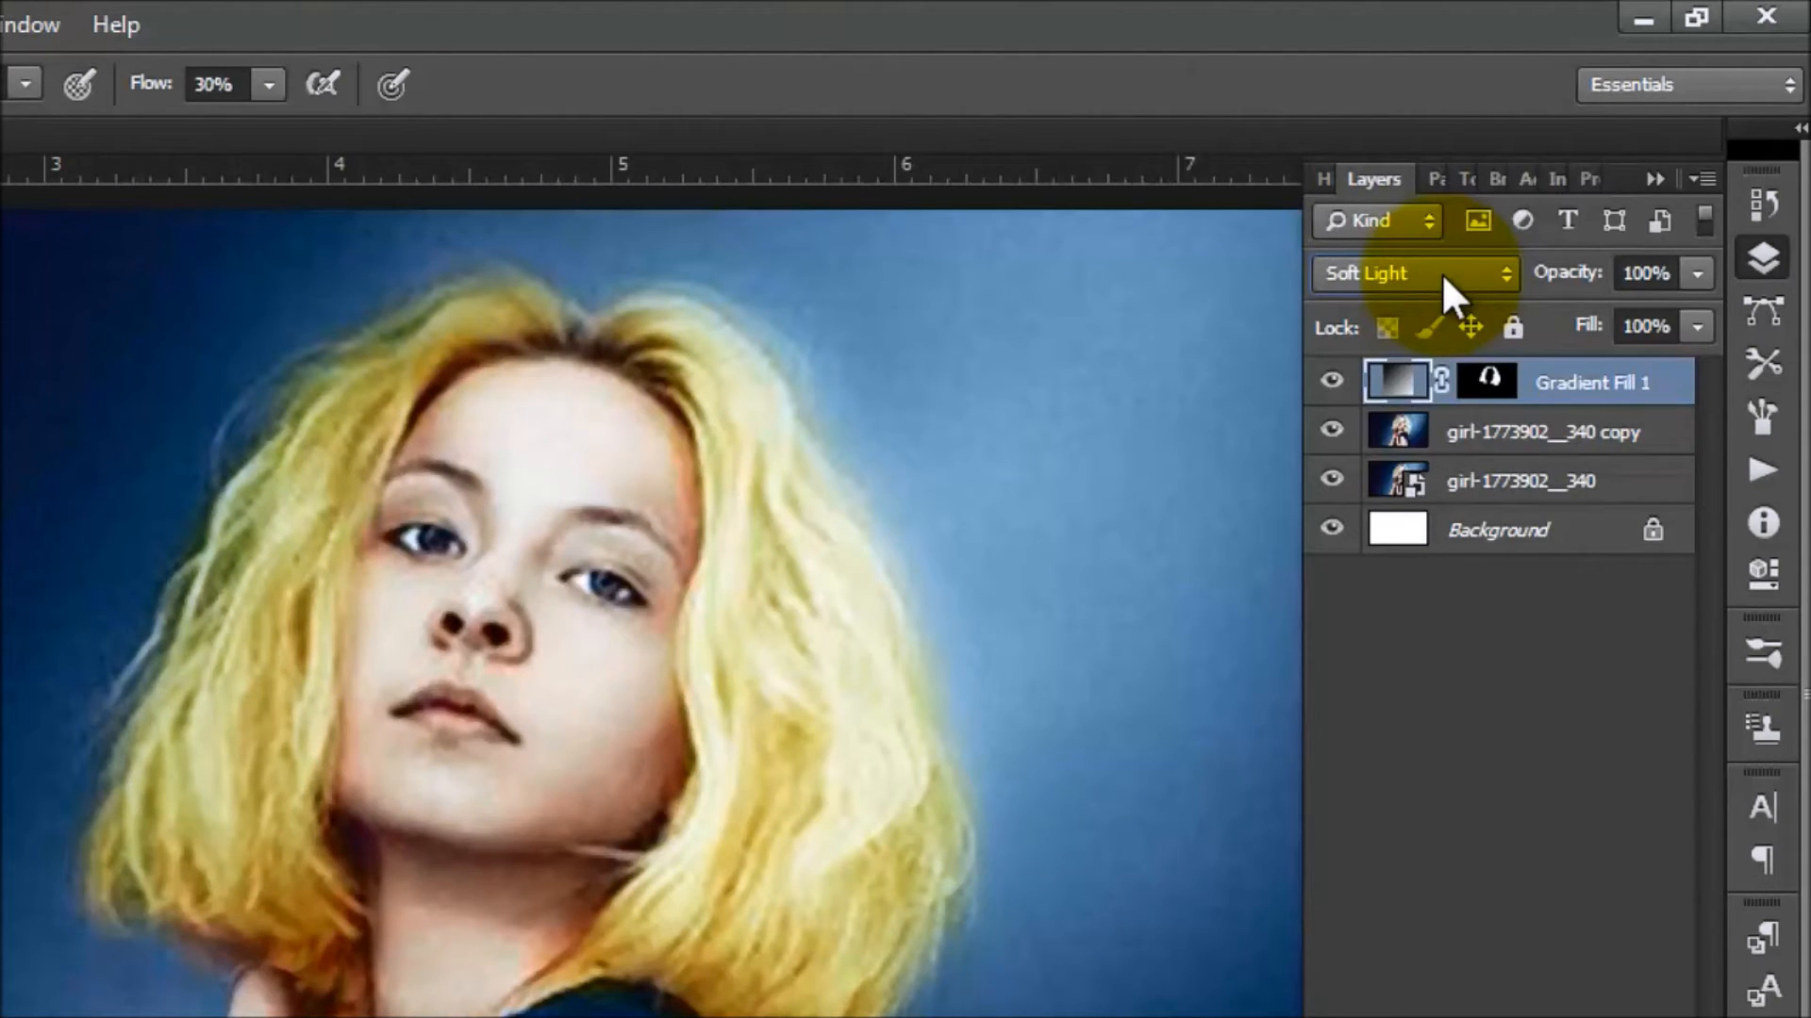
pyautogui.scroll(-1, 1441, 273)
pyautogui.scroll(-3, 1441, 273)
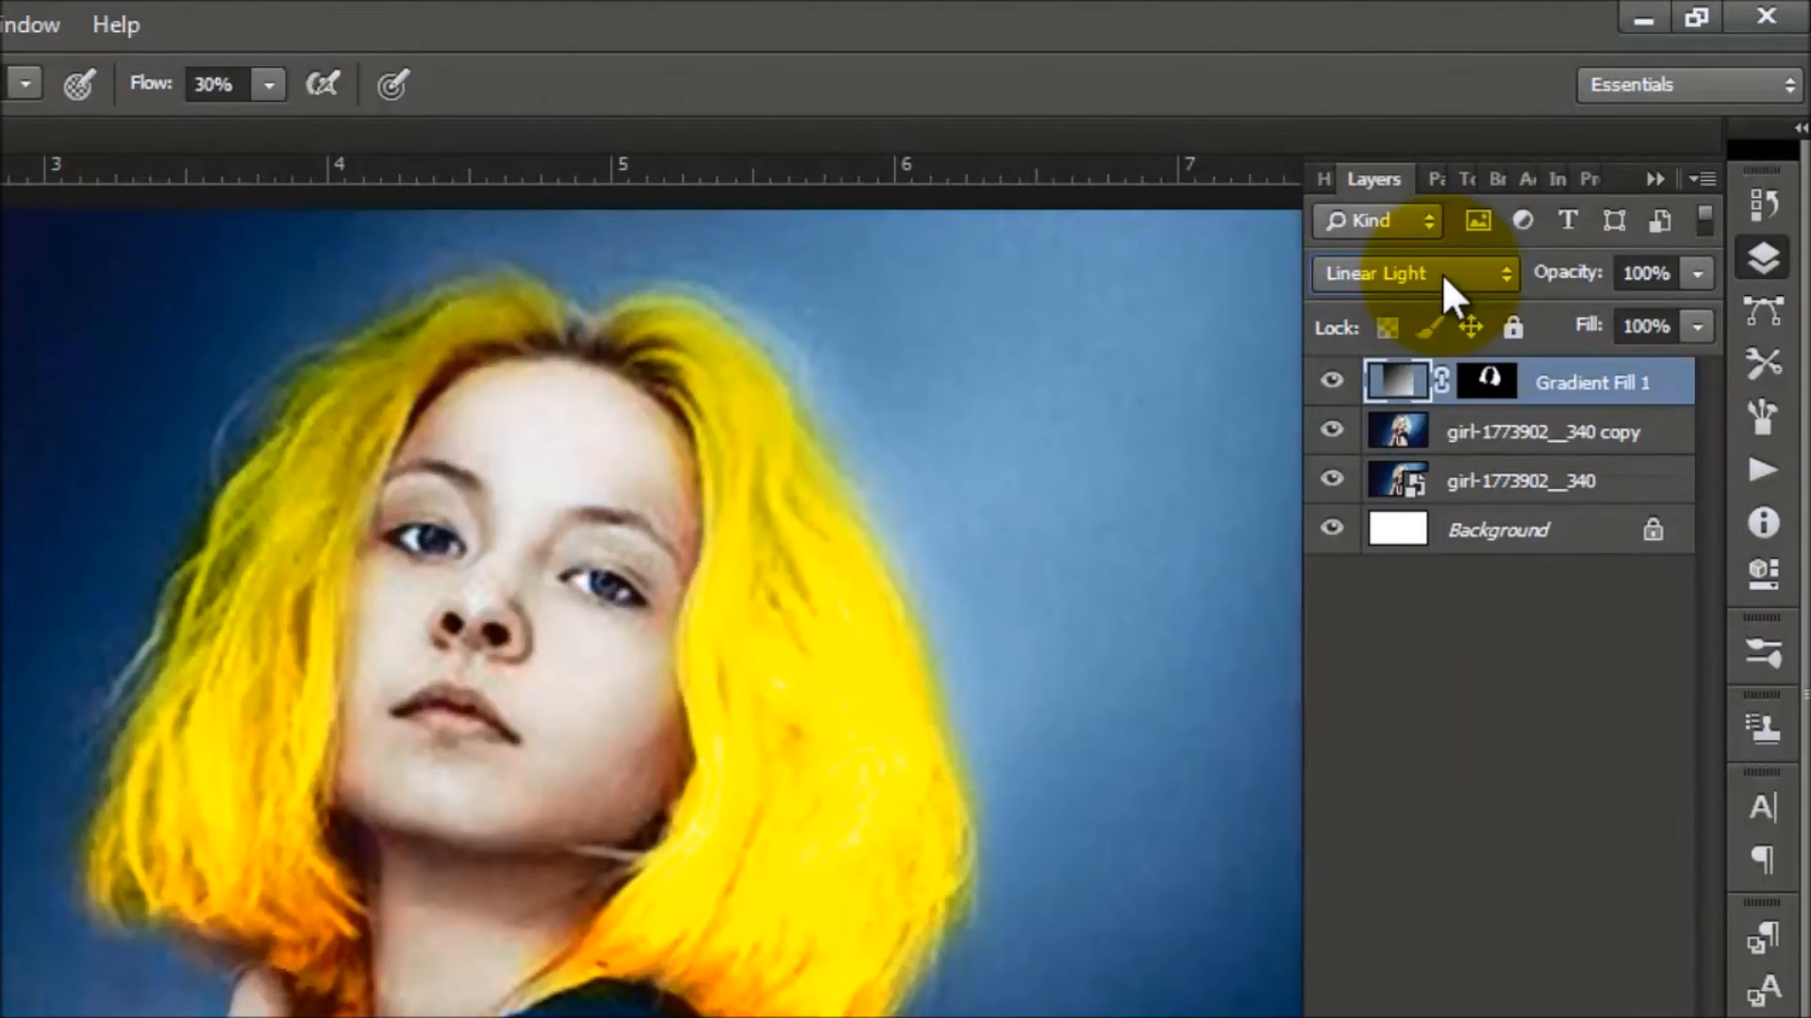
pyautogui.scroll(-1, 1441, 273)
pyautogui.scroll(3, 1441, 274)
pyautogui.scroll(5, 1441, 273)
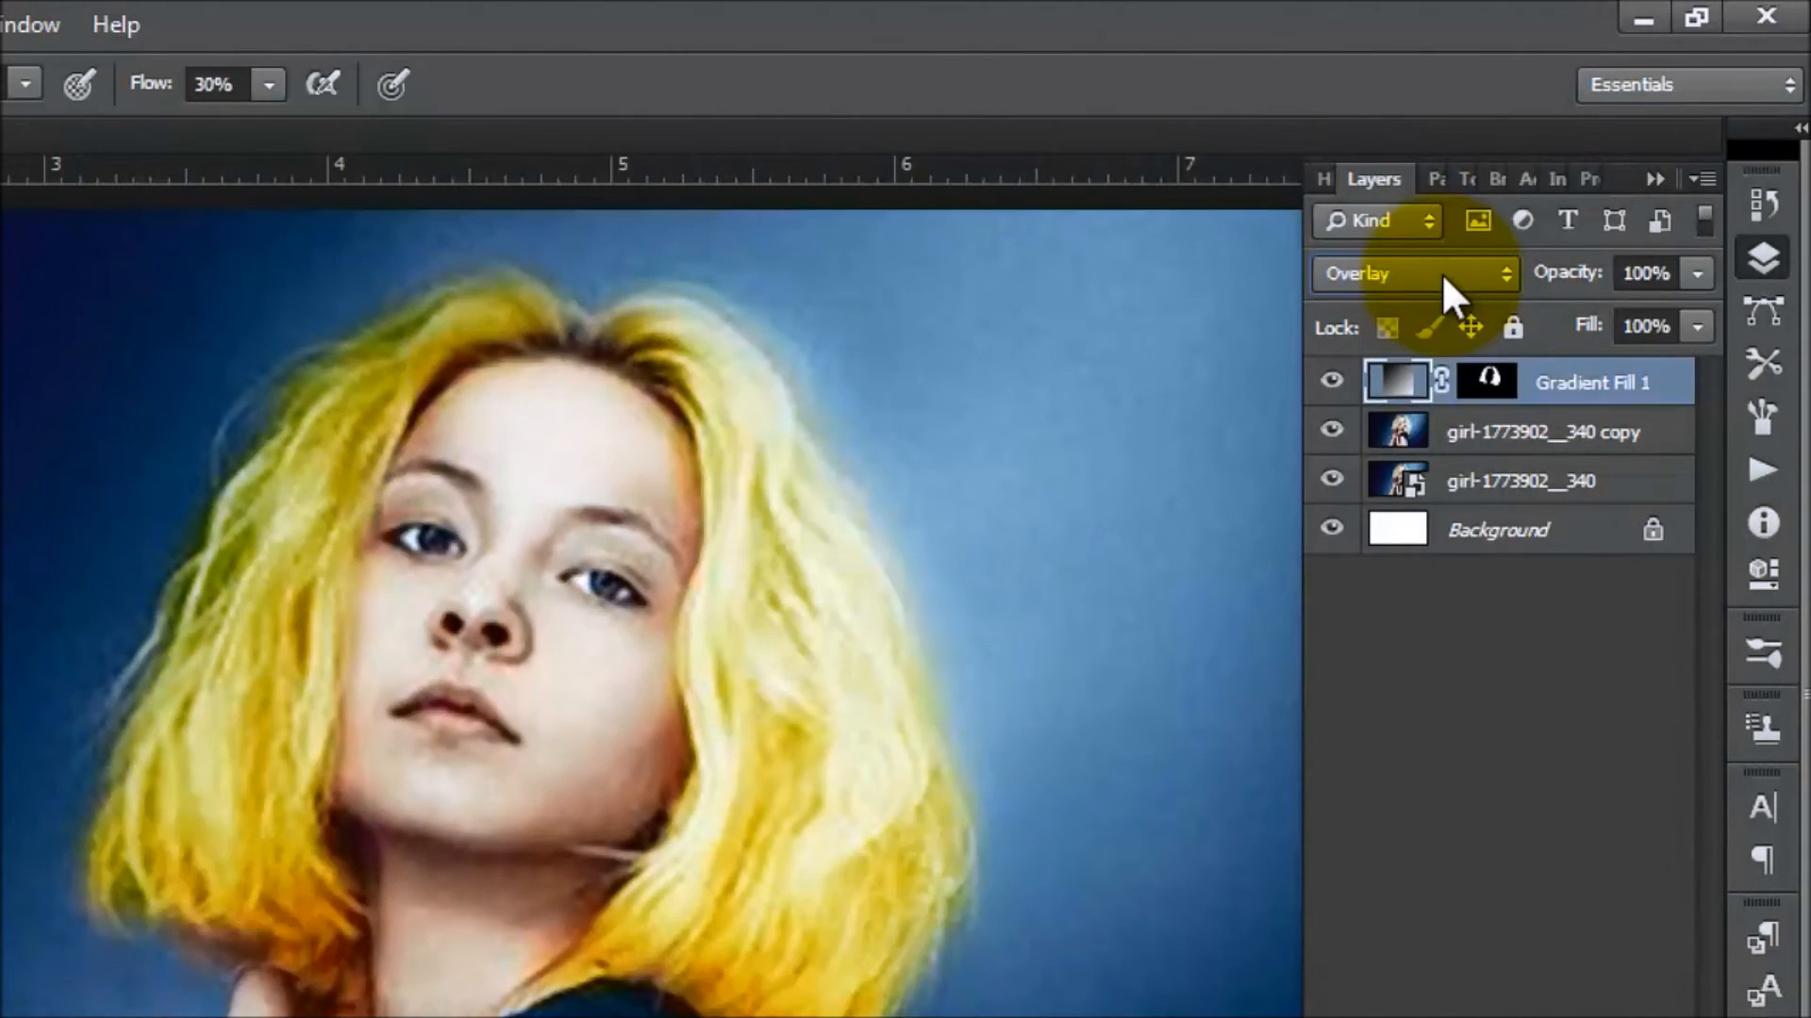
pyautogui.scroll(3, 1440, 274)
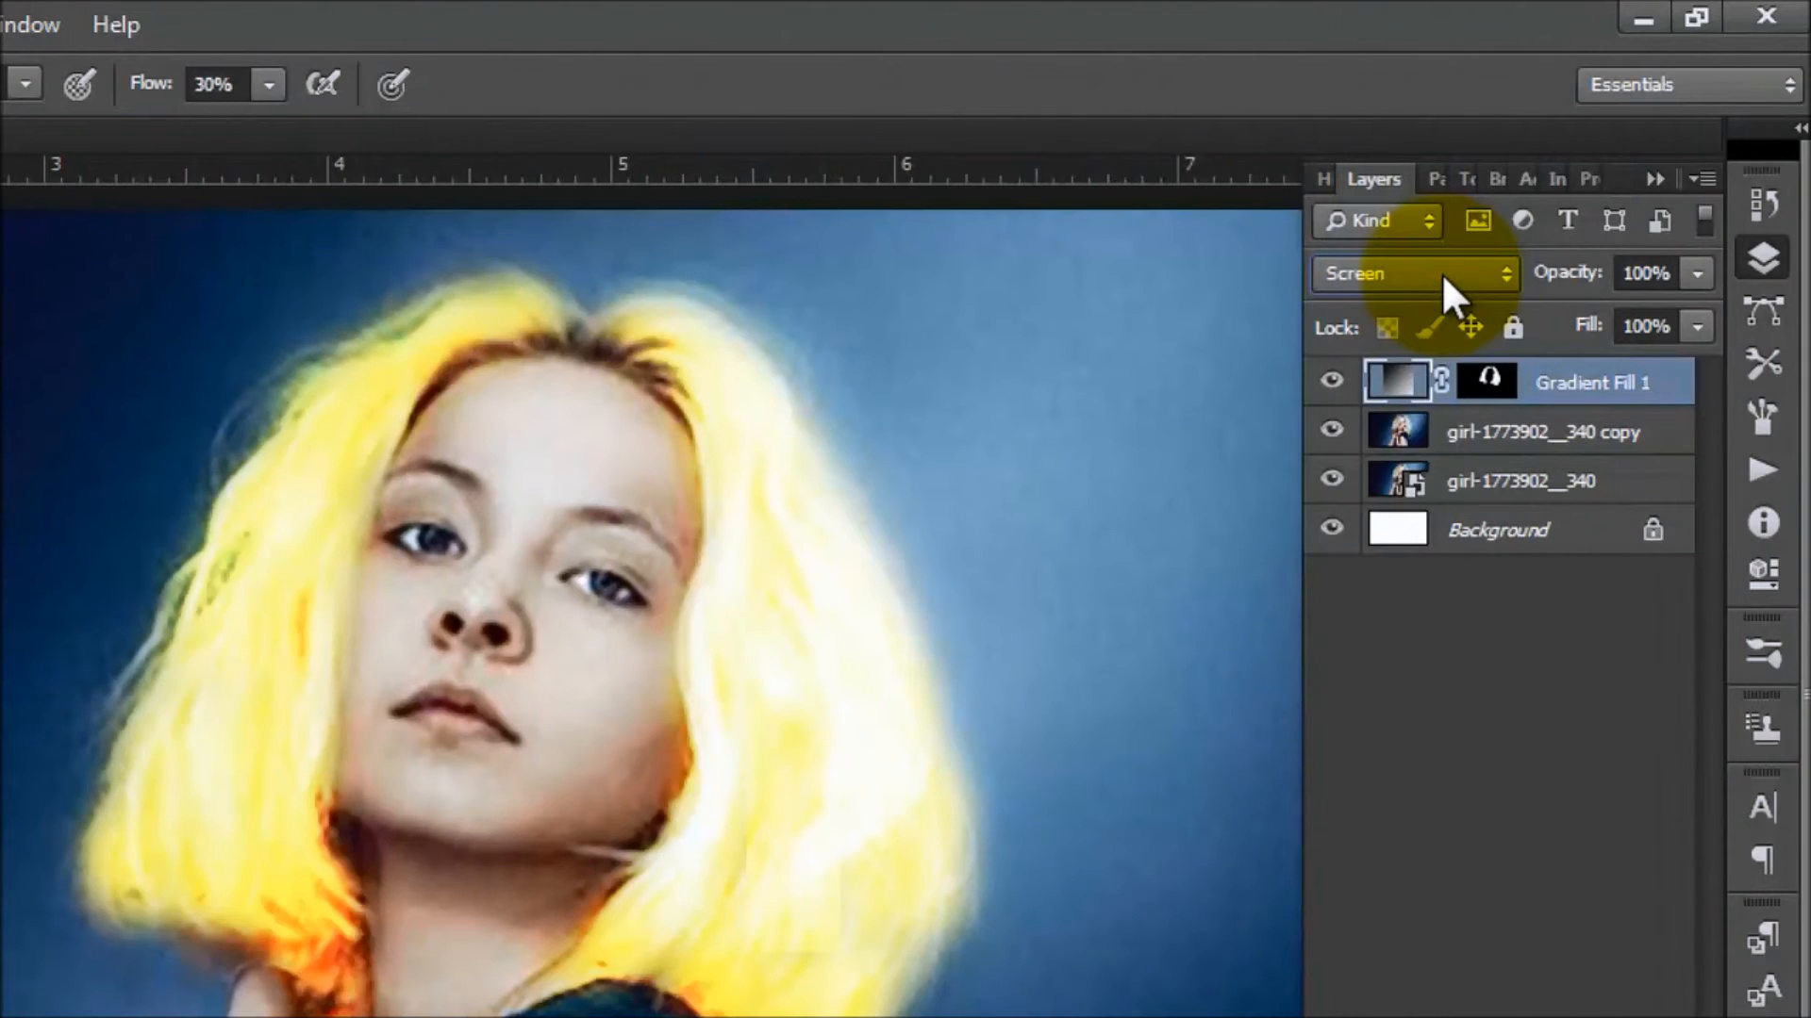
pyautogui.scroll(4, 1441, 274)
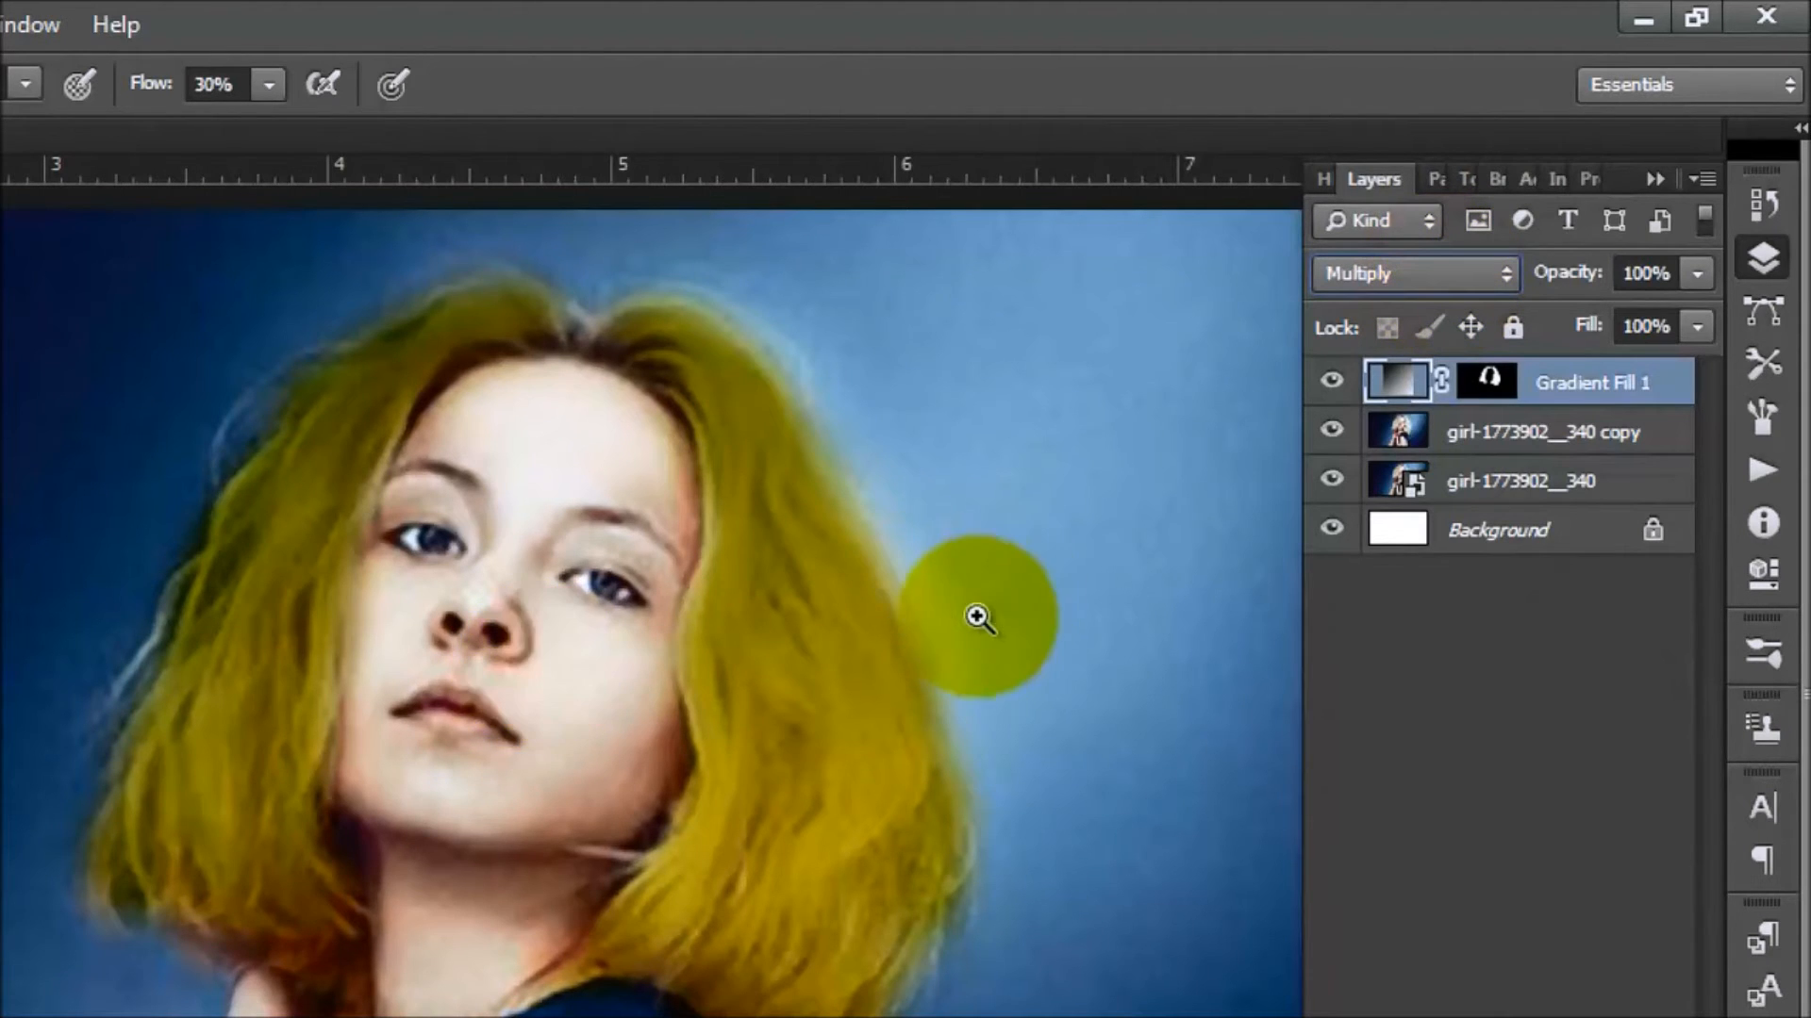
# Step: Reopen the gradient fill's settings and rotate the linear gradient to an angle of 37.57°
pyautogui.keyDown('alt'); pyautogui.click(792, 719); pyautogui.keyUp('alt')
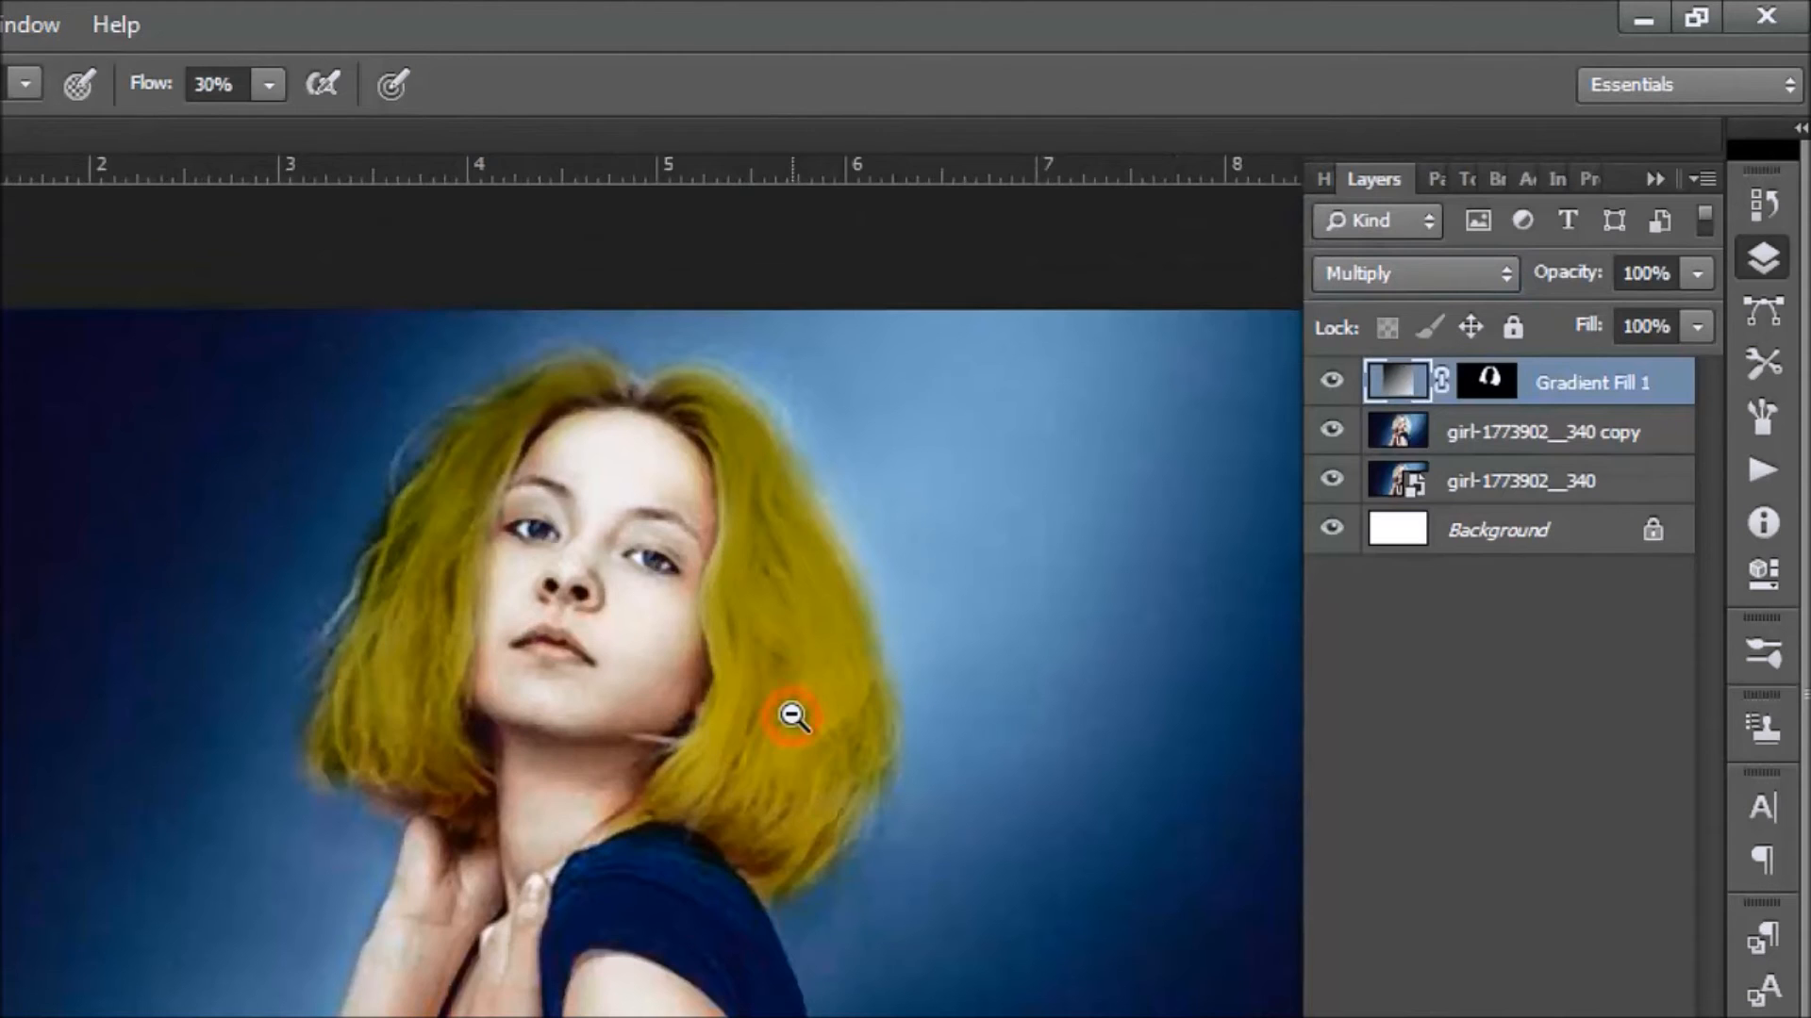
pyautogui.keyDown('ctrl'); pyautogui.click(819, 530); pyautogui.keyUp('ctrl')
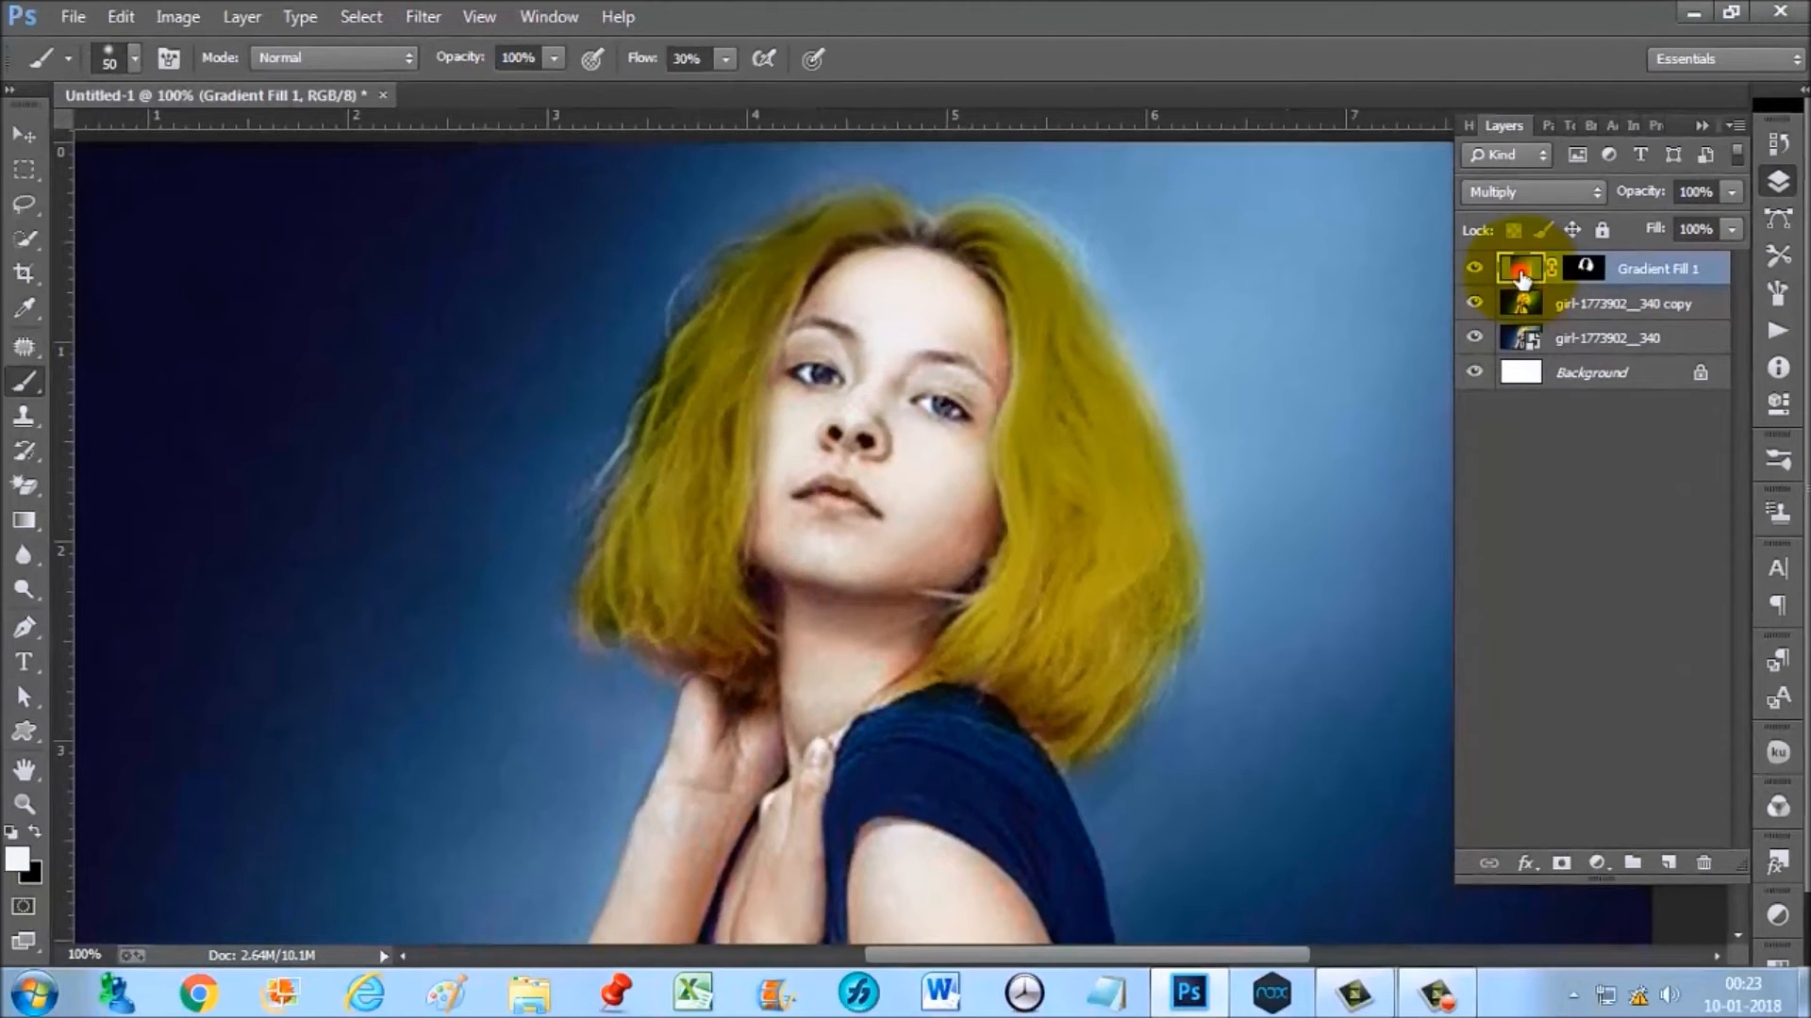
pyautogui.doubleClick(1520, 273)
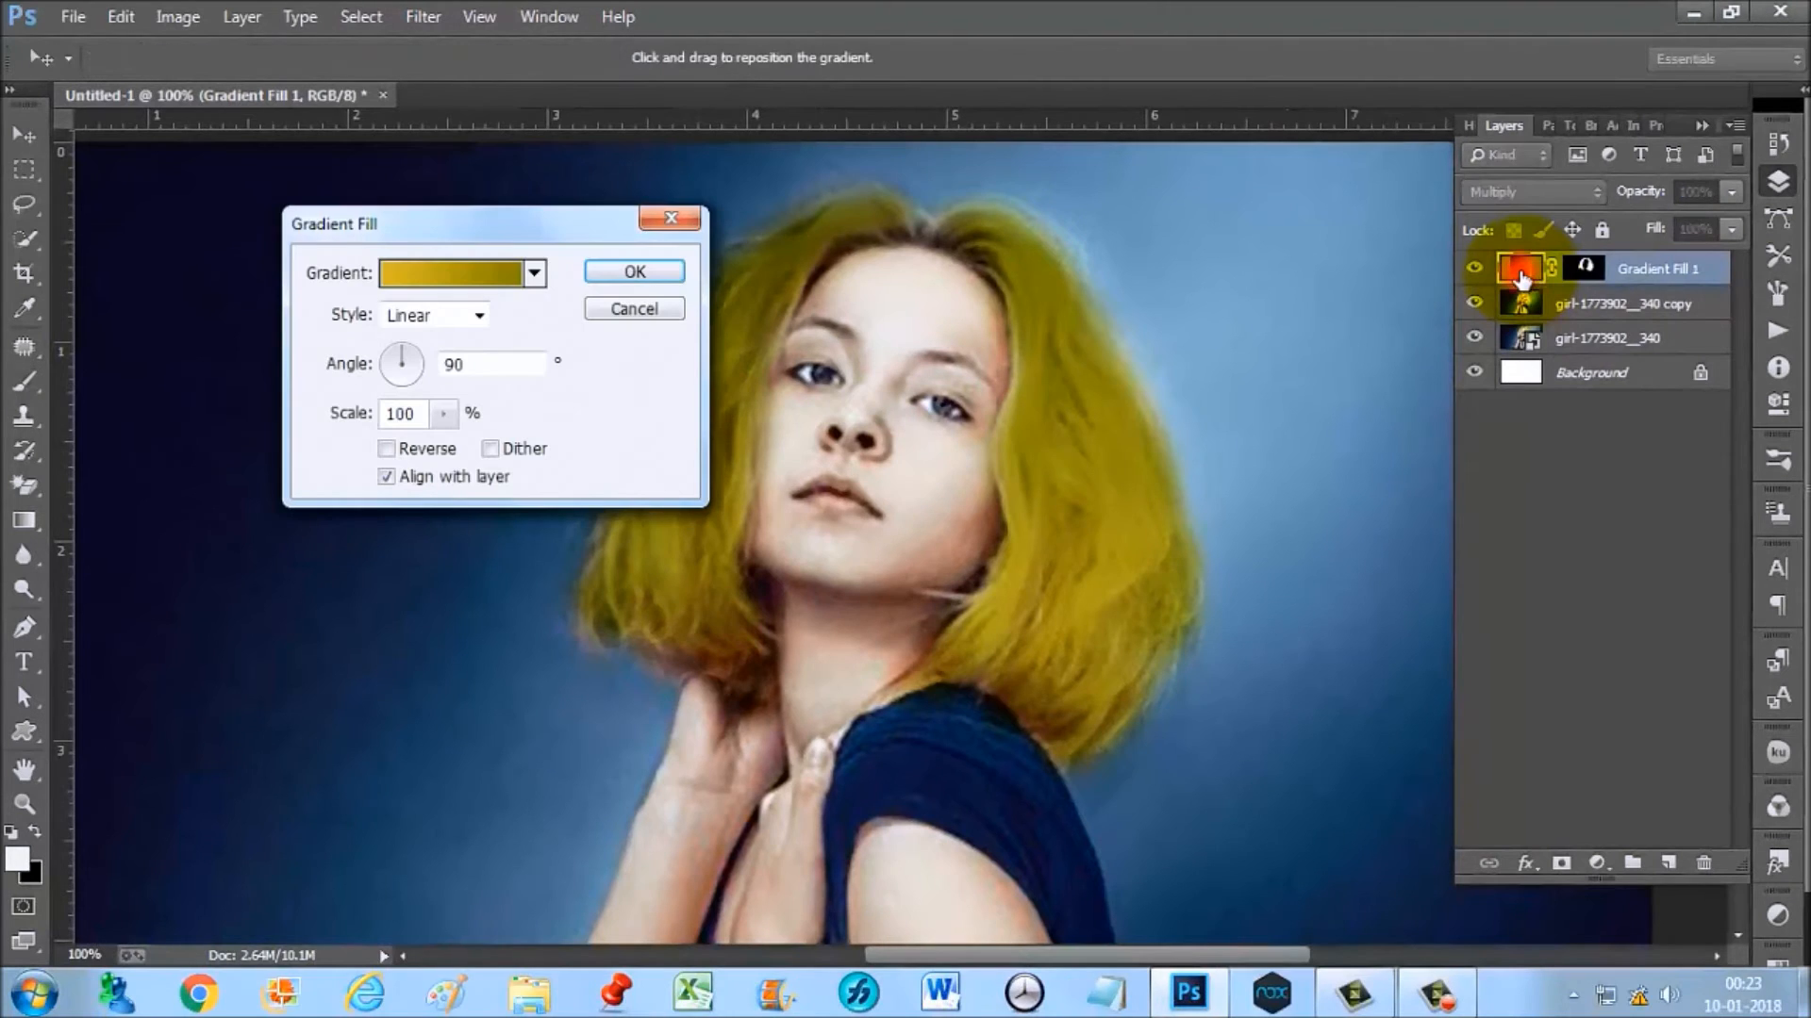
pyautogui.moveTo(404, 368); pyautogui.dragTo(419, 350)
# Step: Move the gradient's starting stop inward to about 9% and recolor it bright yellow with 86% saturation and 96% brightness
pyautogui.click(406, 275)
pyautogui.click(1179, 606)
pyautogui.moveTo(1179, 606); pyautogui.dragTo(1214, 613)
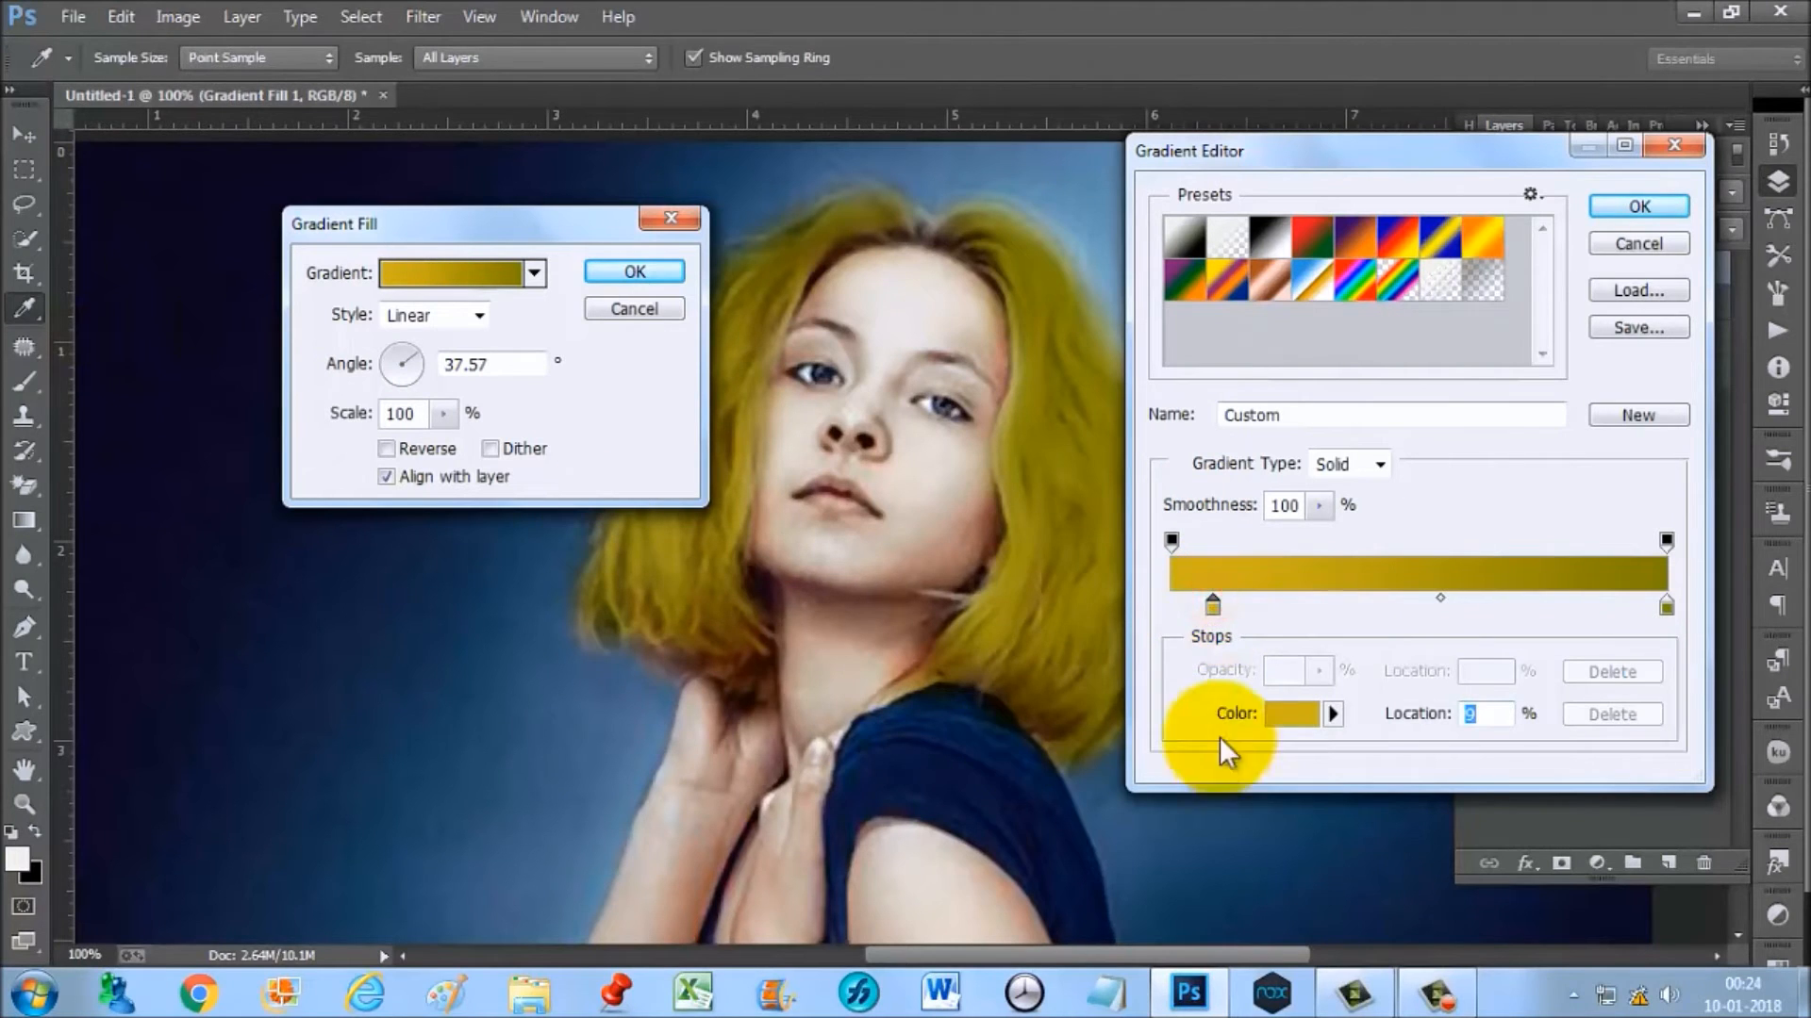
pyautogui.click(1288, 714)
pyautogui.moveTo(1043, 725); pyautogui.dragTo(1054, 677)
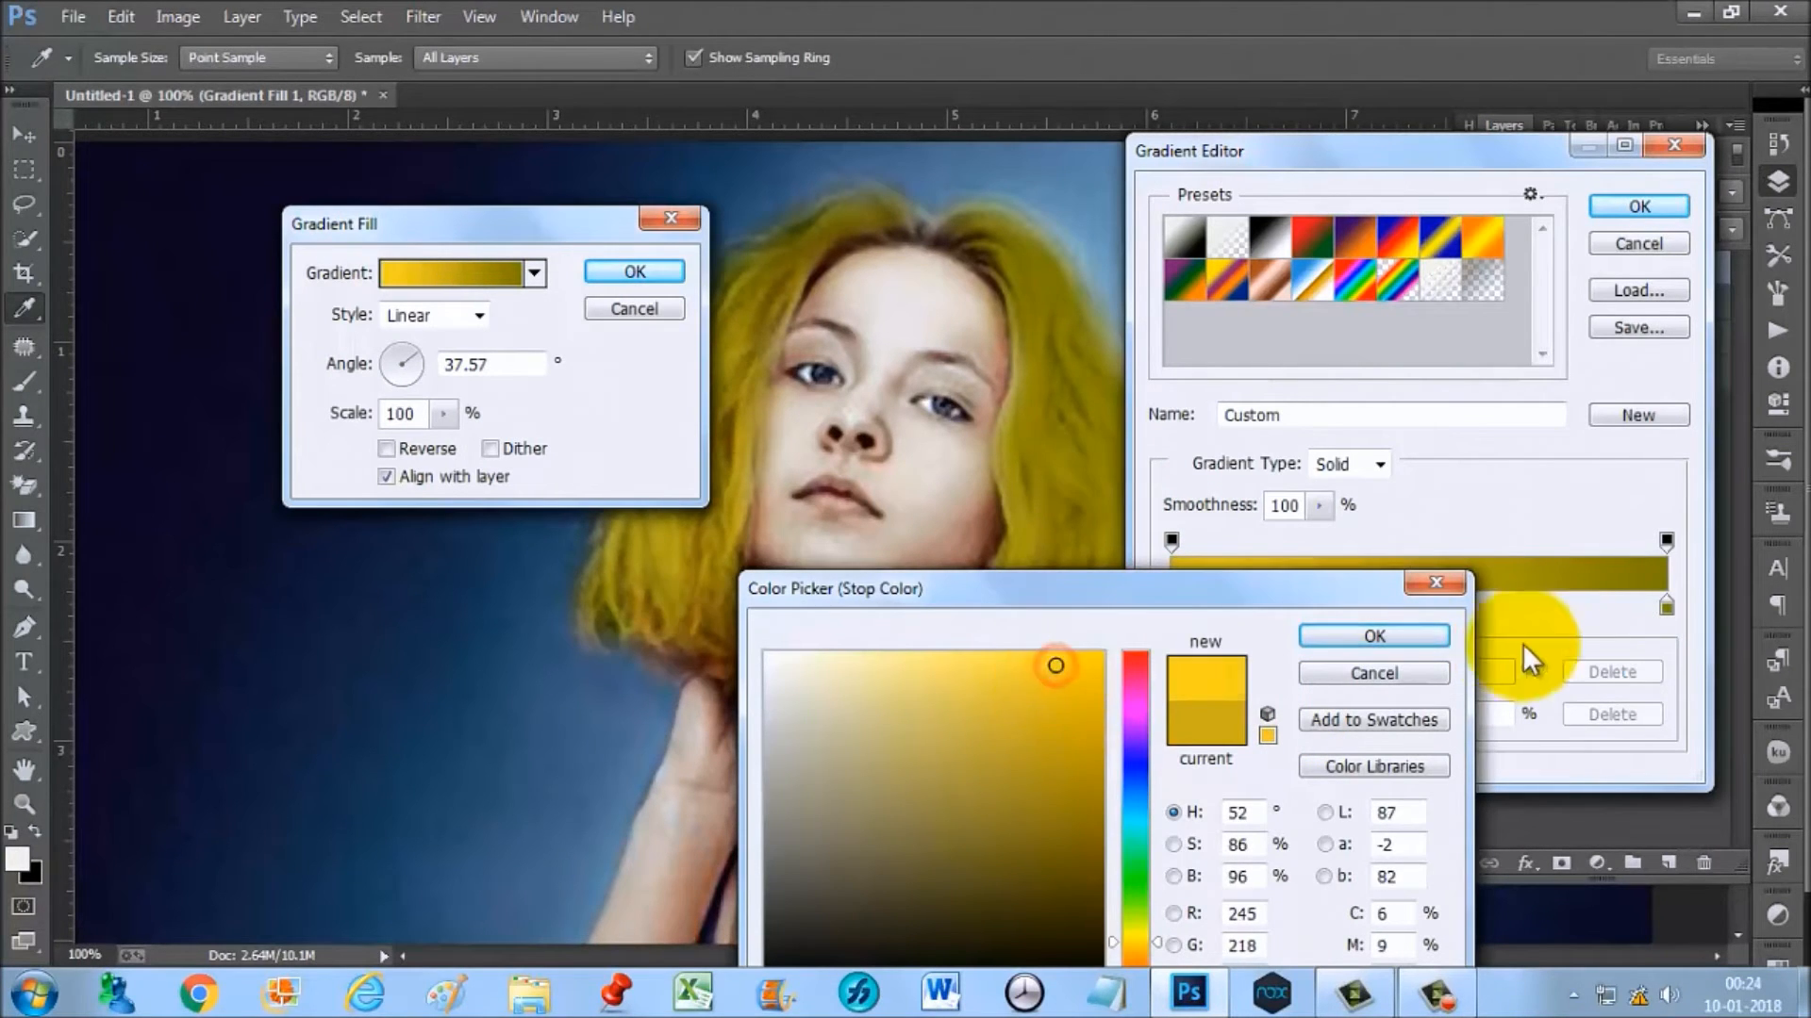
pyautogui.press('Return')
# Step: Set the gradient's end stop to olive with 95% saturation and 55% brightness, and apply the fill settings
pyautogui.click(1667, 608)
pyautogui.click(1286, 711)
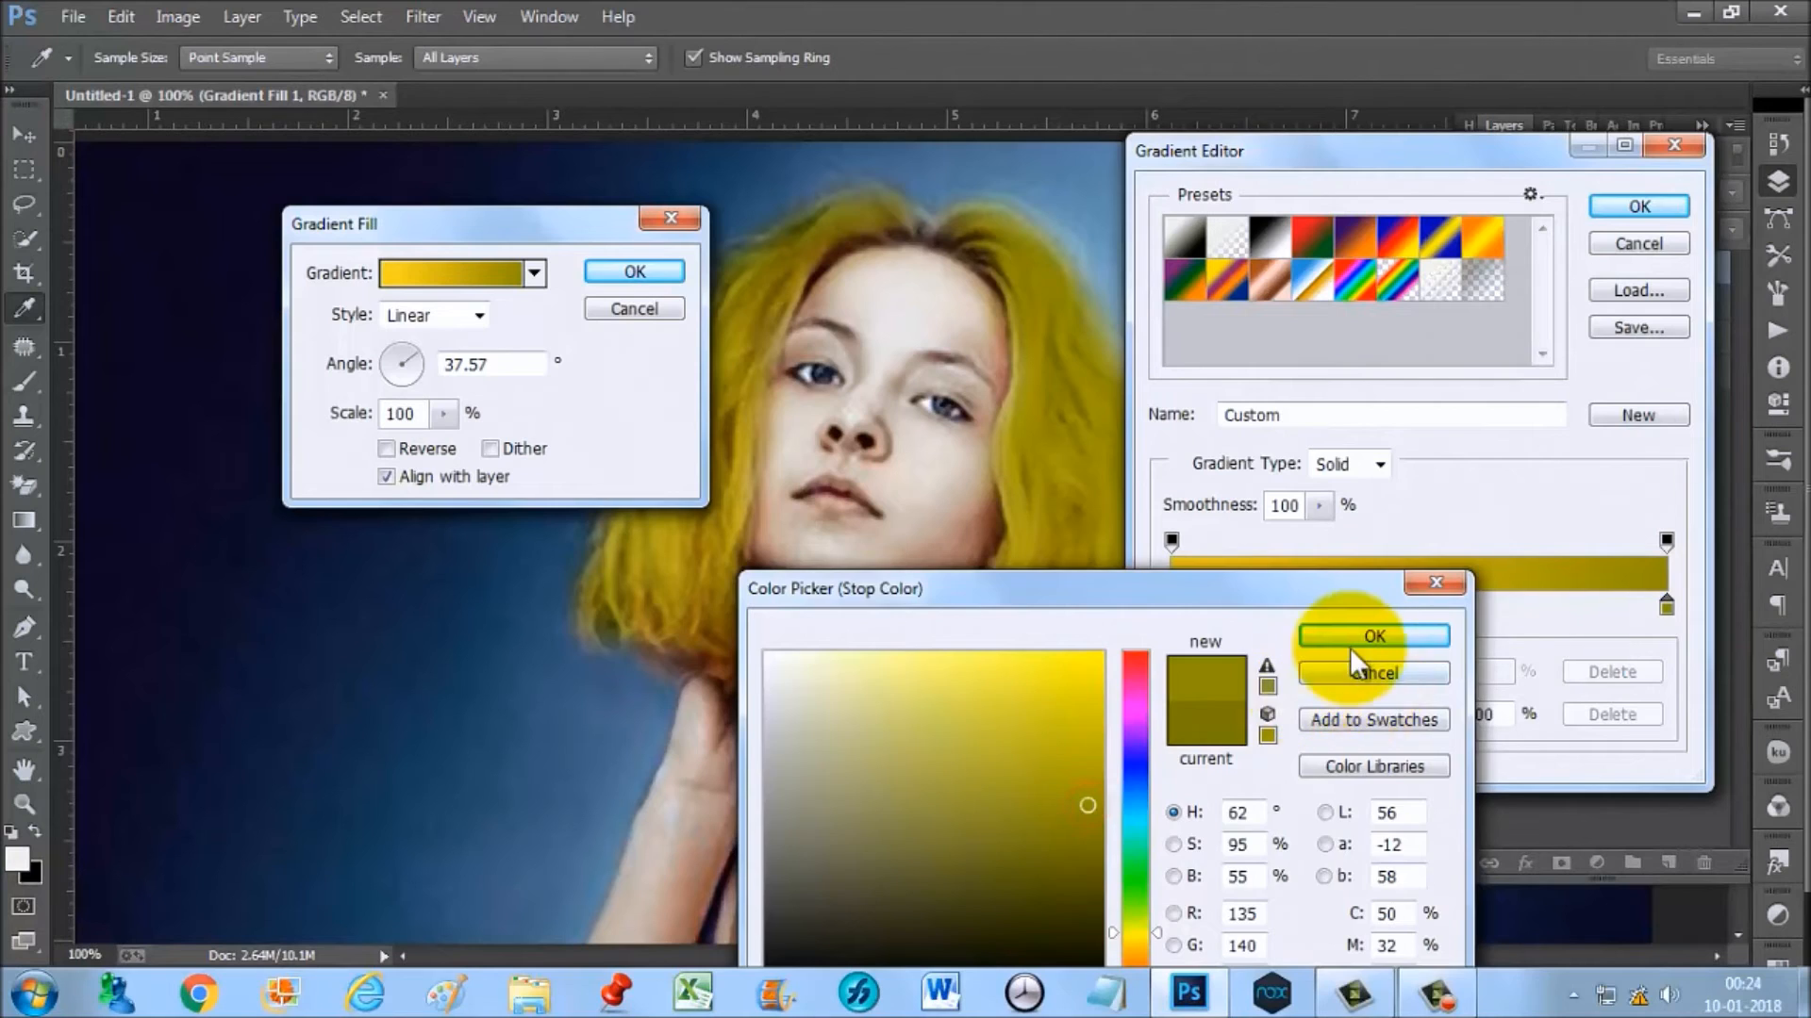
pyautogui.click(1374, 637)
pyautogui.click(1639, 205)
pyautogui.click(635, 272)
pyautogui.press('b')
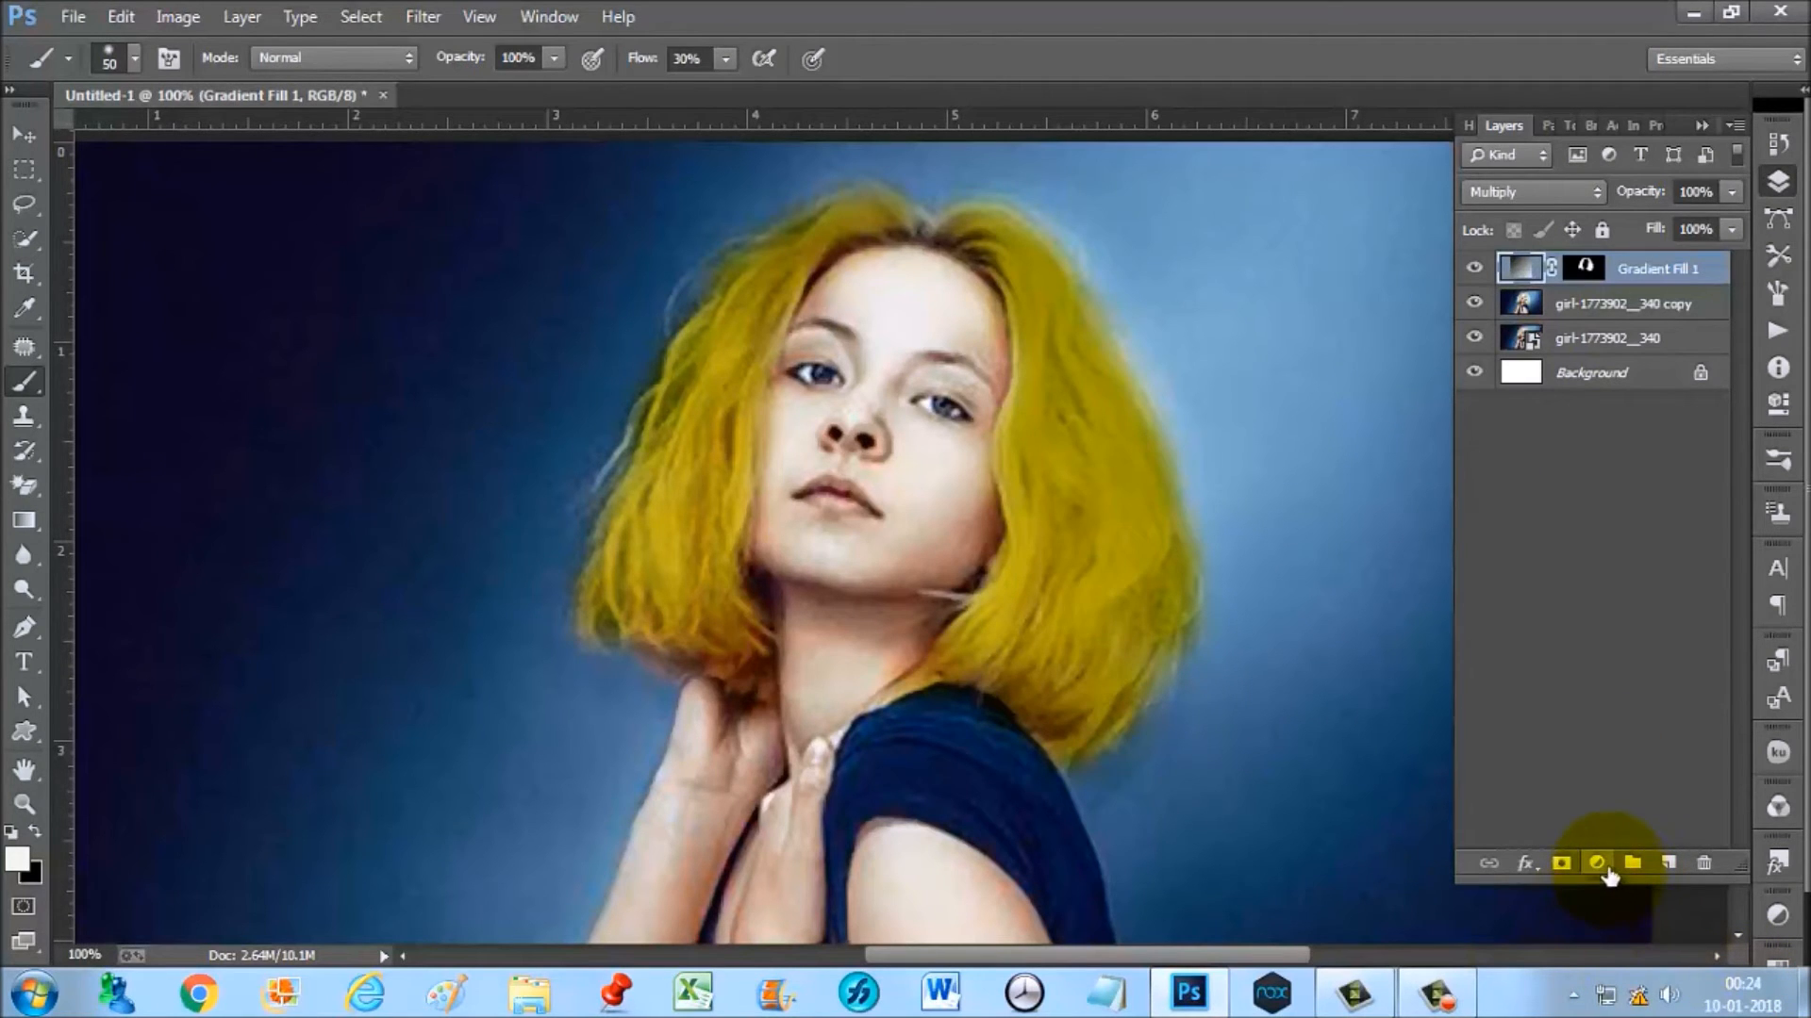
# Step: Add a Curves adjustment layer above the gradient fill and pull the RGB curve down to input 197, output 121
pyautogui.click(1598, 864)
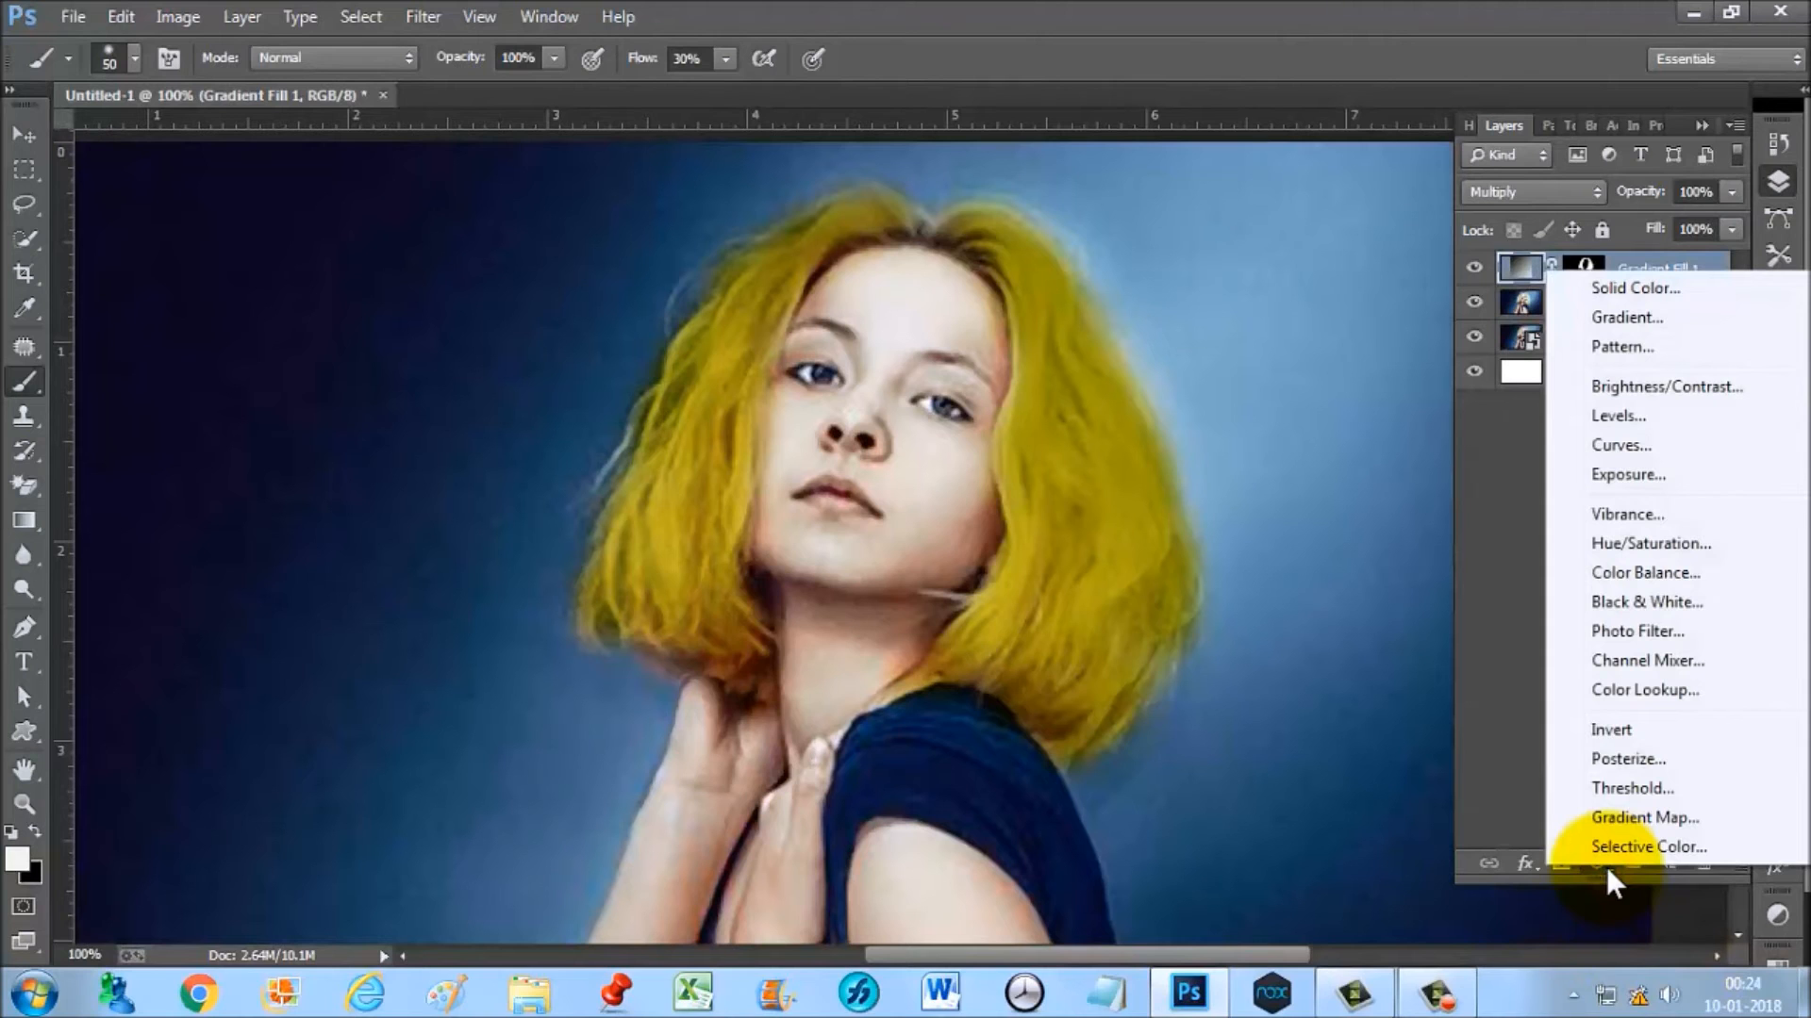
pyautogui.click(1632, 451)
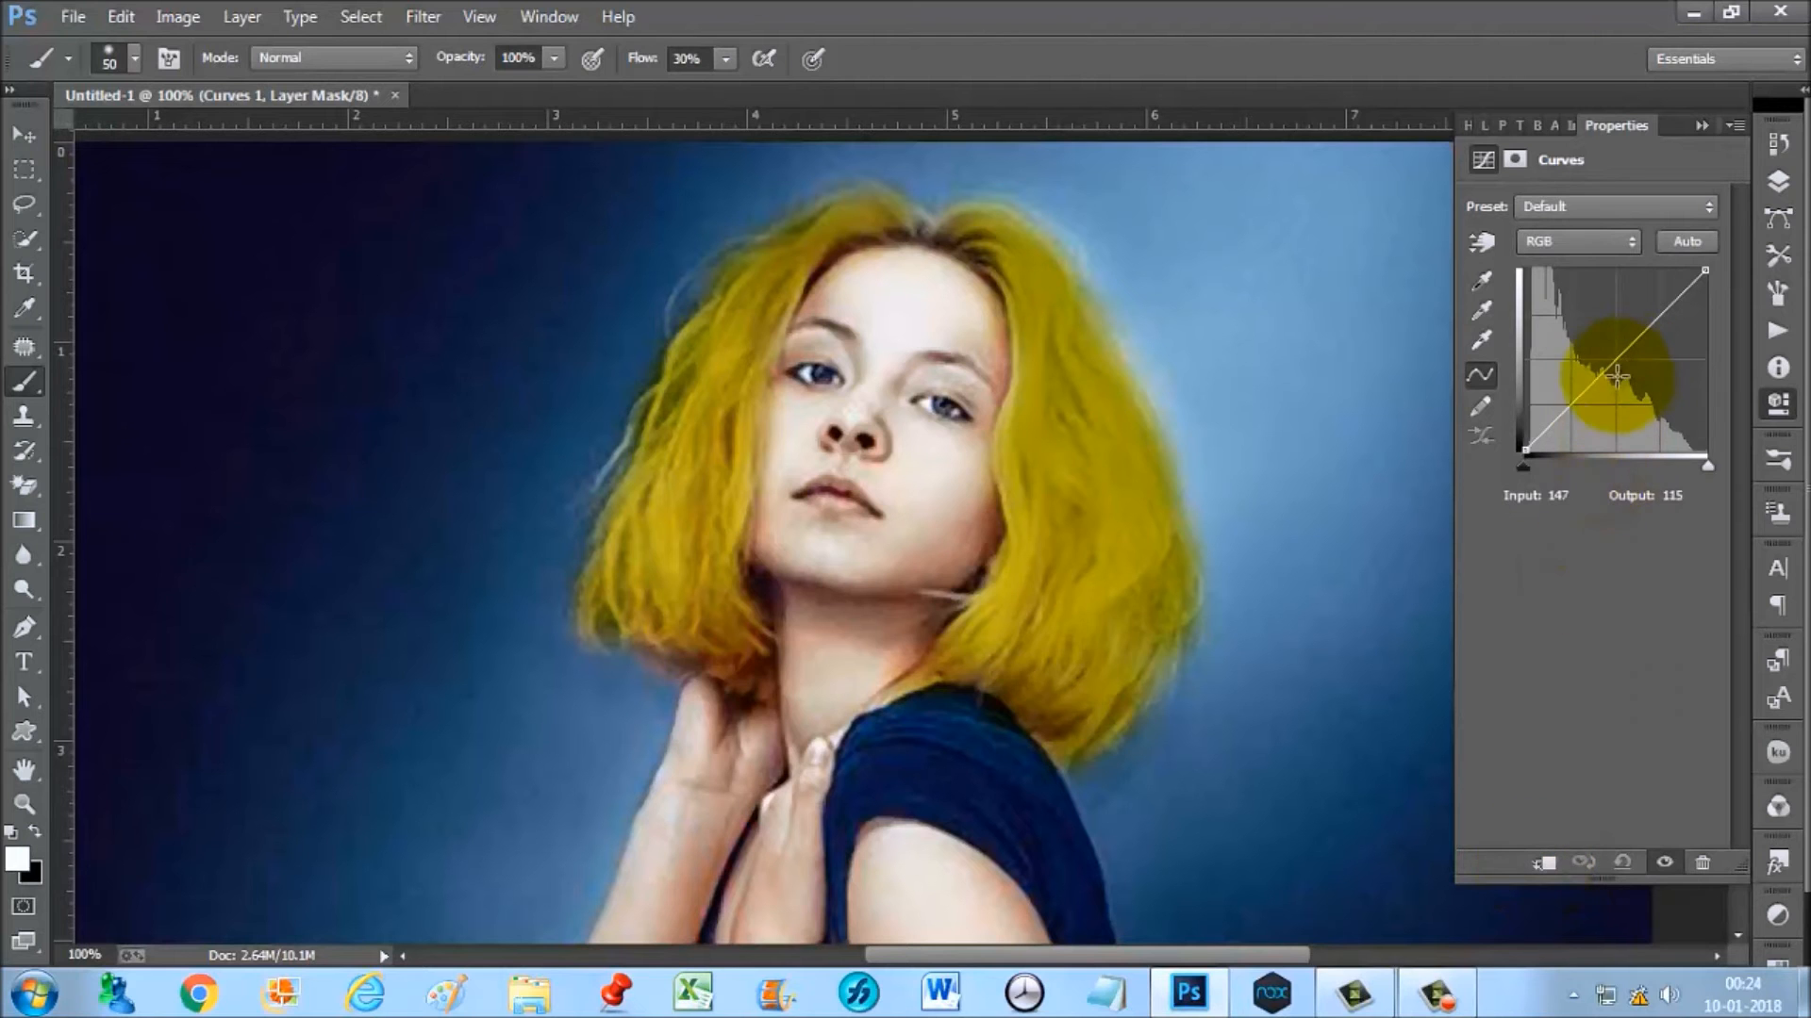
pyautogui.moveTo(1705, 271)
pyautogui.mouseDown()
pyautogui.moveTo(1707, 325)
pyautogui.moveTo(1705, 268)
pyautogui.mouseUp()
pyautogui.moveTo(1624, 365); pyautogui.dragTo(1664, 364)
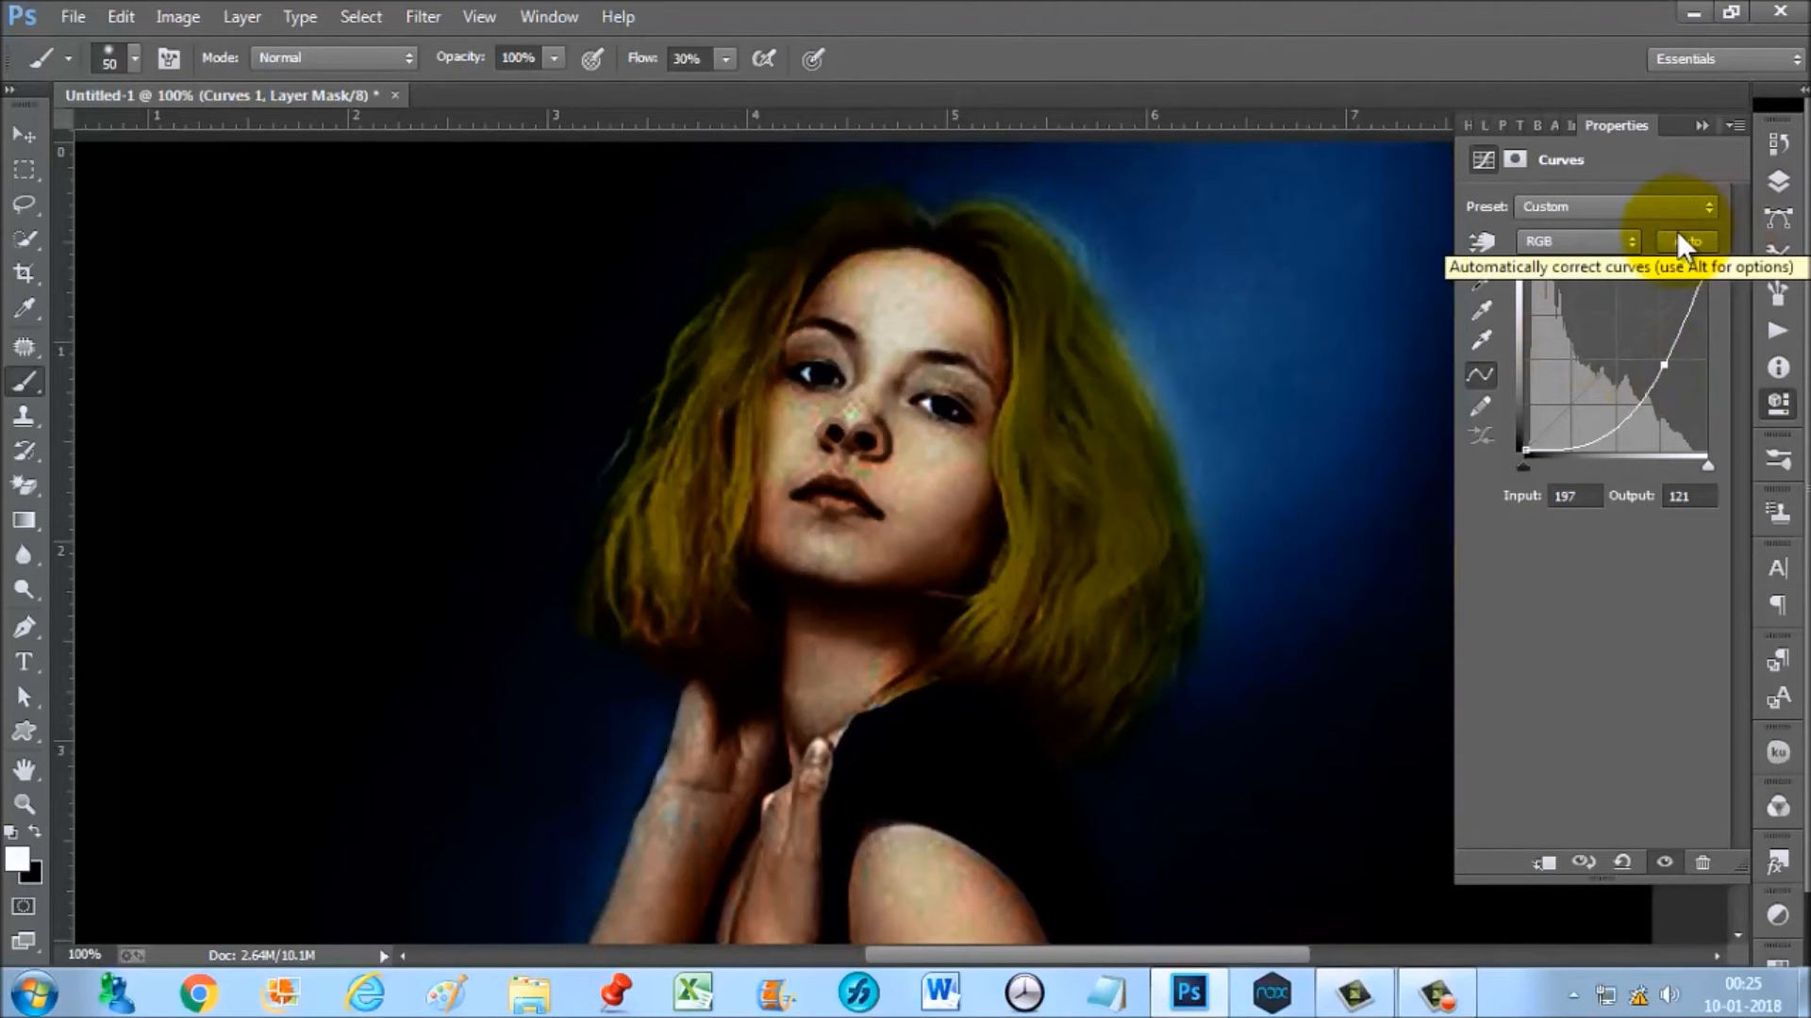
# Step: Invert the Curves layer's mask to black and bring the layer list back into view
pyautogui.click(1679, 243)
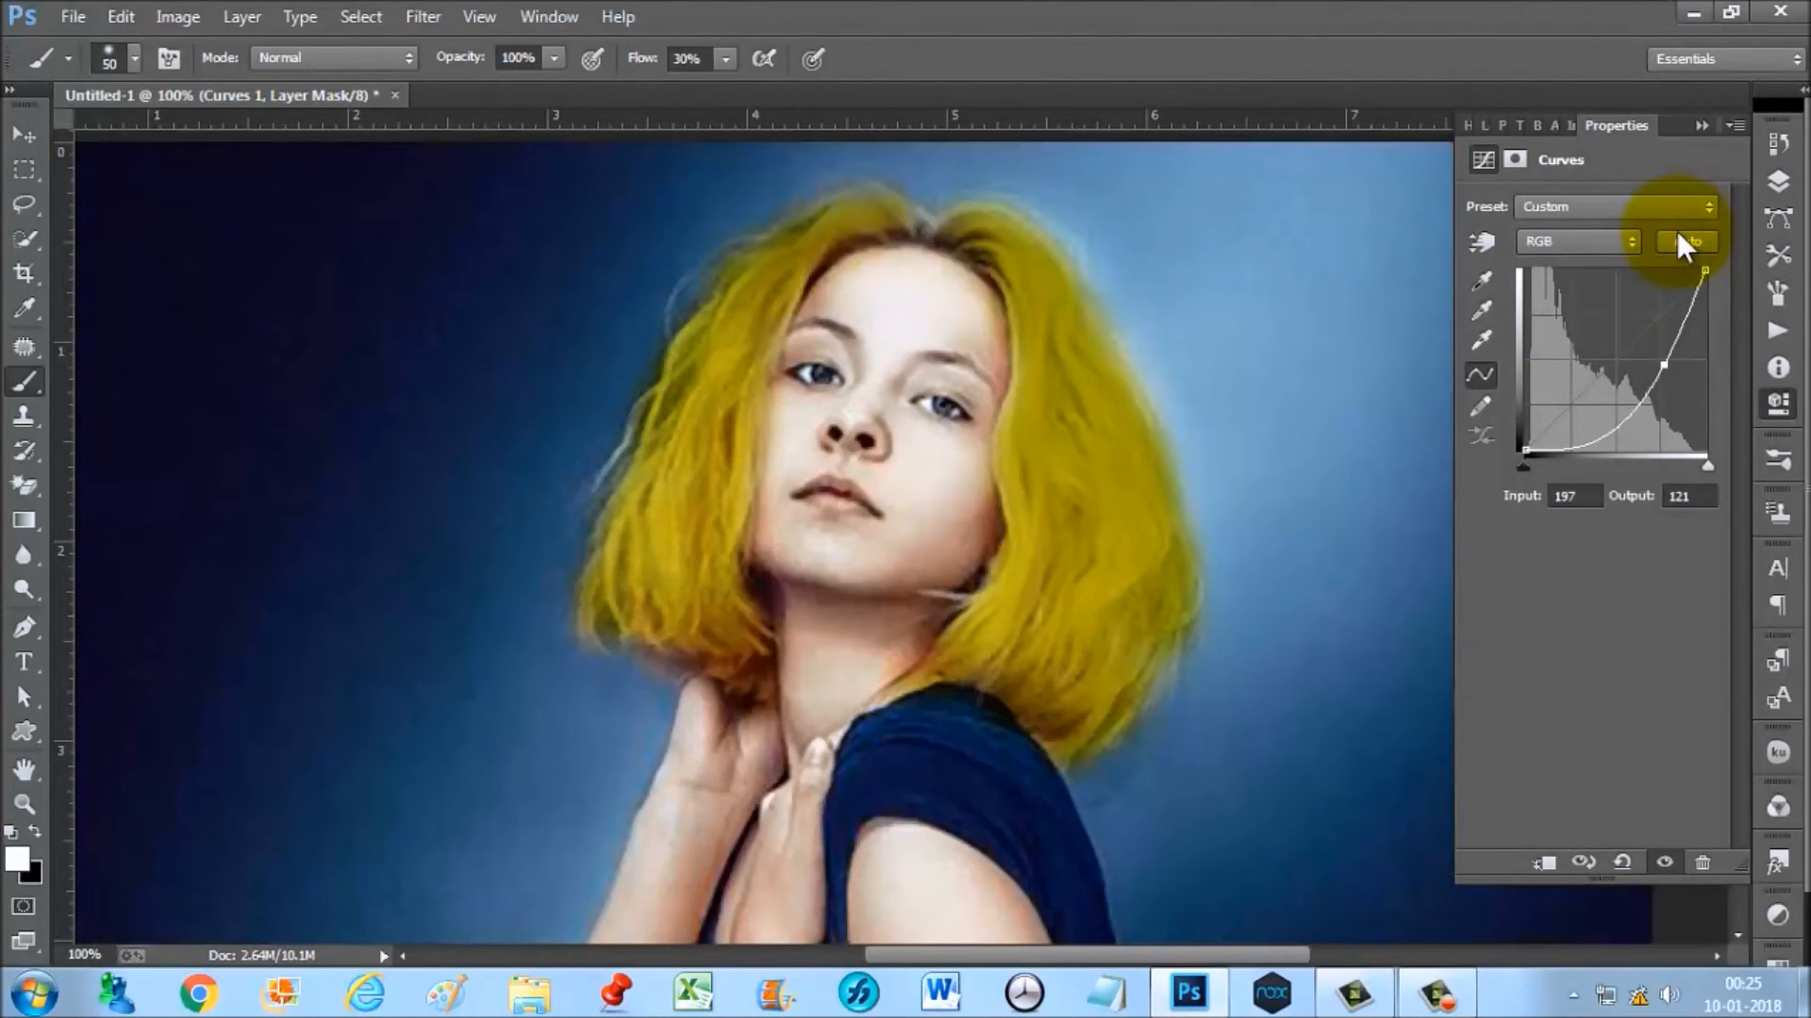
pyautogui.click(1703, 127)
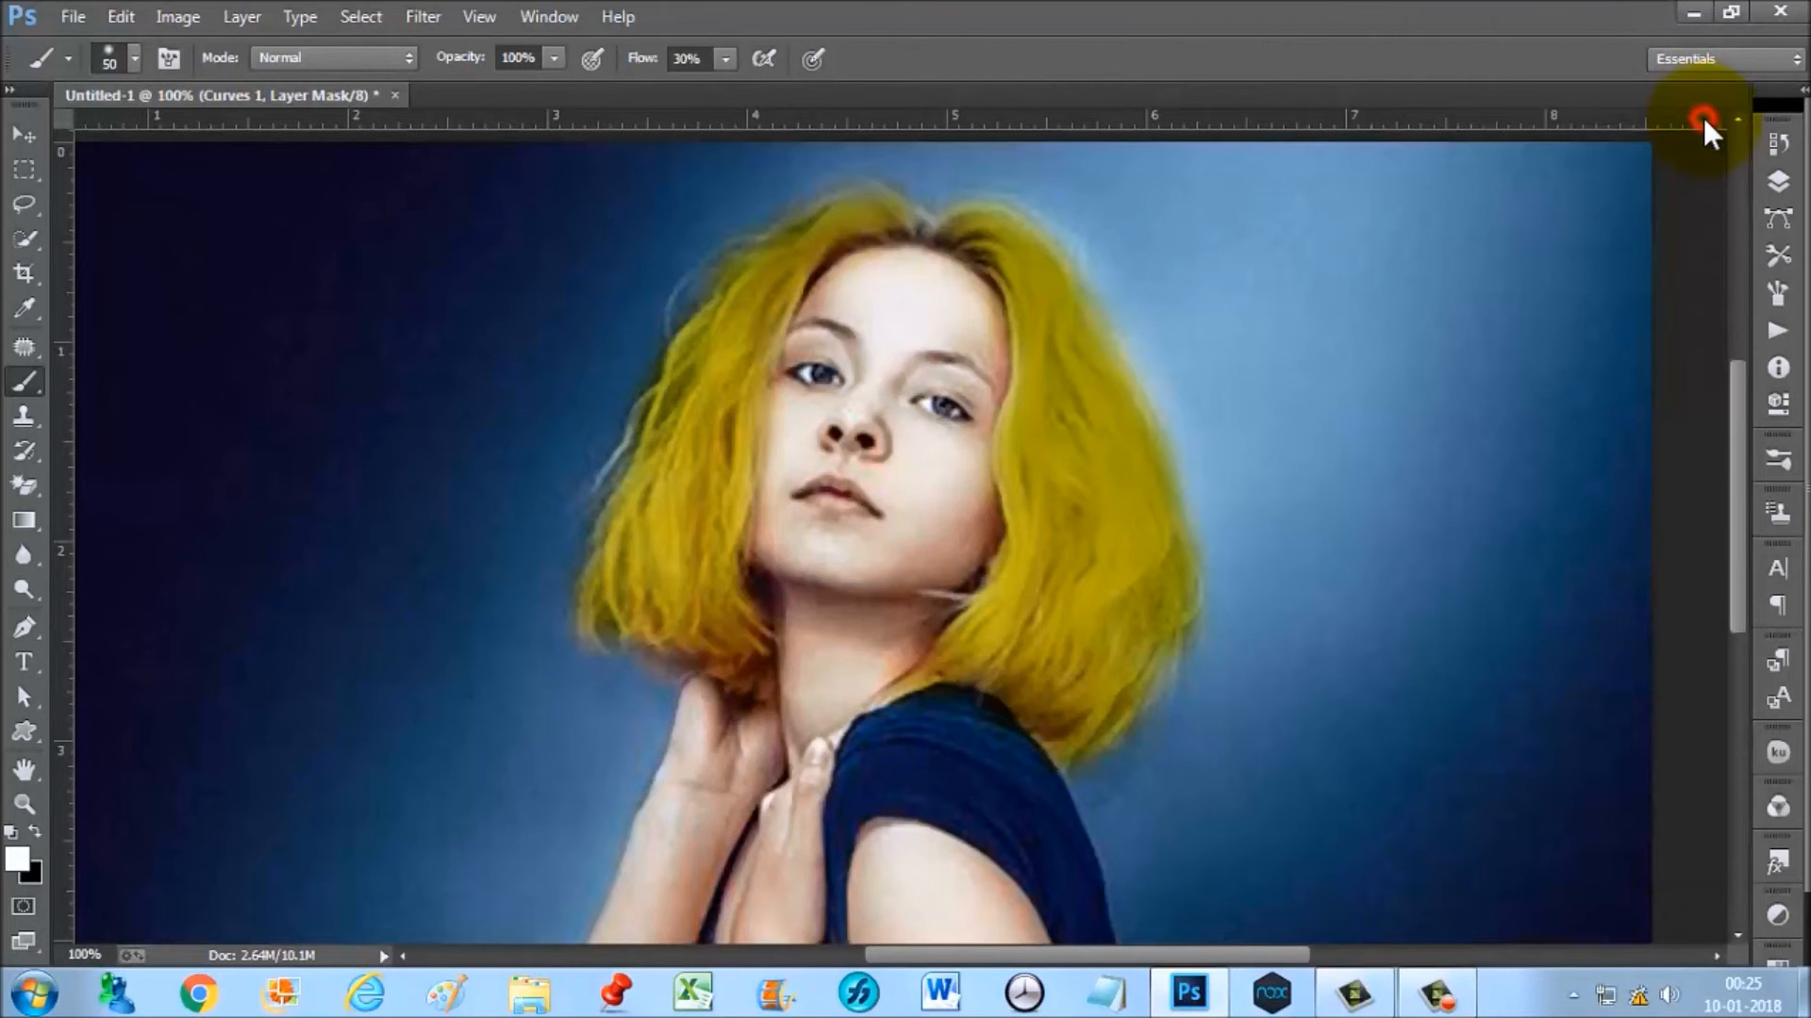
pyautogui.click(1778, 187)
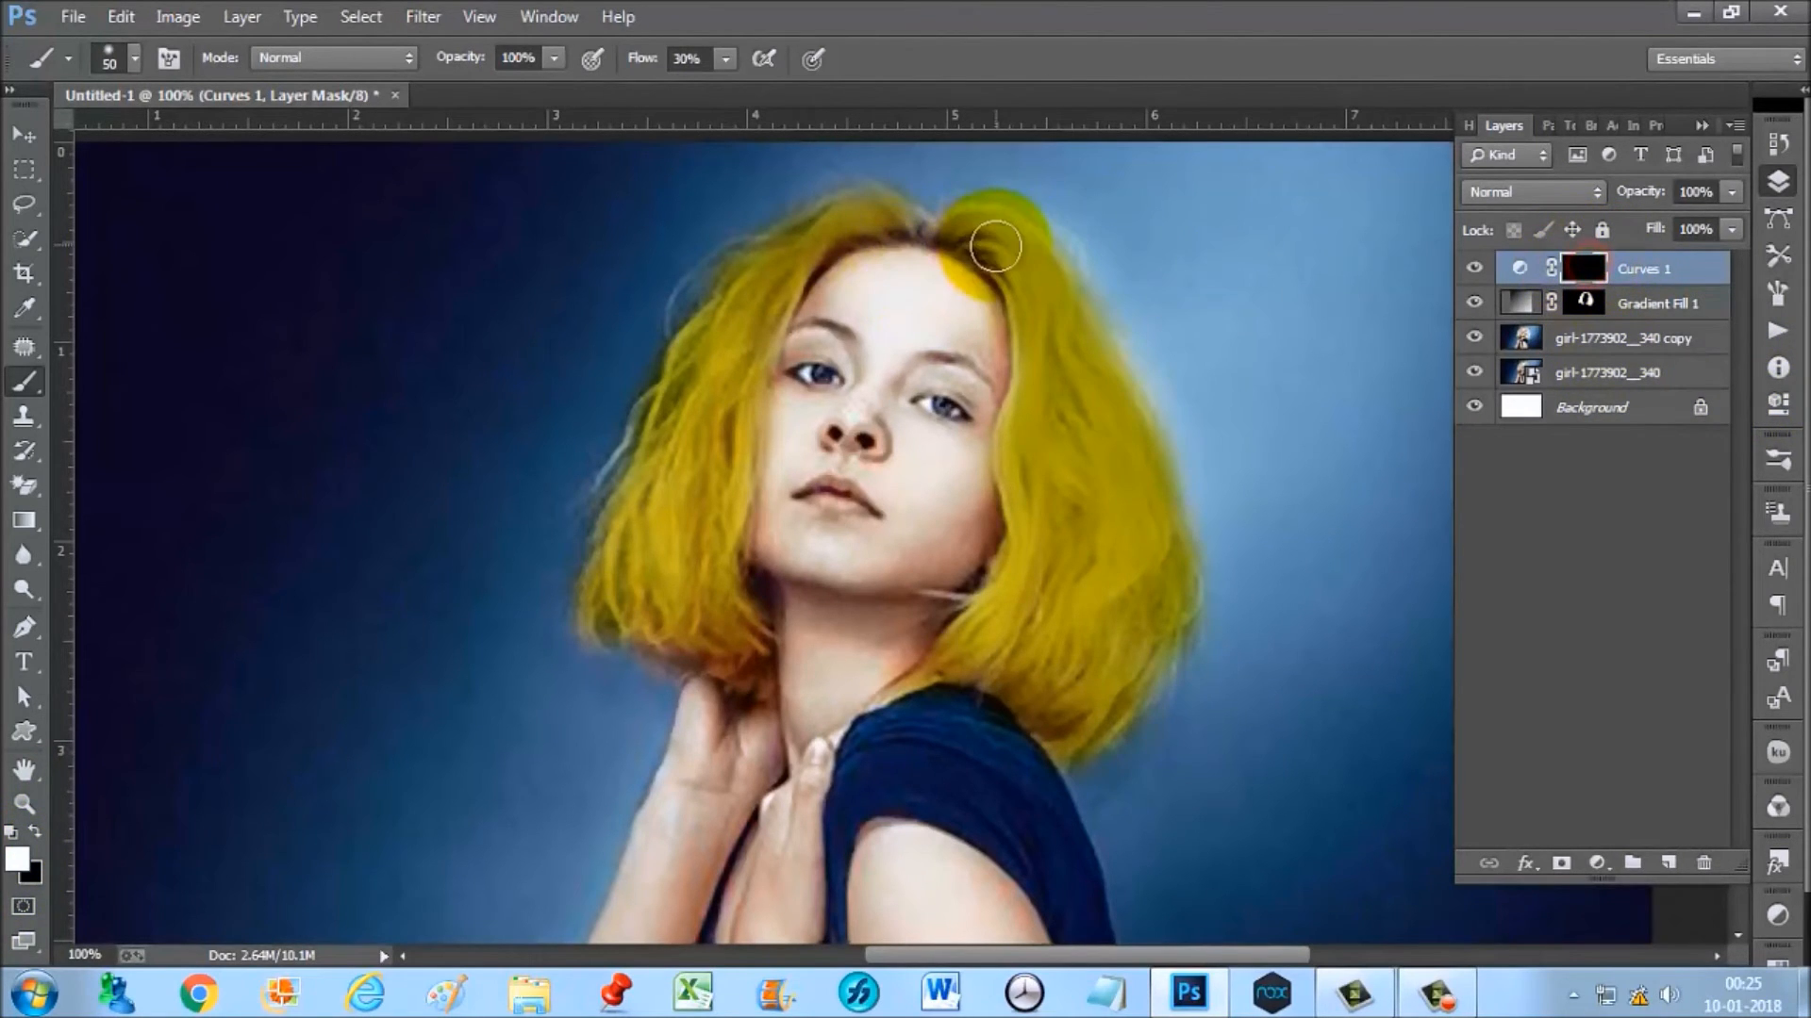
# Step: Set the brush flow to 5% and paint white on the Curves mask along the inner and lower strands of the right-hand hair
pyautogui.moveTo(986, 248)
pyautogui.mouseDown()
pyautogui.moveTo(986, 321)
pyautogui.moveTo(1018, 303)
pyautogui.moveTo(1035, 355)
pyautogui.moveTo(1013, 388)
pyautogui.mouseUp()
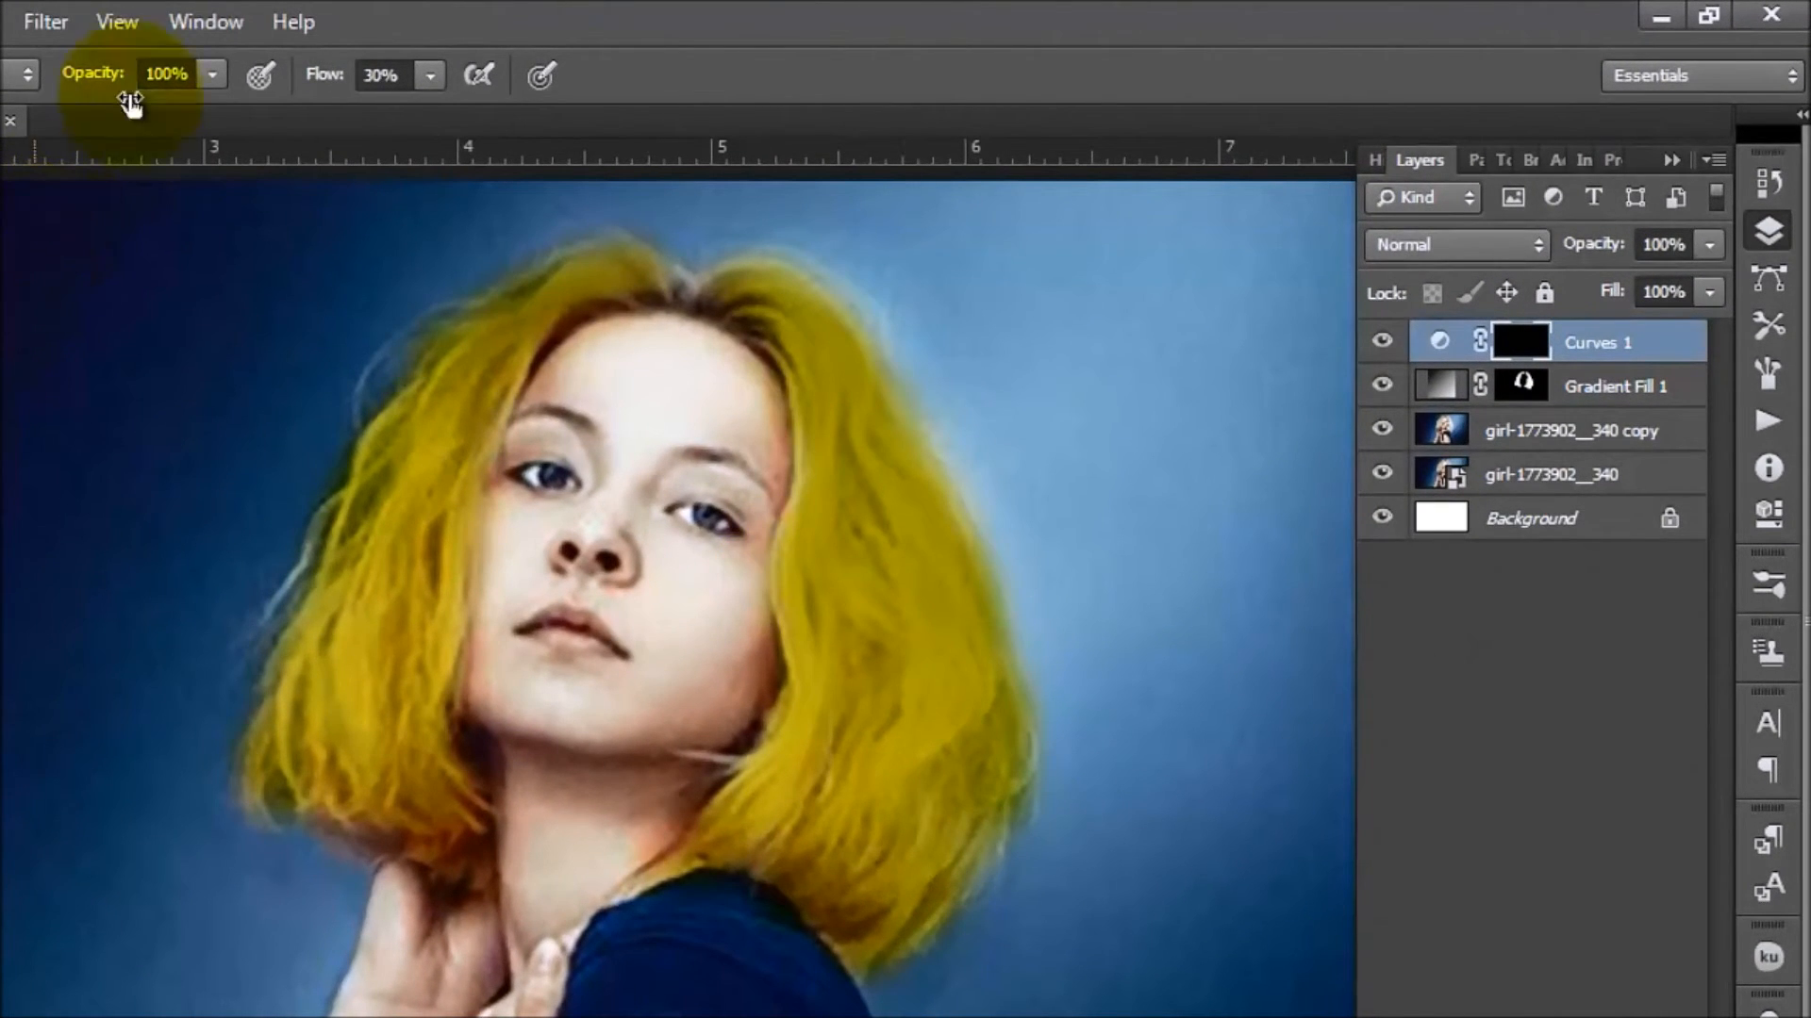
pyautogui.click(428, 75)
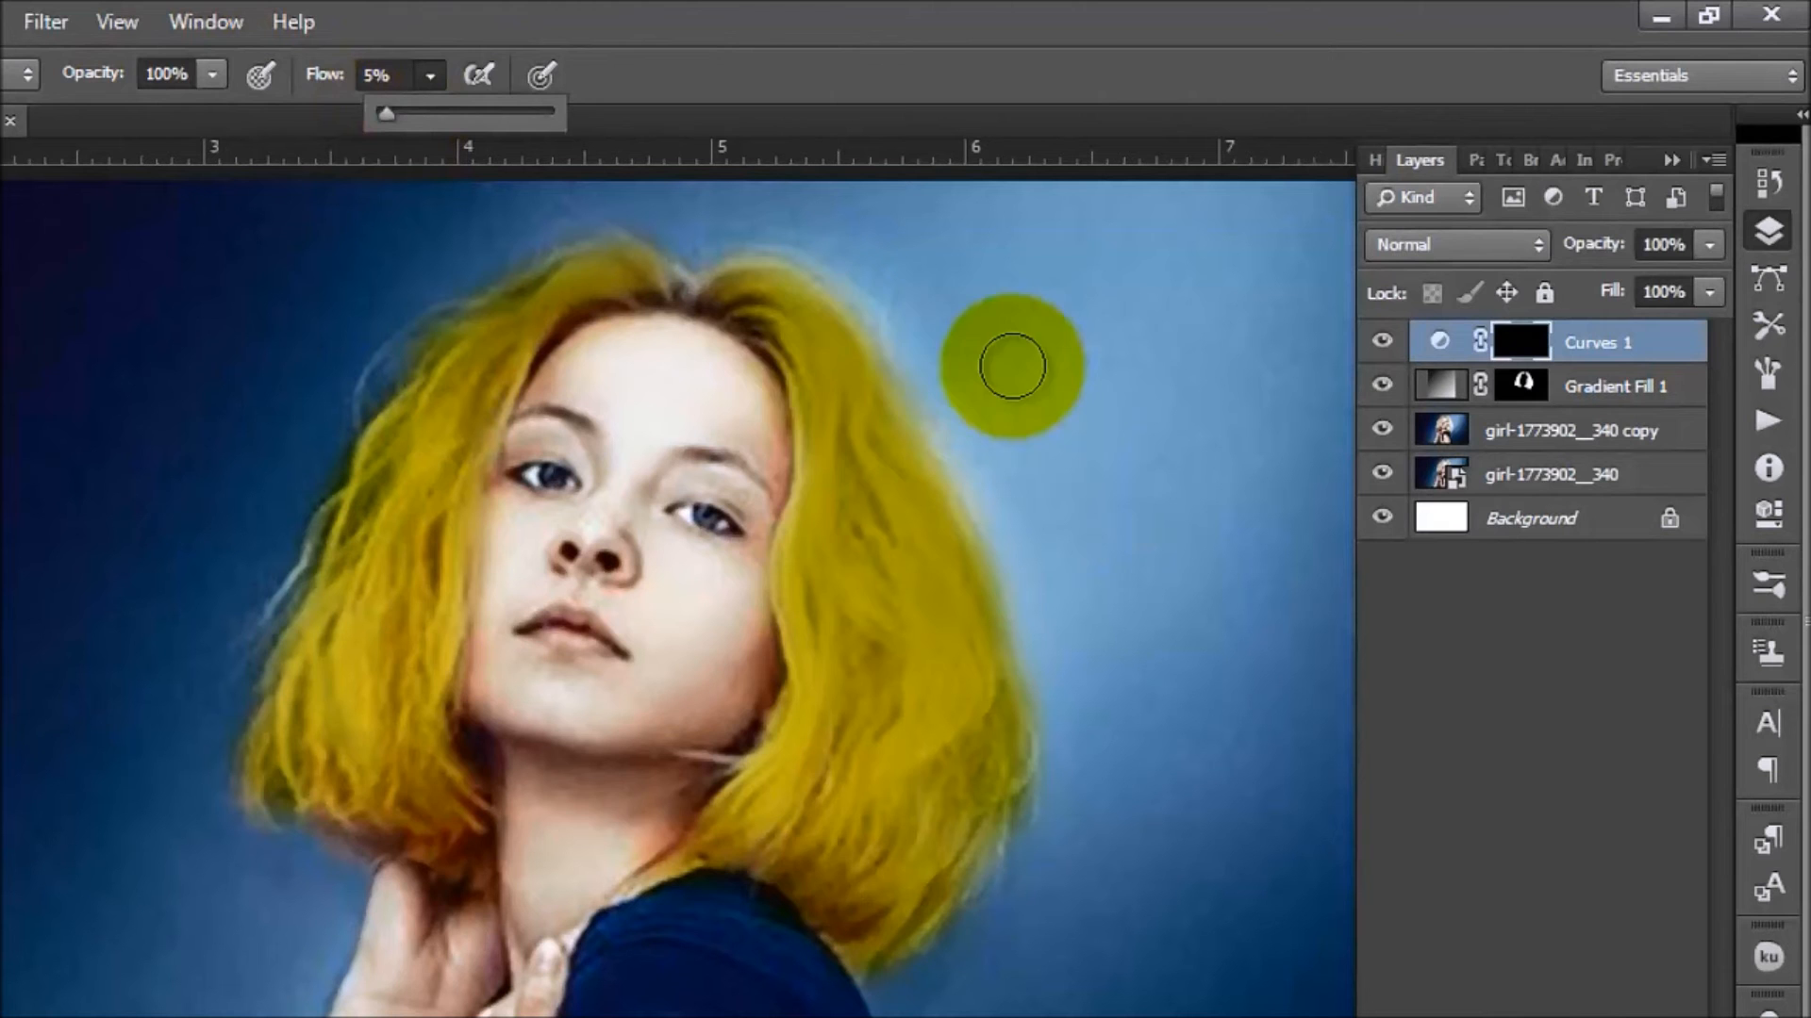
pyautogui.click(797, 359)
pyautogui.moveTo(804, 549)
pyautogui.mouseDown()
pyautogui.moveTo(837, 712)
pyautogui.moveTo(767, 894)
pyautogui.moveTo(794, 856)
pyautogui.moveTo(794, 833)
pyautogui.moveTo(693, 854)
pyautogui.mouseUp()
pyautogui.moveTo(853, 852); pyautogui.dragTo(792, 892)
pyautogui.moveTo(768, 906)
pyautogui.mouseDown()
pyautogui.moveTo(897, 865)
pyautogui.moveTo(841, 979)
pyautogui.mouseUp()
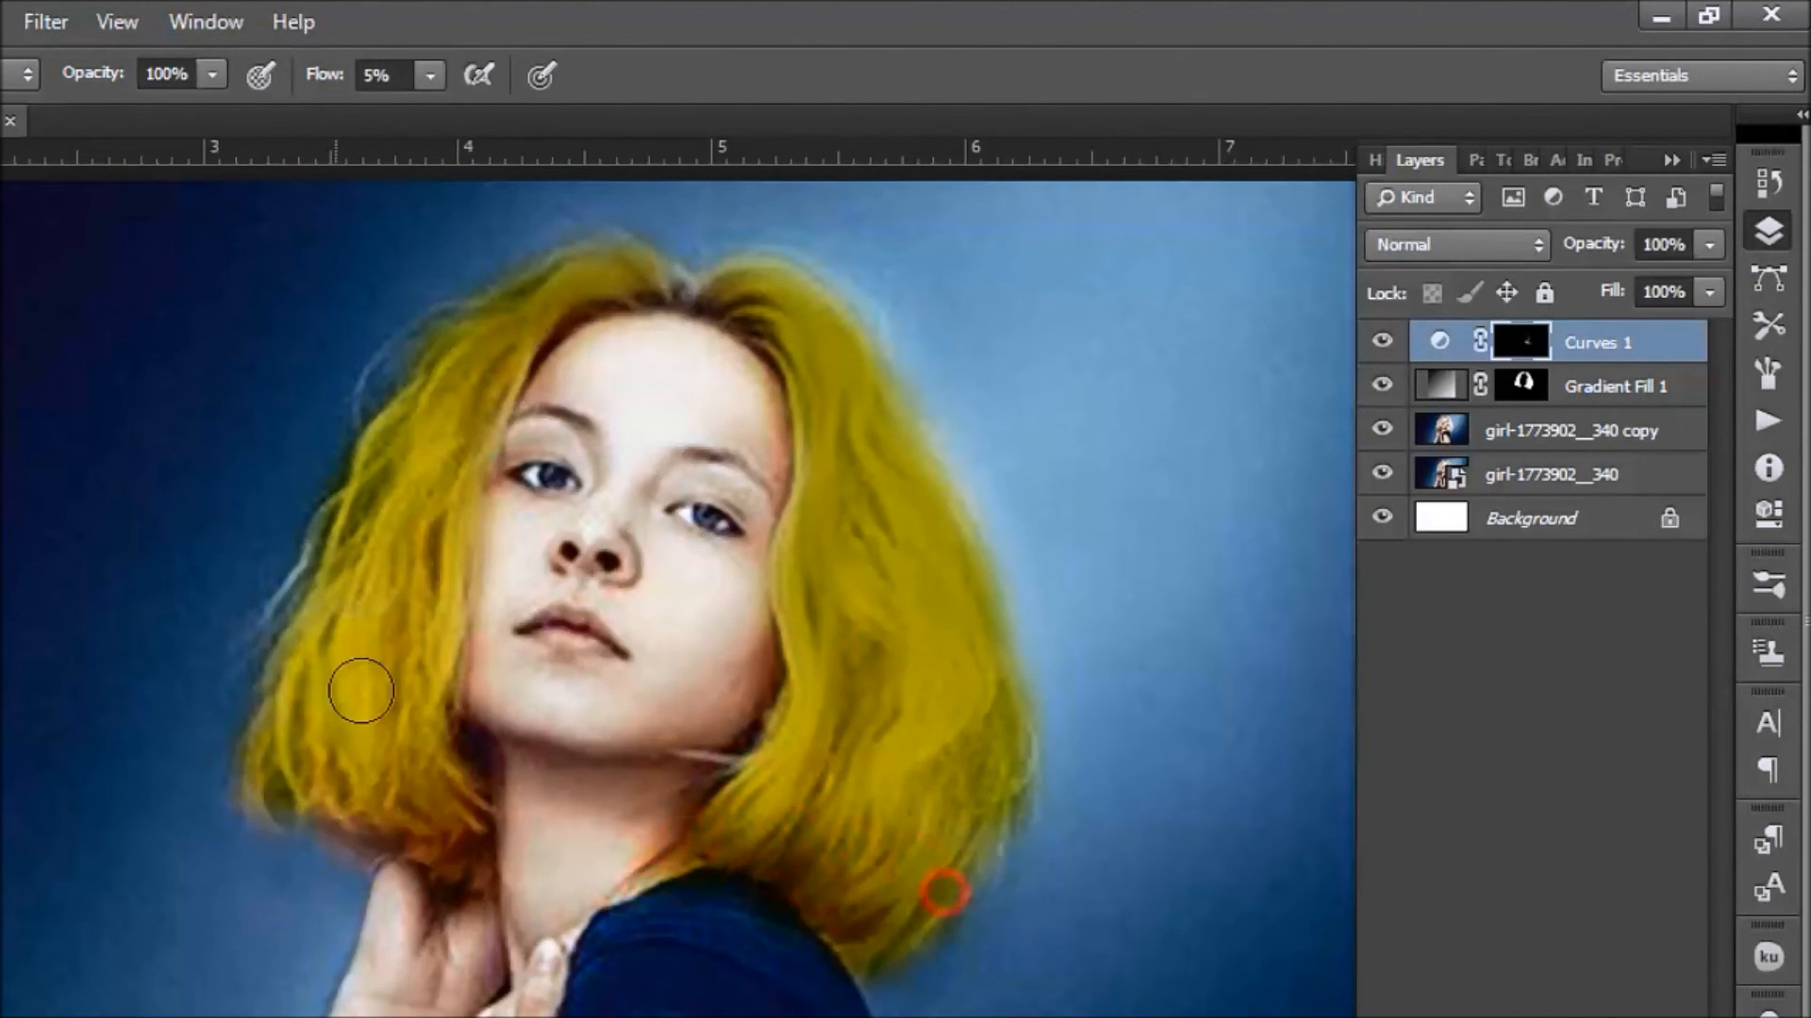
# Step: Paint darker shading into the Curves mask over the left-hand hair's lower curls and the strands beside the neck
pyautogui.moveTo(449, 699); pyautogui.dragTo(495, 830)
pyautogui.moveTo(444, 752); pyautogui.dragTo(461, 865)
pyautogui.moveTo(326, 729); pyautogui.dragTo(377, 755)
pyautogui.moveTo(444, 501); pyautogui.dragTo(393, 843)
pyautogui.click(305, 783)
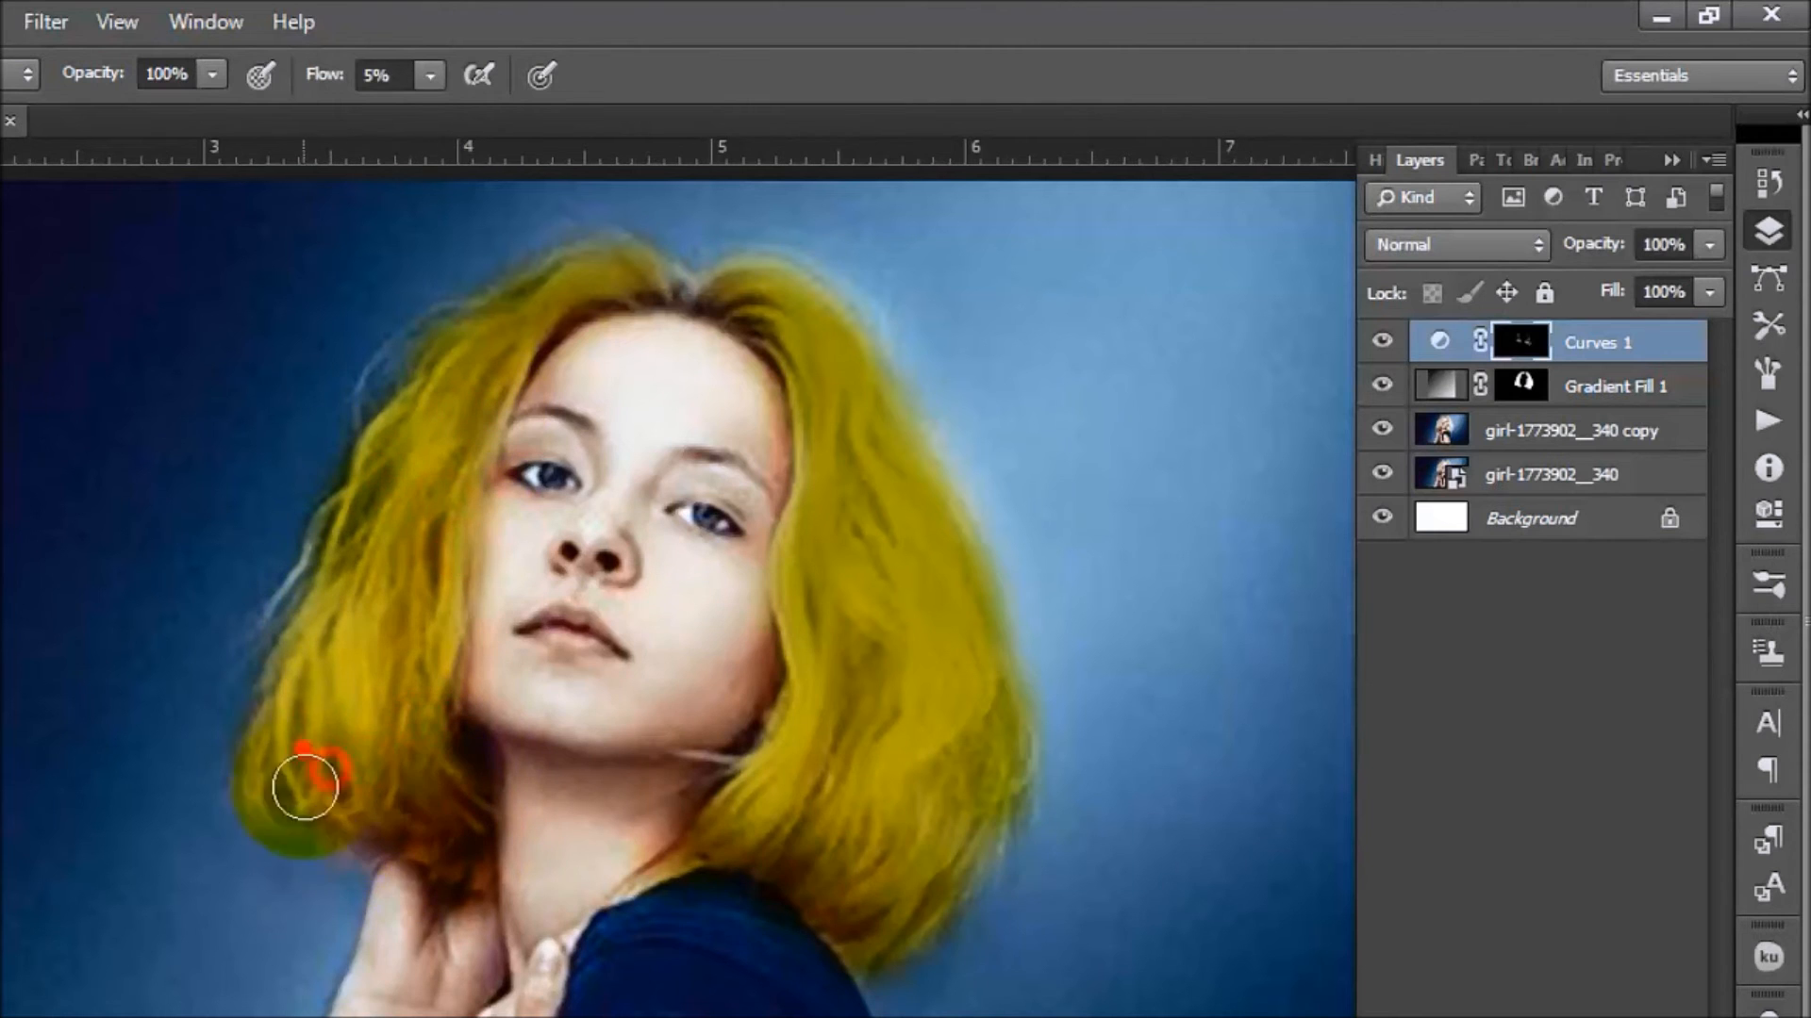
pyautogui.moveTo(281, 806); pyautogui.dragTo(269, 844)
pyautogui.click(331, 781)
pyautogui.moveTo(425, 671); pyautogui.dragTo(434, 745)
pyautogui.moveTo(781, 709); pyautogui.dragTo(711, 806)
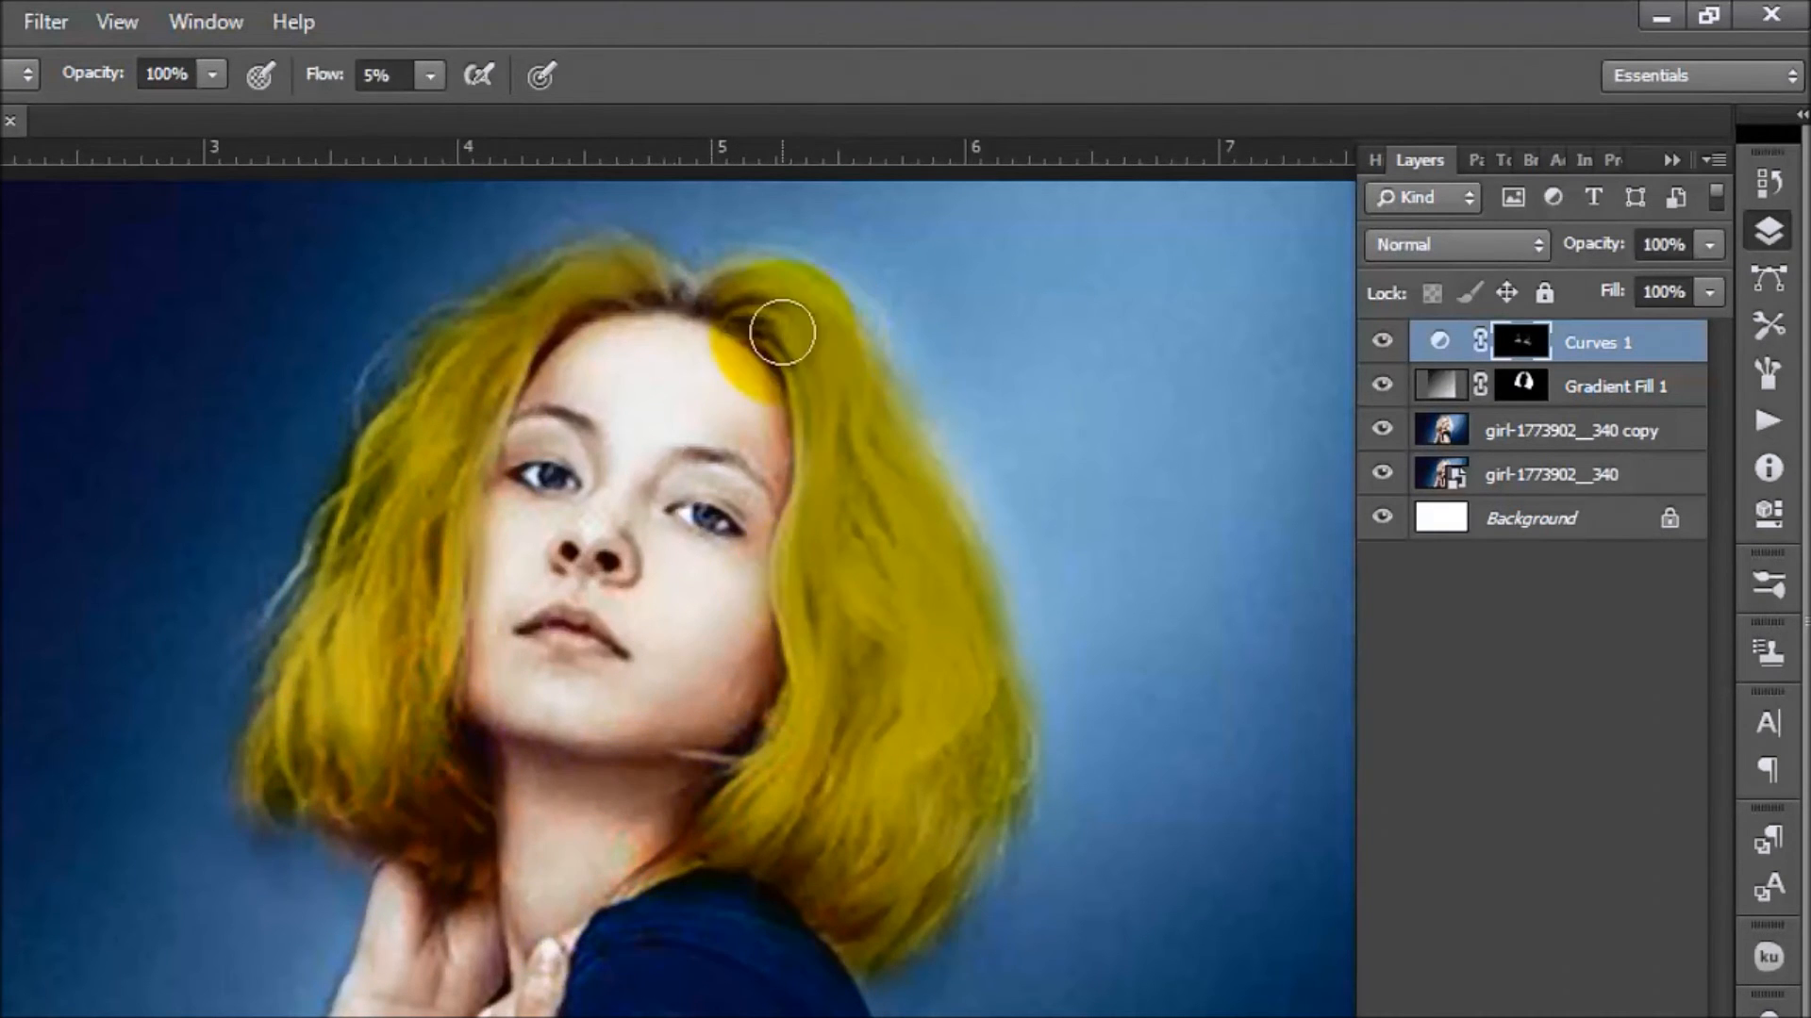
# Step: Deepen the shading on the Curves mask with an enlarged brush along the hairline, the right-hand hair and the lower ends
pyautogui.moveTo(784, 331); pyautogui.dragTo(857, 648)
pyautogui.press(']')
pyautogui.press(']')
pyautogui.click(897, 808)
pyautogui.moveTo(800, 837)
pyautogui.mouseDown()
pyautogui.moveTo(833, 812)
pyautogui.moveTo(849, 938)
pyautogui.mouseUp()
pyautogui.moveTo(970, 784); pyautogui.dragTo(970, 806)
pyautogui.moveTo(312, 784); pyautogui.dragTo(315, 801)
pyautogui.moveTo(397, 704); pyautogui.dragTo(432, 805)
pyautogui.moveTo(575, 299); pyautogui.dragTo(752, 287)
pyautogui.click(818, 492)
pyautogui.moveTo(857, 679); pyautogui.dragTo(849, 849)
pyautogui.moveTo(1003, 738); pyautogui.dragTo(838, 927)
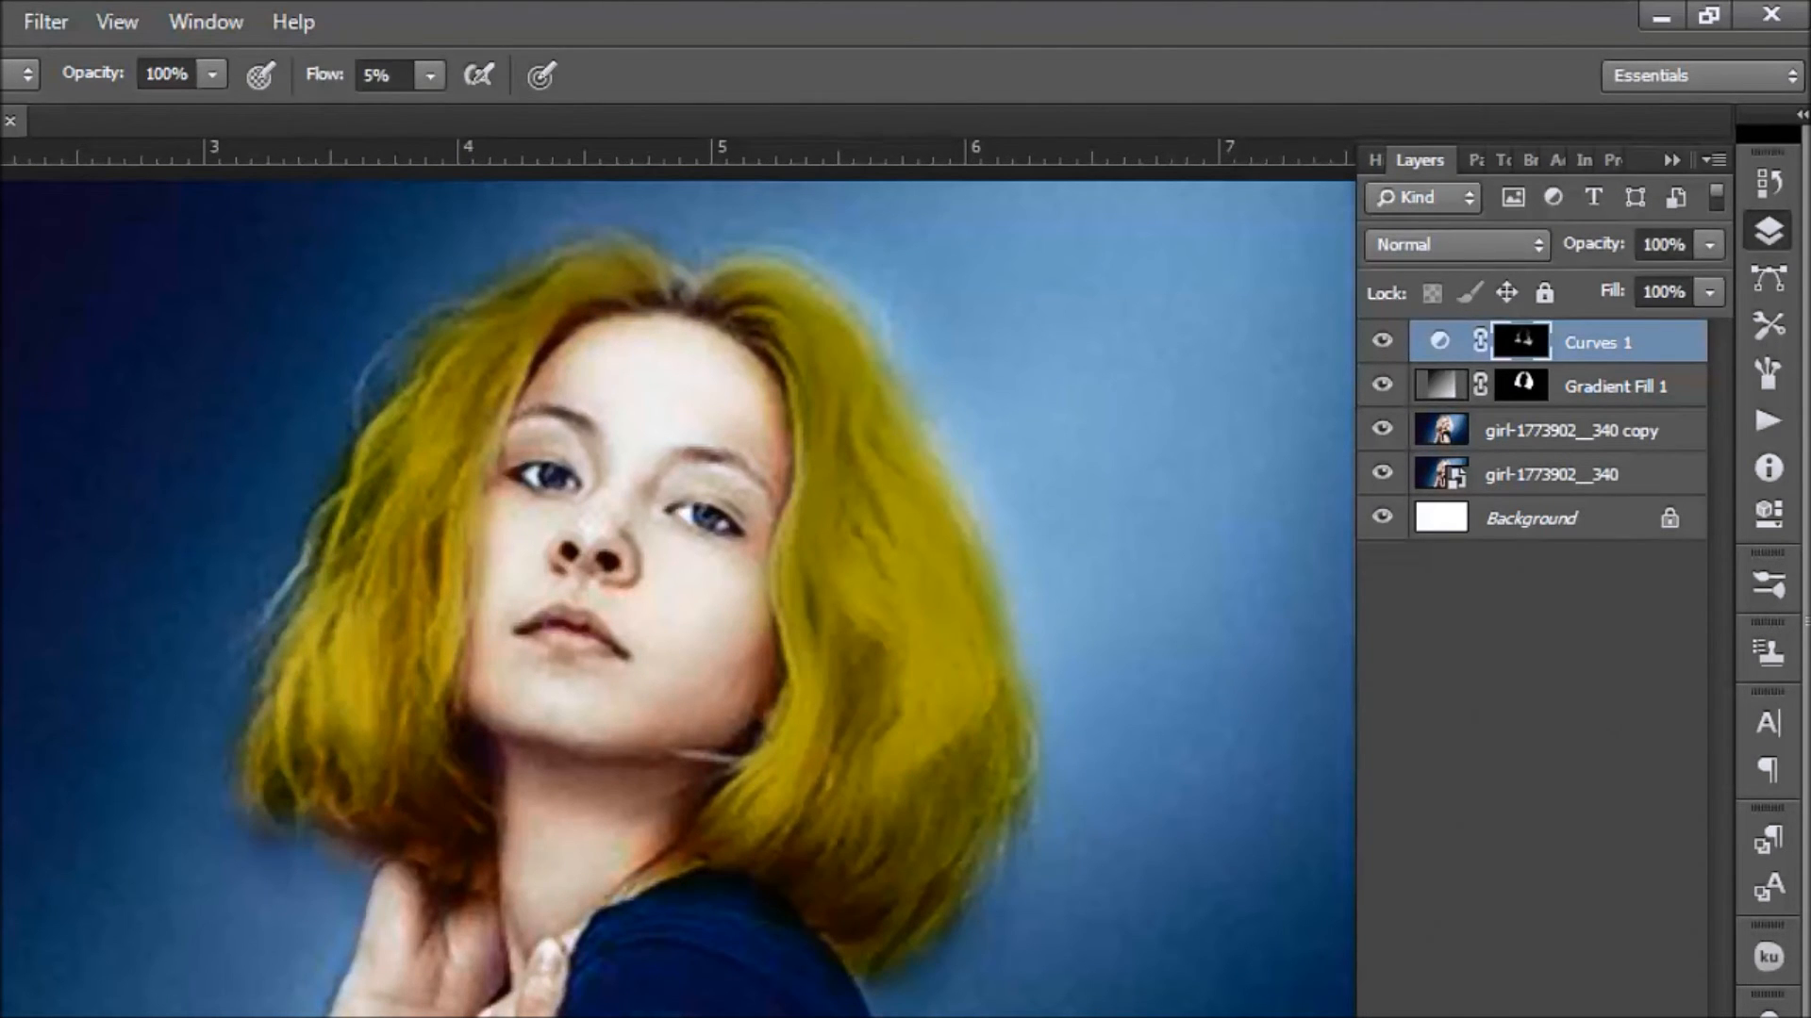
# Step: Compare the hair with and without the Curves 1 shading
pyautogui.click(1383, 341)
pyautogui.click(1384, 341)
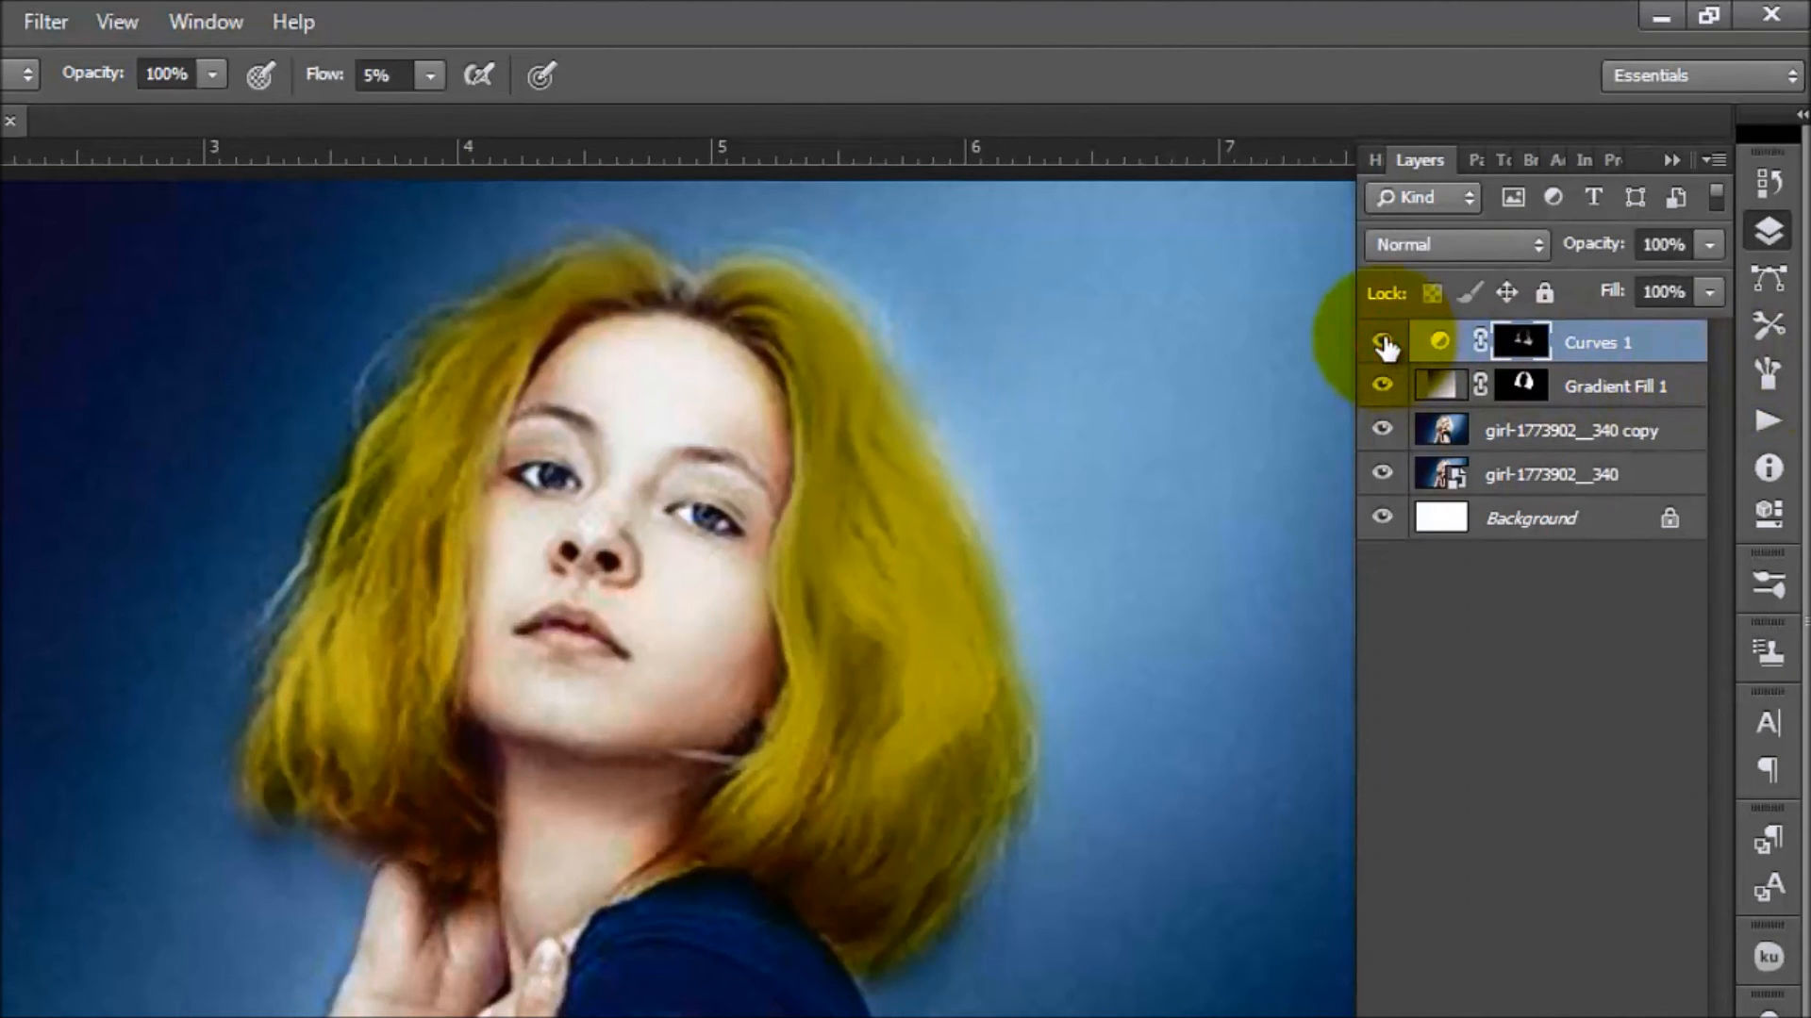
pyautogui.click(1384, 341)
pyautogui.click(1383, 341)
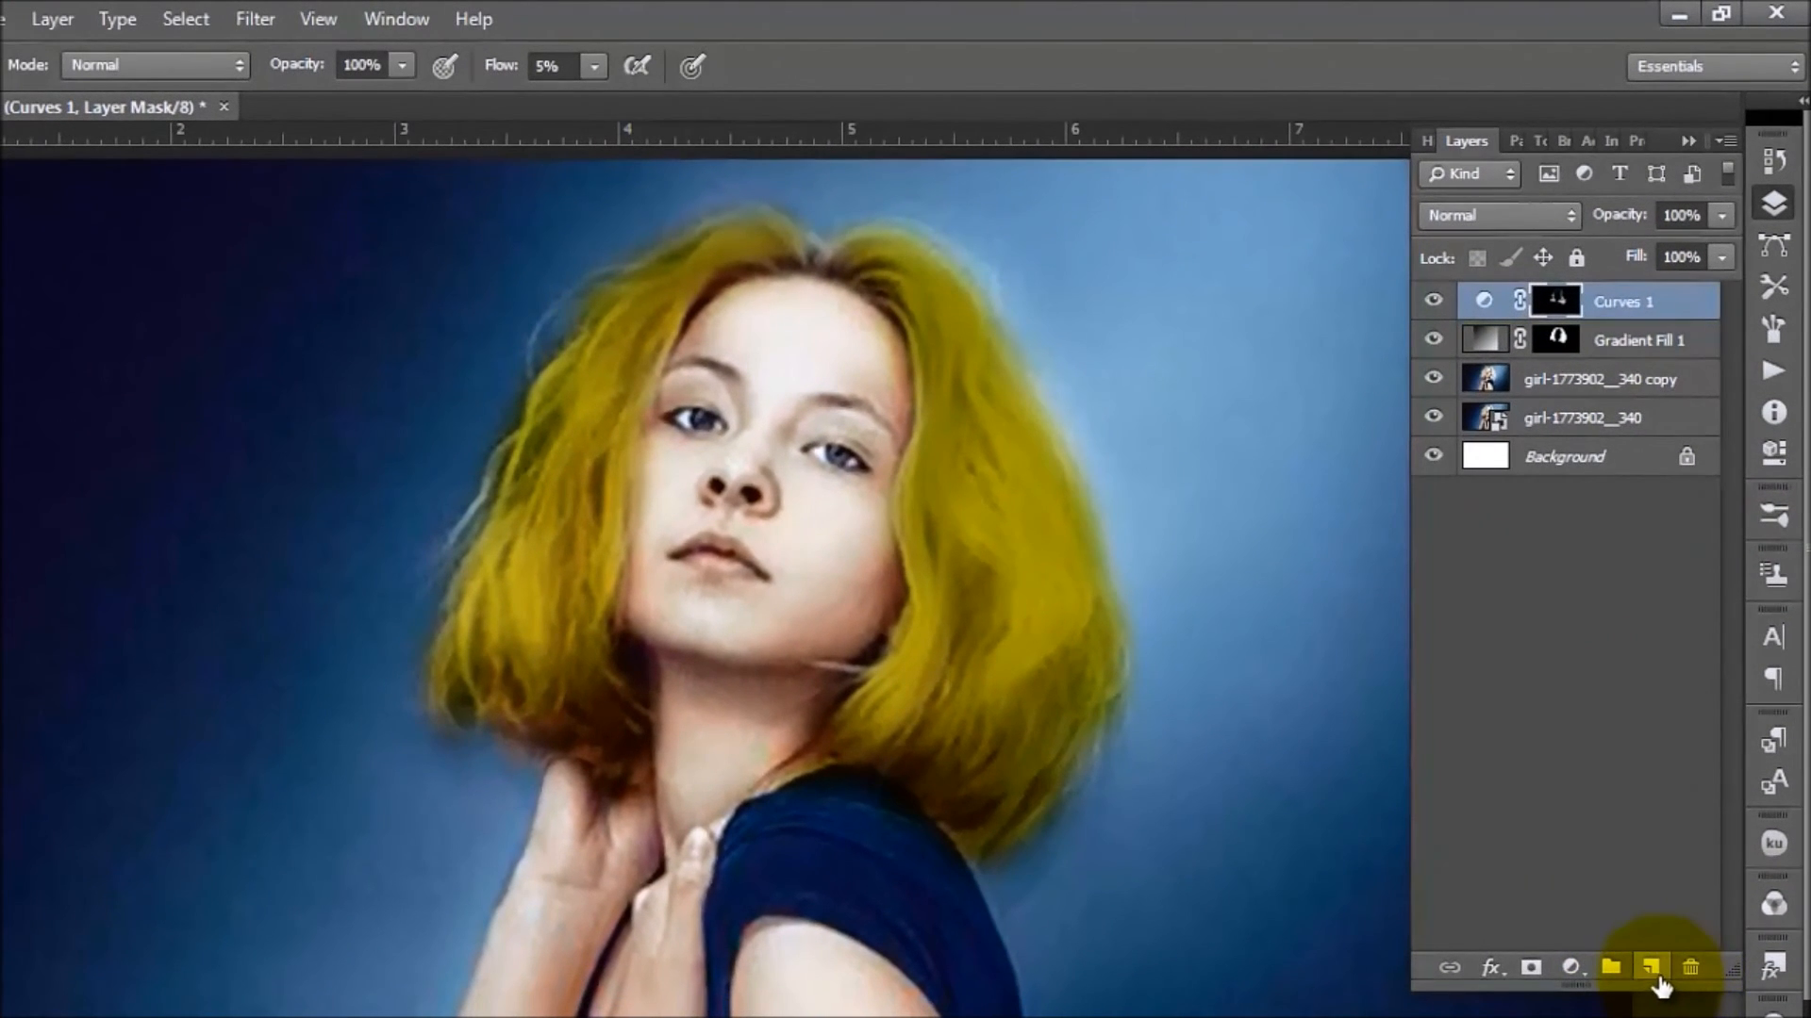
# Step: Add a new layer above Curves 1, fill it with 50% gray and set its blend mode to Overlay
pyautogui.click(1650, 969)
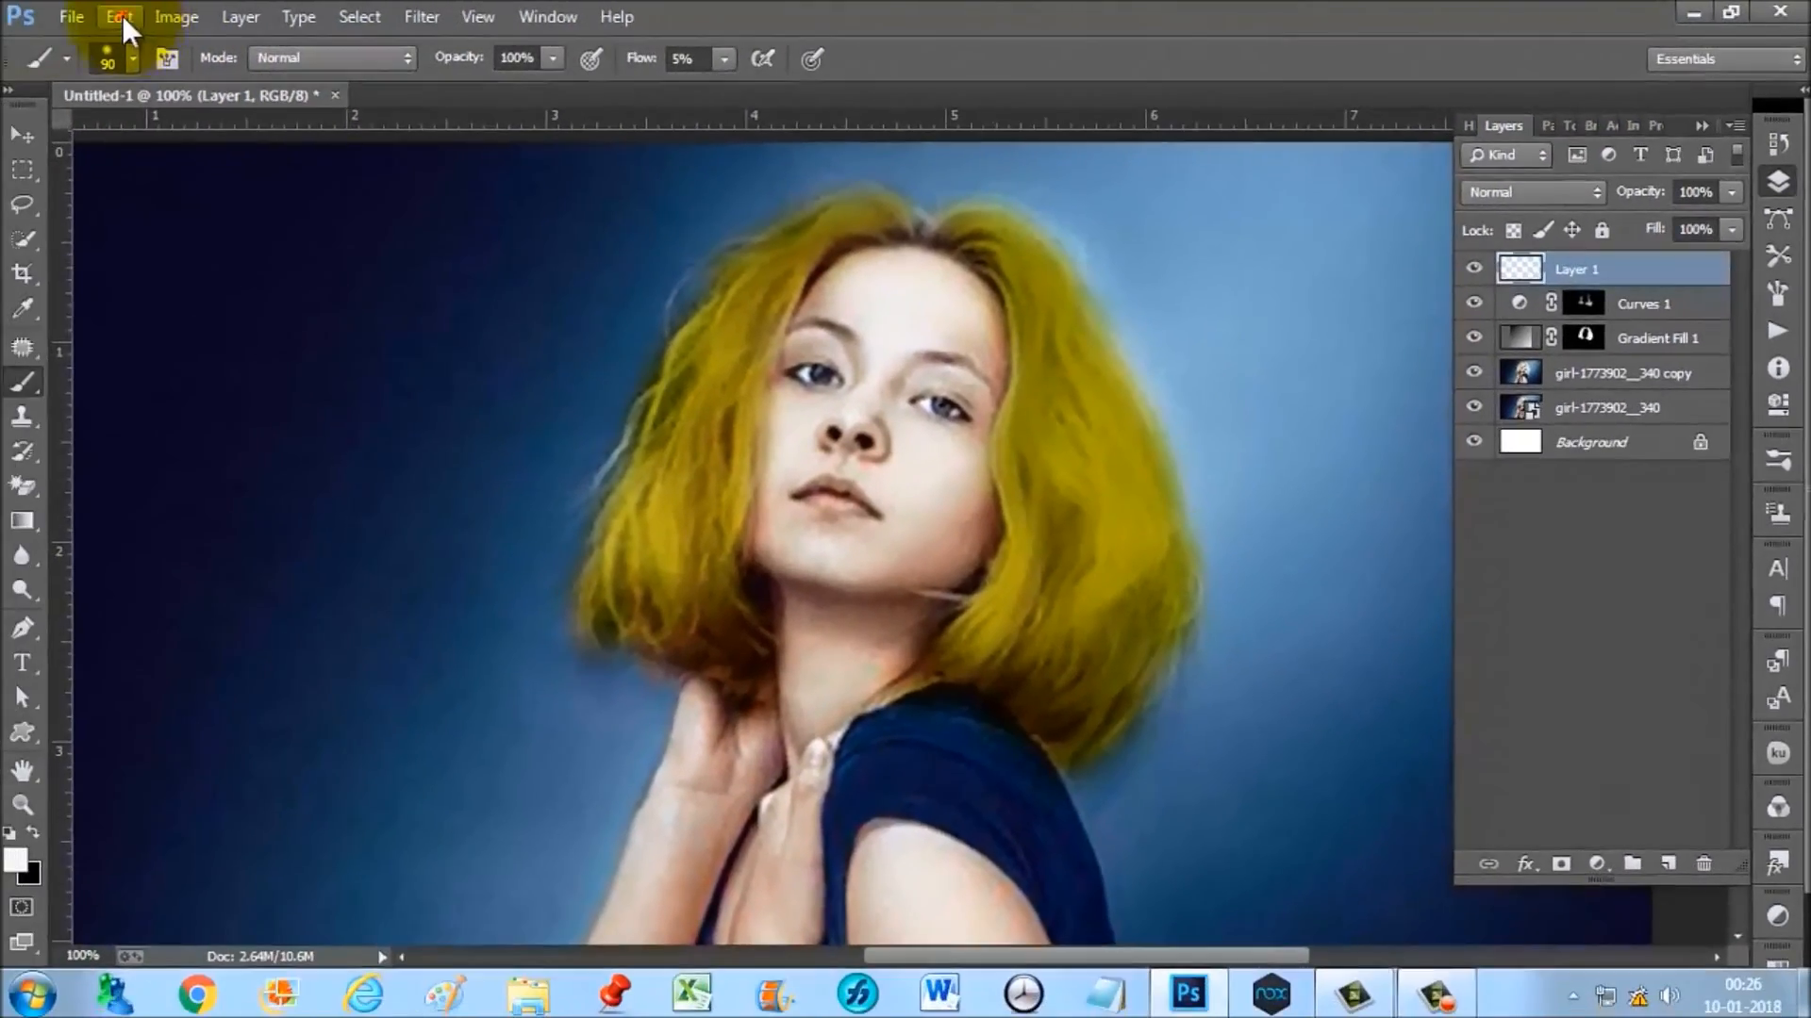
pyautogui.click(132, 25)
pyautogui.click(232, 453)
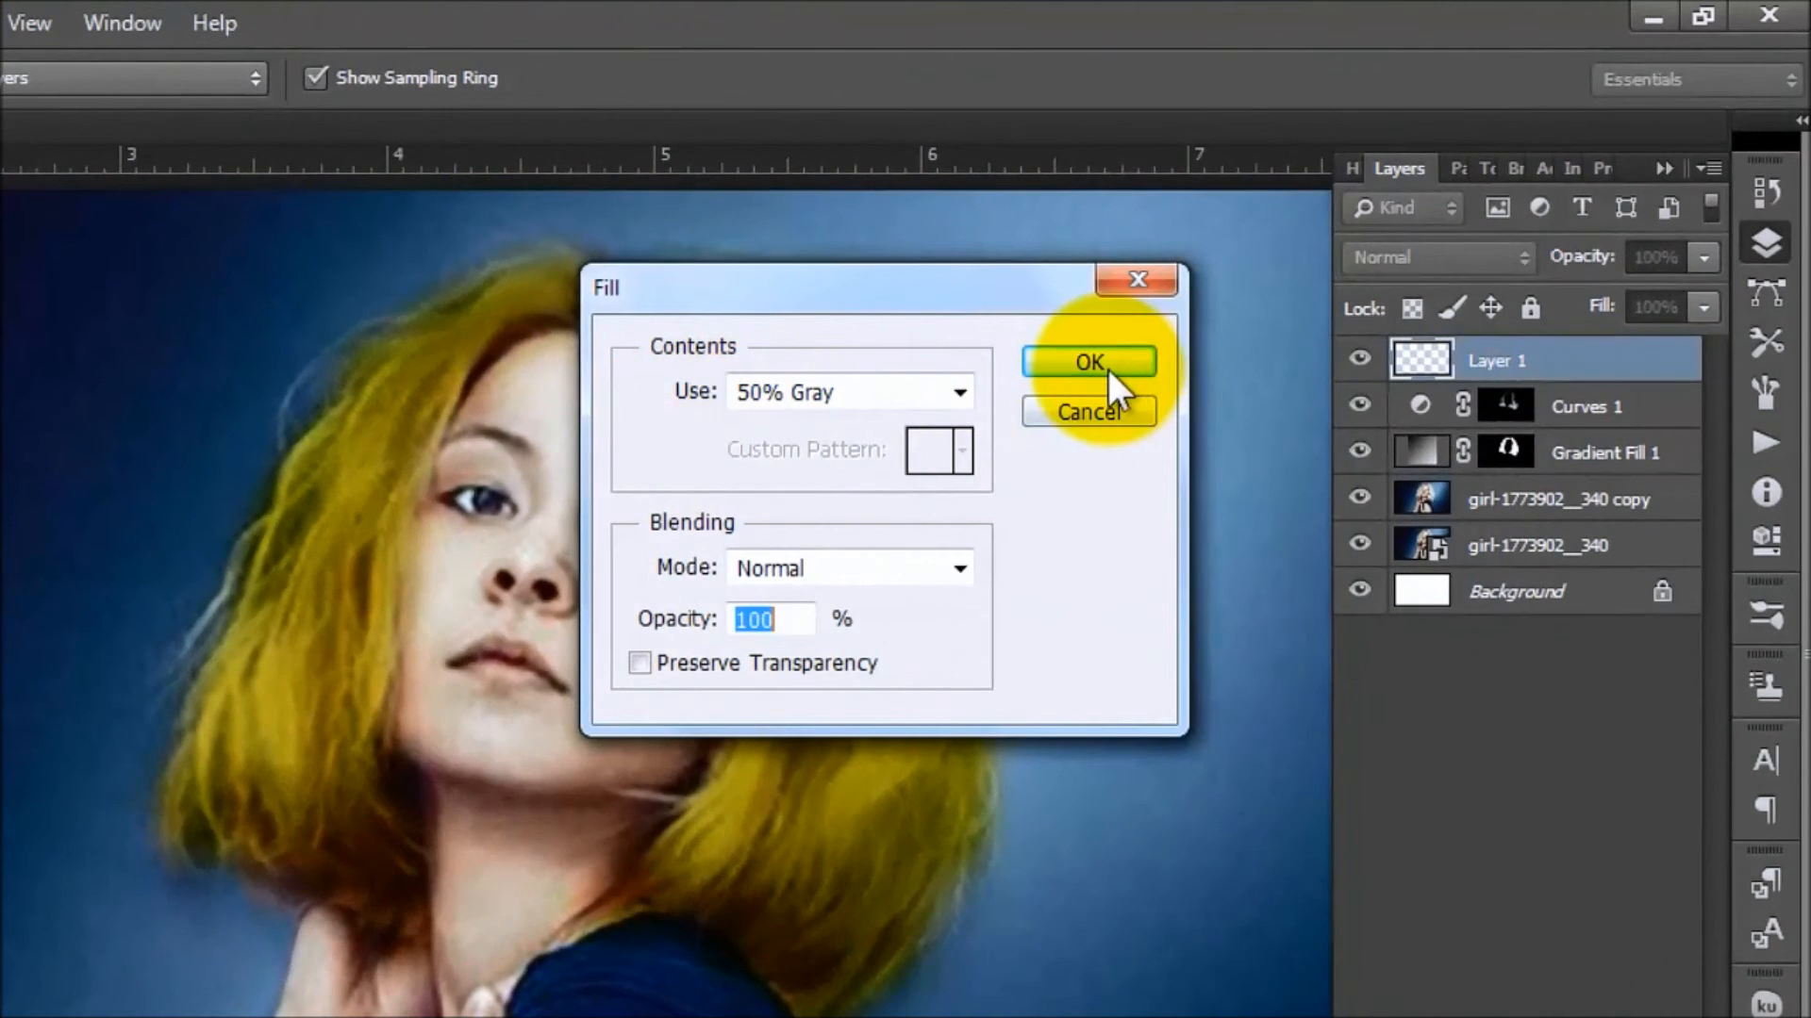
pyautogui.click(1217, 297)
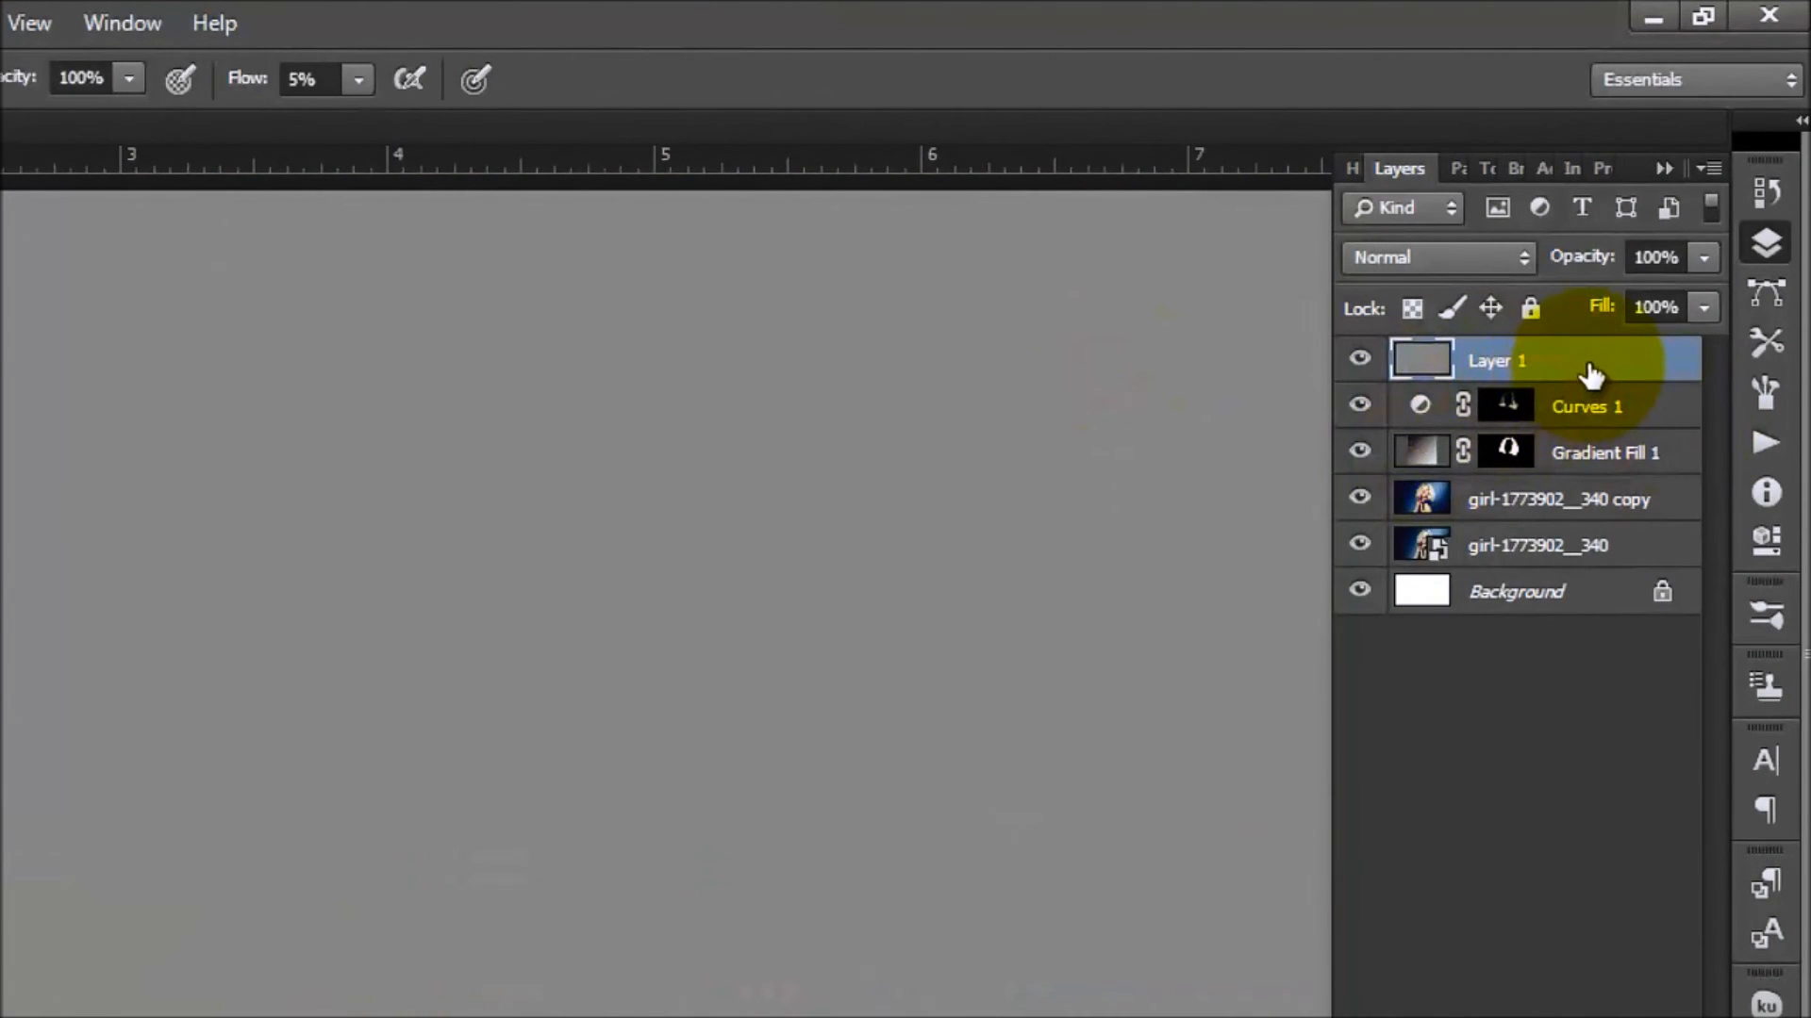
pyautogui.click(1522, 256)
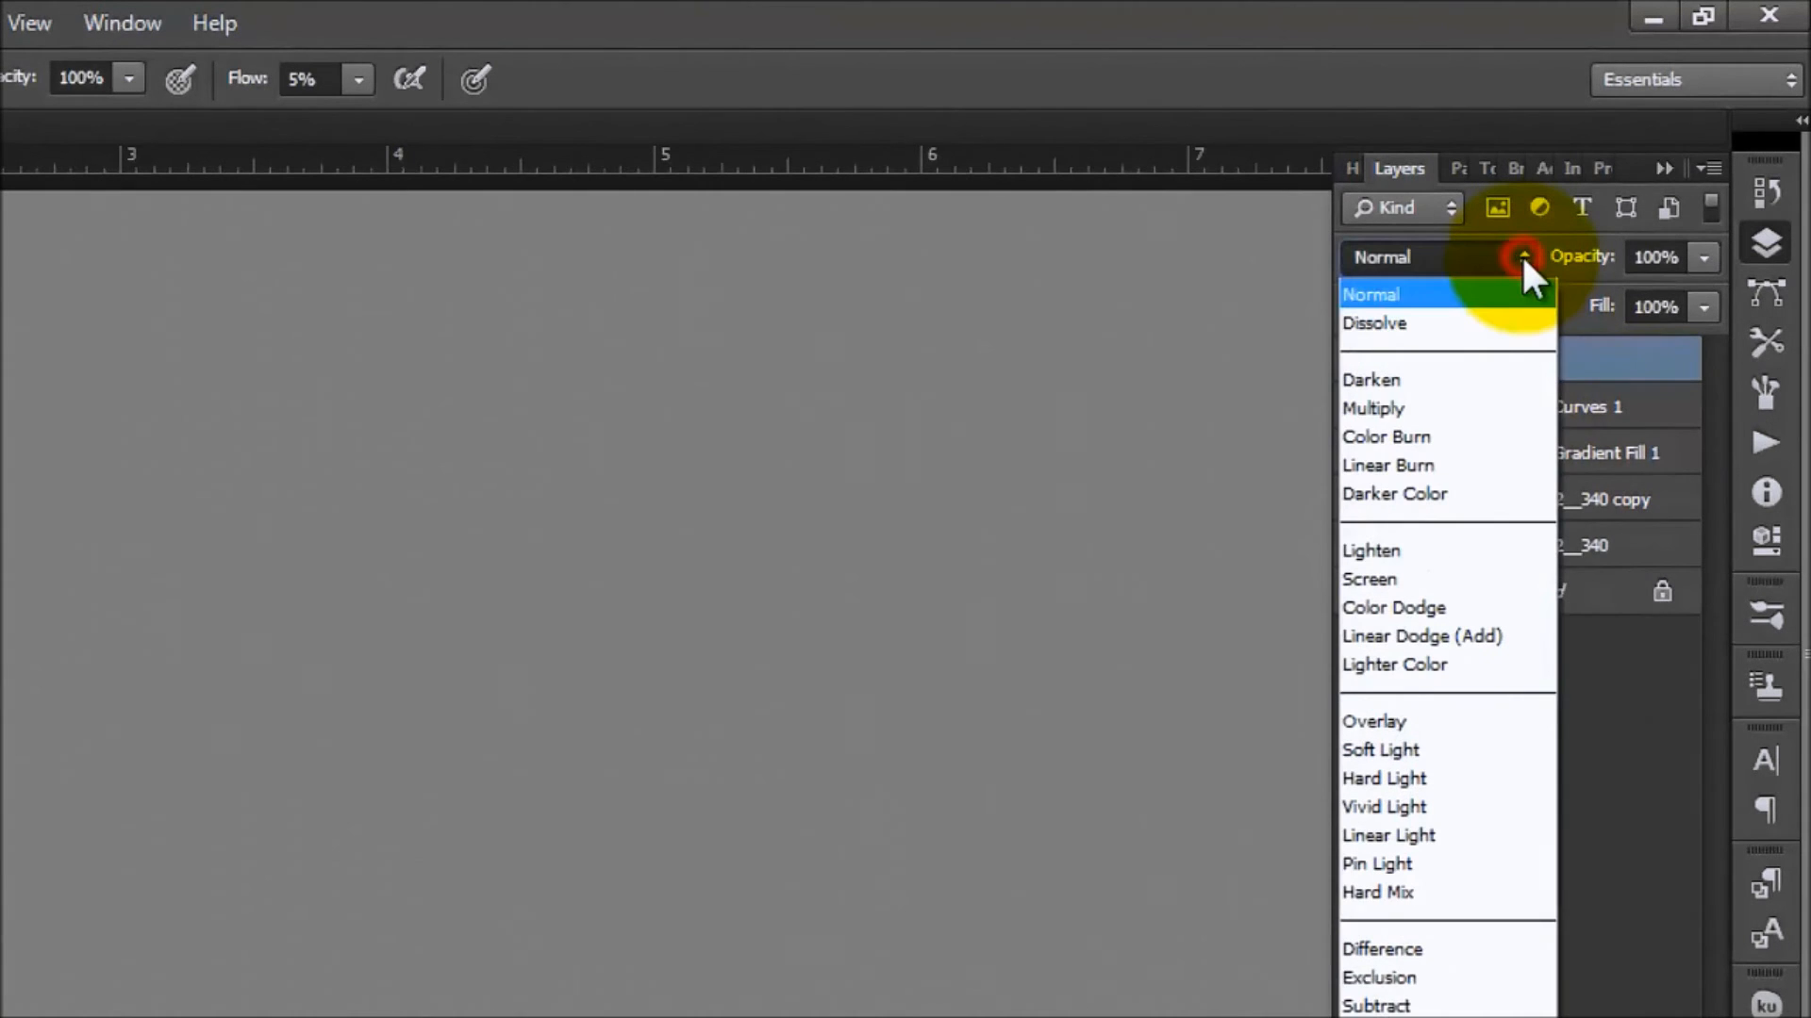
pyautogui.click(1433, 721)
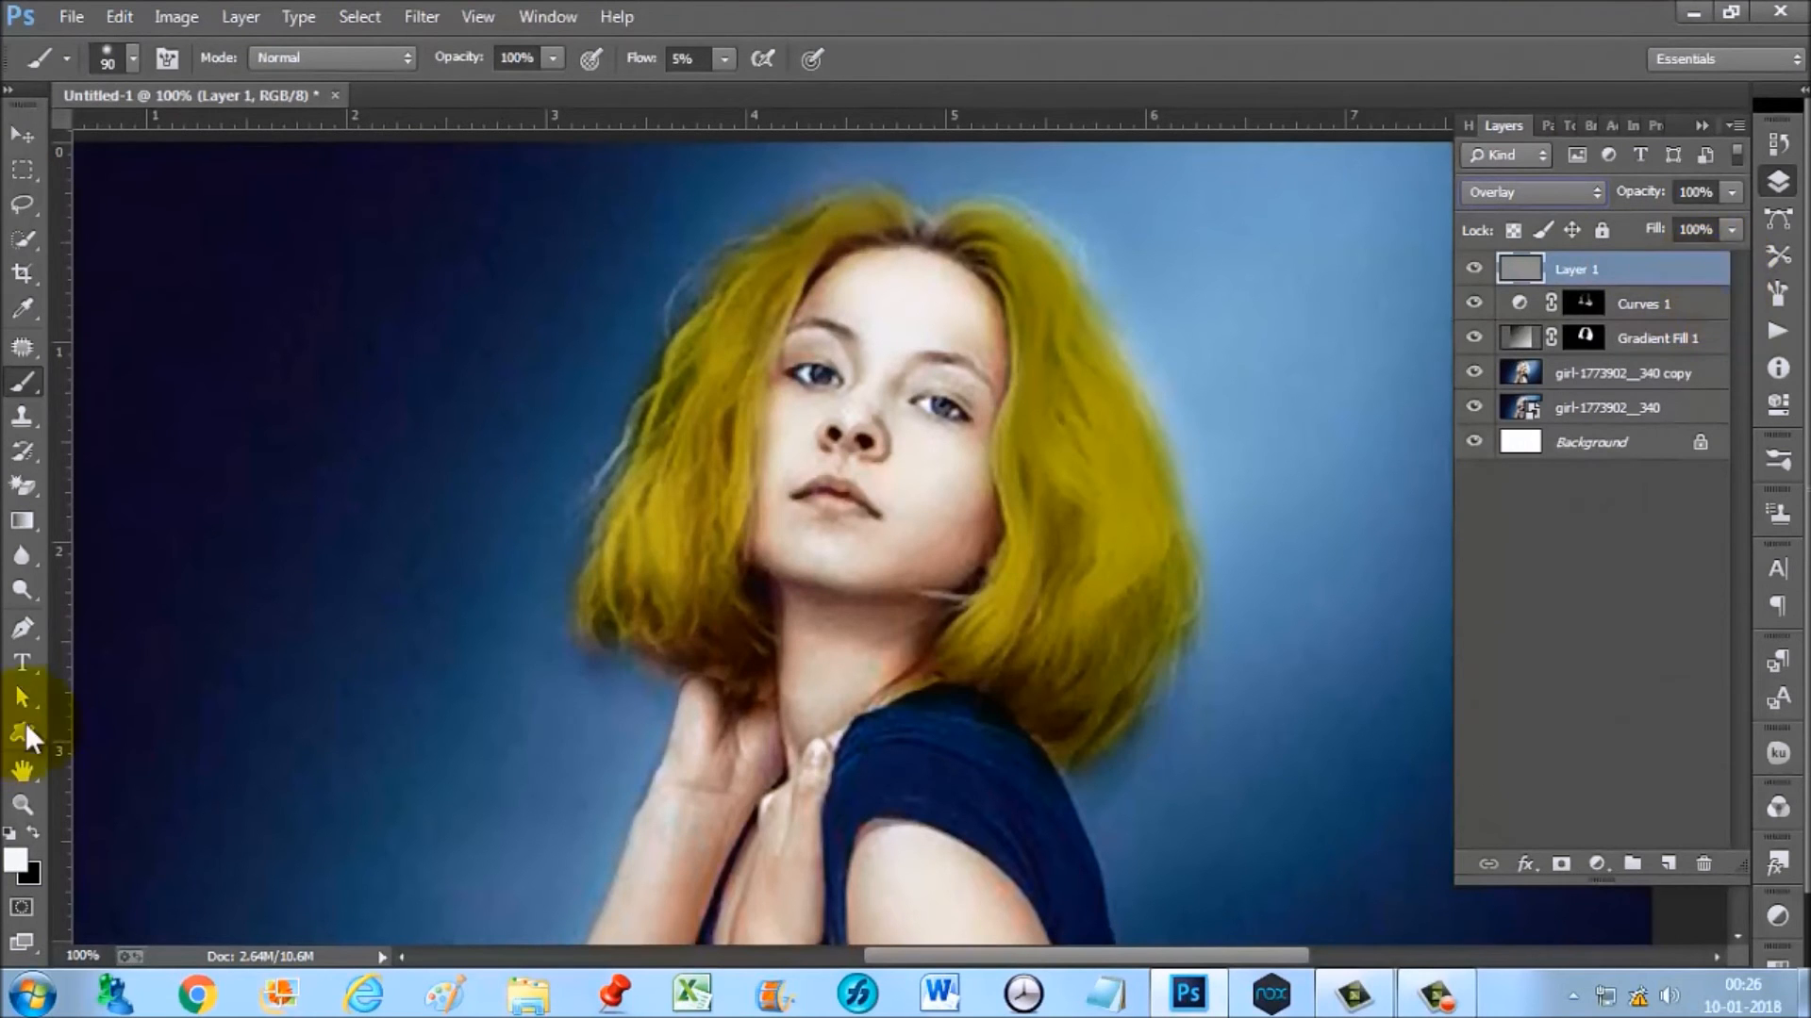
pyautogui.rightClick(23, 382)
pyautogui.click(92, 391)
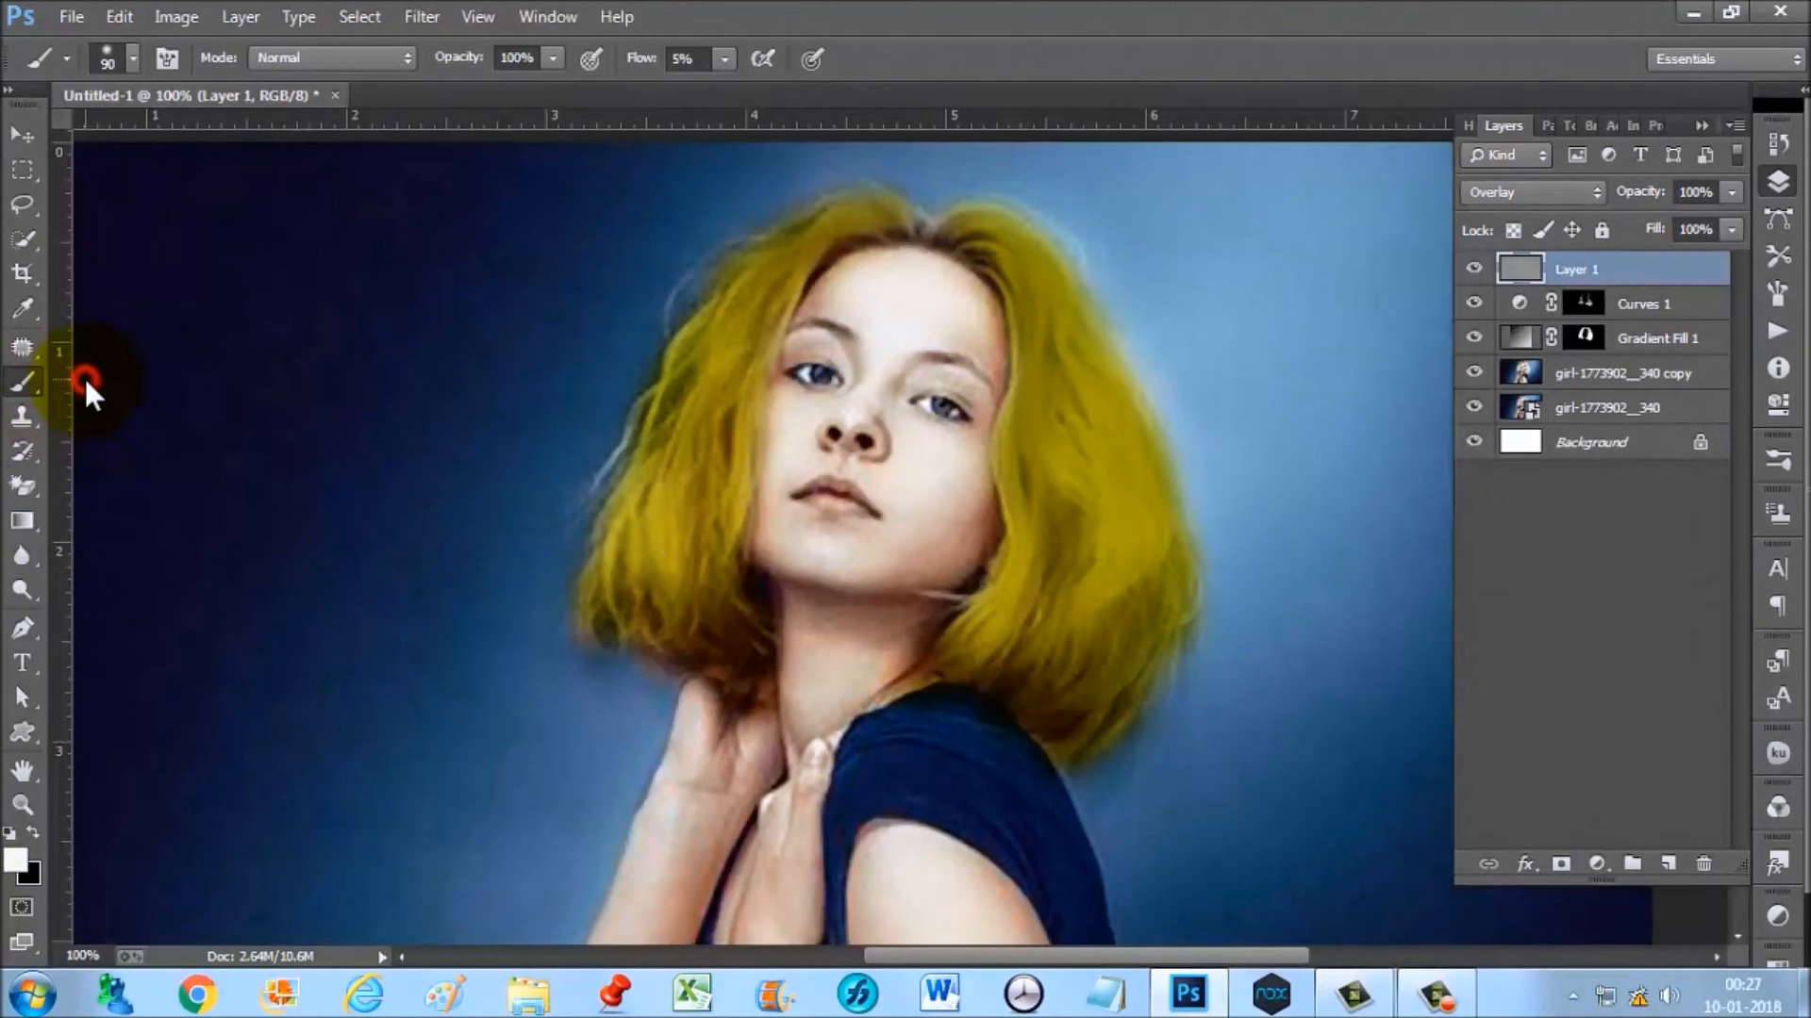
pyautogui.rightClick(21, 381)
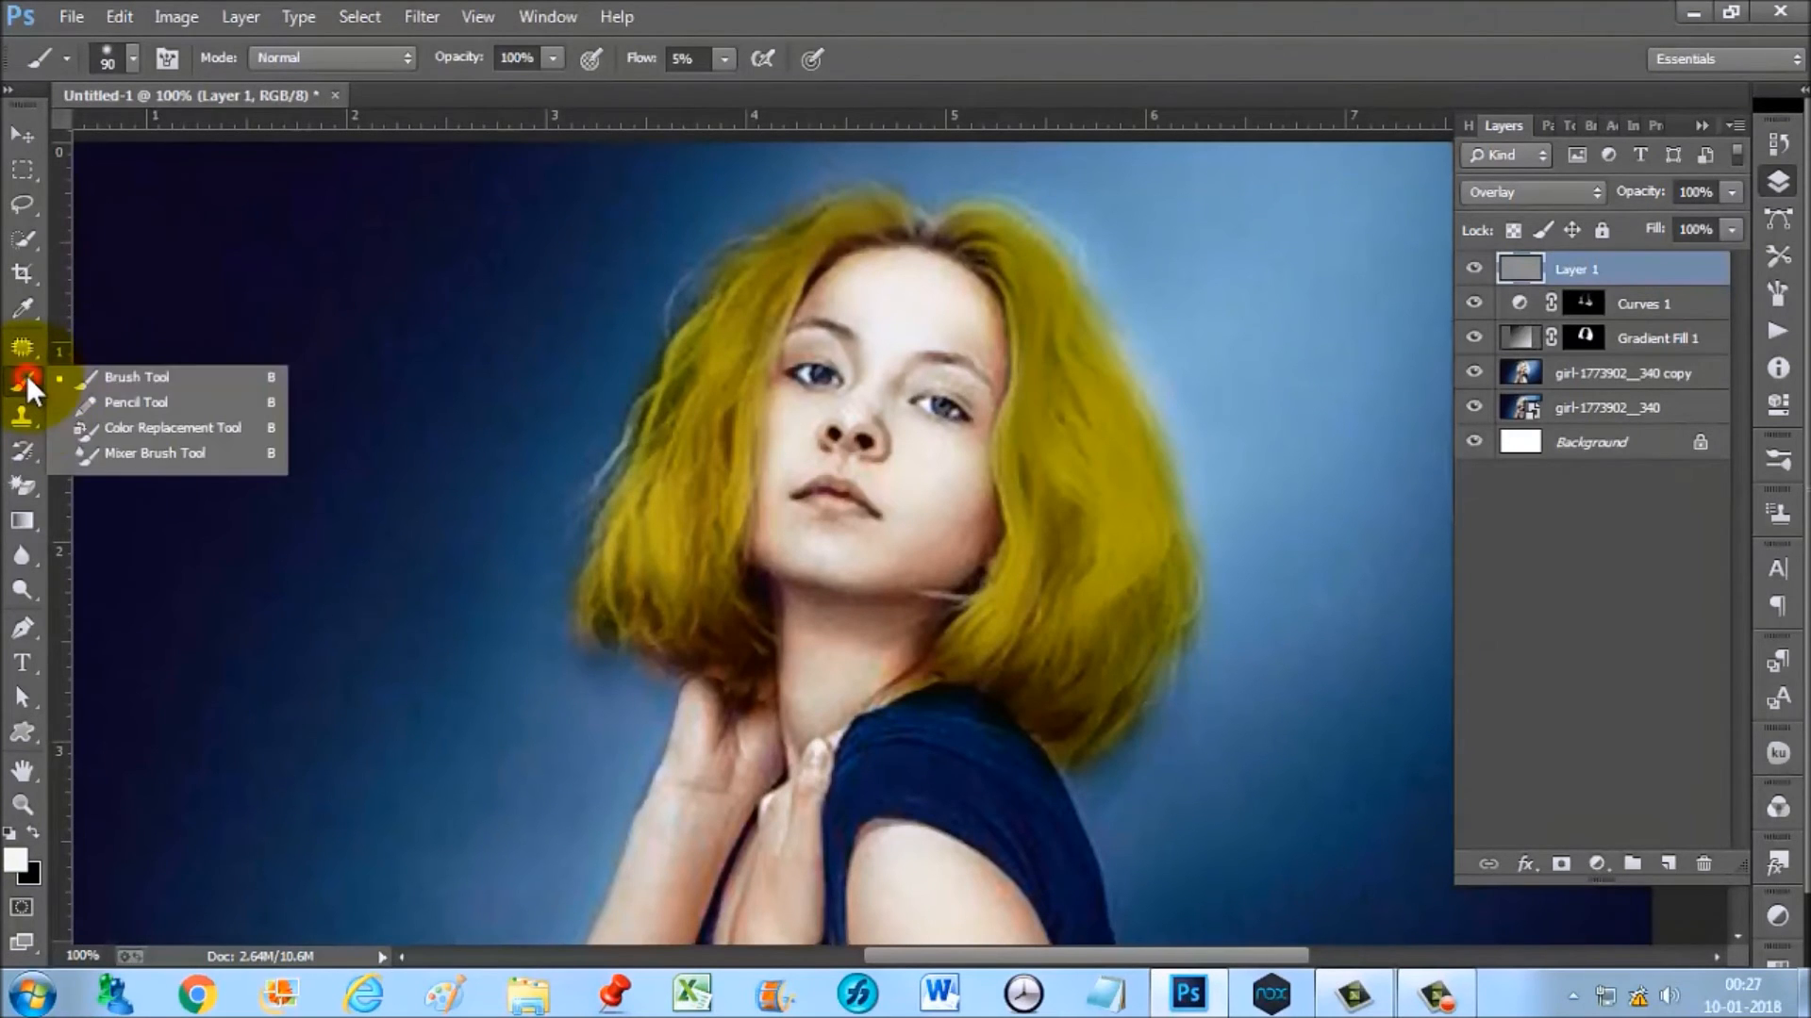
pyautogui.click(108, 454)
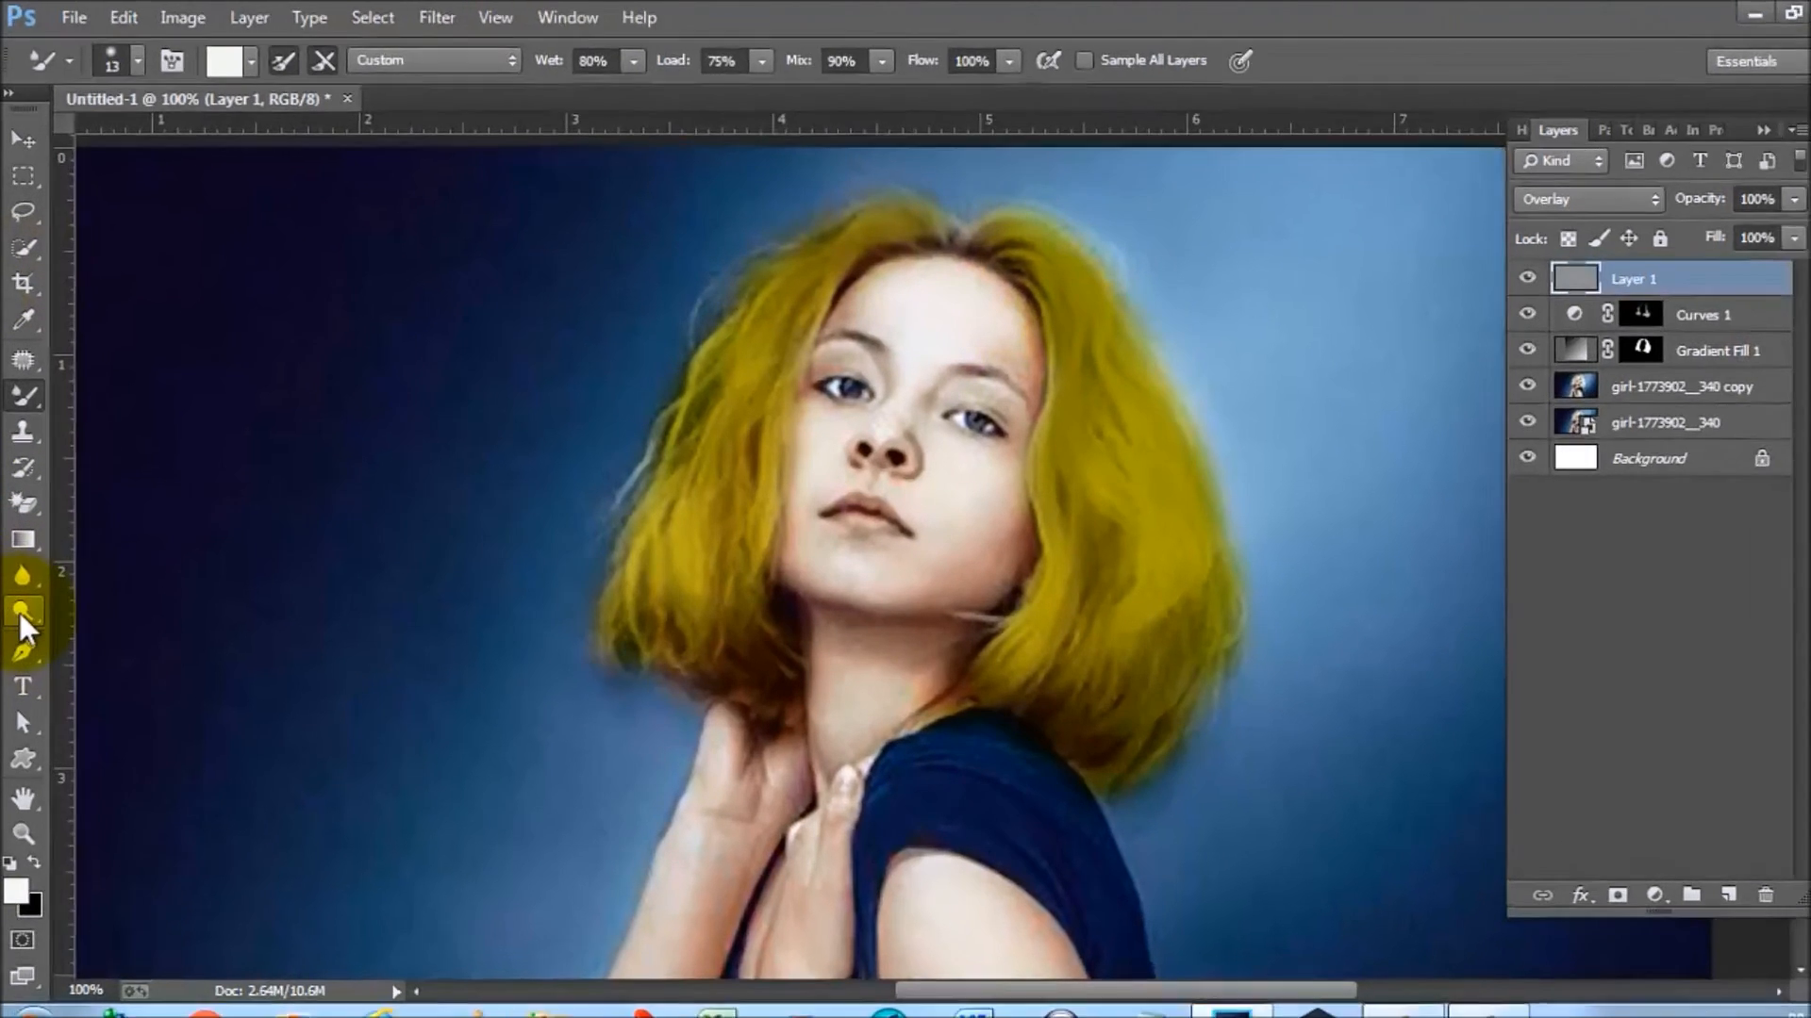
# Step: Use the Dodge tool at 6% exposure with a small soft brush to lighten strands on the right-hand hair of the gray layer
pyautogui.click(22, 613)
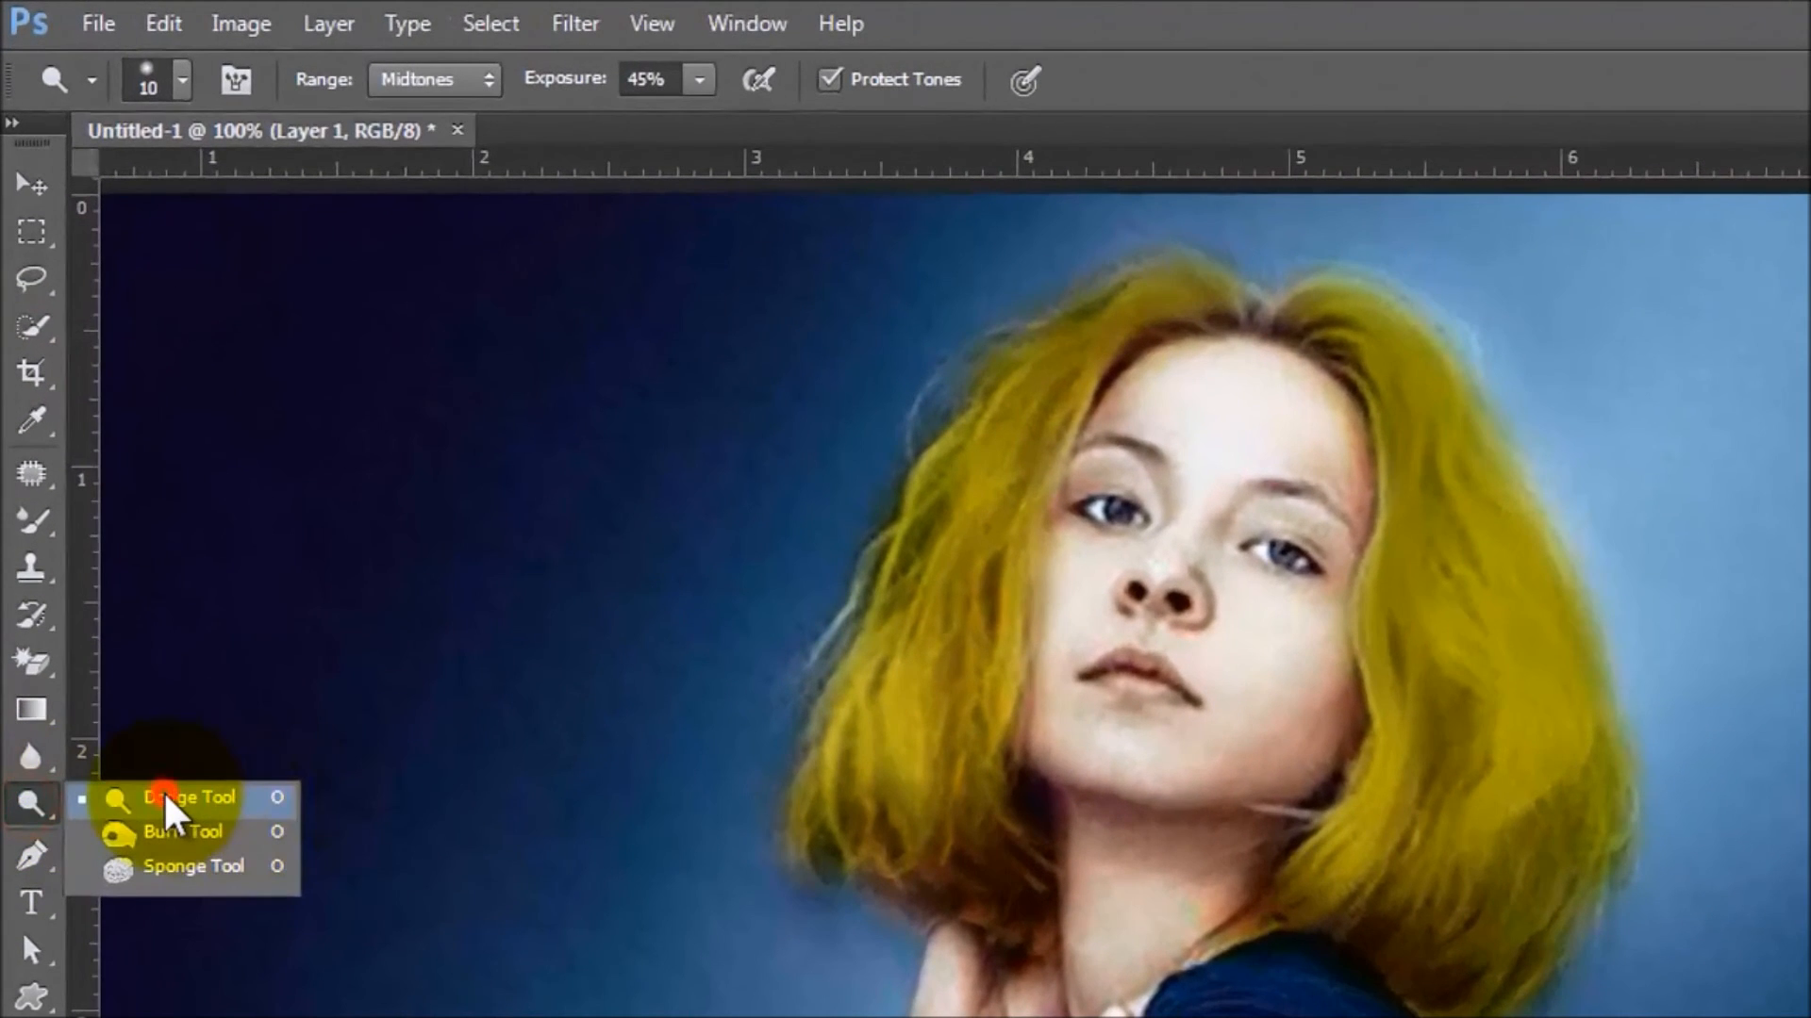
pyautogui.click(169, 802)
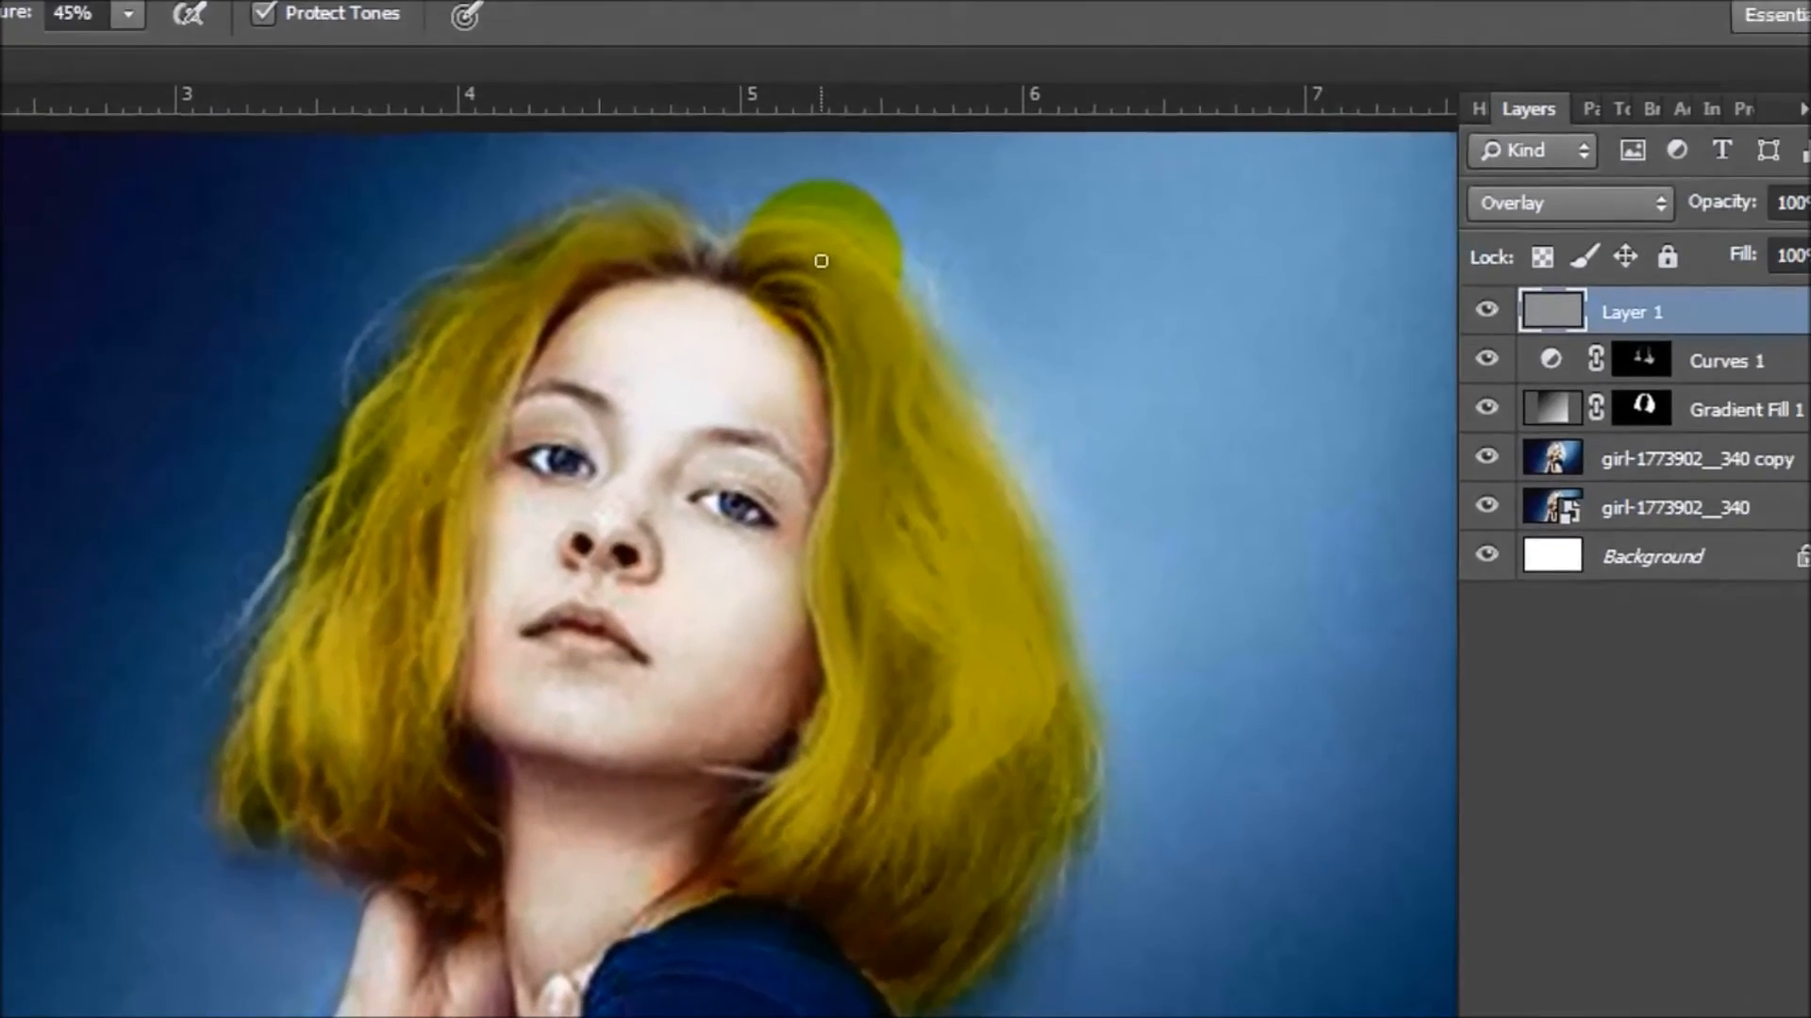
pyautogui.press(']')
pyautogui.press(']')
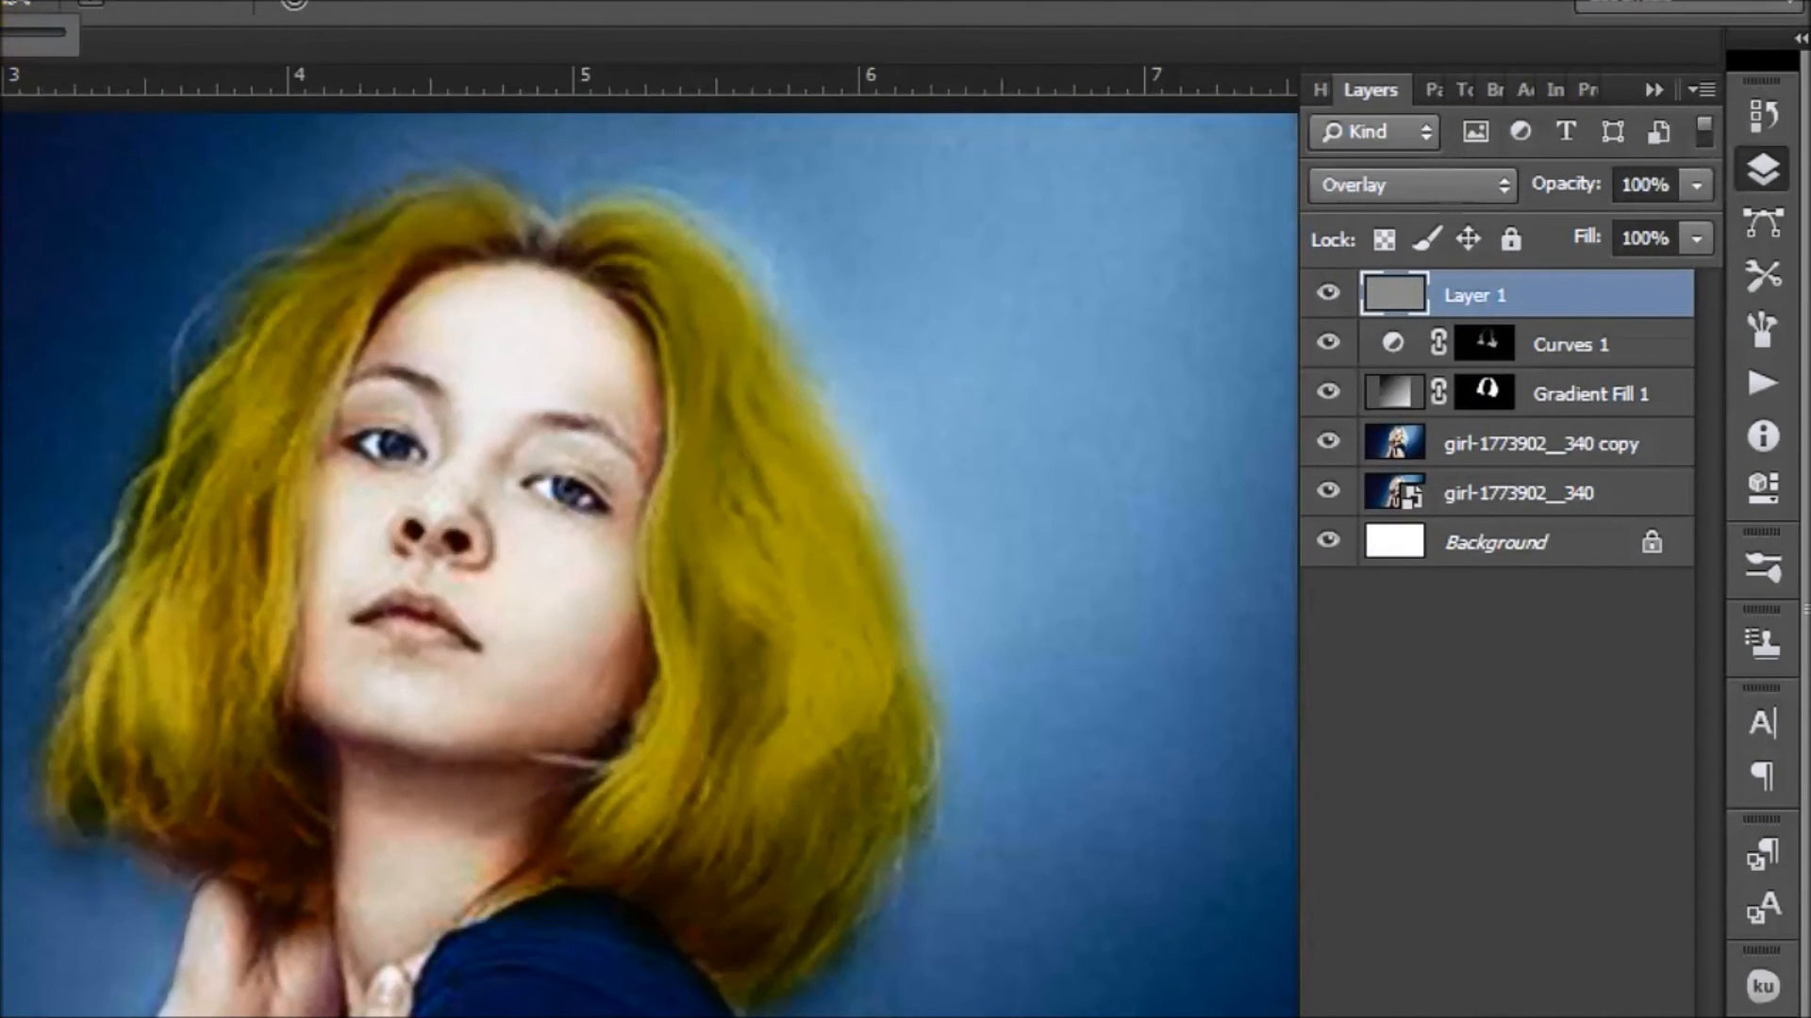
pyautogui.moveTo(647, 281)
pyautogui.mouseDown()
pyautogui.moveTo(681, 394)
pyautogui.moveTo(630, 658)
pyautogui.mouseUp()
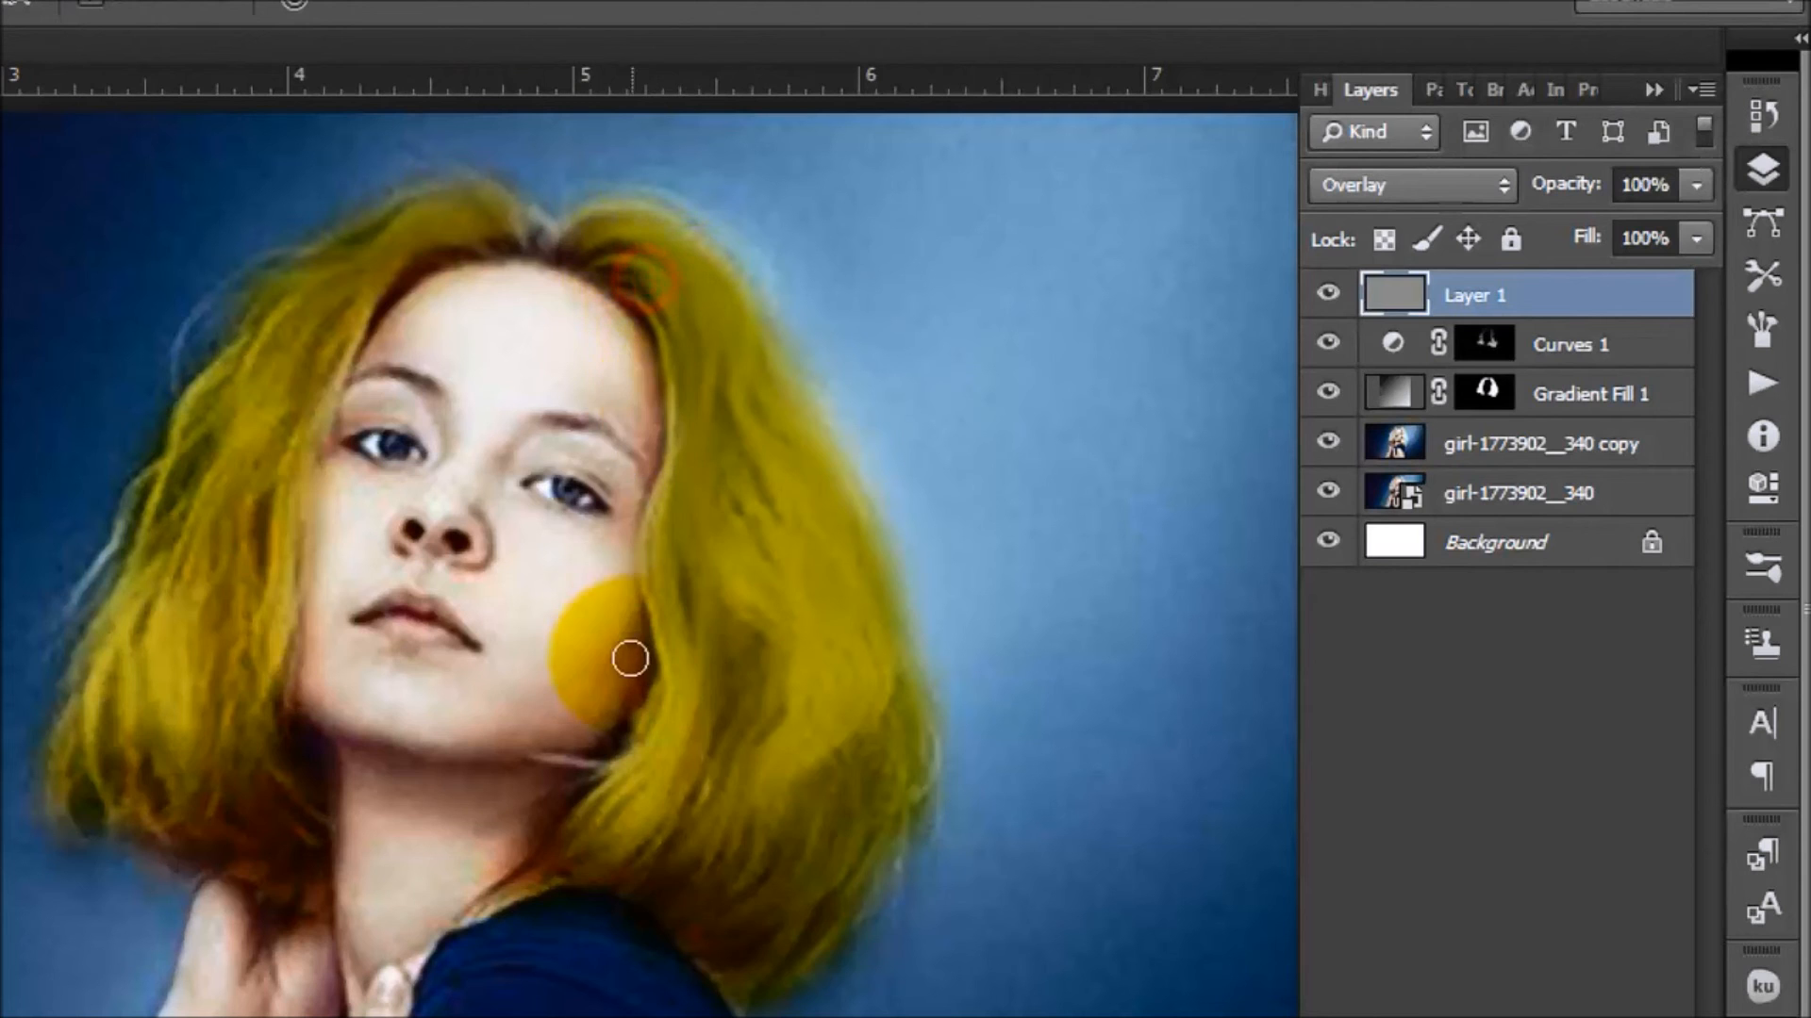
pyautogui.press('[')
pyautogui.moveTo(687, 404); pyautogui.dragTo(677, 553)
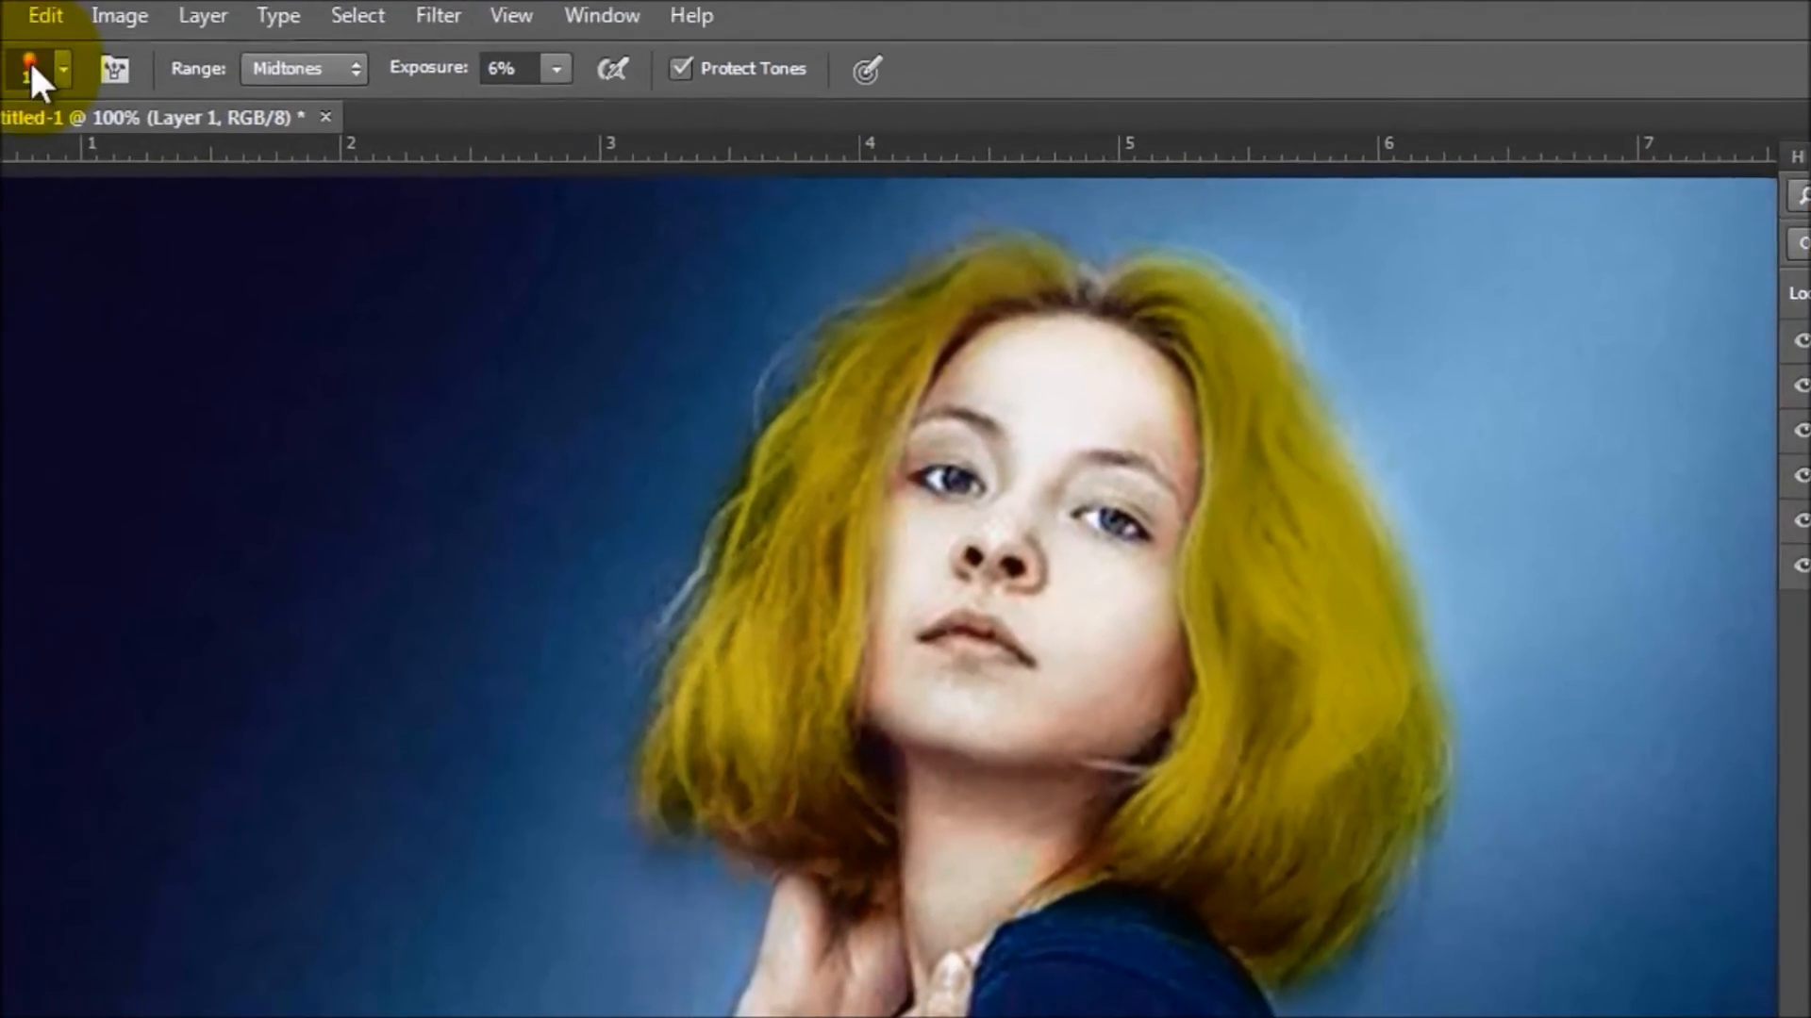
# Step: Choose a textured brush tip for the Dodge tool, reduce it to size 30 and lighten strands in the right-hand hair
pyautogui.click(162, 85)
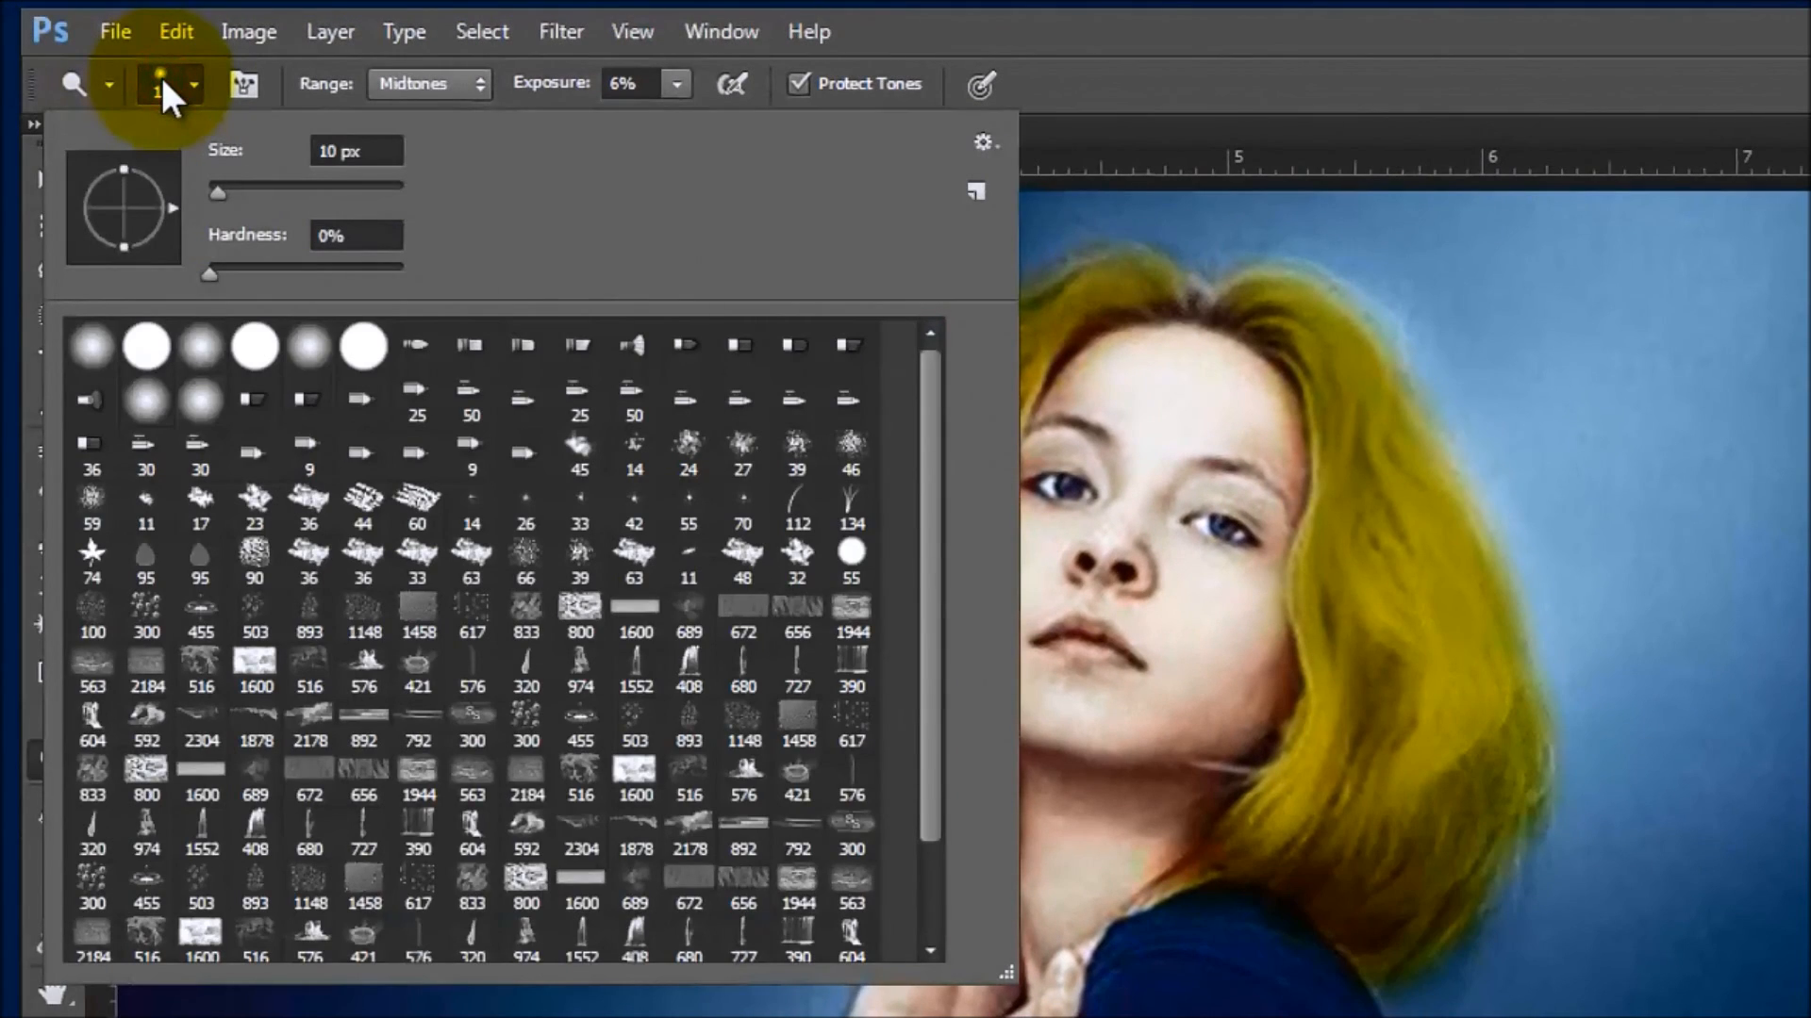
pyautogui.click(525, 566)
pyautogui.click(1578, 58)
pyautogui.moveTo(1503, 291)
pyautogui.mouseDown()
pyautogui.moveTo(1429, 495)
pyautogui.moveTo(1468, 626)
pyautogui.moveTo(1459, 752)
pyautogui.mouseUp()
pyautogui.press('[')
pyautogui.press('[')
pyautogui.press('[')
pyautogui.press('[')
pyautogui.press('[')
pyautogui.press('[')
pyautogui.moveTo(1507, 619)
pyautogui.mouseDown()
pyautogui.moveTo(1440, 745)
pyautogui.moveTo(1542, 702)
pyautogui.mouseUp()
pyautogui.moveTo(1452, 590); pyautogui.dragTo(1435, 574)
pyautogui.click(1536, 598)
# Step: Set the Dodge exposure to 11% and brush highlights down the right-hand hair from the hairline to the lower ends
pyautogui.click(675, 84)
pyautogui.click(686, 119)
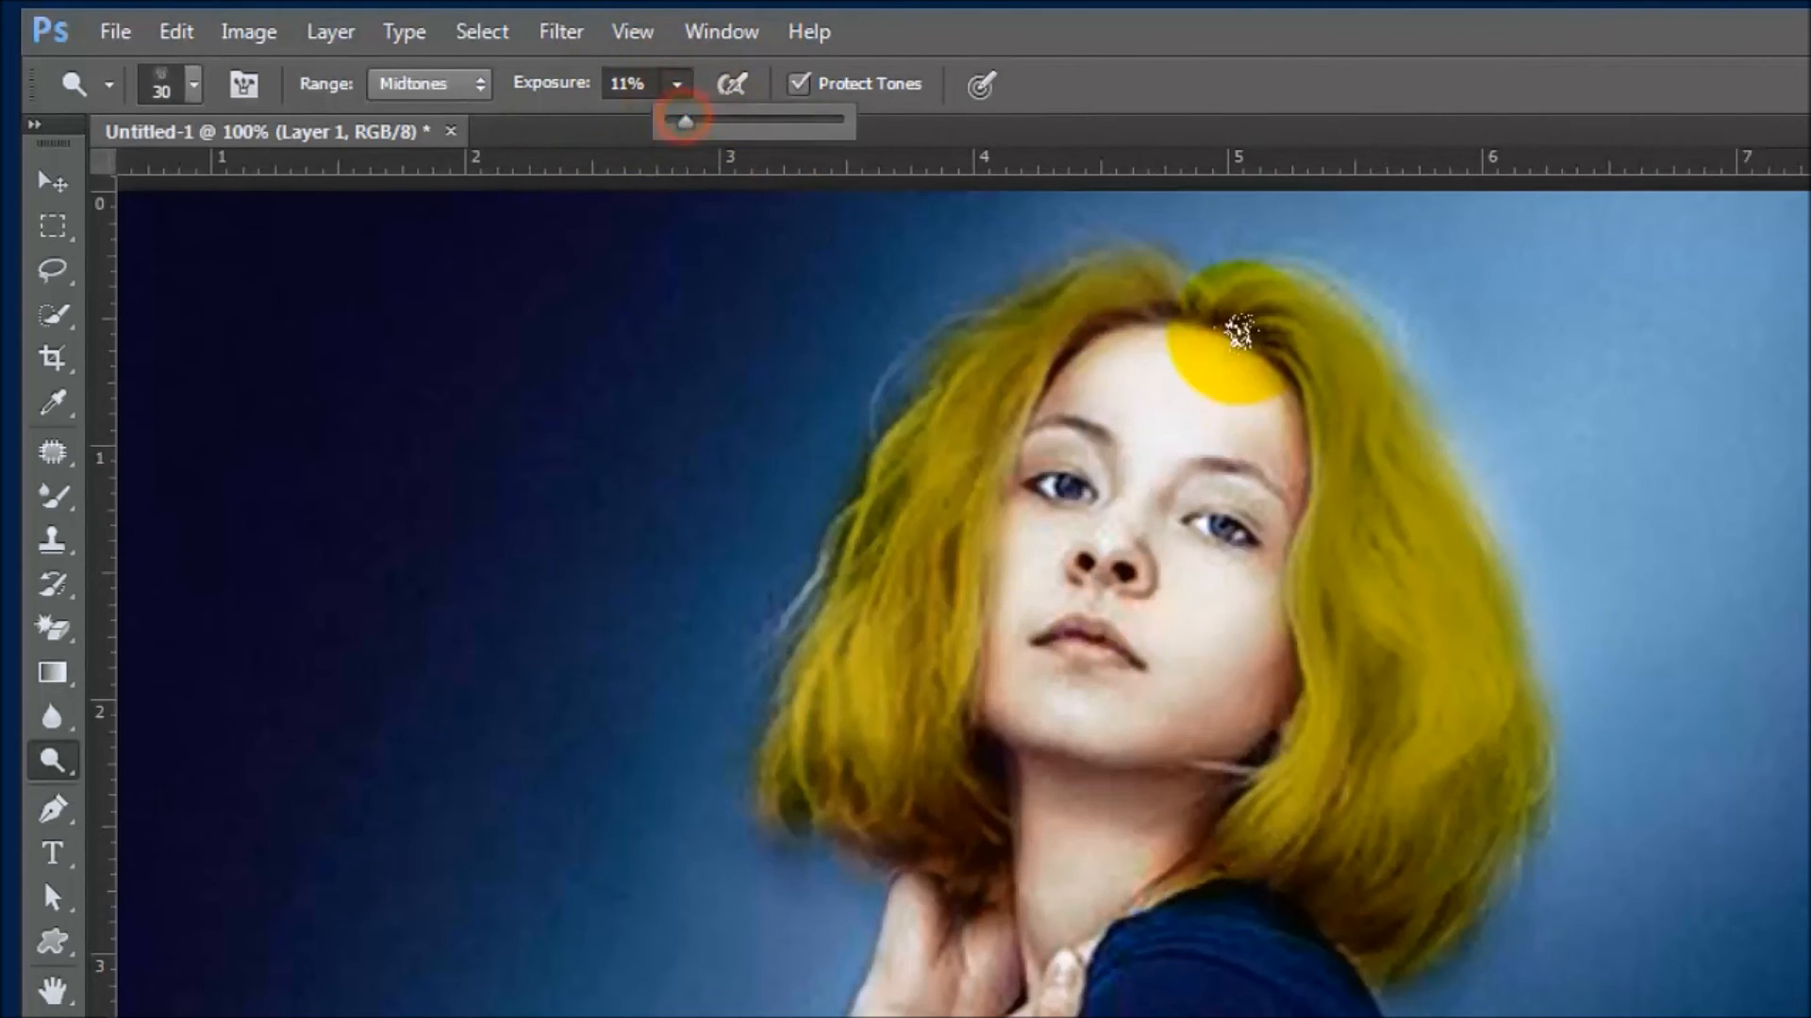
pyautogui.click(1315, 363)
pyautogui.moveTo(1301, 566); pyautogui.dragTo(1313, 711)
pyautogui.moveTo(1379, 764)
pyautogui.mouseDown()
pyautogui.moveTo(1329, 825)
pyautogui.moveTo(1322, 898)
pyautogui.mouseUp()
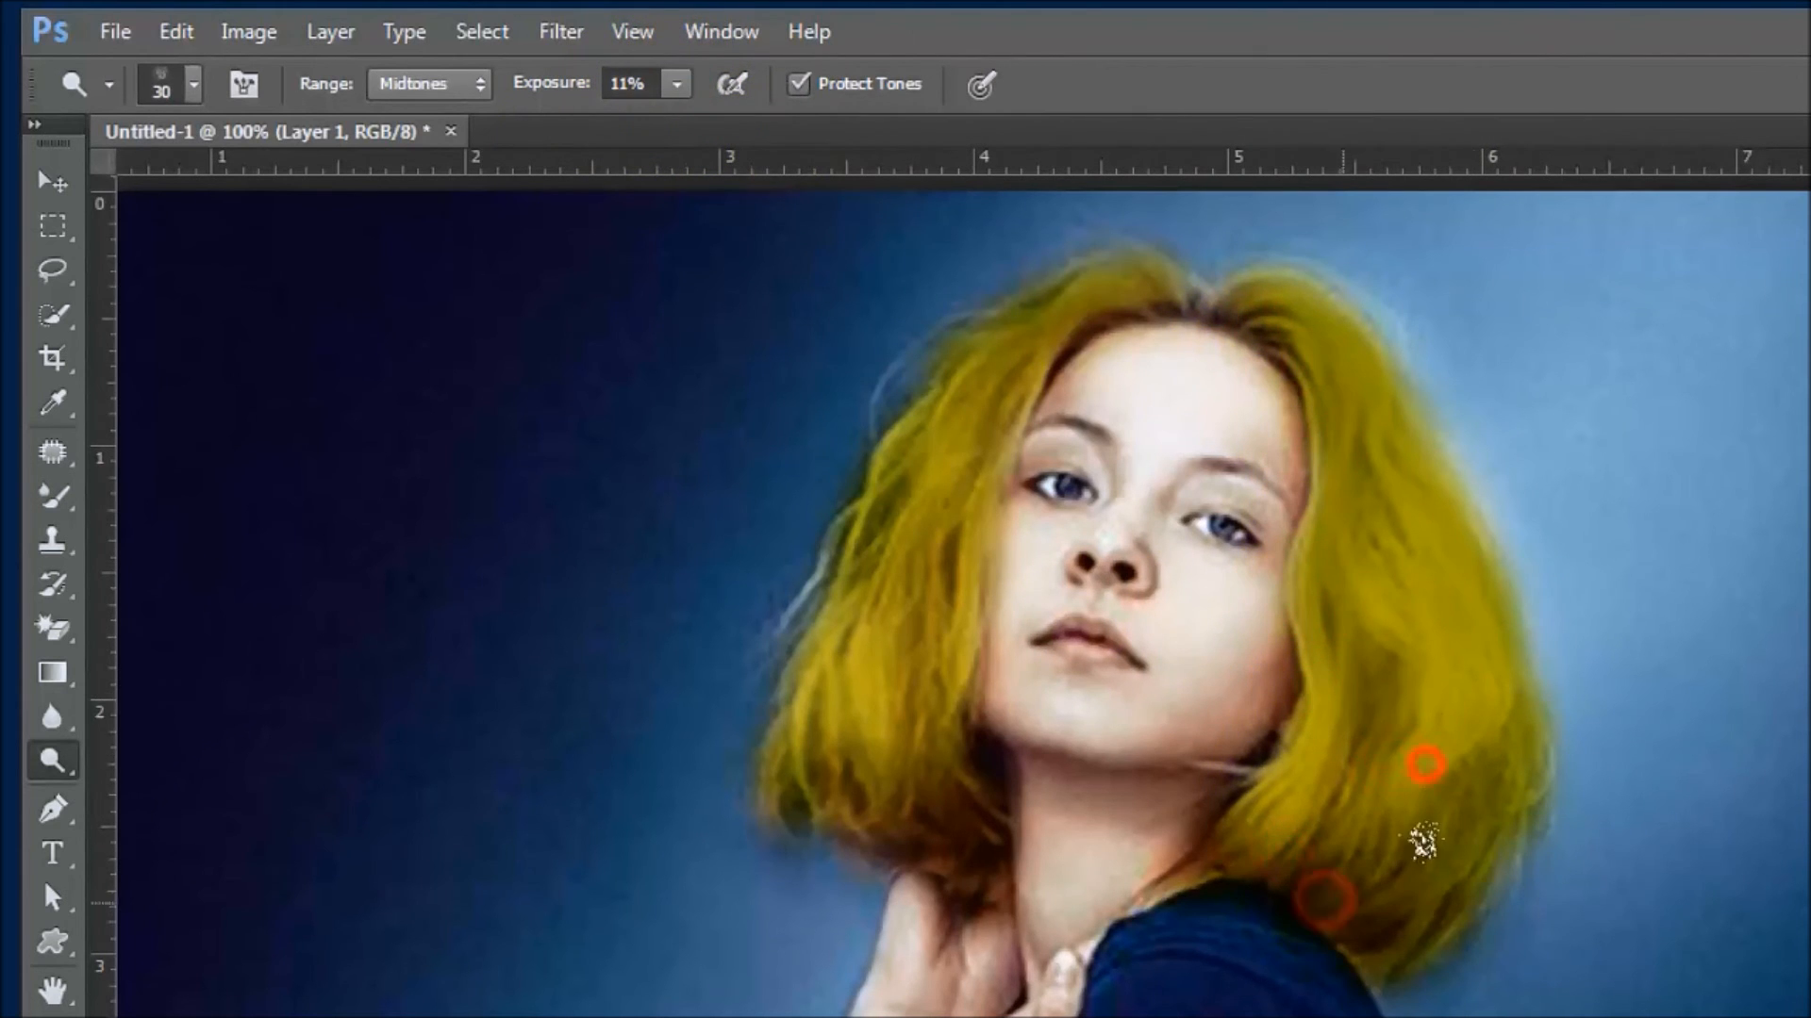
pyautogui.moveTo(1475, 697); pyautogui.dragTo(1519, 744)
pyautogui.moveTo(1487, 575); pyautogui.dragTo(1505, 746)
pyautogui.moveTo(1488, 773); pyautogui.dragTo(1393, 907)
pyautogui.moveTo(1458, 811); pyautogui.dragTo(1402, 884)
# Step: Set the Dodge exposure to 28% and brush stronger highlights over the crown, outer edge and lower curls of the right-hand hair
pyautogui.click(675, 84)
pyautogui.click(707, 121)
pyautogui.click(1364, 354)
pyautogui.moveTo(1319, 292); pyautogui.dragTo(1358, 425)
pyautogui.moveTo(1346, 320)
pyautogui.mouseDown()
pyautogui.moveTo(1379, 356)
pyautogui.moveTo(1403, 518)
pyautogui.mouseUp()
pyautogui.moveTo(1374, 360)
pyautogui.mouseDown()
pyautogui.moveTo(1298, 266)
pyautogui.moveTo(1254, 264)
pyautogui.moveTo(1302, 275)
pyautogui.moveTo(1398, 518)
pyautogui.mouseUp()
pyautogui.moveTo(1461, 597); pyautogui.dragTo(1465, 653)
pyautogui.moveTo(1431, 772); pyautogui.dragTo(1402, 897)
pyautogui.moveTo(1463, 792)
pyautogui.mouseDown()
pyautogui.moveTo(1334, 909)
pyautogui.moveTo(1435, 833)
pyautogui.moveTo(1469, 847)
pyautogui.mouseUp()
pyautogui.click(1507, 675)
pyautogui.moveTo(1490, 704); pyautogui.dragTo(1527, 751)
pyautogui.moveTo(1310, 566); pyautogui.dragTo(1310, 611)
pyautogui.moveTo(1306, 733); pyautogui.dragTo(1249, 775)
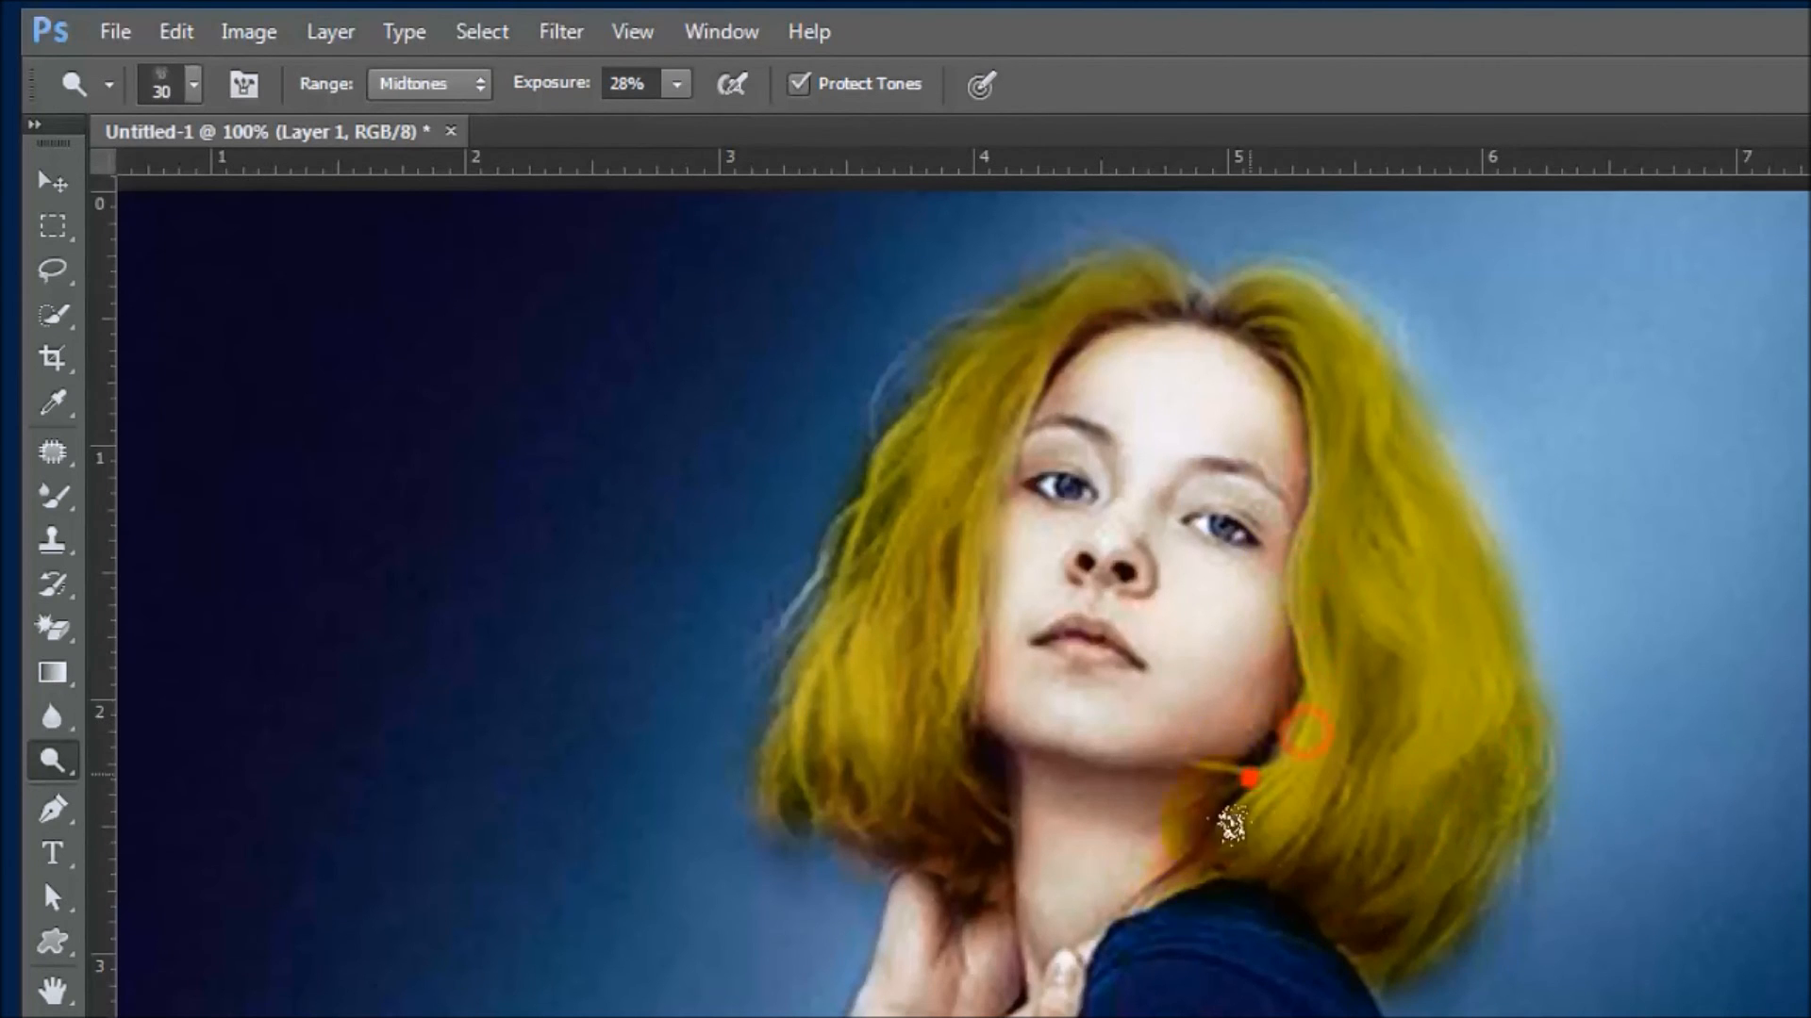
# Step: Dodge finer highlights near the parting and along the right-hand hair with a smaller brush tip
pyautogui.keyDown('ctrl'); pyautogui.click(1164, 279); pyautogui.keyUp('ctrl')
pyautogui.moveTo(1161, 307)
pyautogui.mouseDown()
pyautogui.moveTo(1154, 415)
pyautogui.moveTo(1013, 273)
pyautogui.moveTo(1192, 312)
pyautogui.mouseUp()
pyautogui.press('[')
pyautogui.press('[')
pyautogui.press('[')
pyautogui.moveTo(1480, 315)
pyautogui.mouseDown()
pyautogui.moveTo(1572, 437)
pyautogui.moveTo(1547, 509)
pyautogui.mouseUp()
pyautogui.moveTo(1547, 539); pyautogui.dragTo(1519, 623)
pyautogui.moveTo(1462, 747); pyautogui.dragTo(1447, 894)
# Step: Dodge additional highlights across the left-hand strands and the lower right-hand curls with a larger brush tip
pyautogui.hotkey('ctrl', '-')
pyautogui.hotkey('ctrl', '-')
pyautogui.press(']')
pyautogui.moveTo(1066, 641)
pyautogui.mouseDown()
pyautogui.moveTo(1066, 684)
pyautogui.moveTo(1031, 707)
pyautogui.mouseUp()
pyautogui.press(']')
pyautogui.click(1064, 654)
pyautogui.moveTo(1099, 468)
pyautogui.mouseDown()
pyautogui.moveTo(1095, 573)
pyautogui.moveTo(1132, 683)
pyautogui.mouseUp()
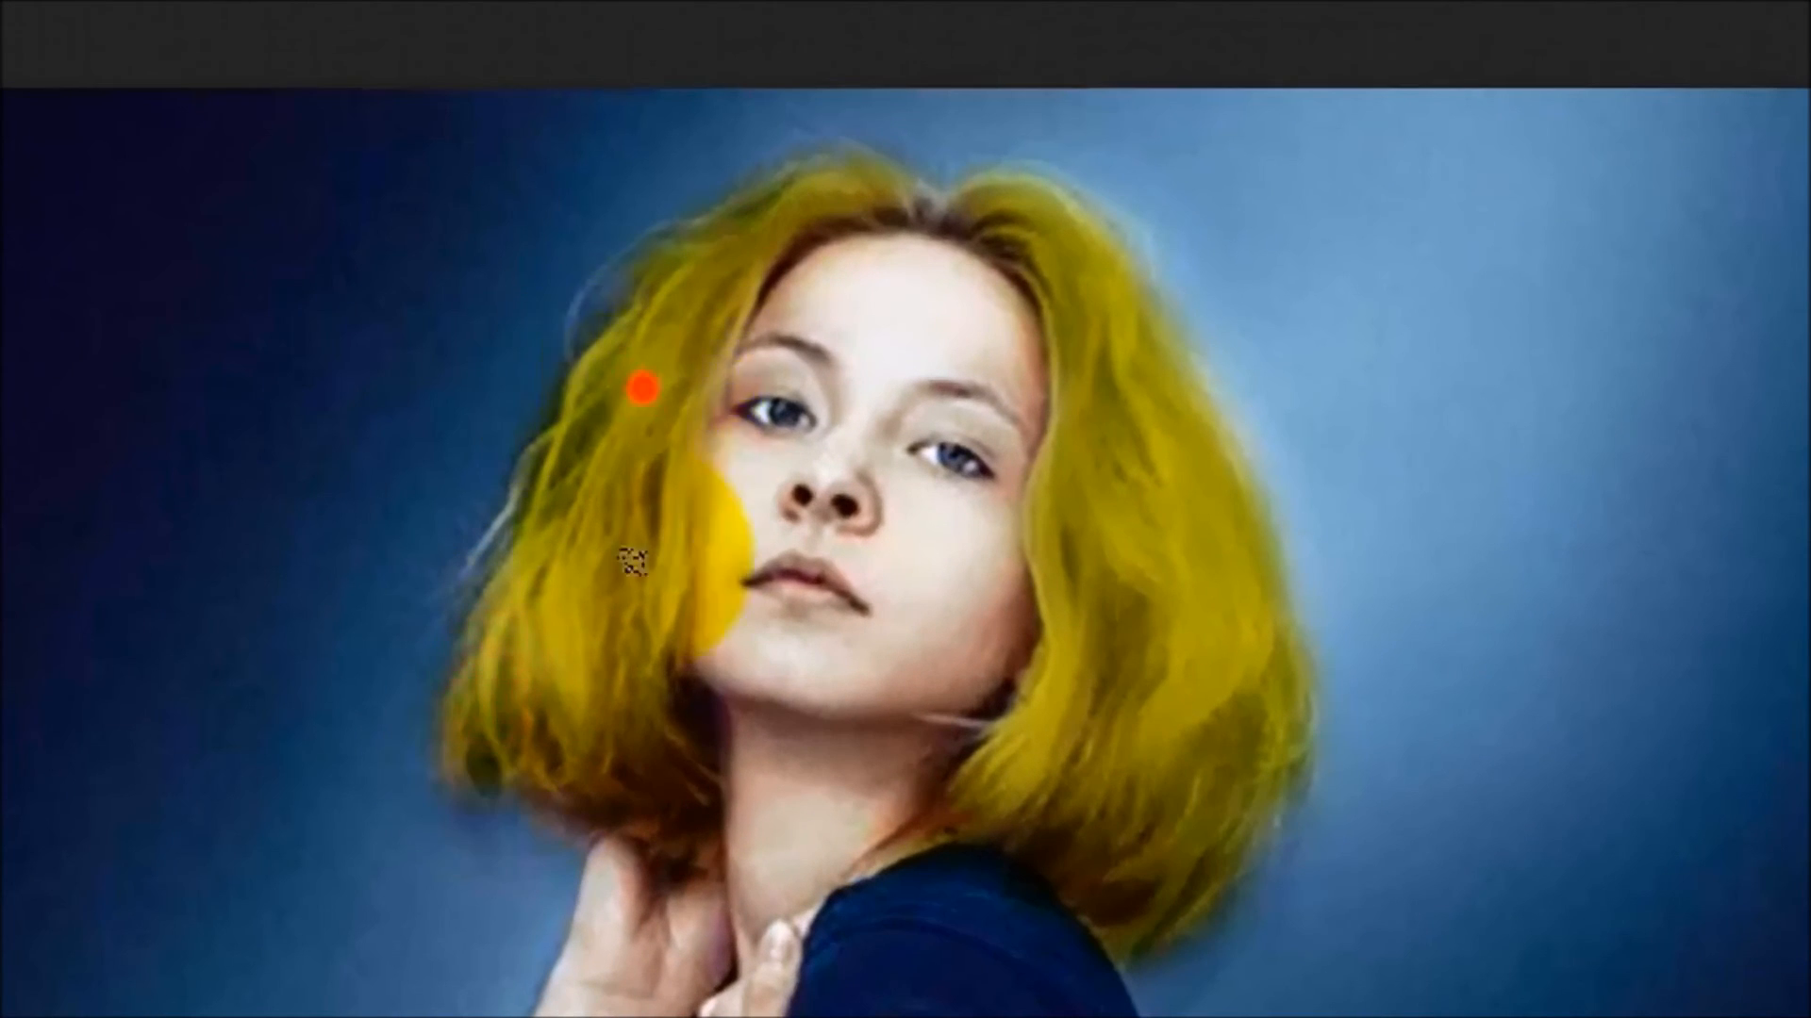
pyautogui.moveTo(645, 632); pyautogui.dragTo(689, 695)
pyautogui.moveTo(1056, 716); pyautogui.dragTo(1072, 741)
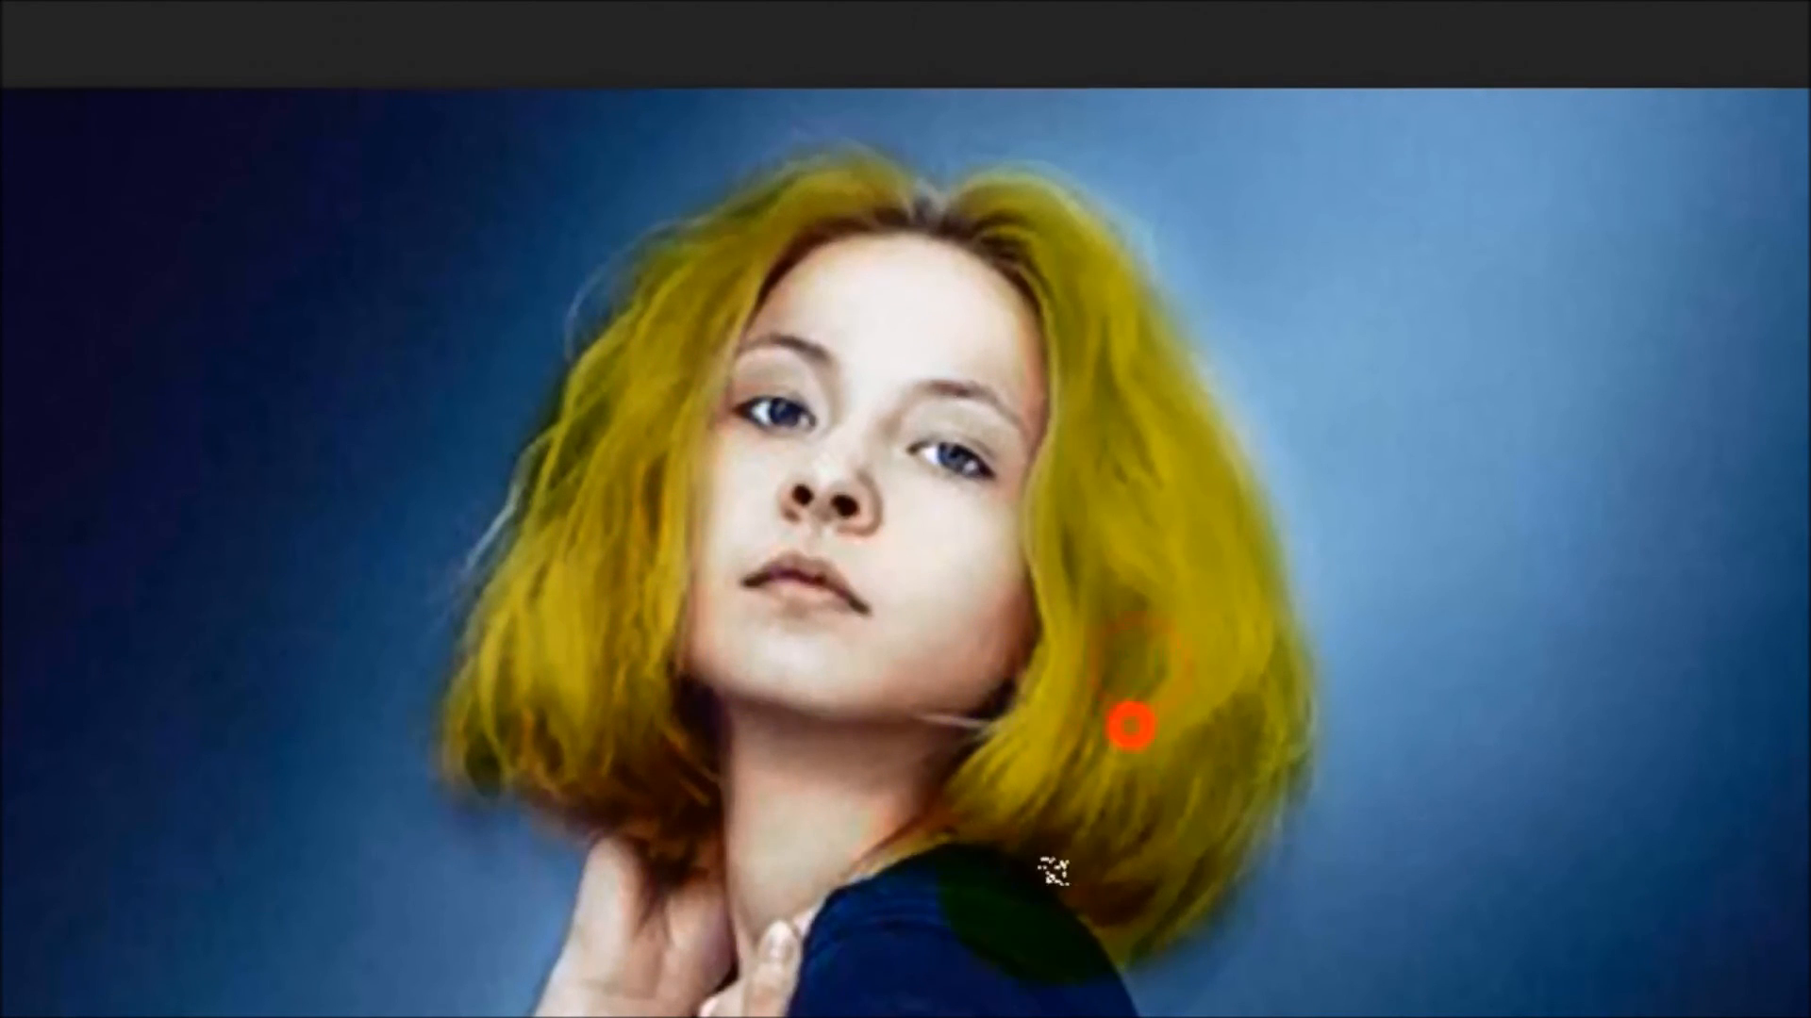
pyautogui.click(1208, 739)
pyautogui.moveTo(1241, 787); pyautogui.dragTo(1201, 828)
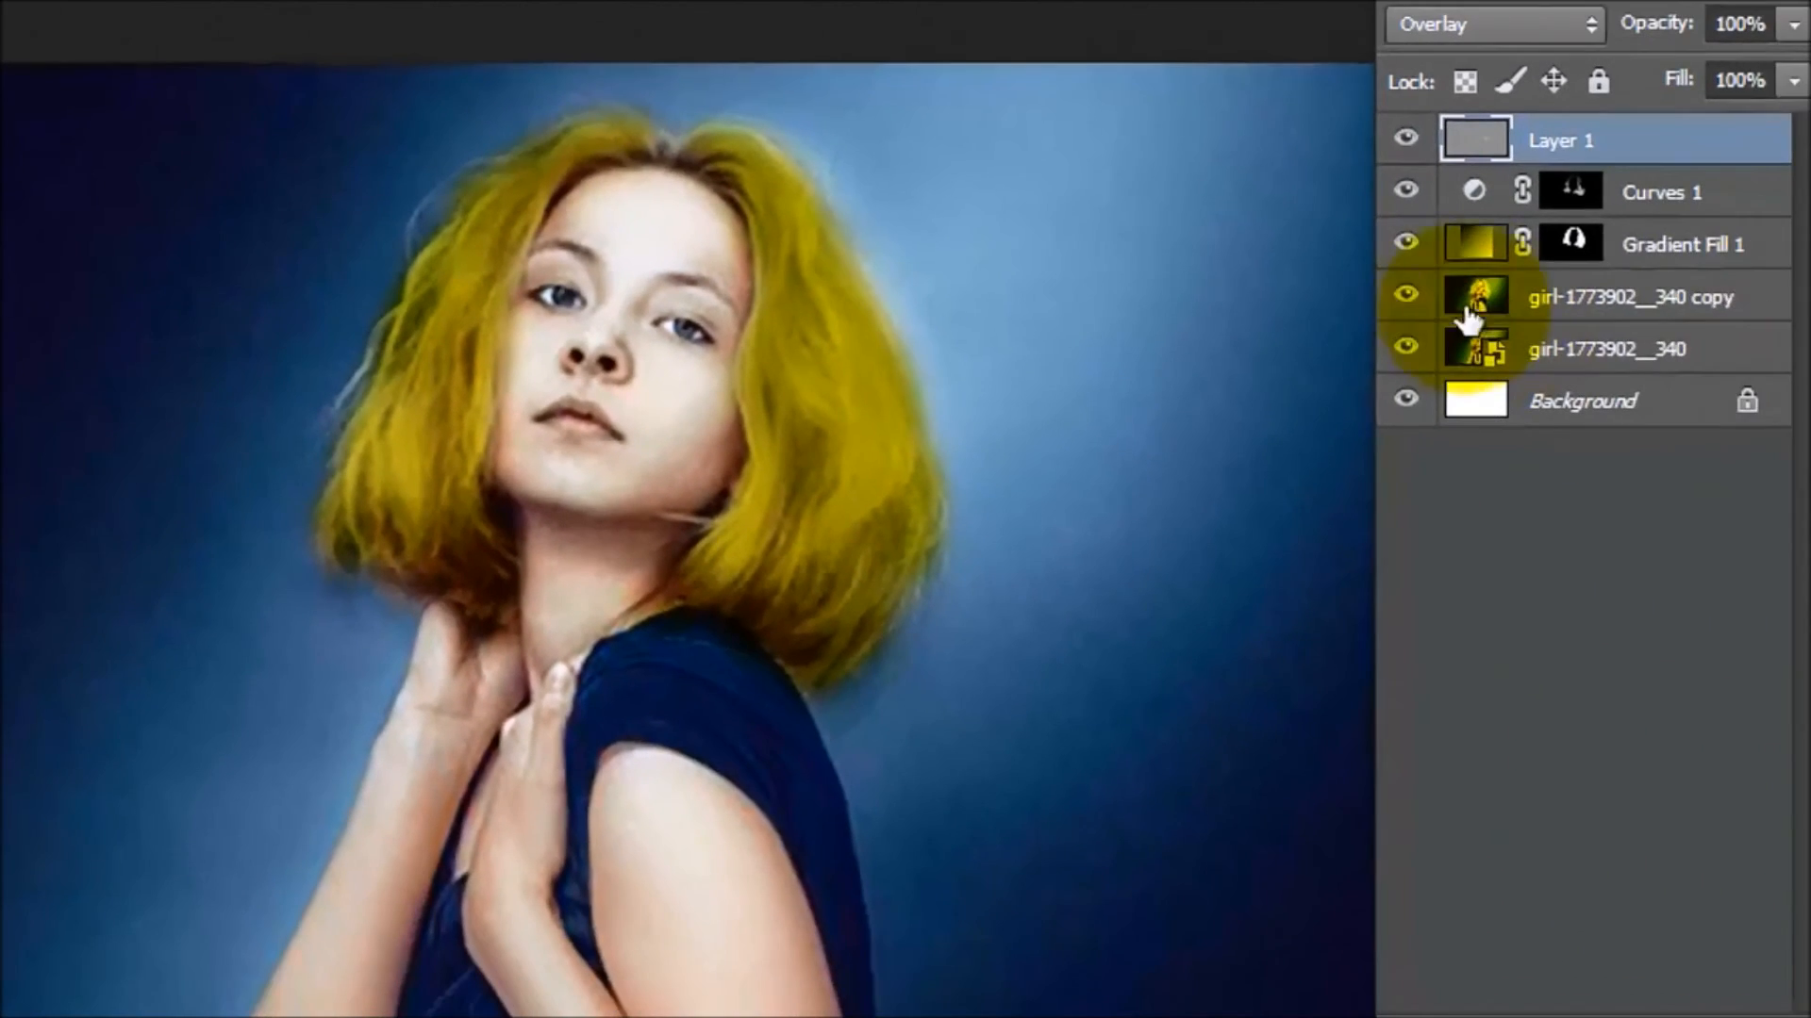
# Step: Group the girl-1773902__340 copy, Gradient Fill 1, Curves 1 and Layer 1 layers together
pyautogui.click(1638, 306)
pyautogui.keyDown('shift'); pyautogui.click(1708, 247); pyautogui.keyUp('shift')
pyautogui.keyDown('shift'); pyautogui.click(1688, 193); pyautogui.keyUp('shift')
pyautogui.keyDown('shift'); pyautogui.click(1680, 148); pyautogui.keyUp('shift')
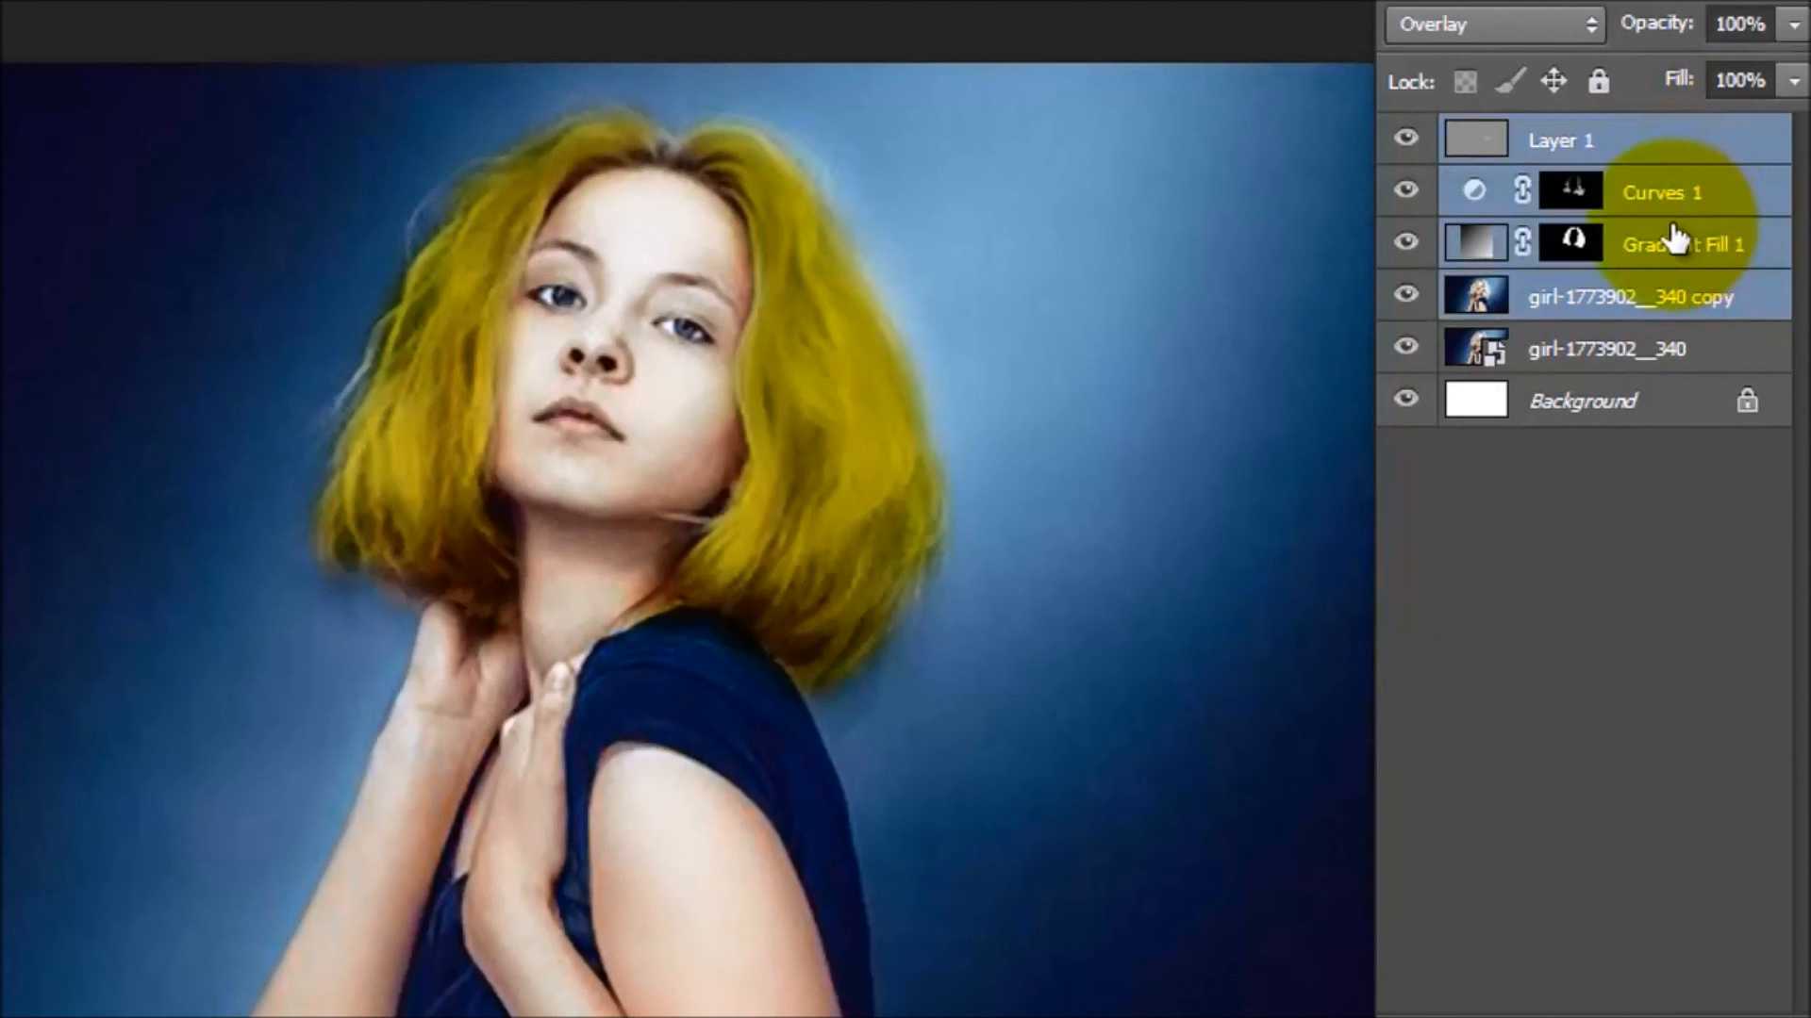
pyautogui.hotkey('ctrl', 'g')
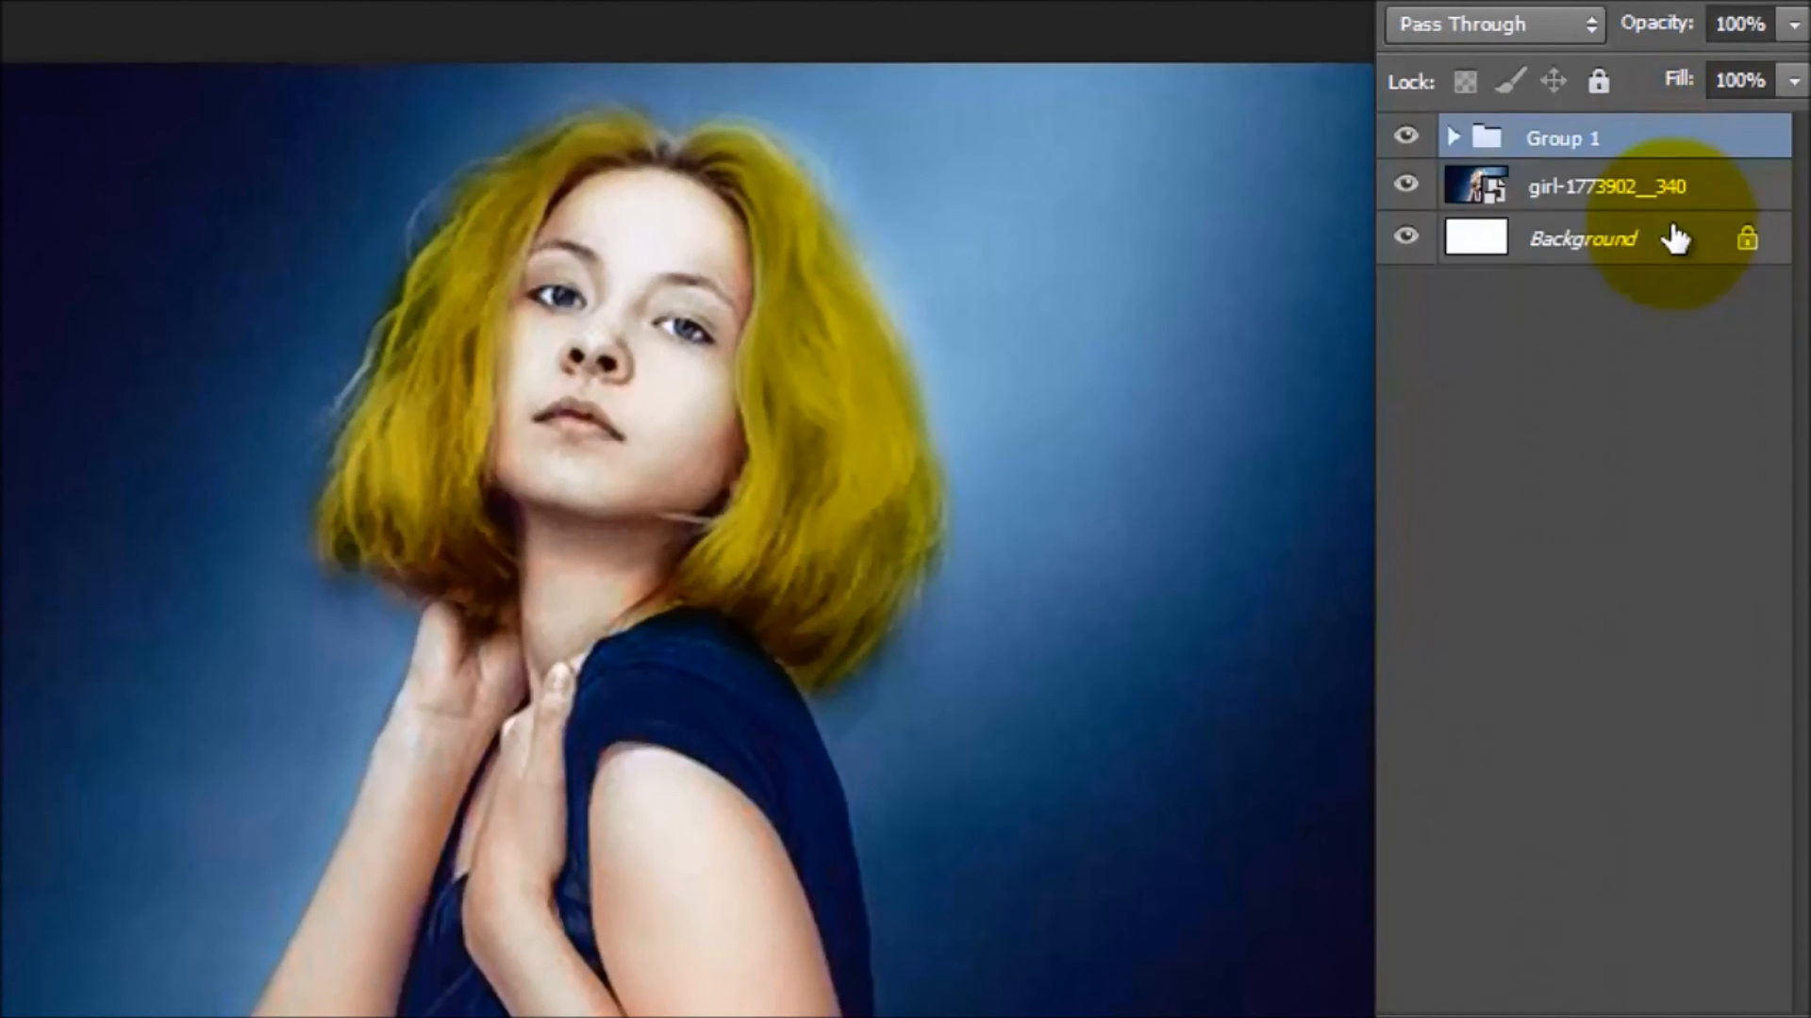
# Step: Compare the portrait with and without the grouped hair edits, including up close, and expand the group to list its layers
pyautogui.click(1405, 139)
pyautogui.click(1405, 138)
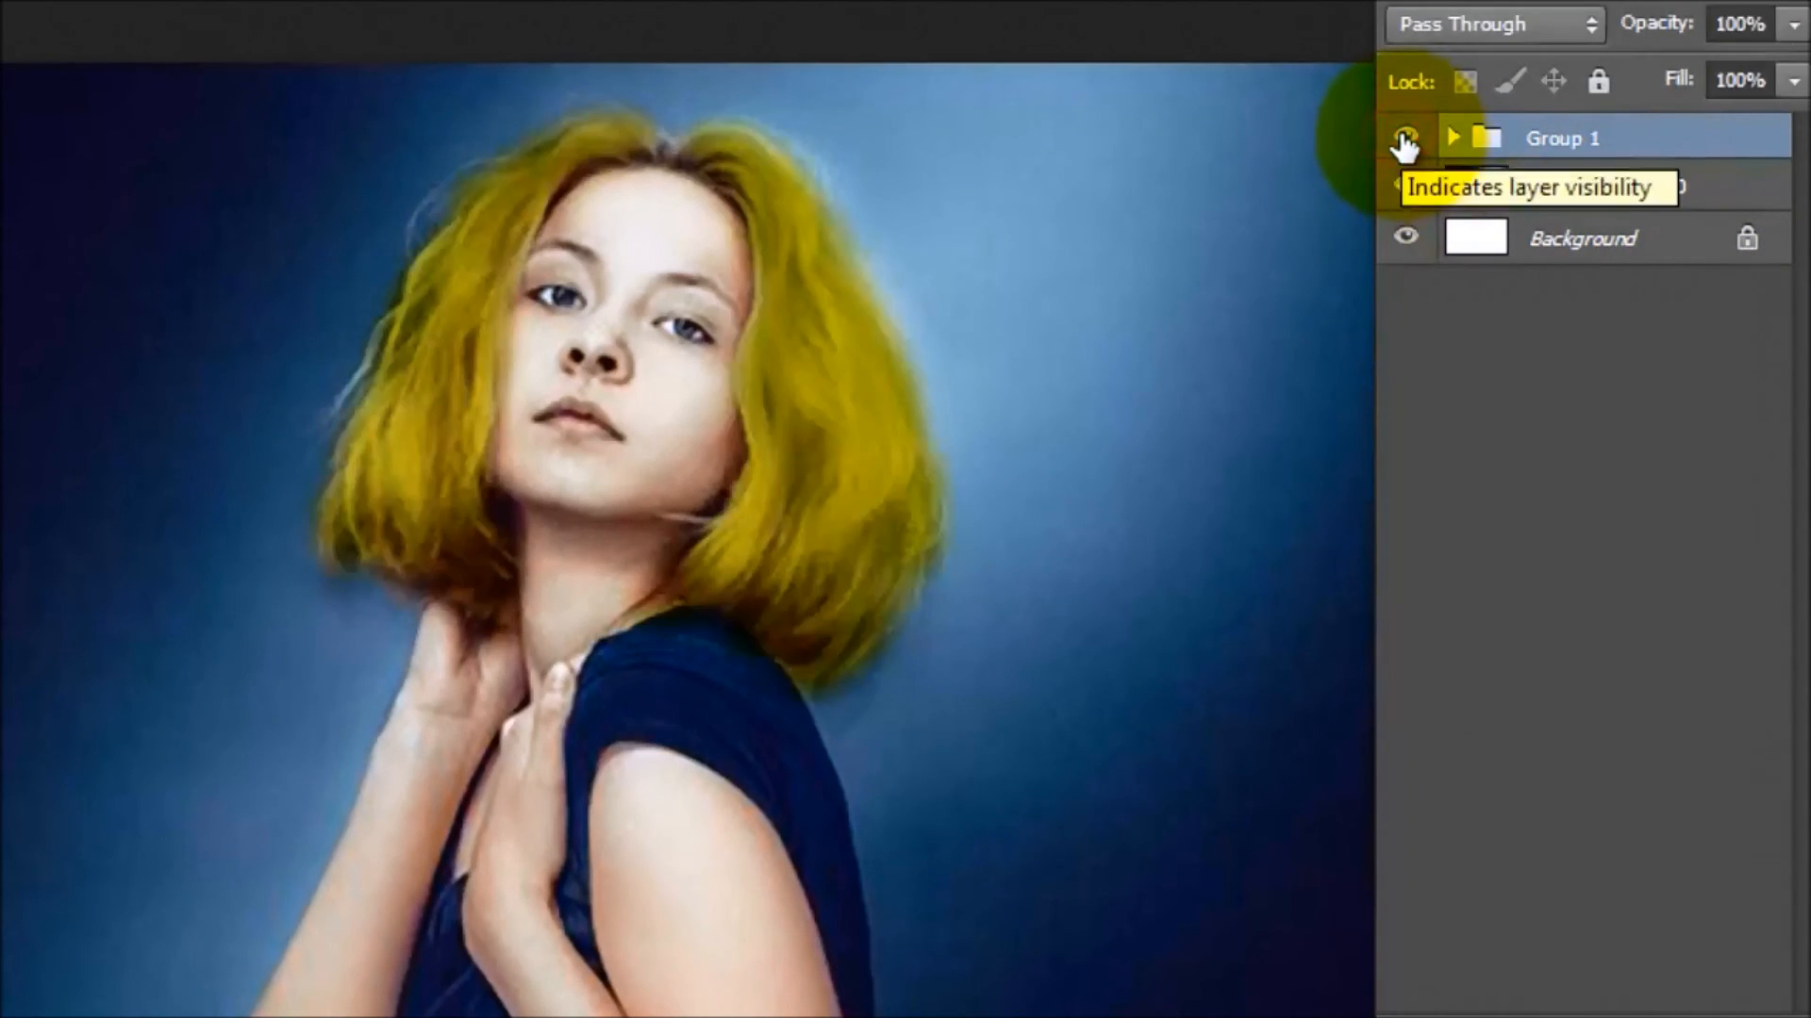
pyautogui.click(1405, 139)
pyautogui.click(1405, 139)
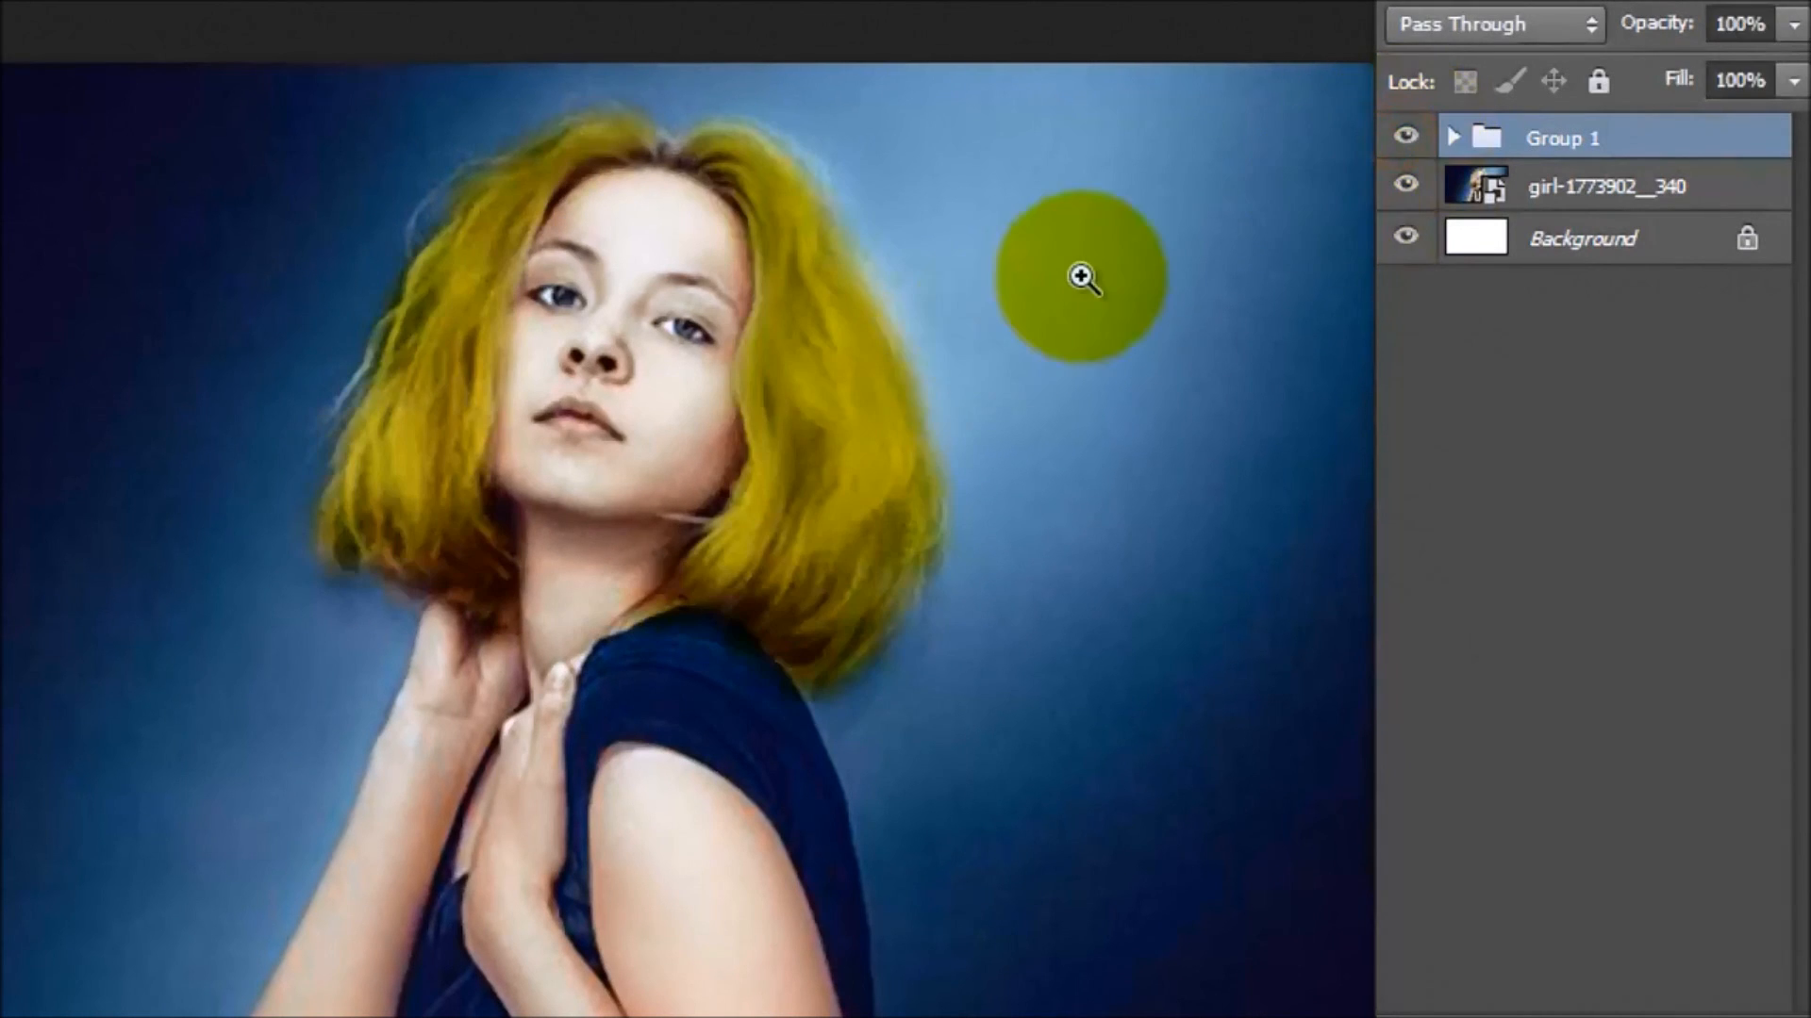
pyautogui.click(1082, 268)
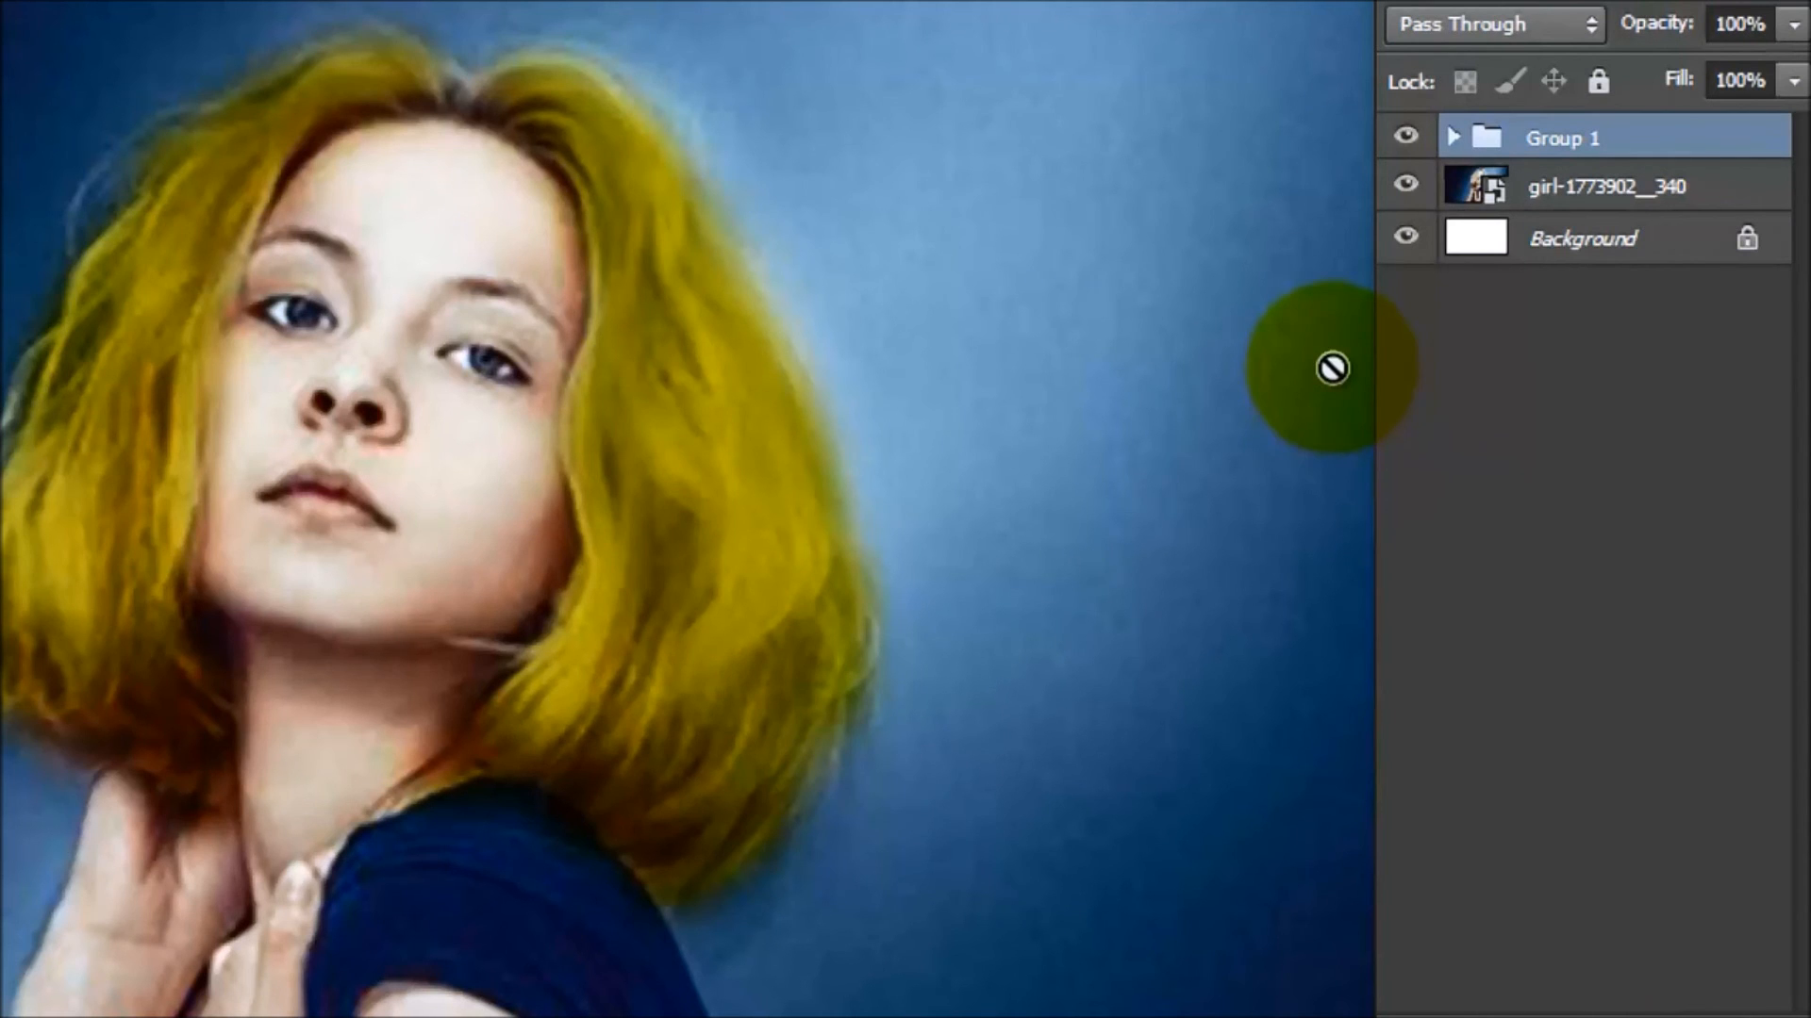
pyautogui.click(1406, 142)
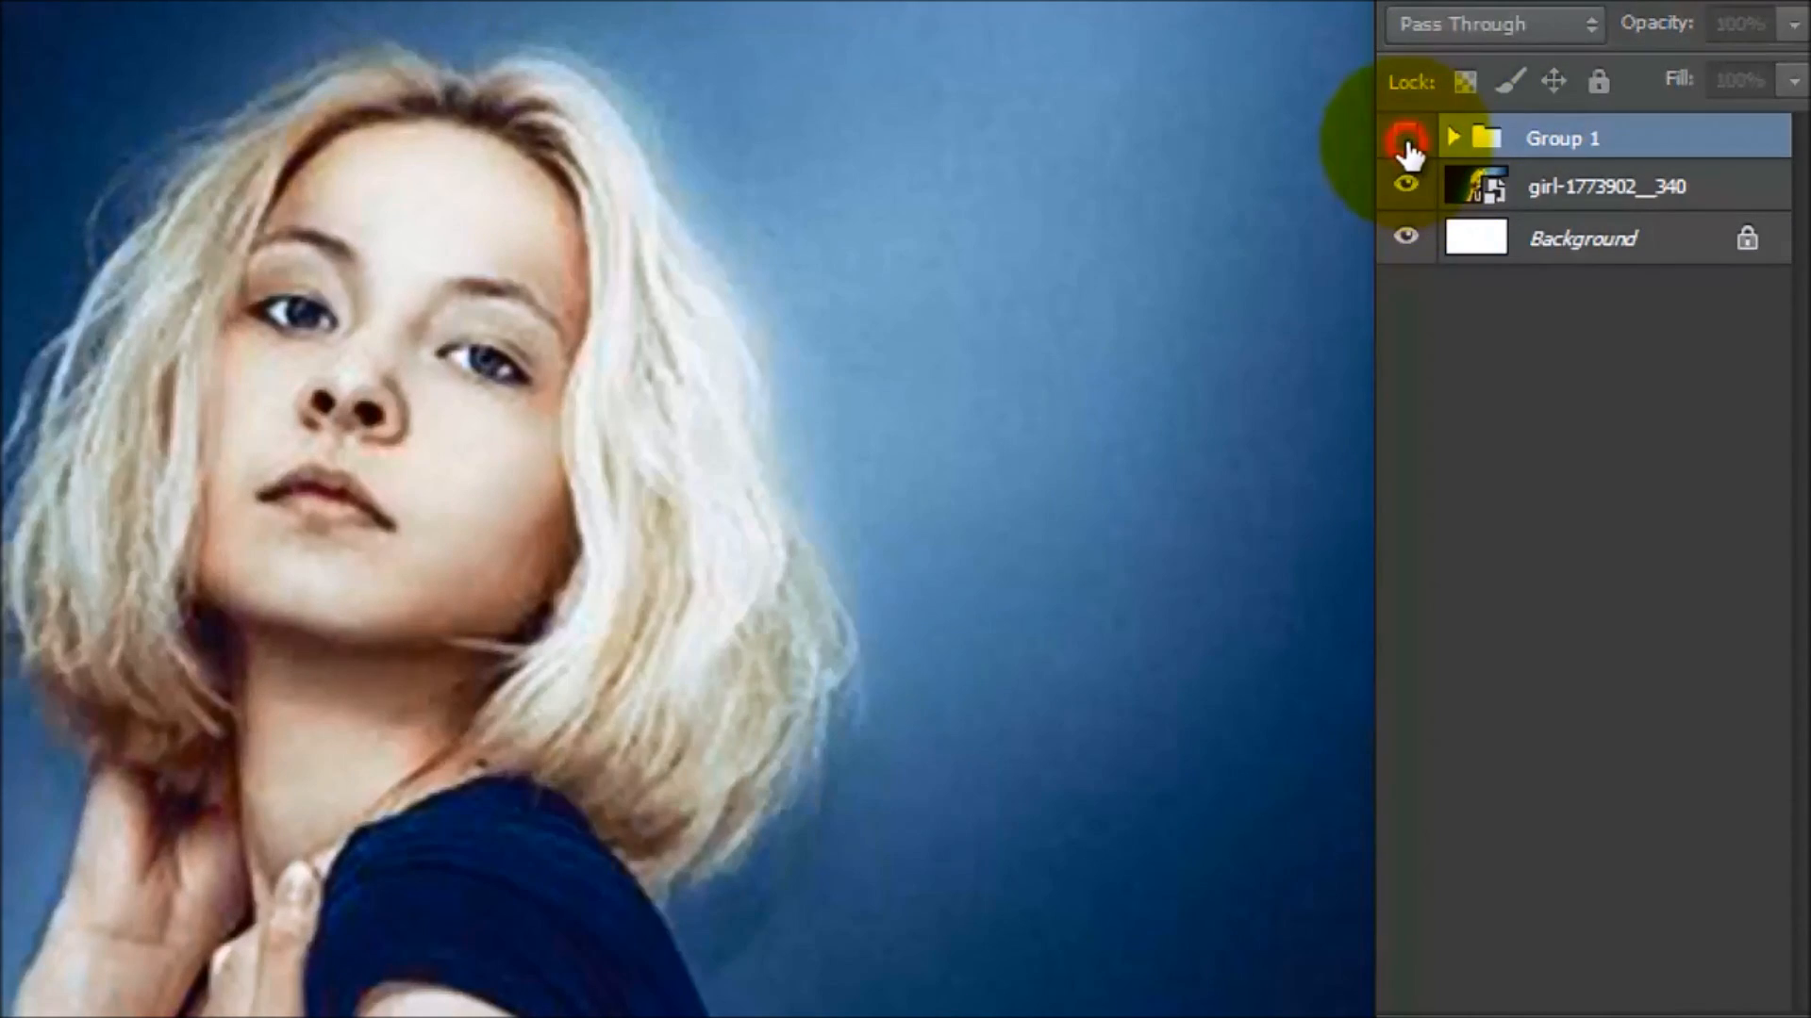
pyautogui.click(1405, 139)
pyautogui.click(1450, 139)
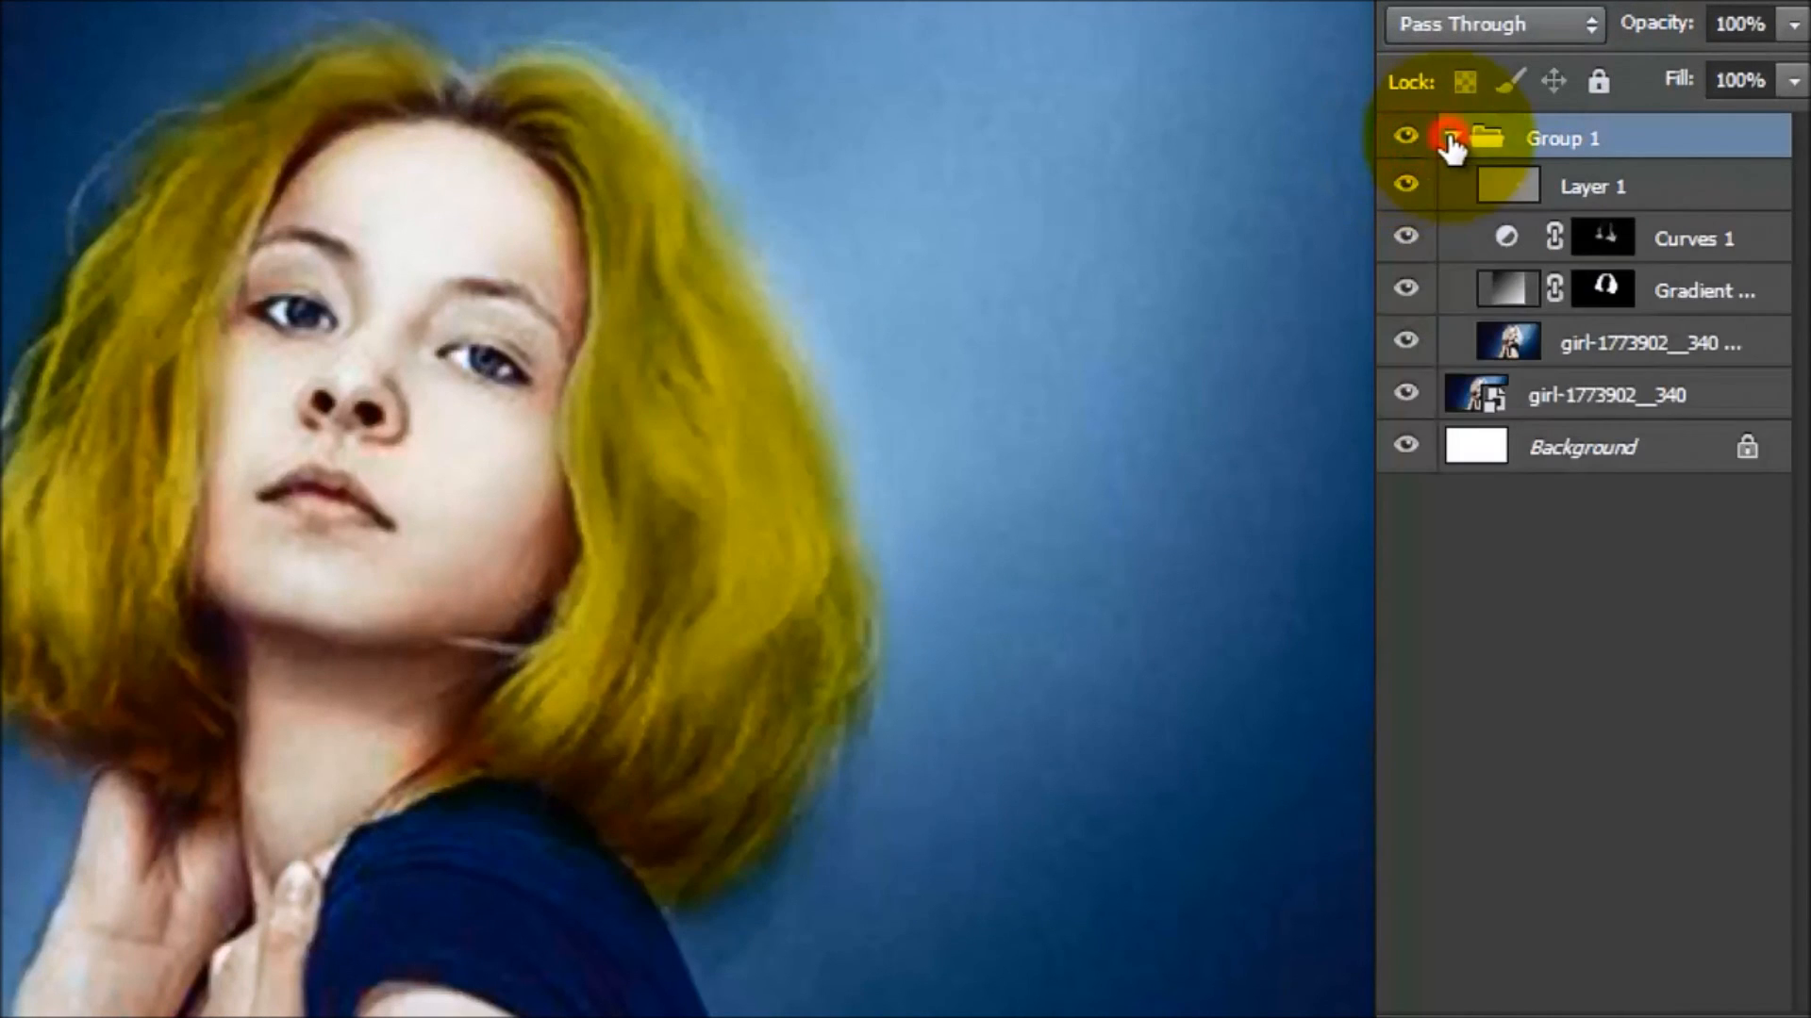
# Step: Compare the hair with and without the gradient fill and the Curves 1 adjustment, leaving both layers visible
pyautogui.click(1405, 288)
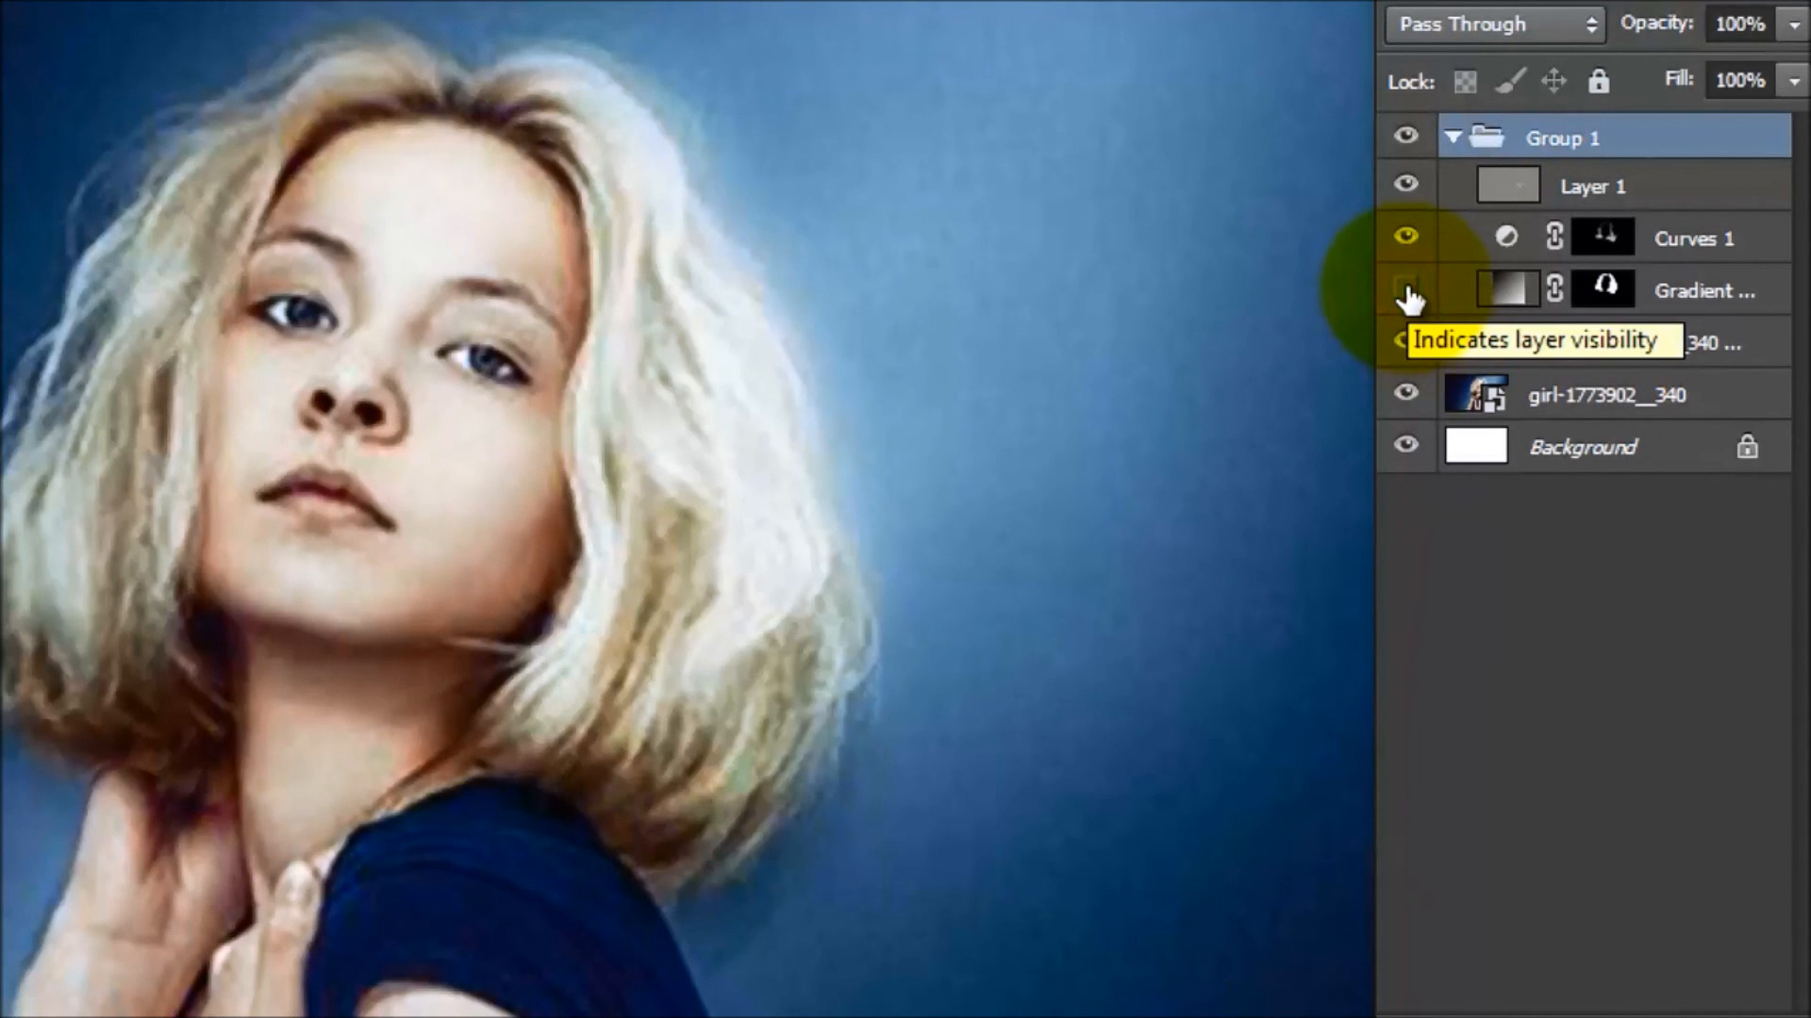
pyautogui.click(1406, 291)
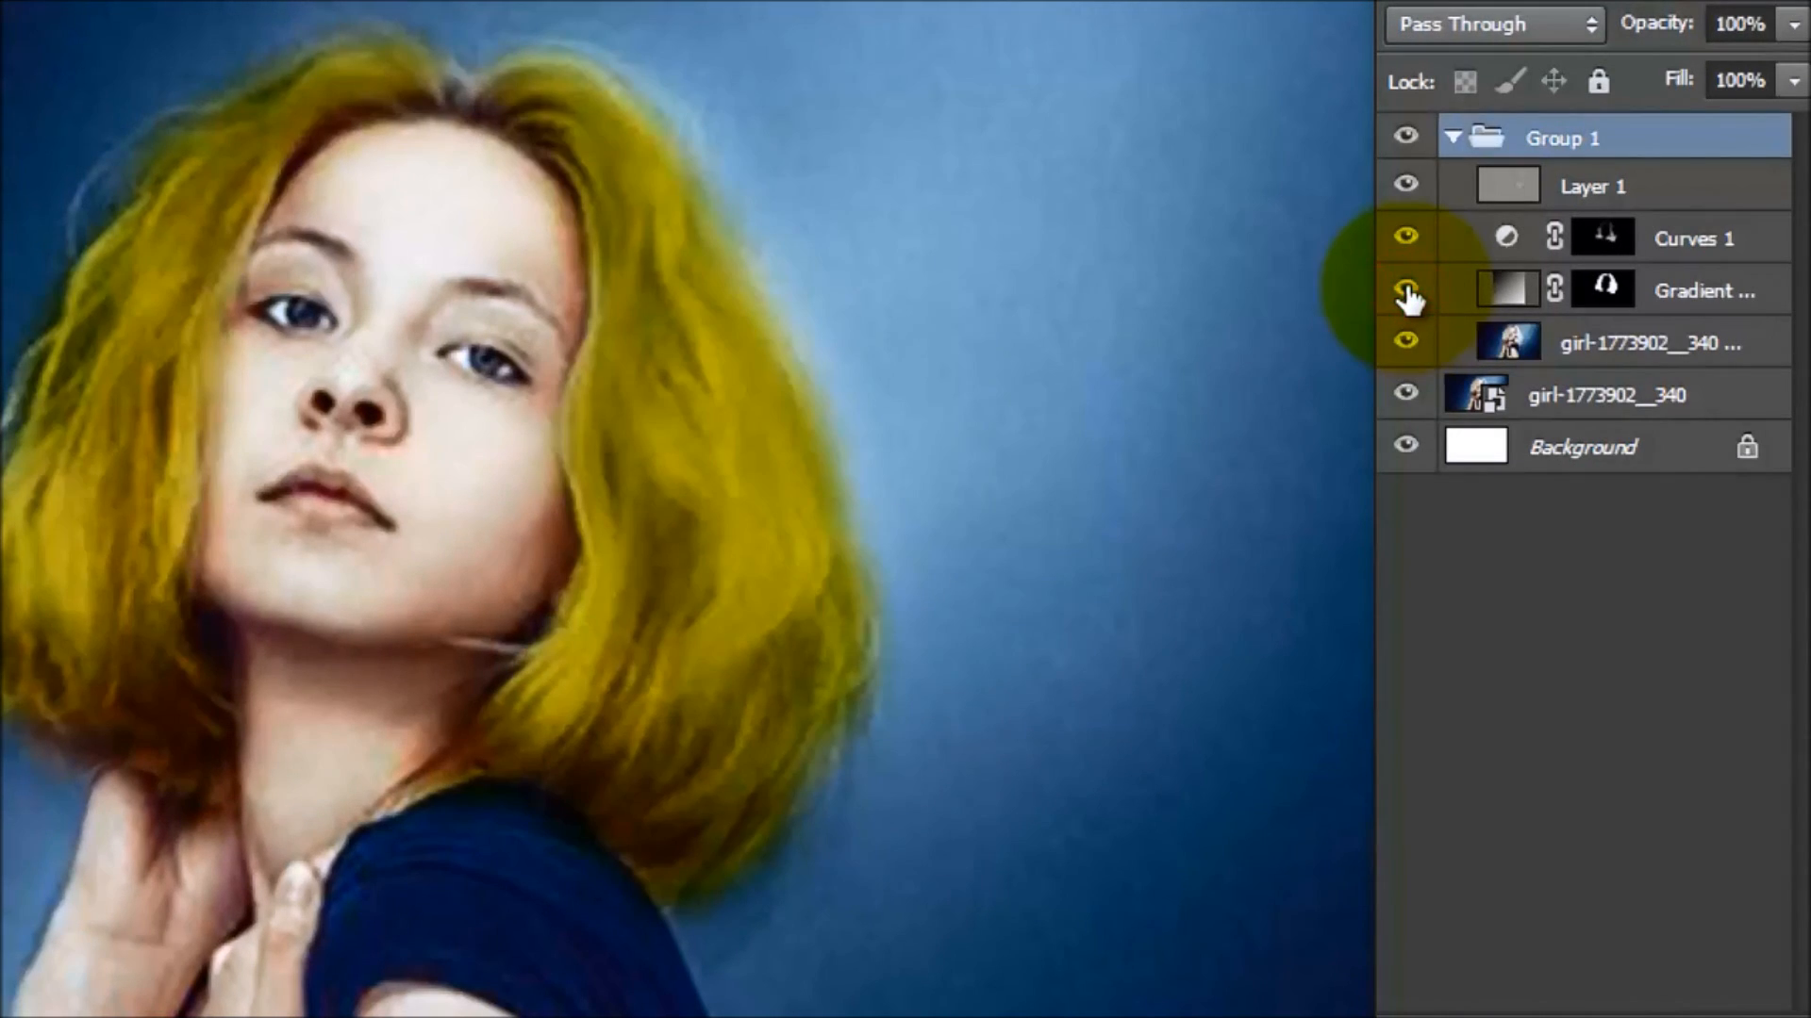
pyautogui.click(1409, 235)
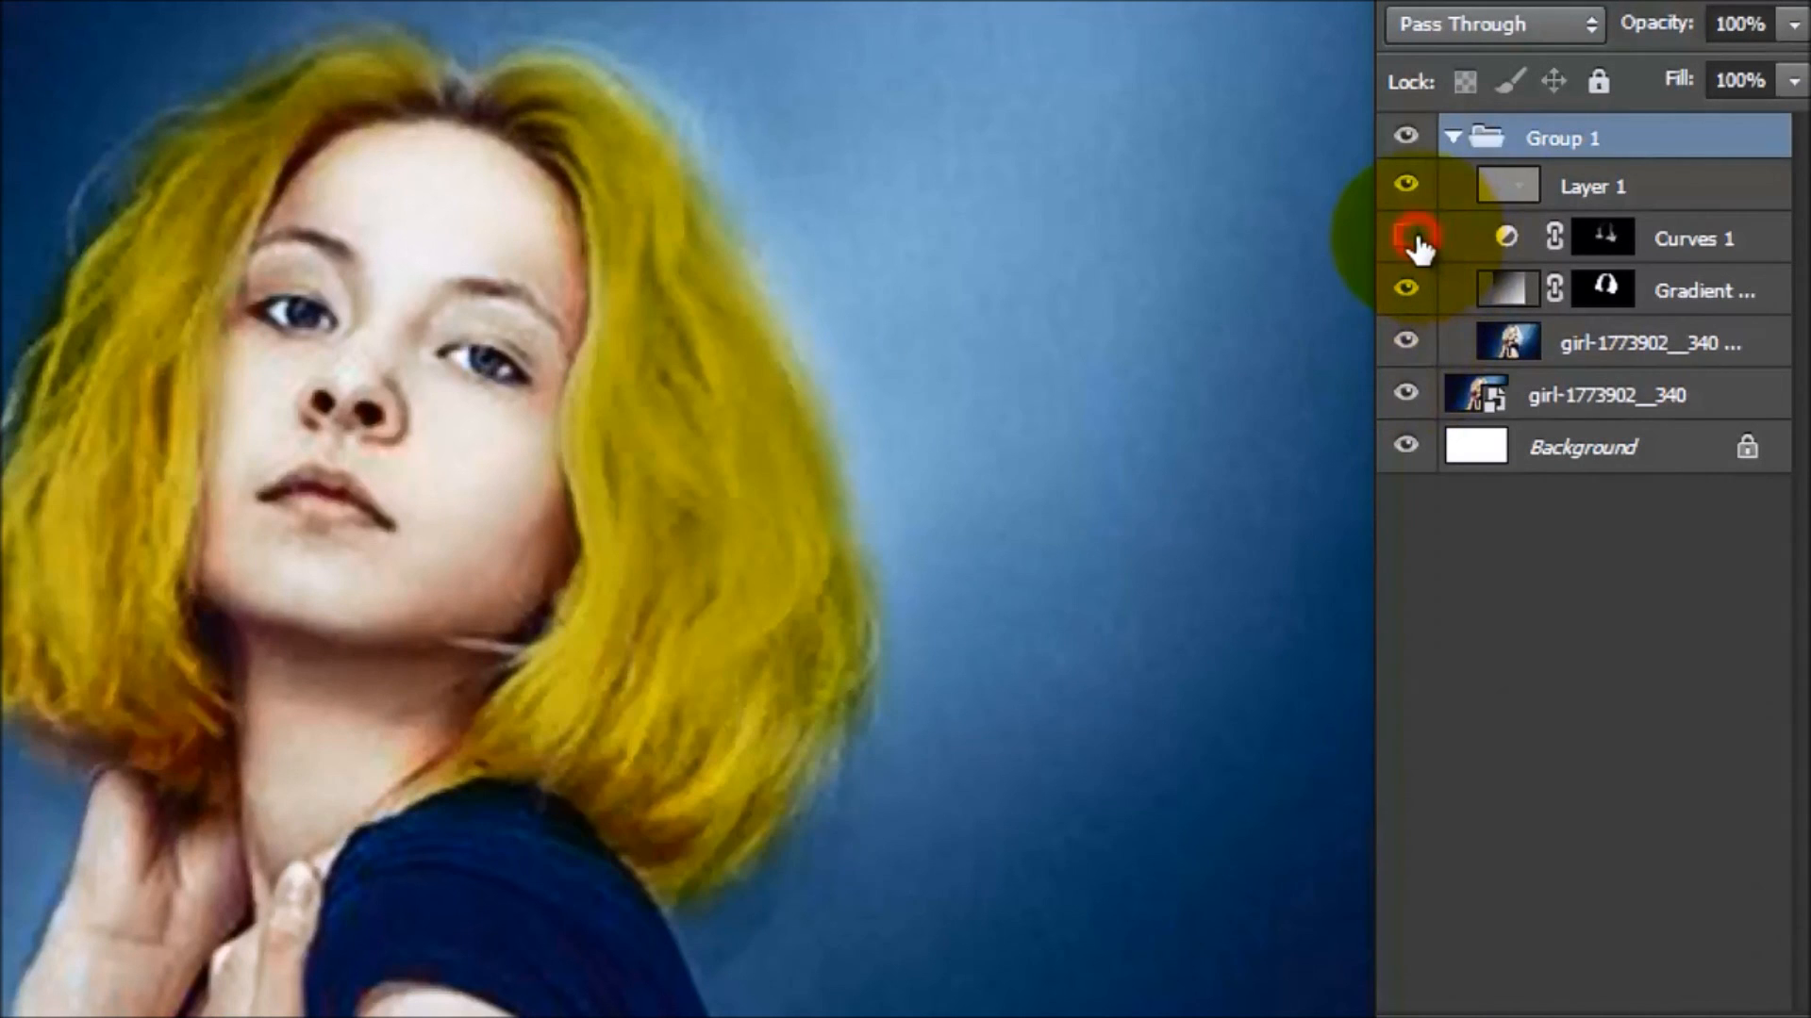
pyautogui.click(1406, 236)
pyautogui.click(1402, 291)
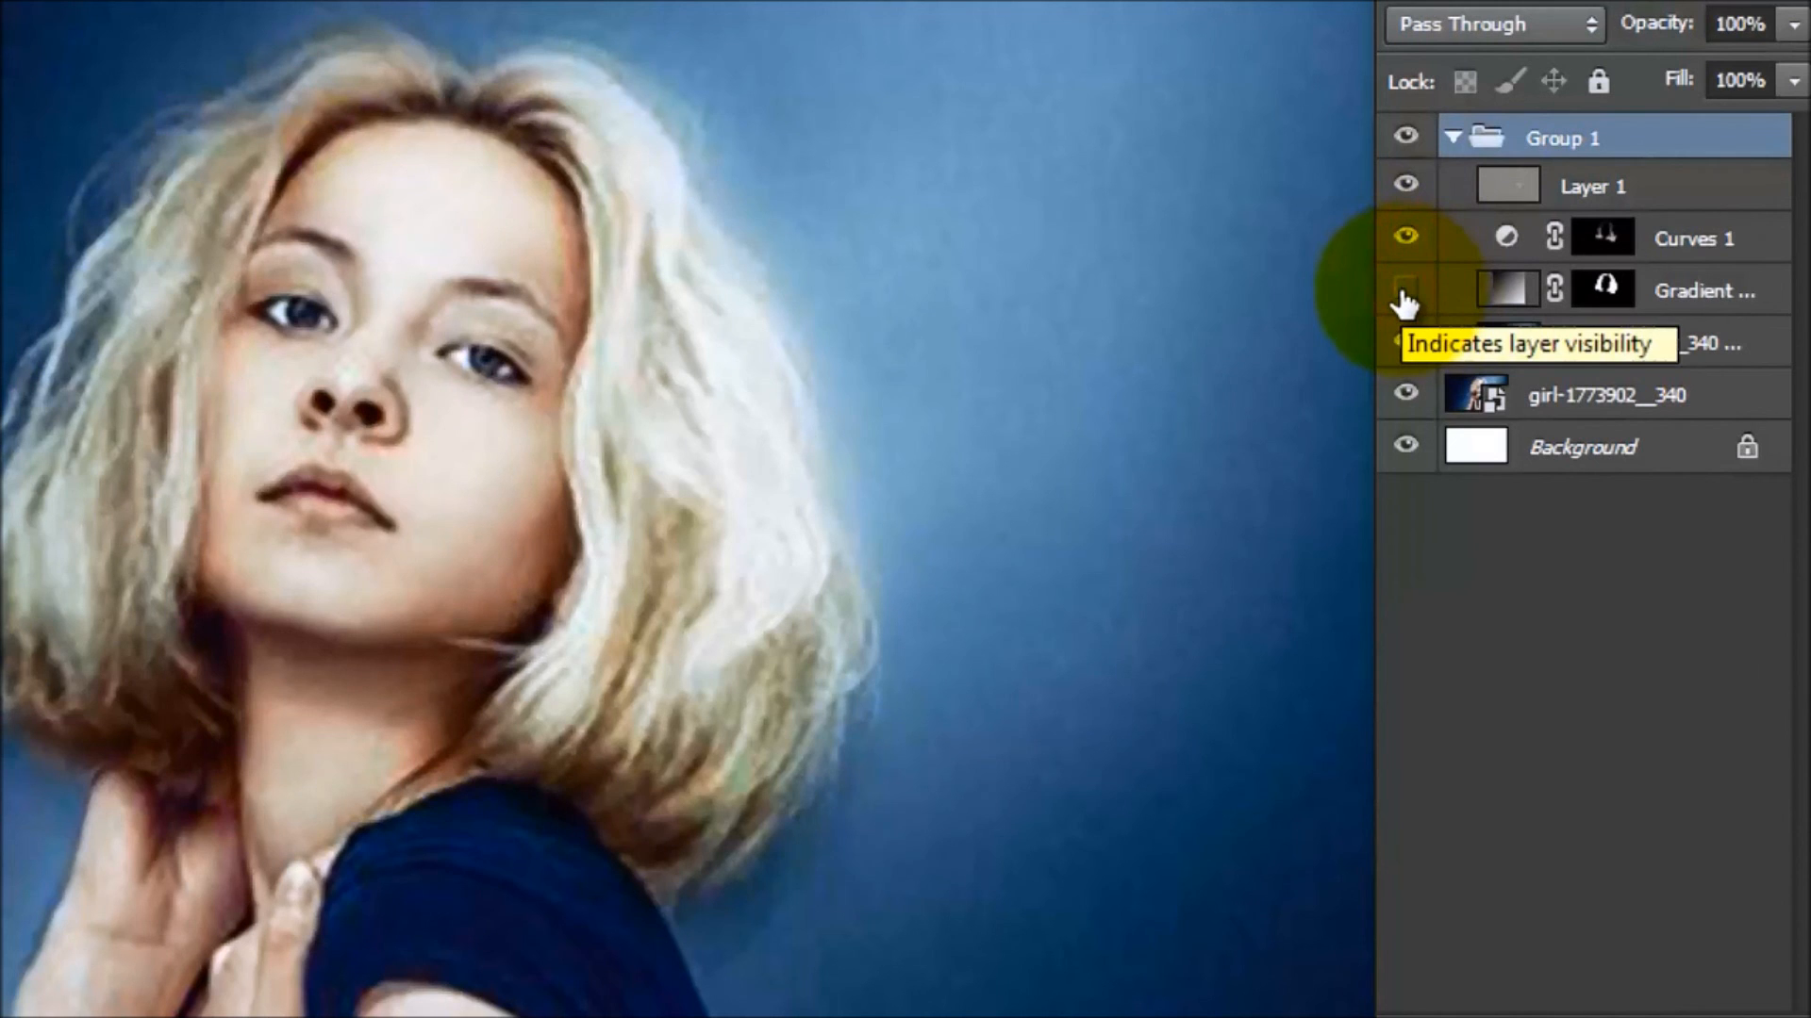
pyautogui.click(1404, 292)
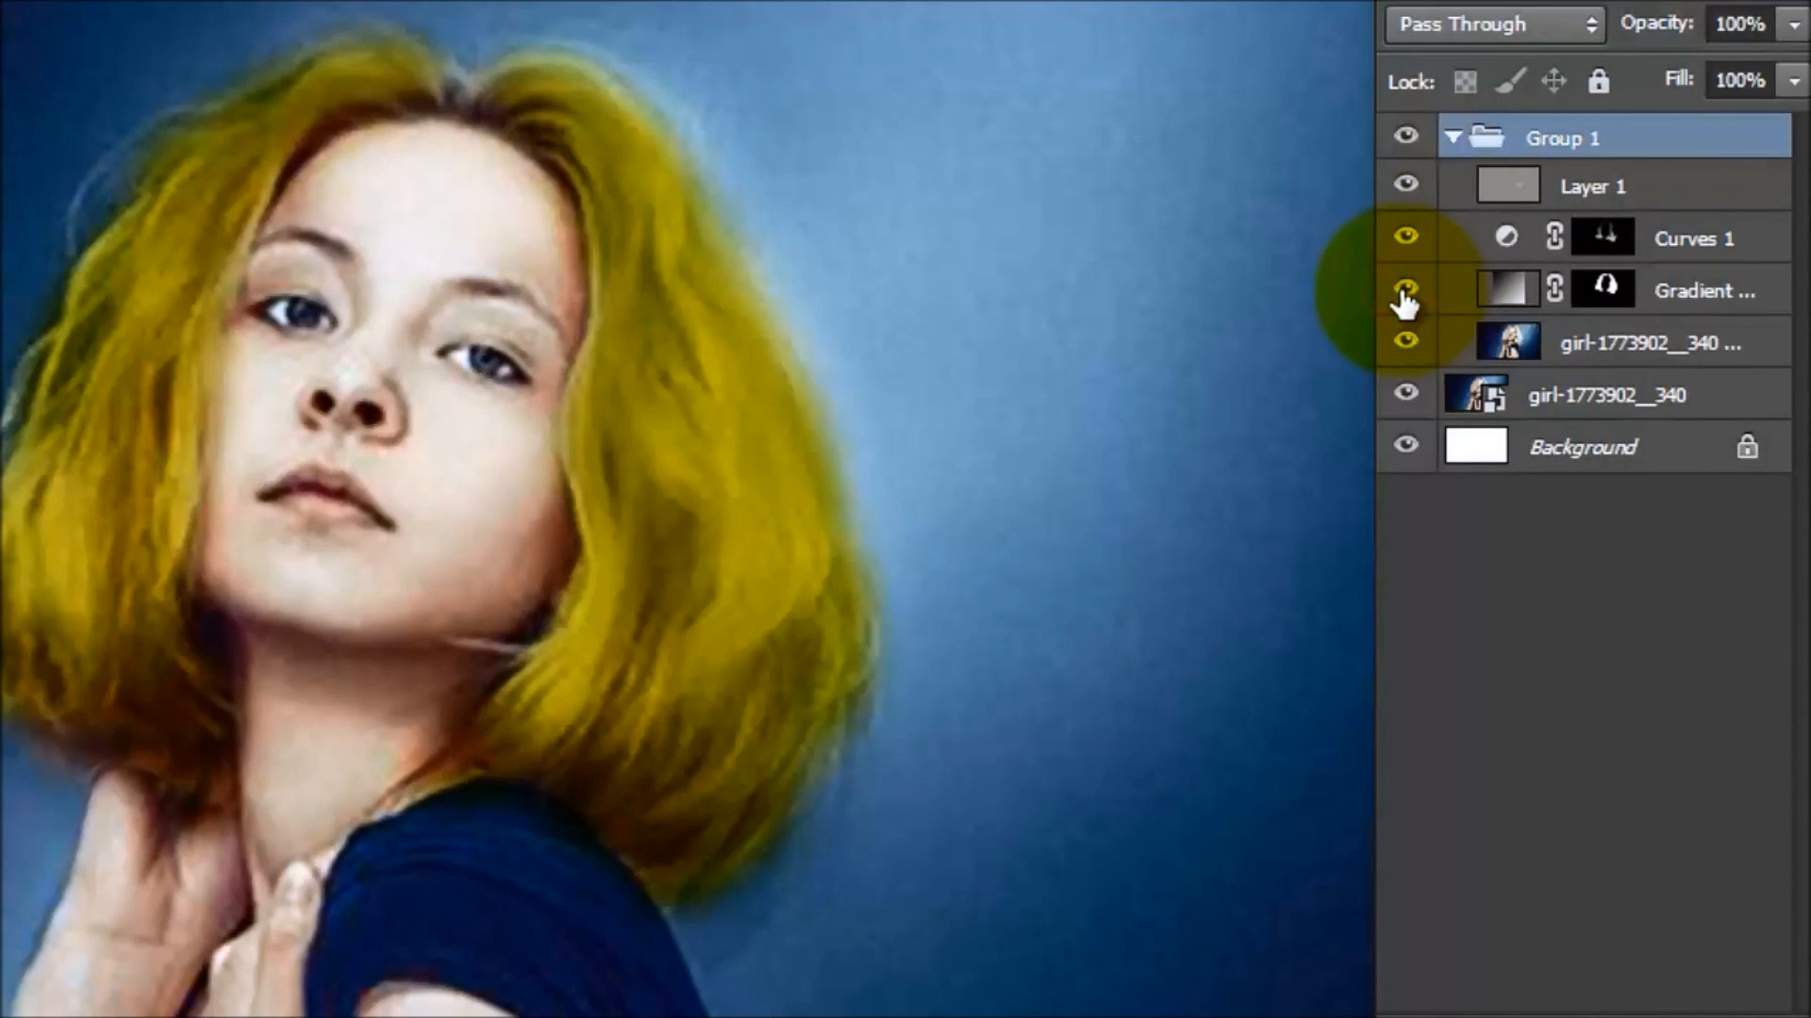
# Step: Compare the hair with and without the dodged highlights on Layer 1, leaving the layer visible
pyautogui.click(1406, 183)
pyautogui.click(1407, 187)
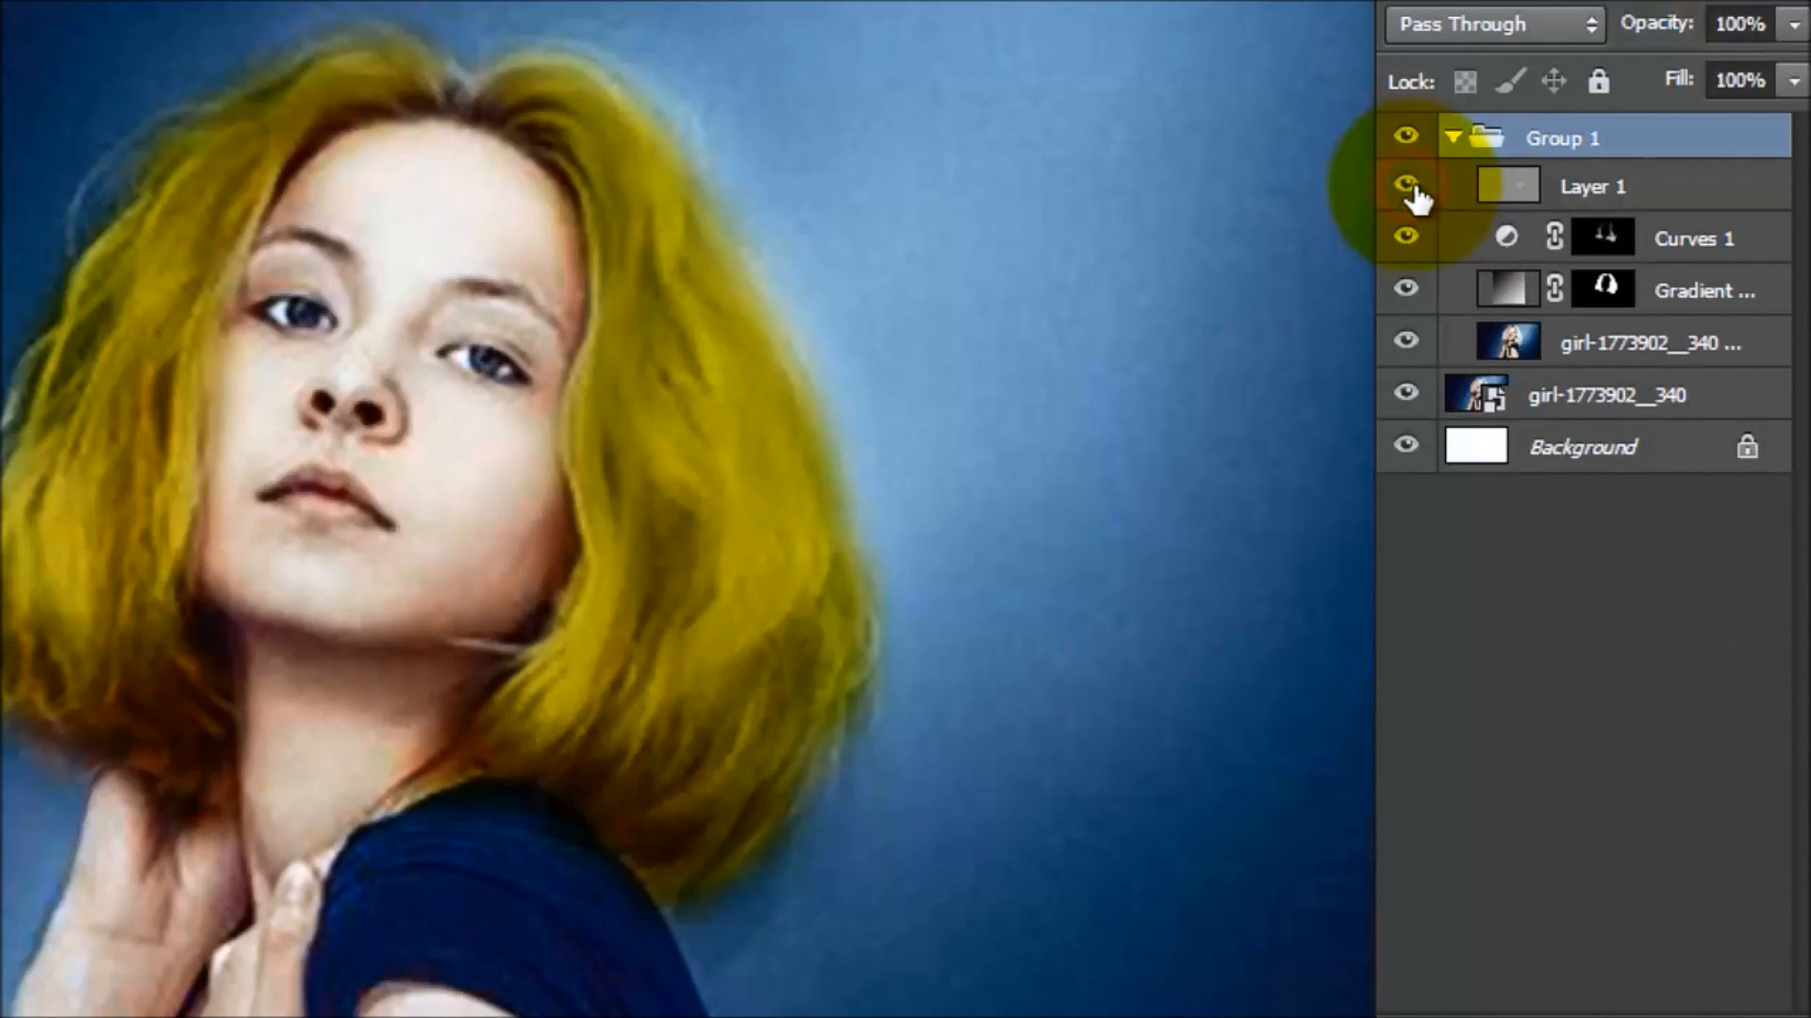
pyautogui.click(1412, 185)
pyautogui.click(1413, 186)
# Step: View the finished portrait at a smaller magnification with the interface panels hidden
pyautogui.keyDown('alt'); pyautogui.click(527, 521); pyautogui.keyUp('alt')
pyautogui.click(861, 512)
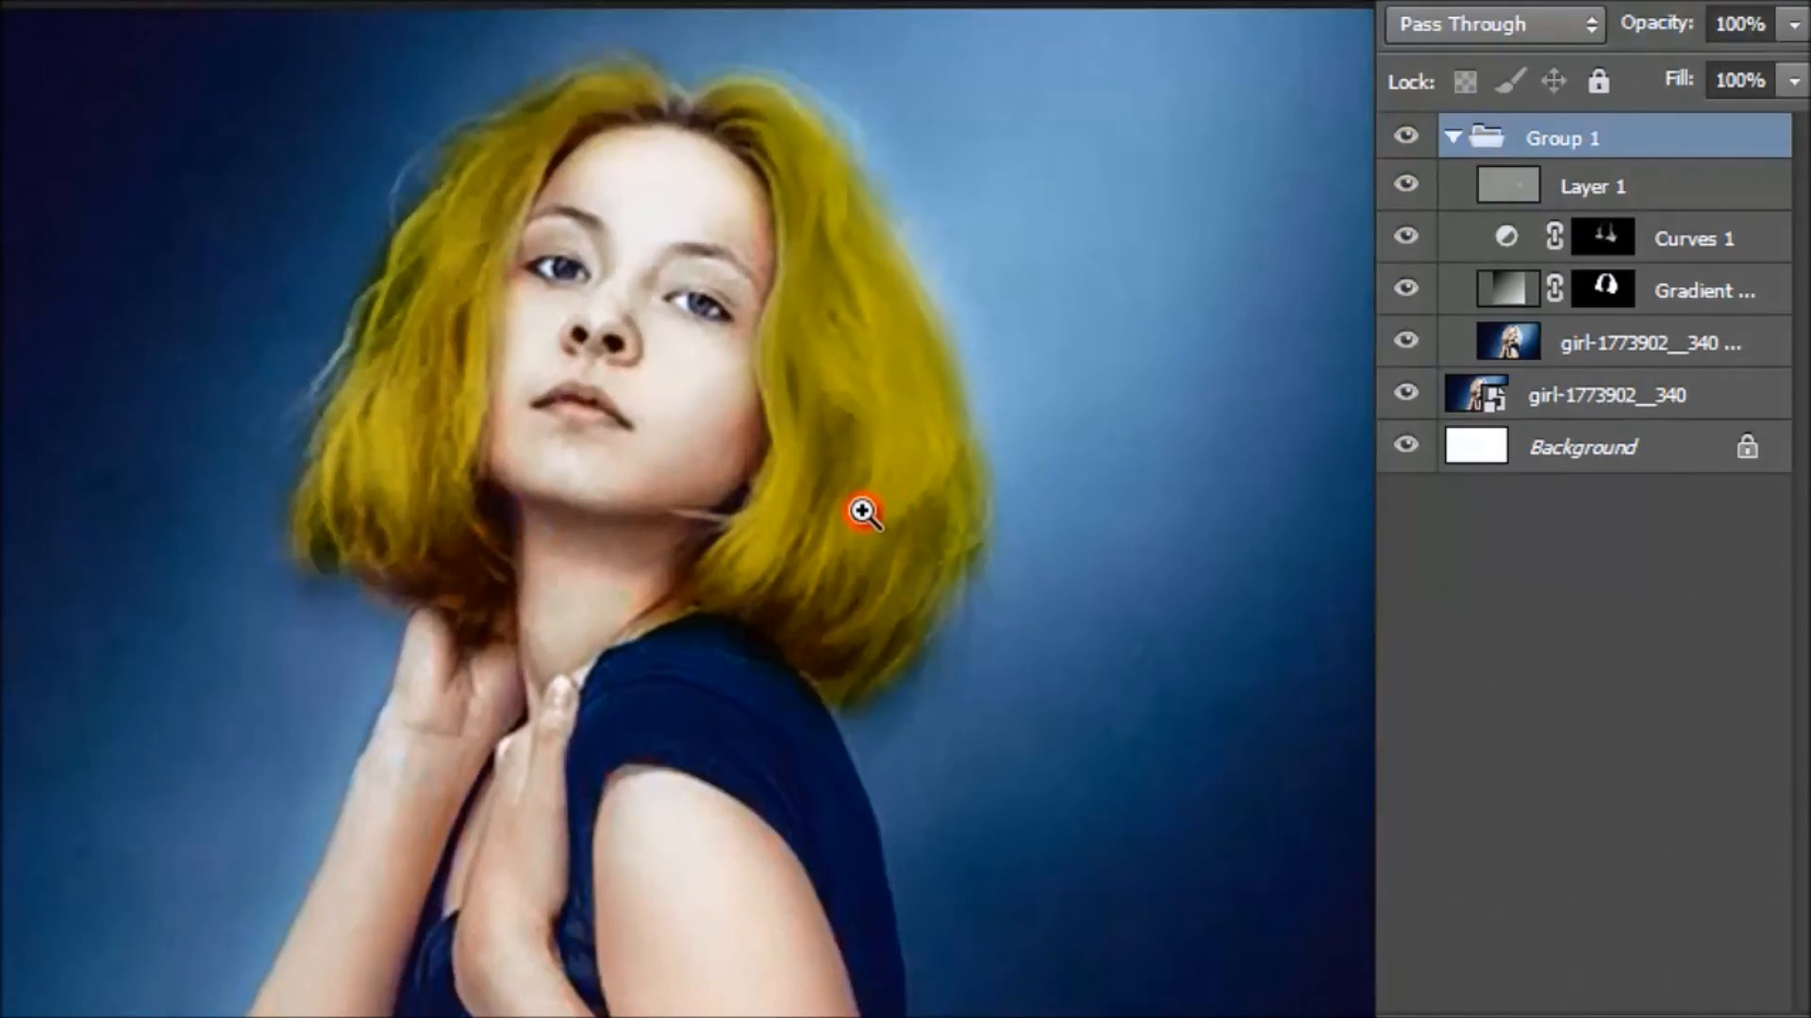
pyautogui.keyDown('alt'); pyautogui.click(976, 501); pyautogui.keyUp('alt')
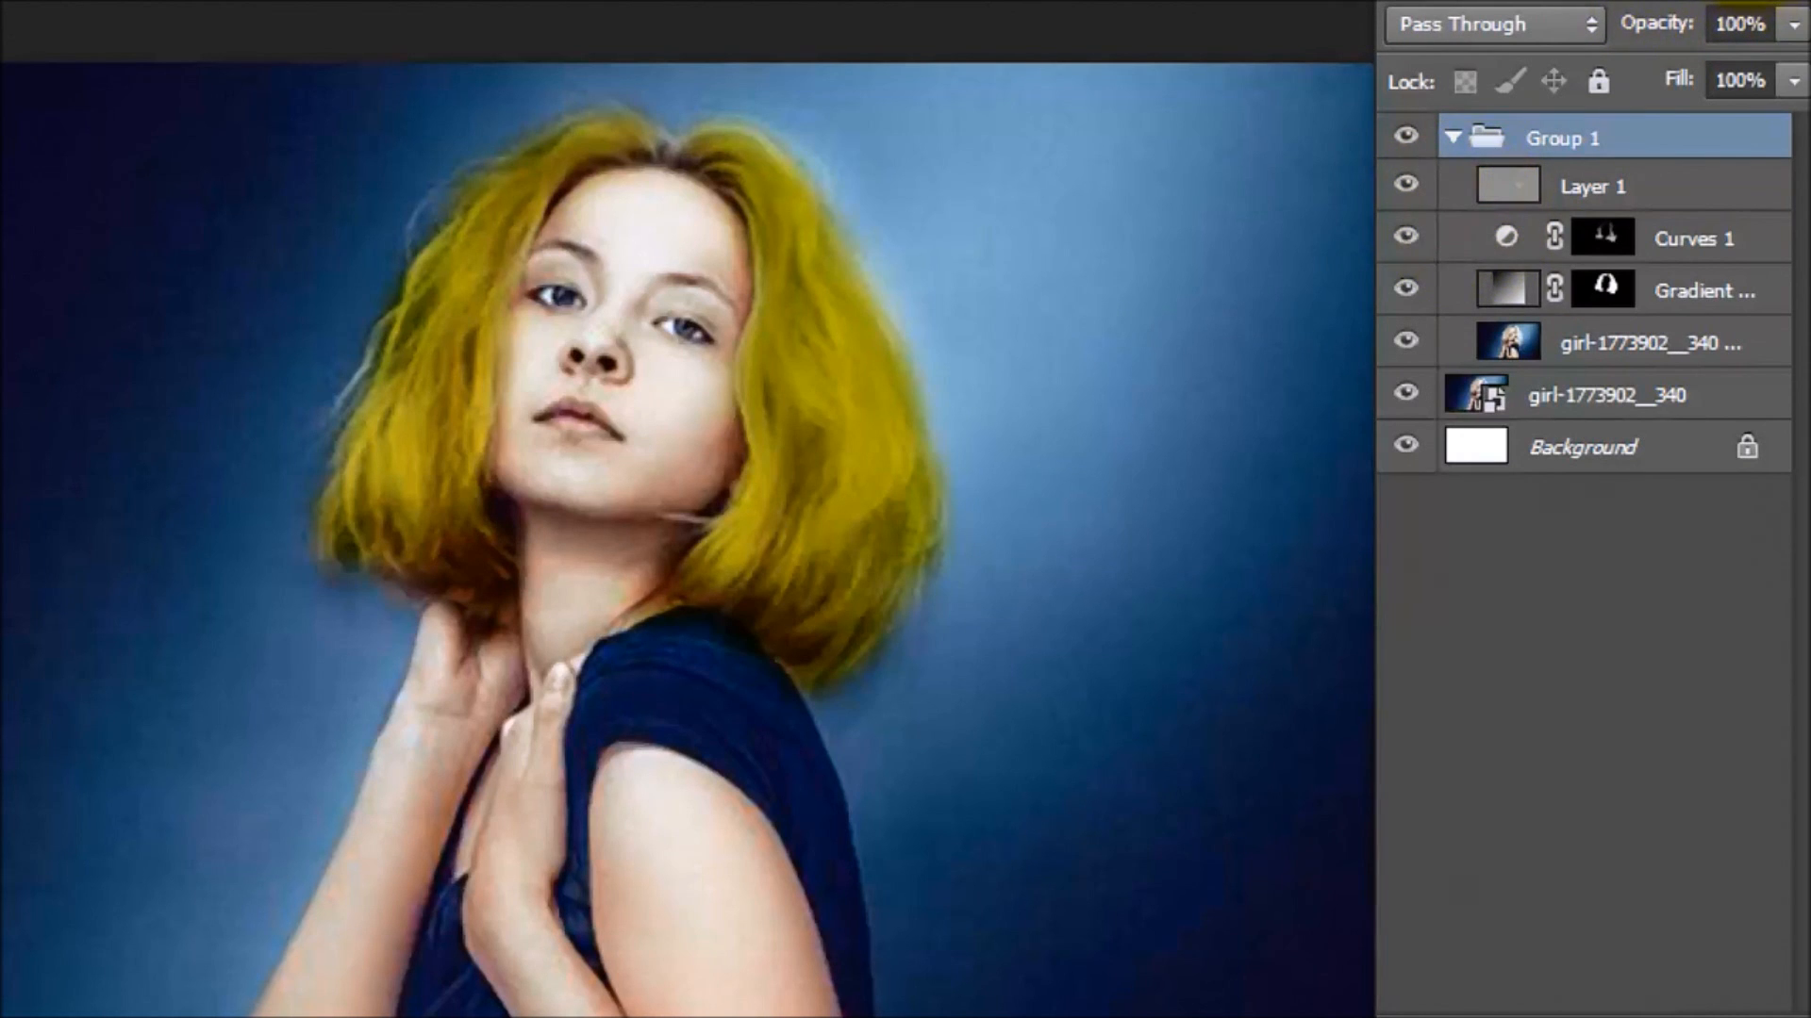
pyautogui.press('Tab')
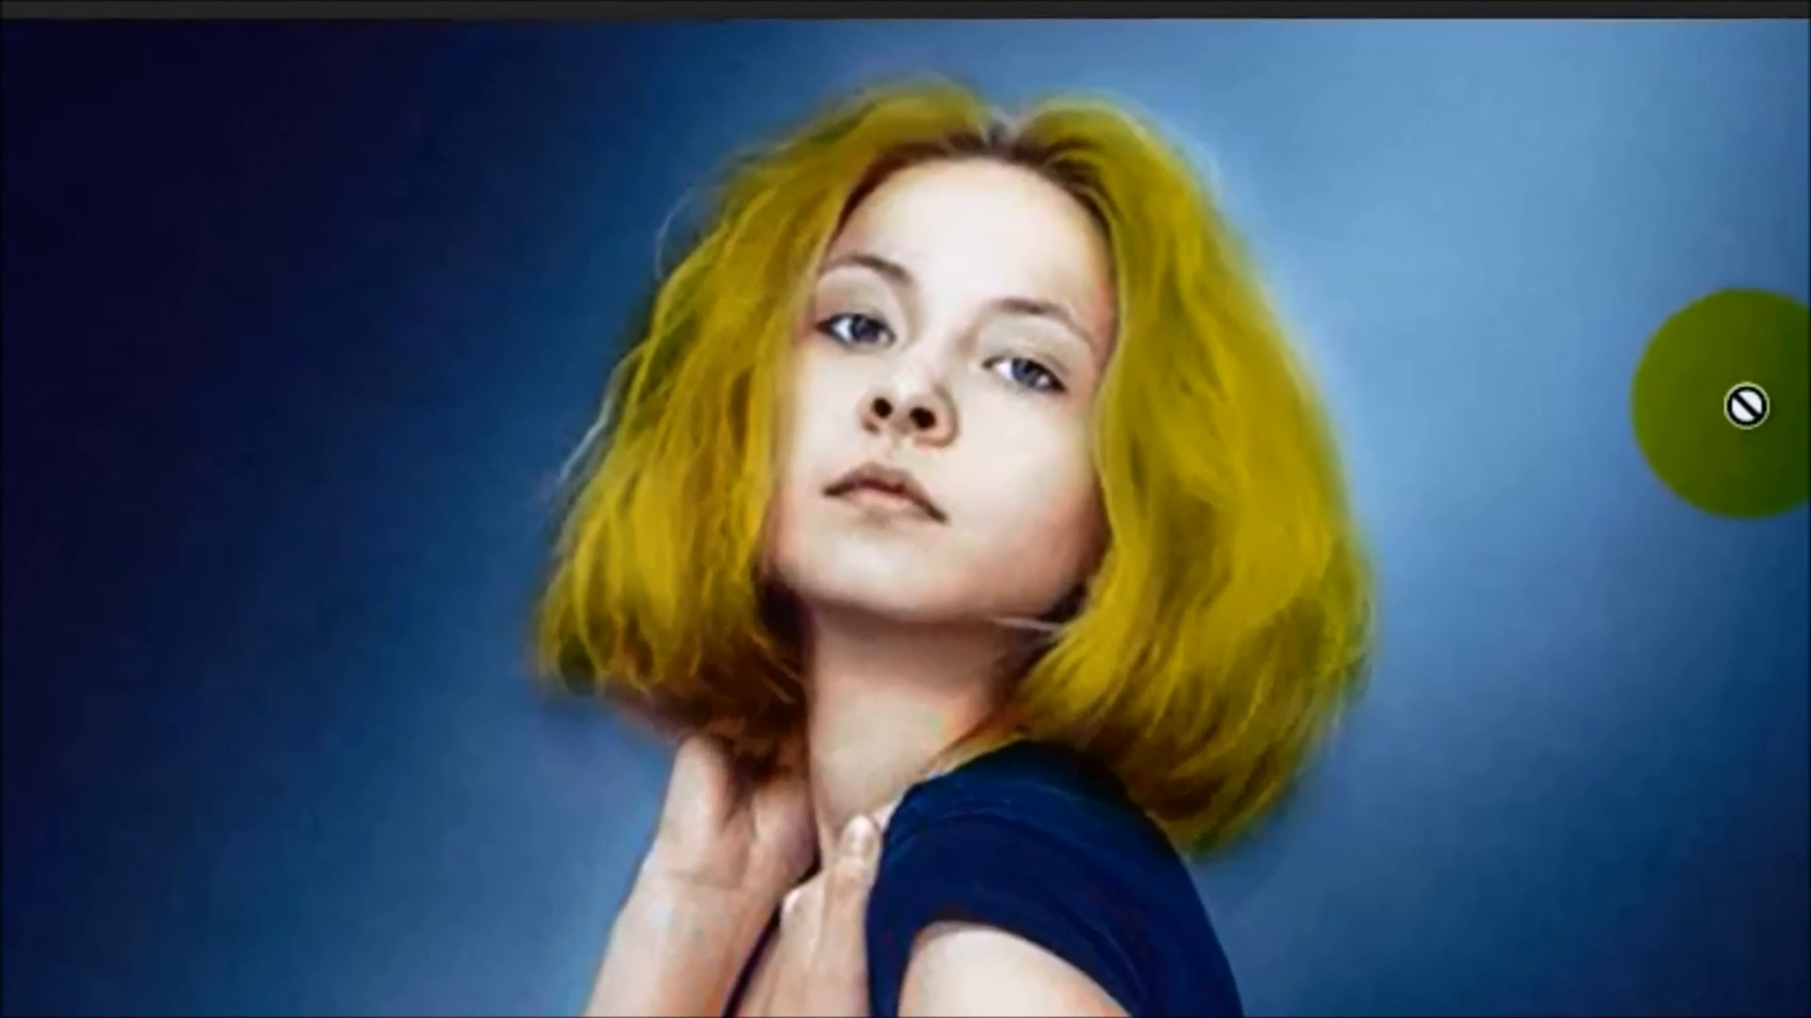